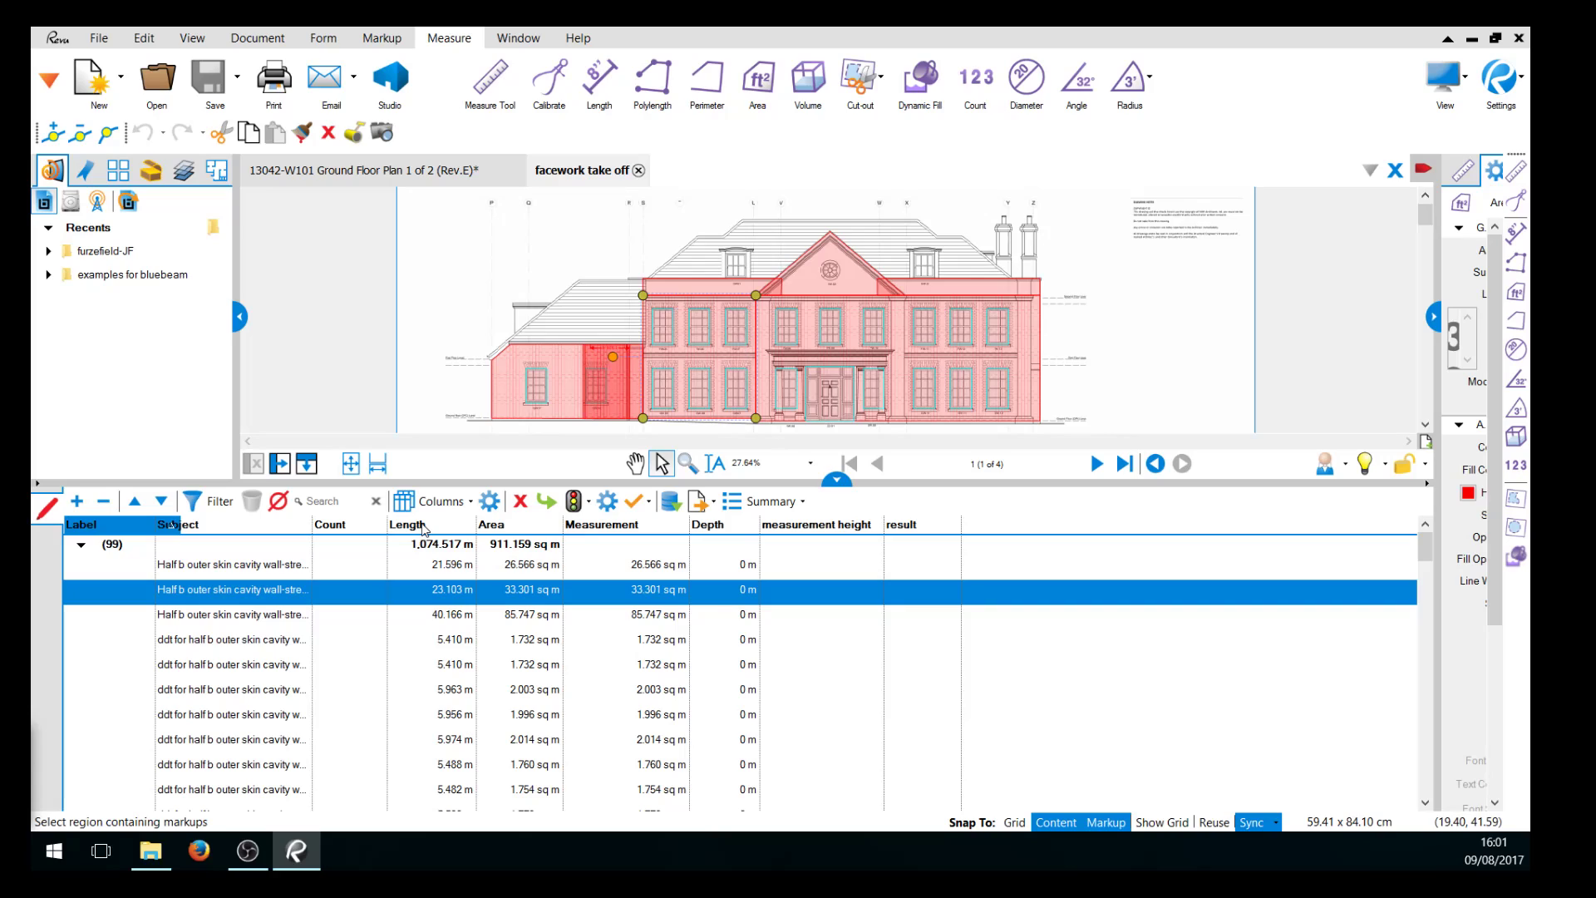
Show the Width and Height columns in the markups list and compare them for several window deductions and the two-storey wall area beside the entrance.
click(471, 502)
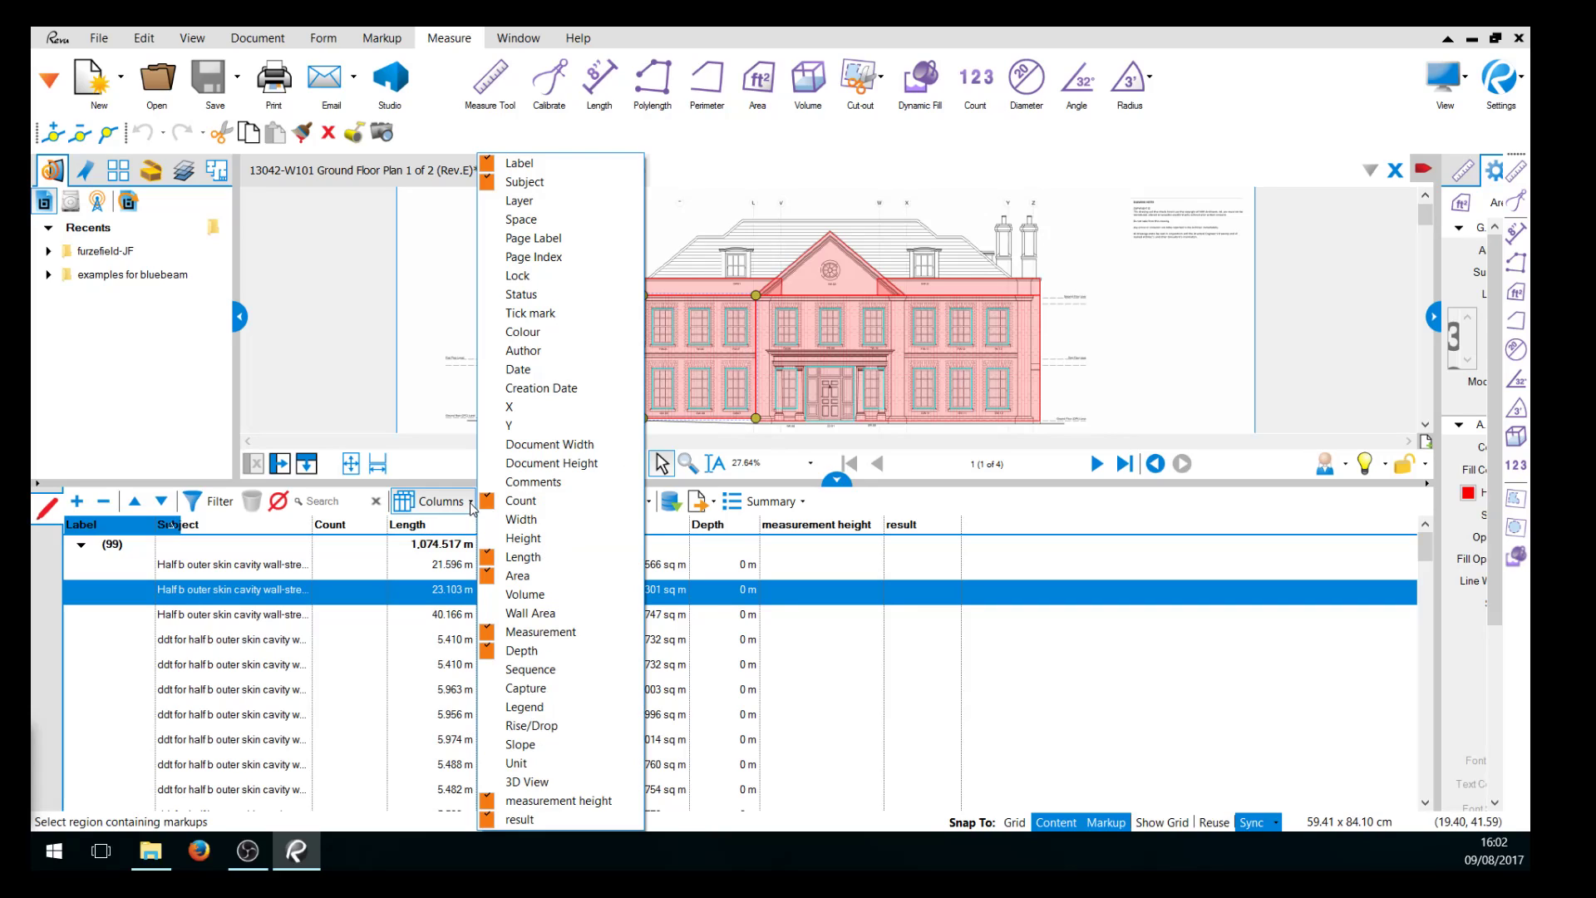
click(499, 519)
click(492, 540)
click(404, 642)
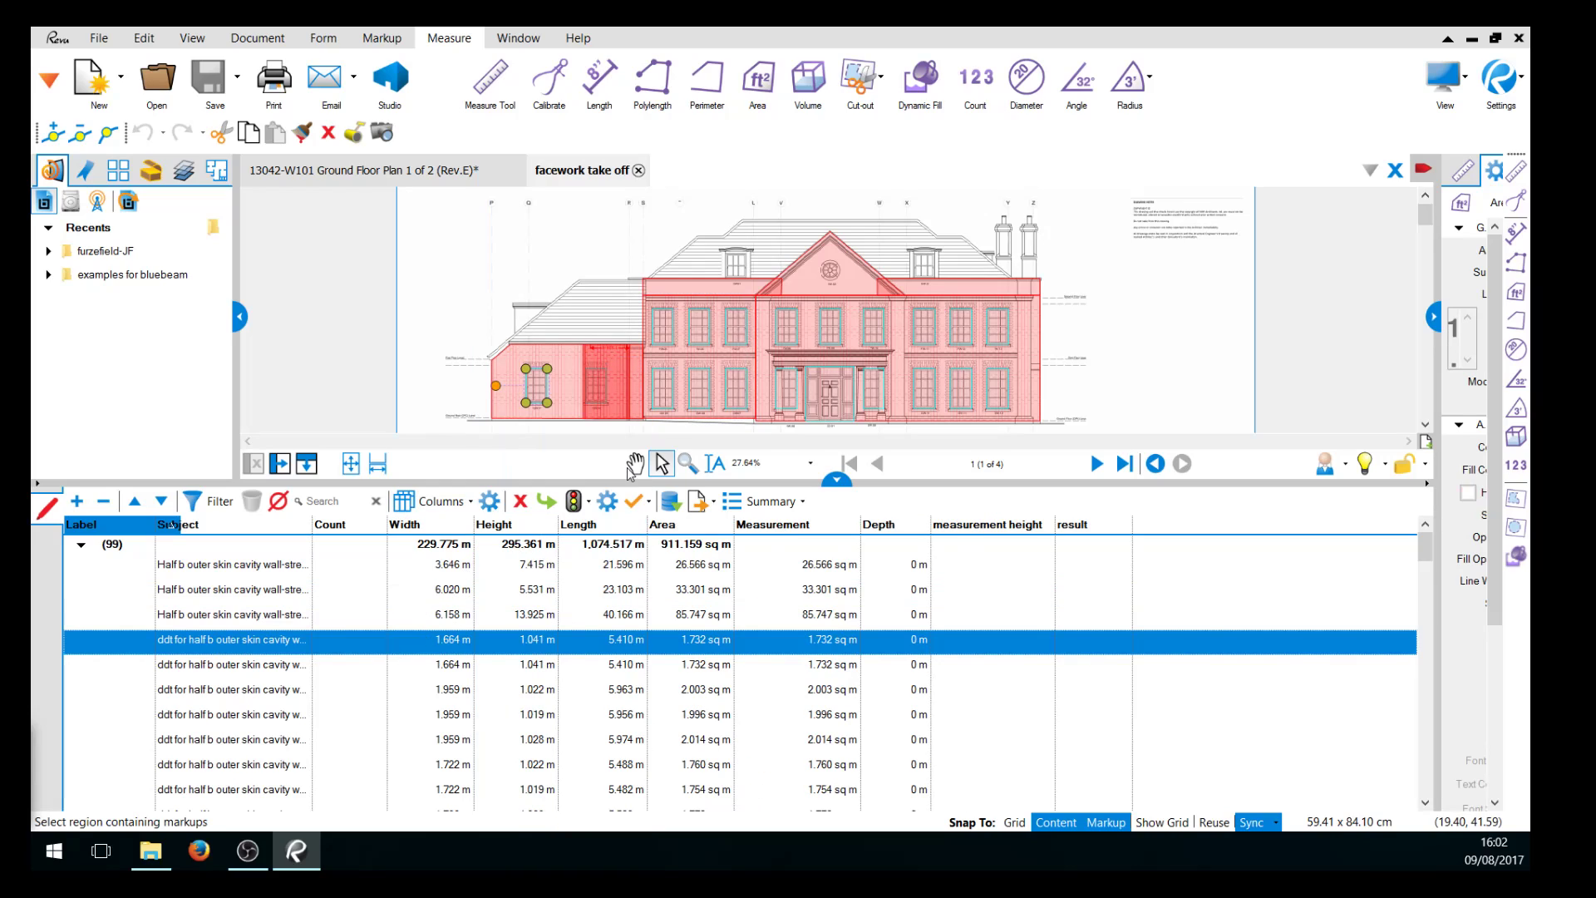
key(Down)
key(Down)
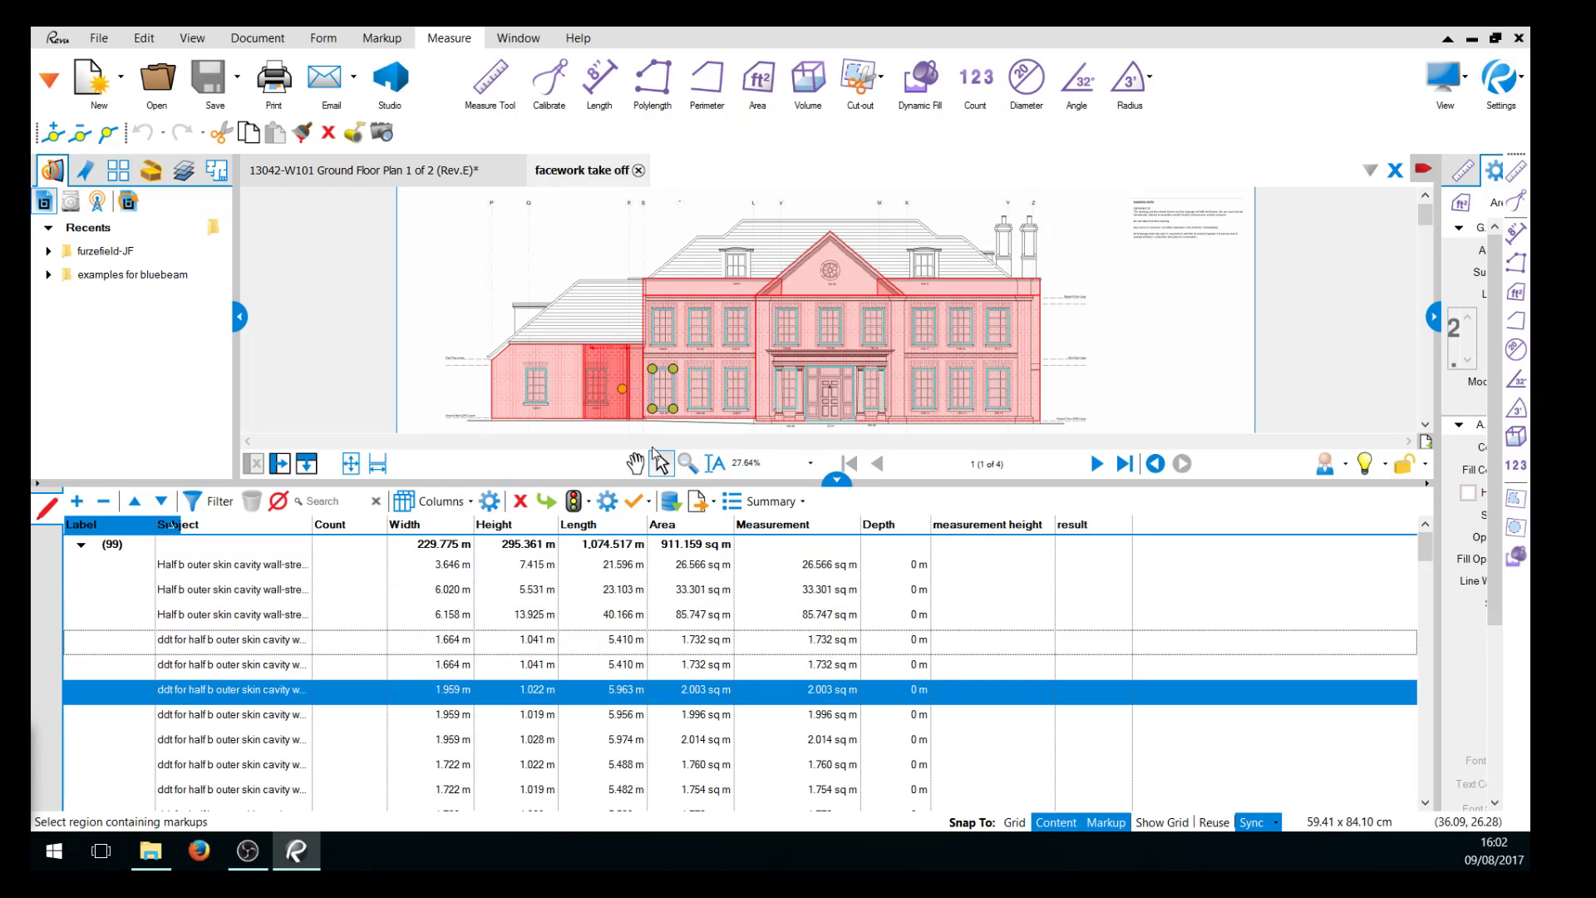
click(689, 350)
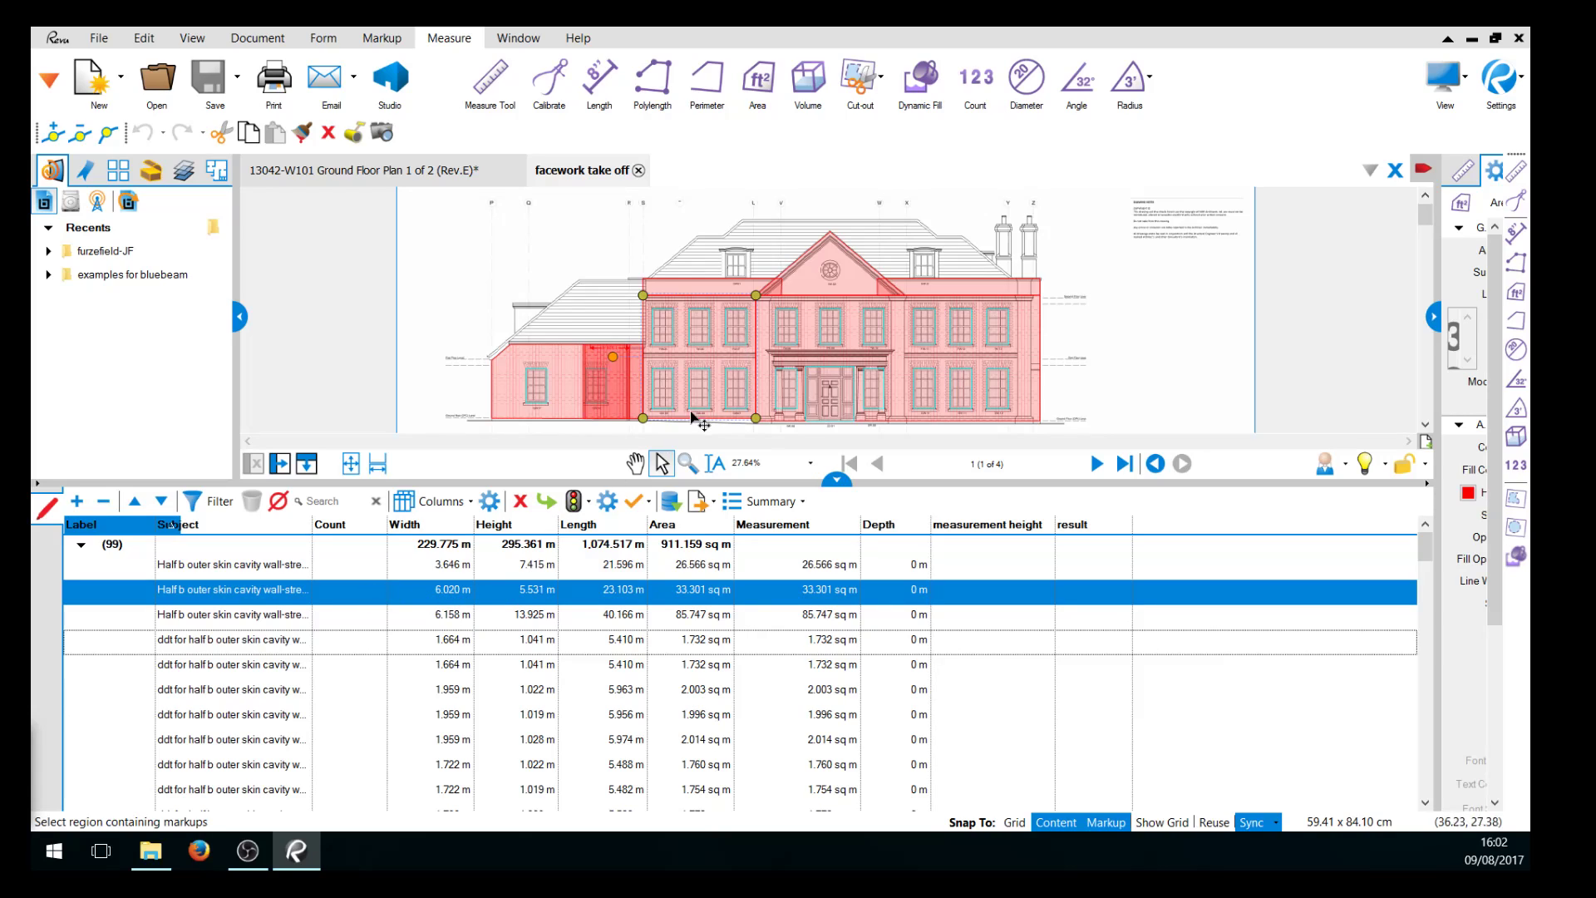
click(434, 595)
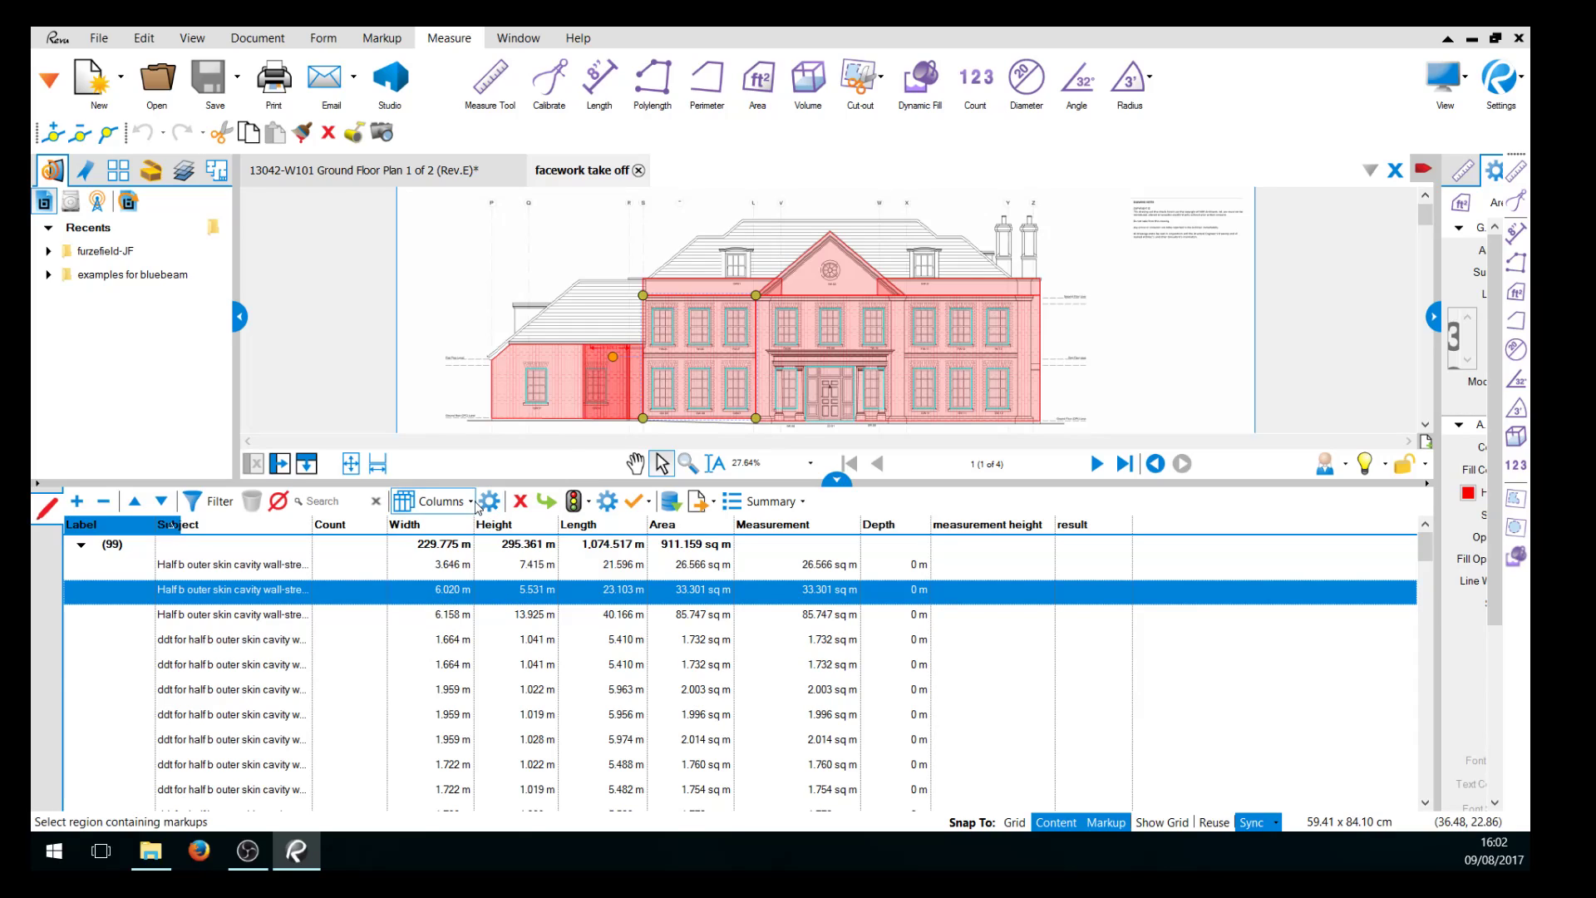
Hide the Width and Height columns from the markups list.
click(472, 502)
click(486, 524)
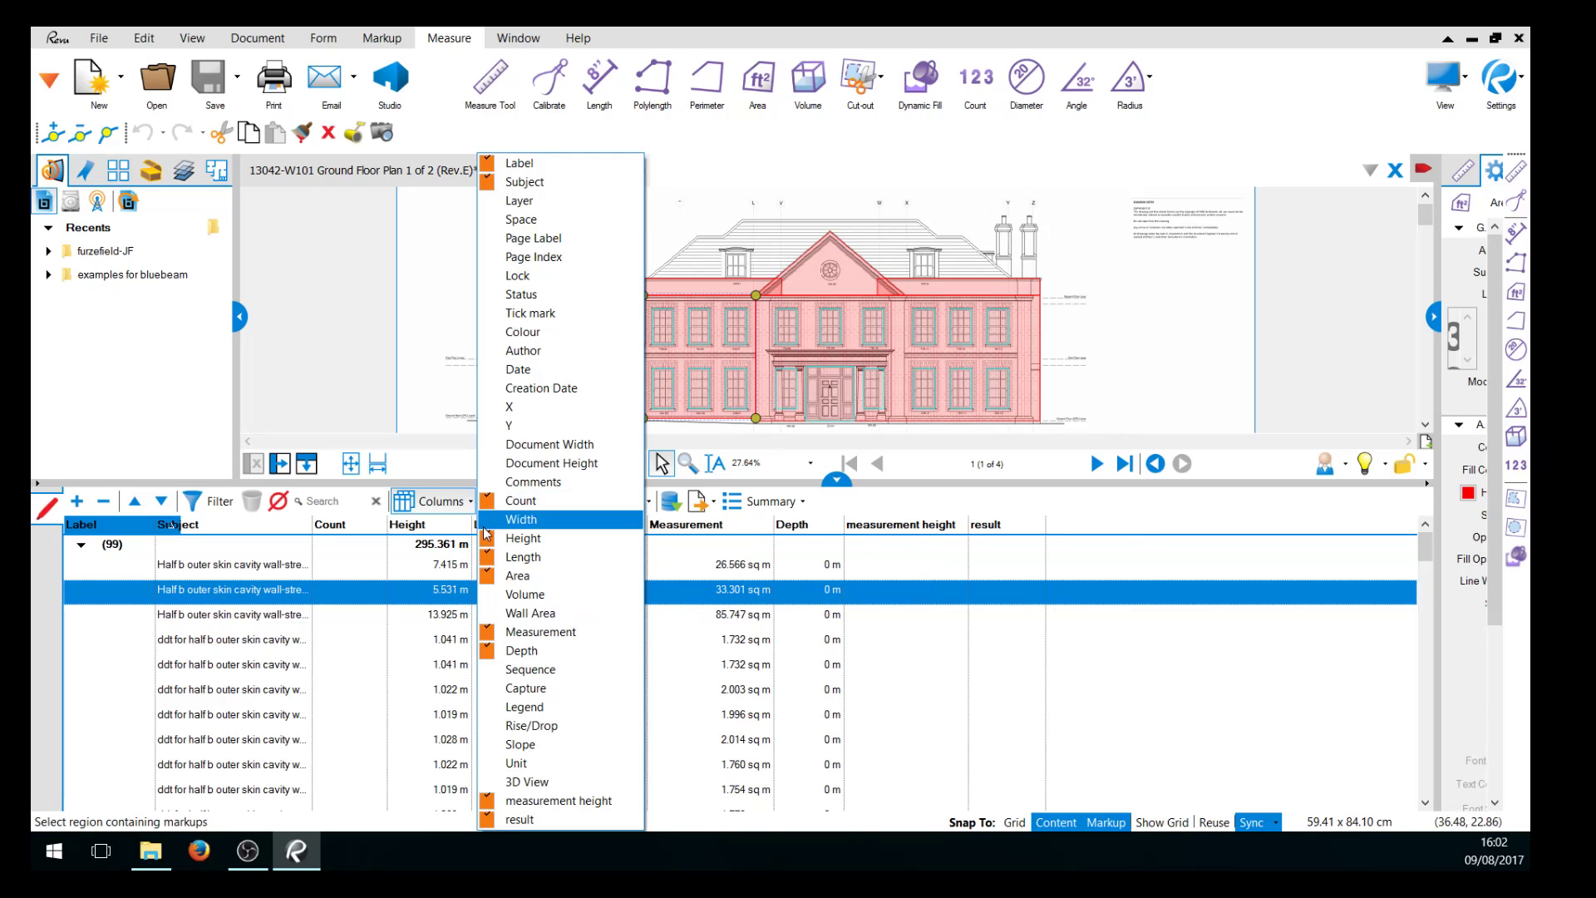
click(485, 539)
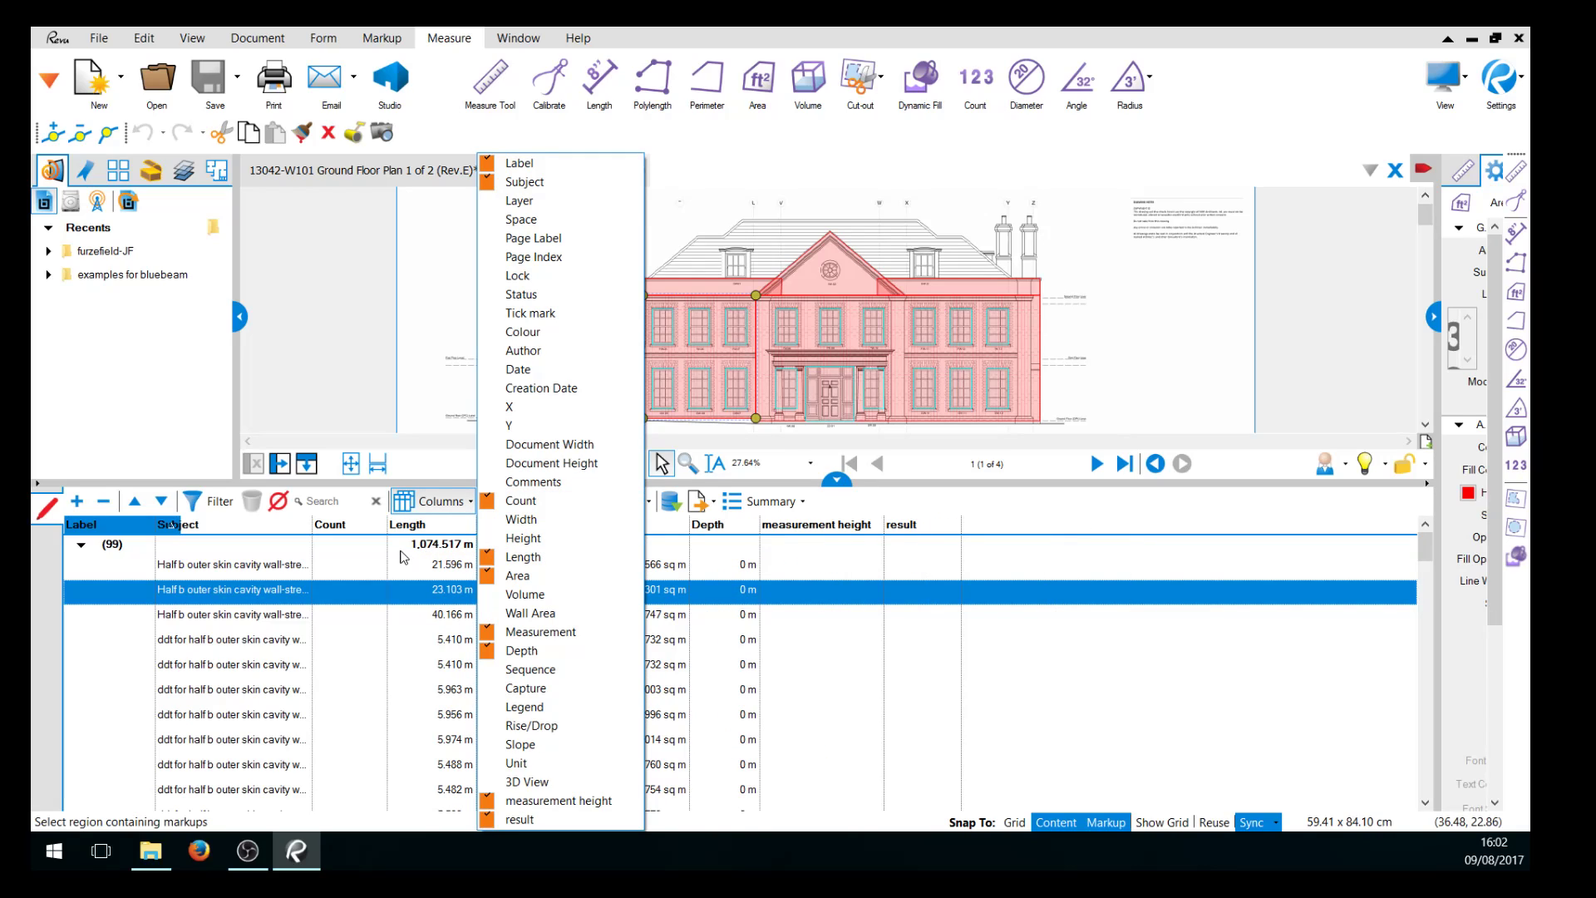
click(376, 564)
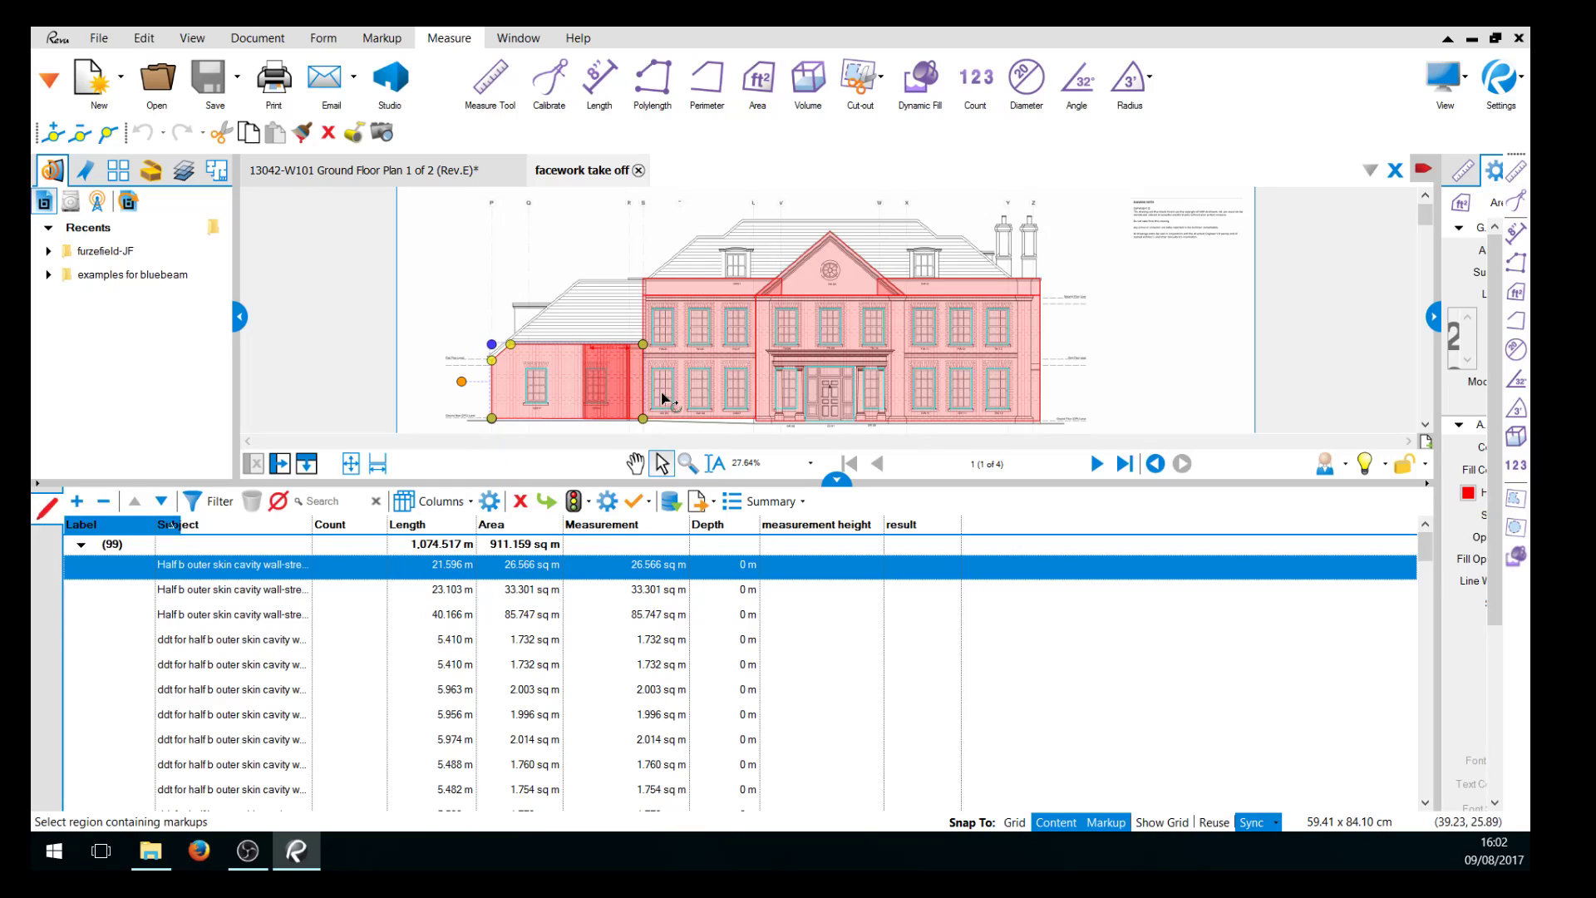
Select the two-storey wall area beside the entrance and sort the markups list by the result column.
click(681, 358)
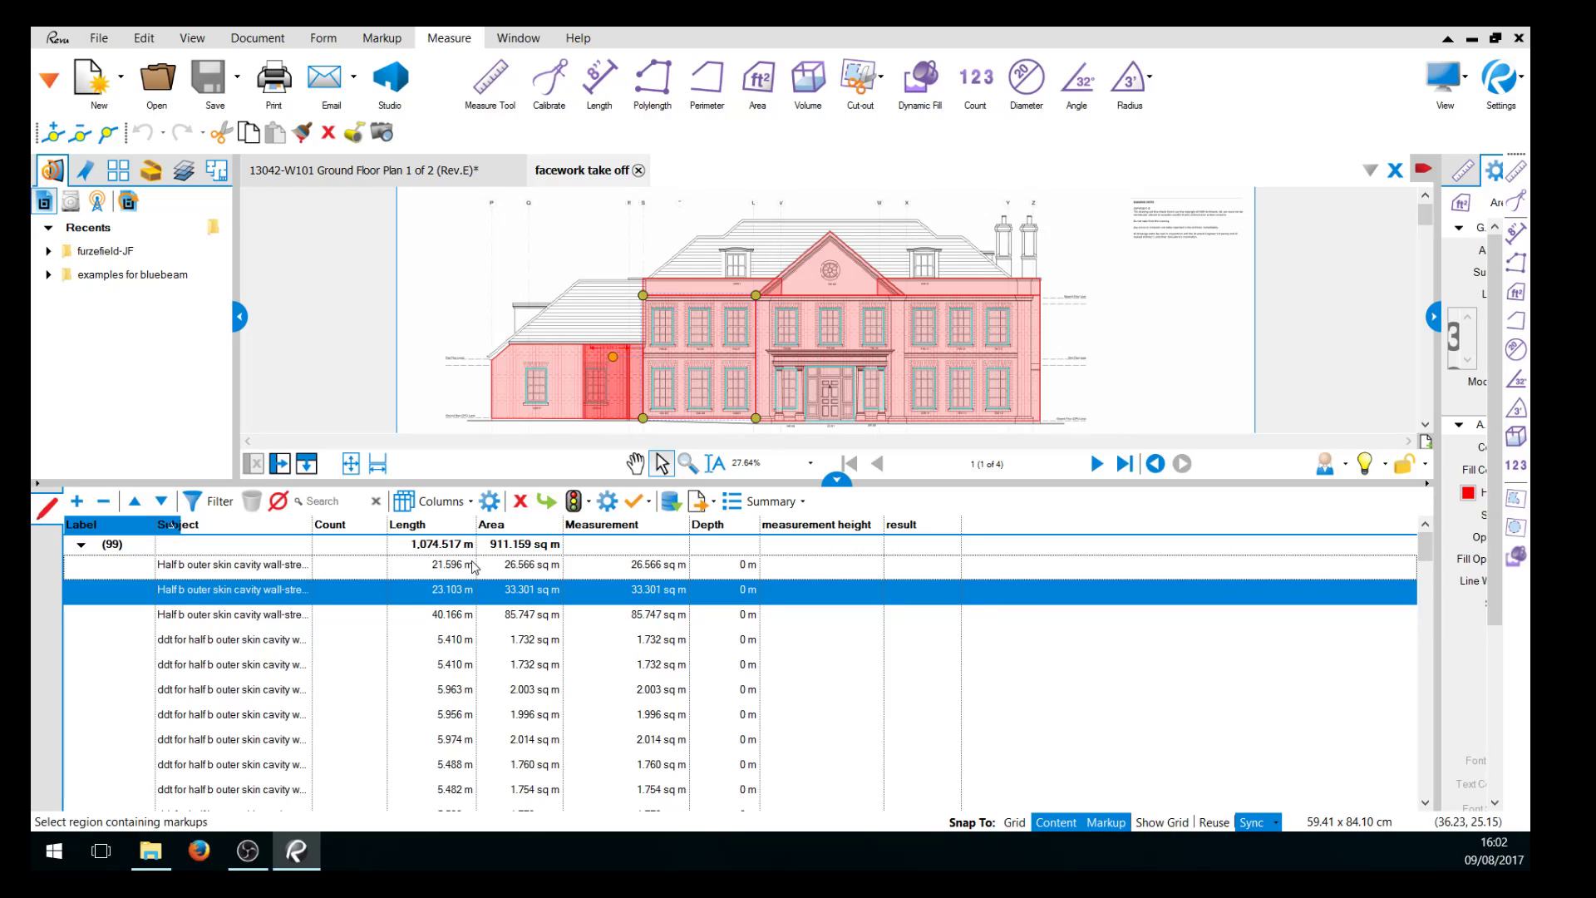
click(841, 530)
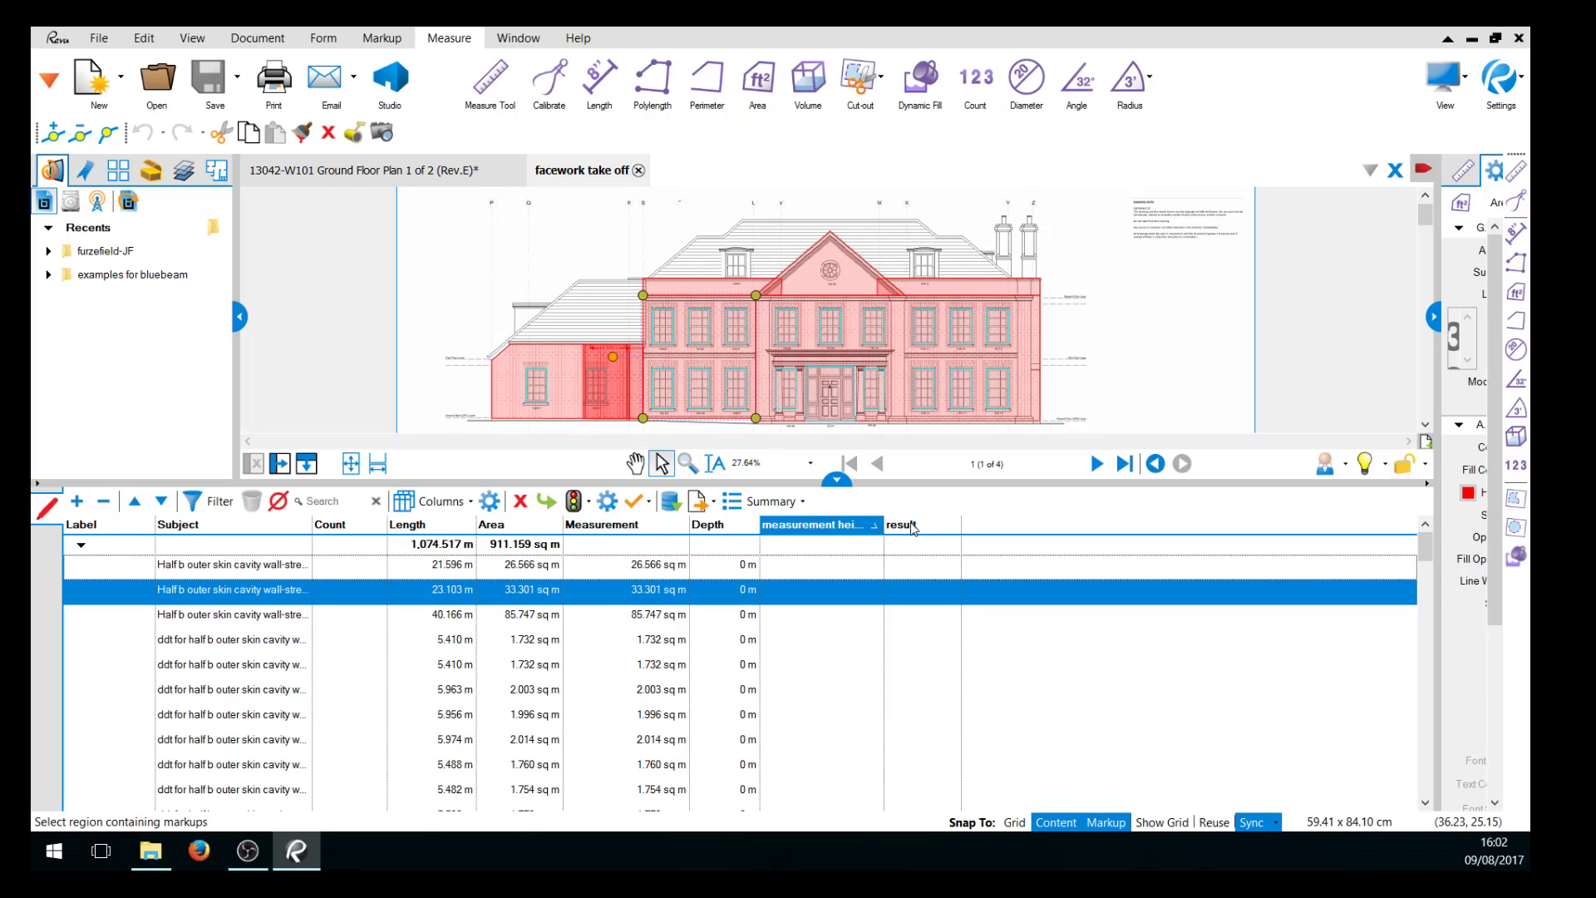
click(914, 528)
click(915, 528)
click(925, 530)
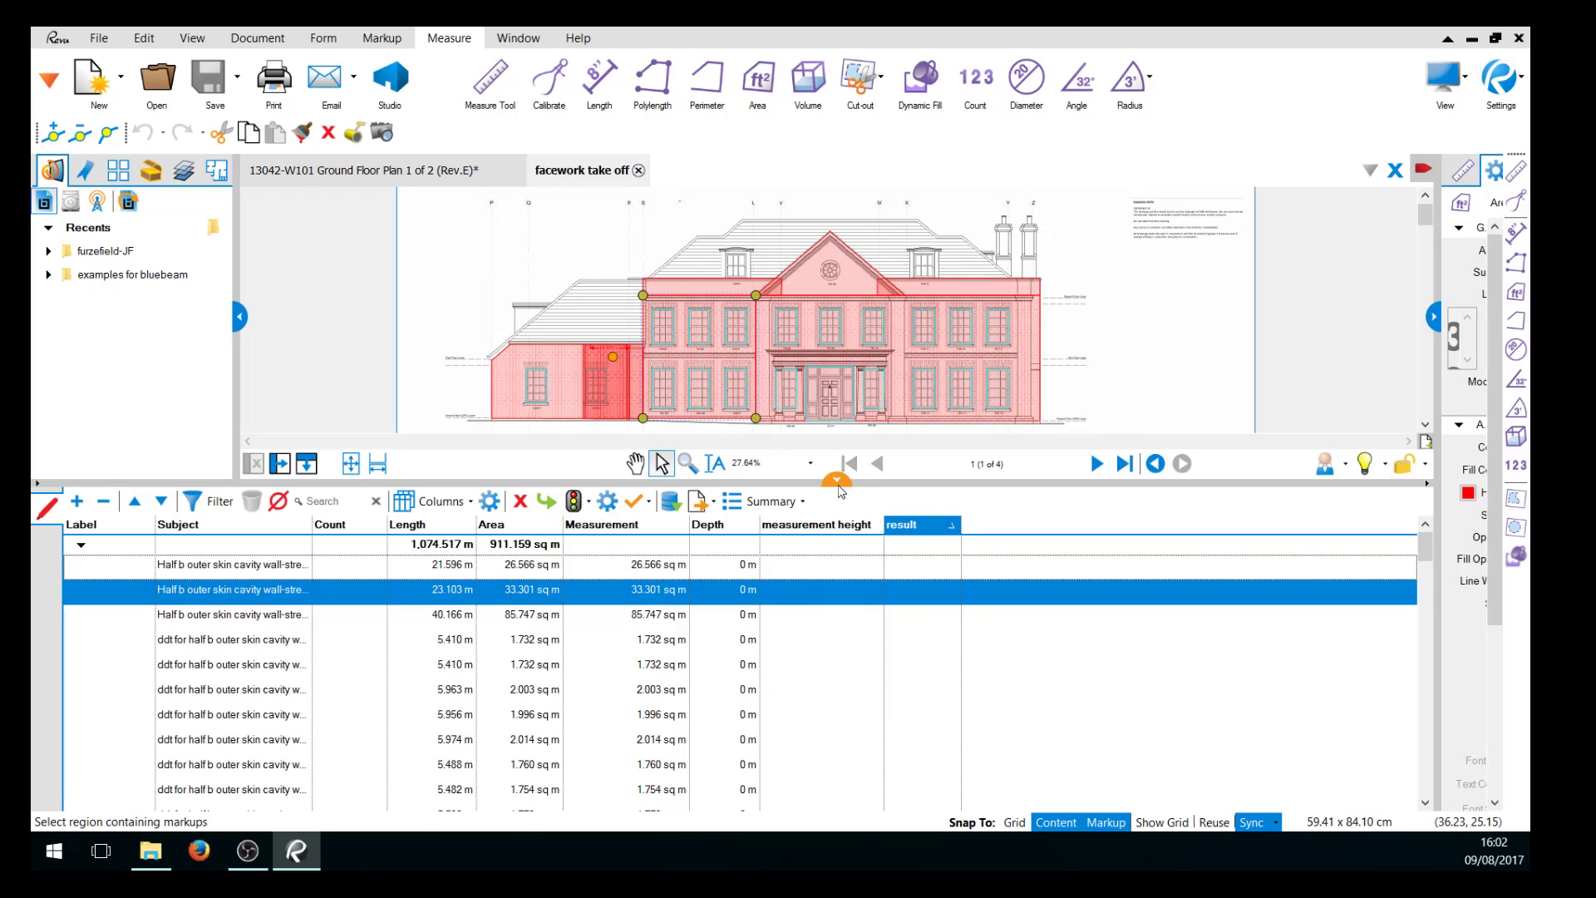
Switch to the 13042-W101 Ground Floor Plan drawing and shrink the markups list to enlarge the plan view.
click(369, 186)
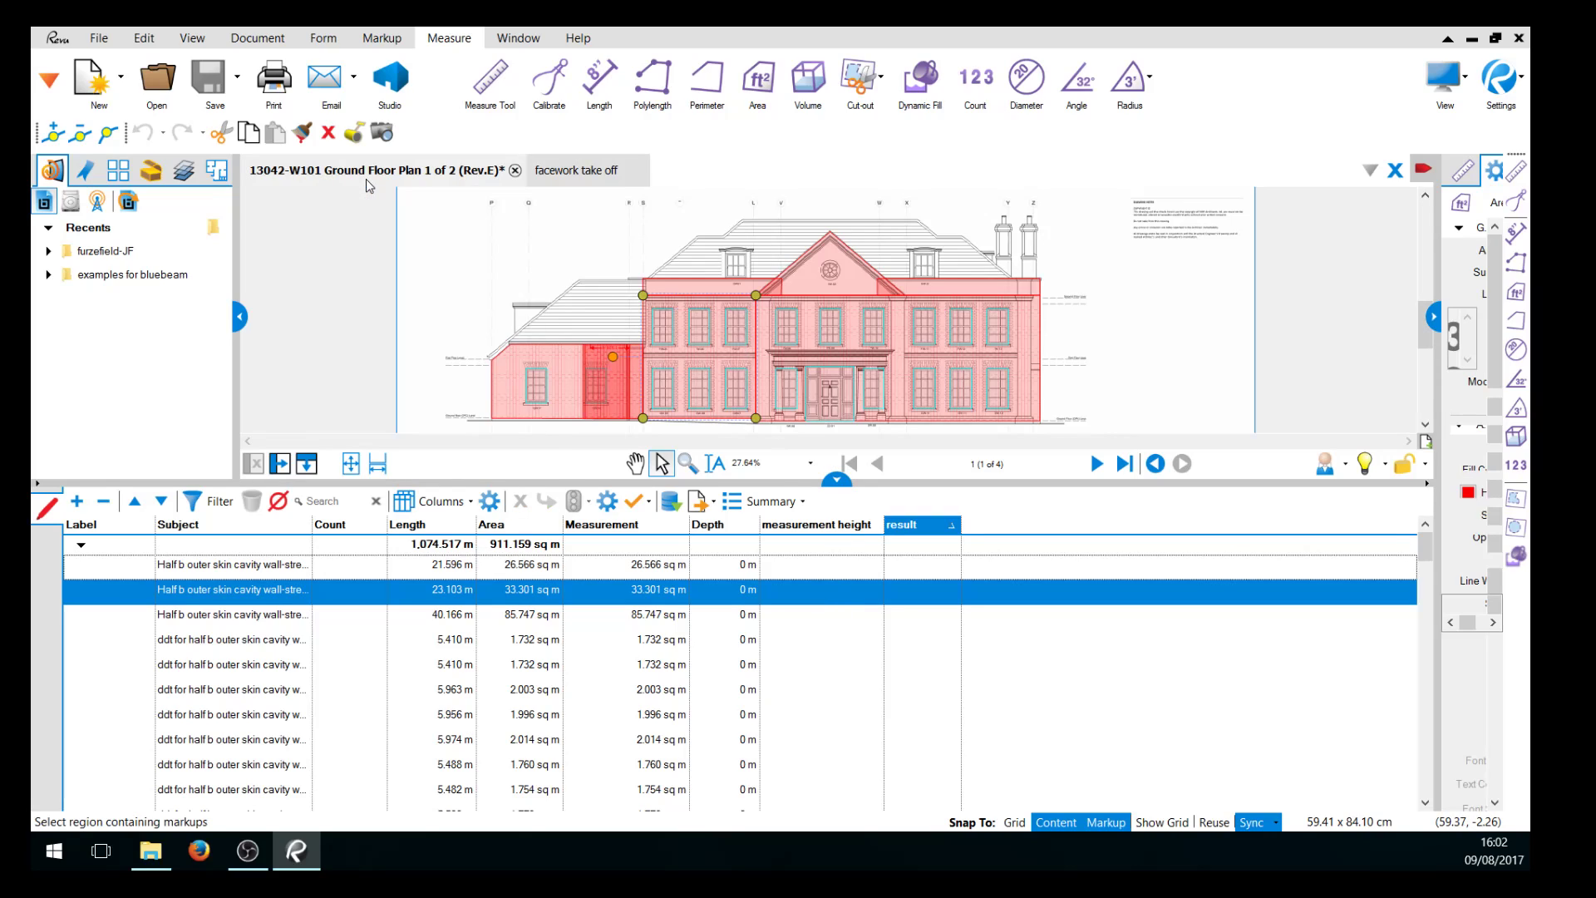
drag(826, 483, 823, 769)
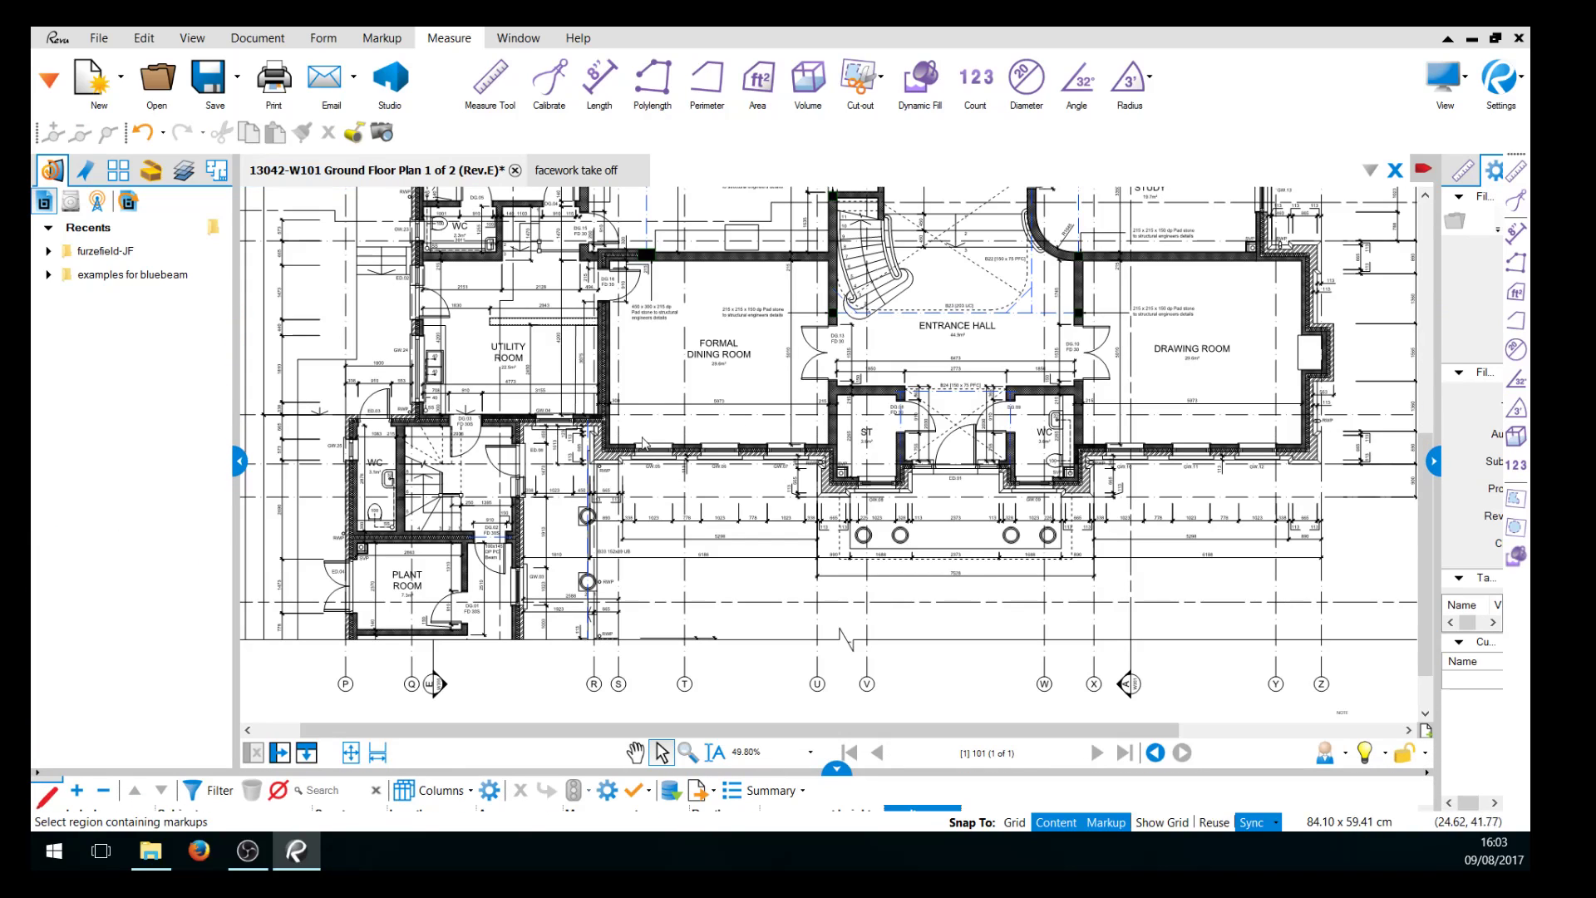
scroll(943, 398, up, 3)
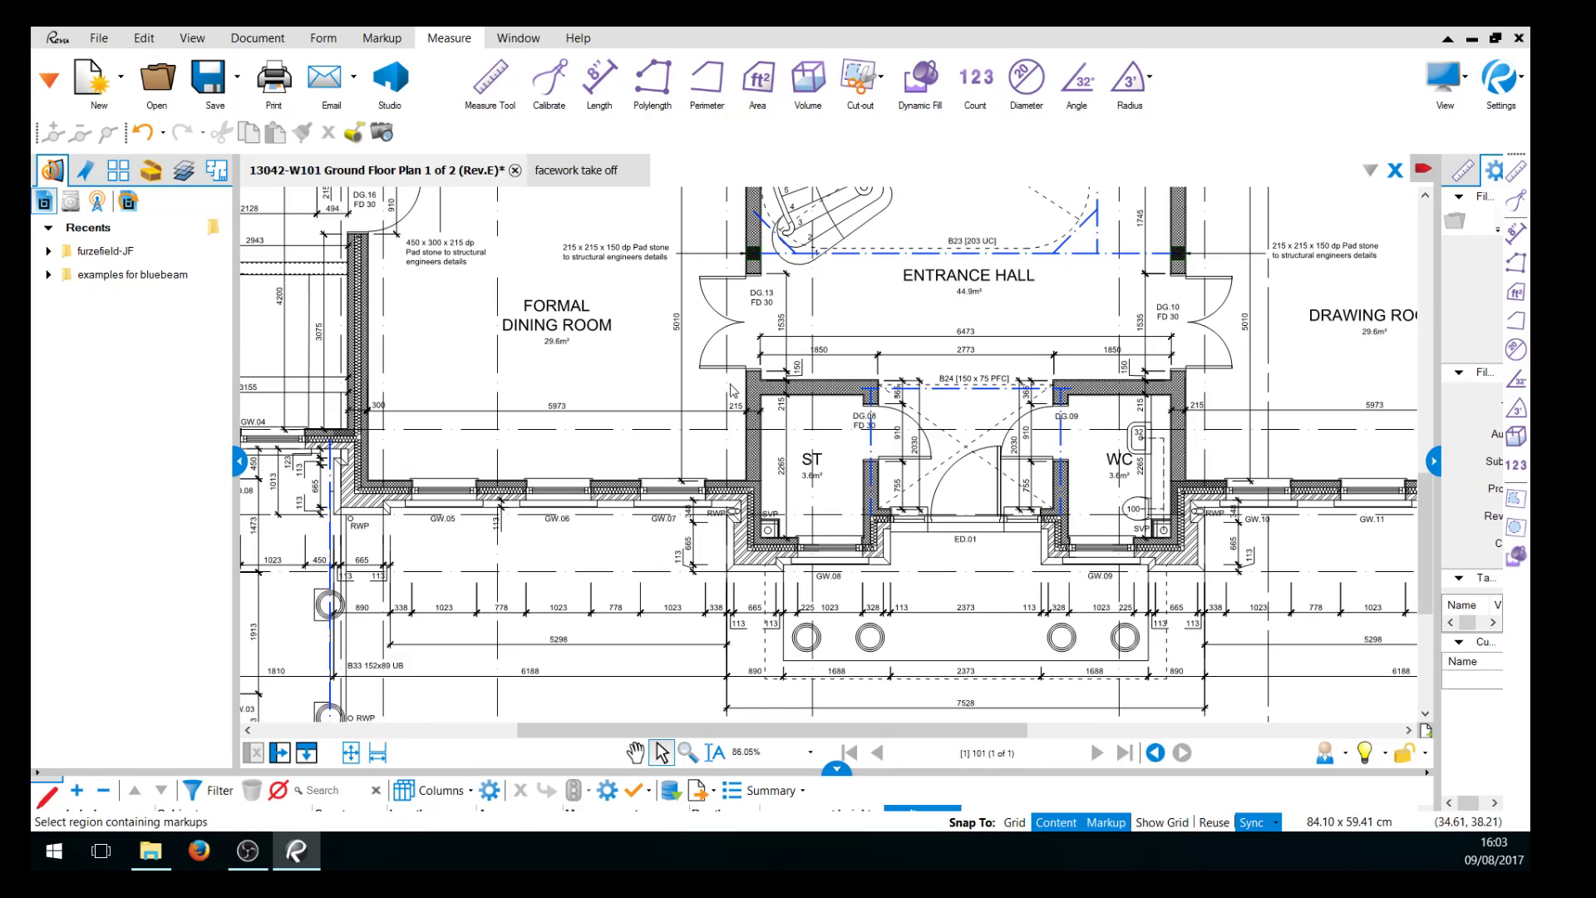
scroll(675, 381, down, 3)
Calibrate the ground floor plan's scale along the 3723 dimension line above window GW.17.
key(v)
scroll(631, 414, up, 5)
drag(613, 327, 561, 707)
scroll(613, 439, up, 2)
scroll(792, 524, up, 1)
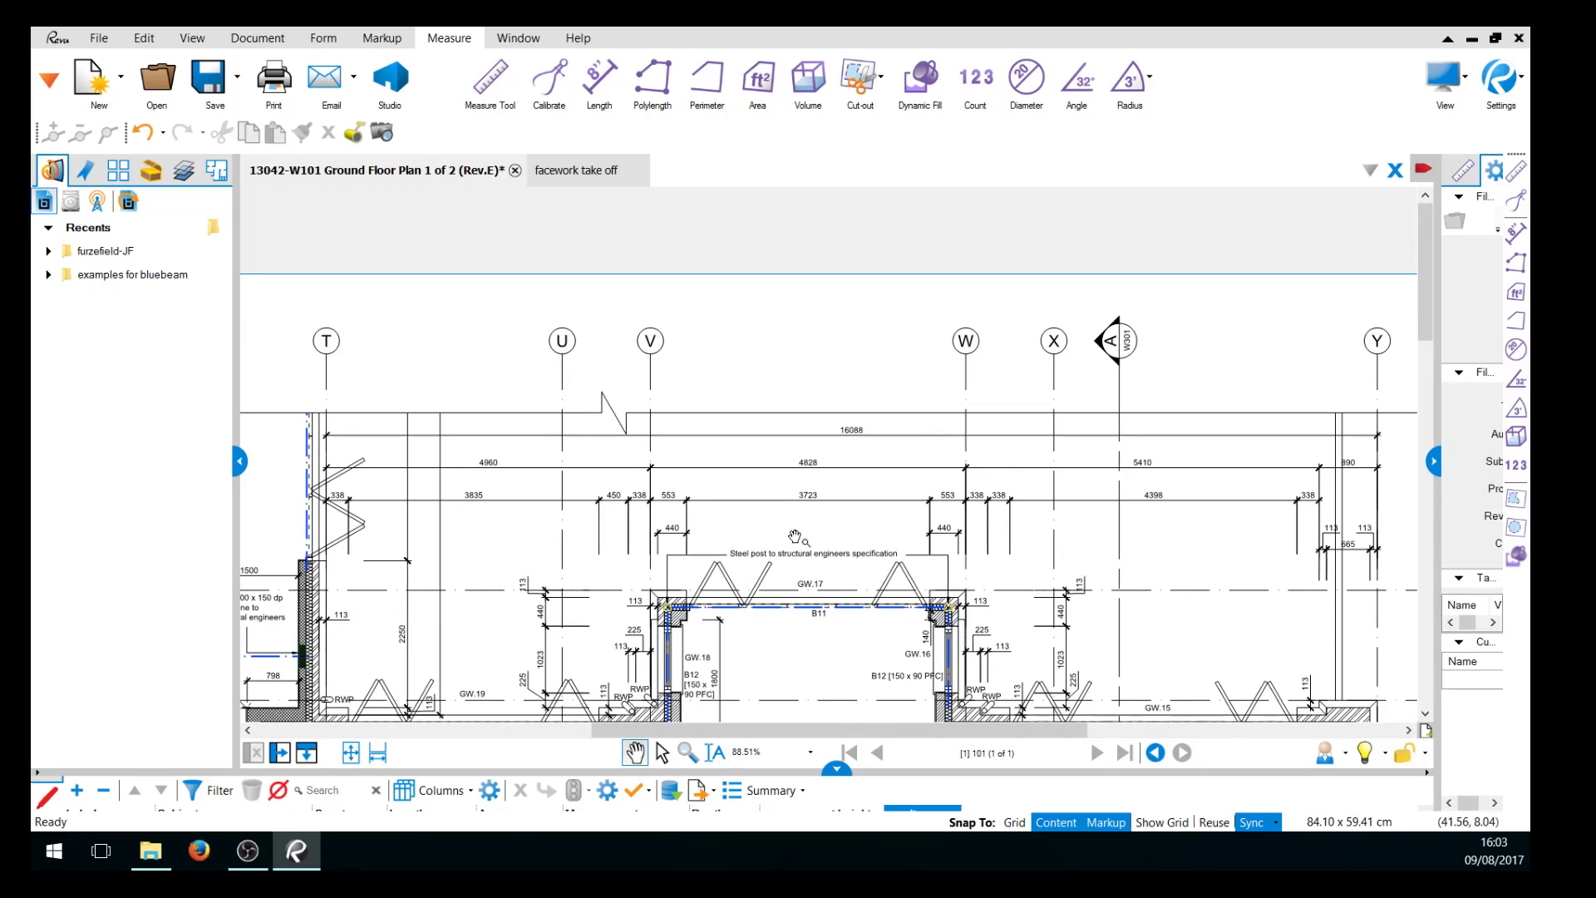
scroll(794, 537, up, 1)
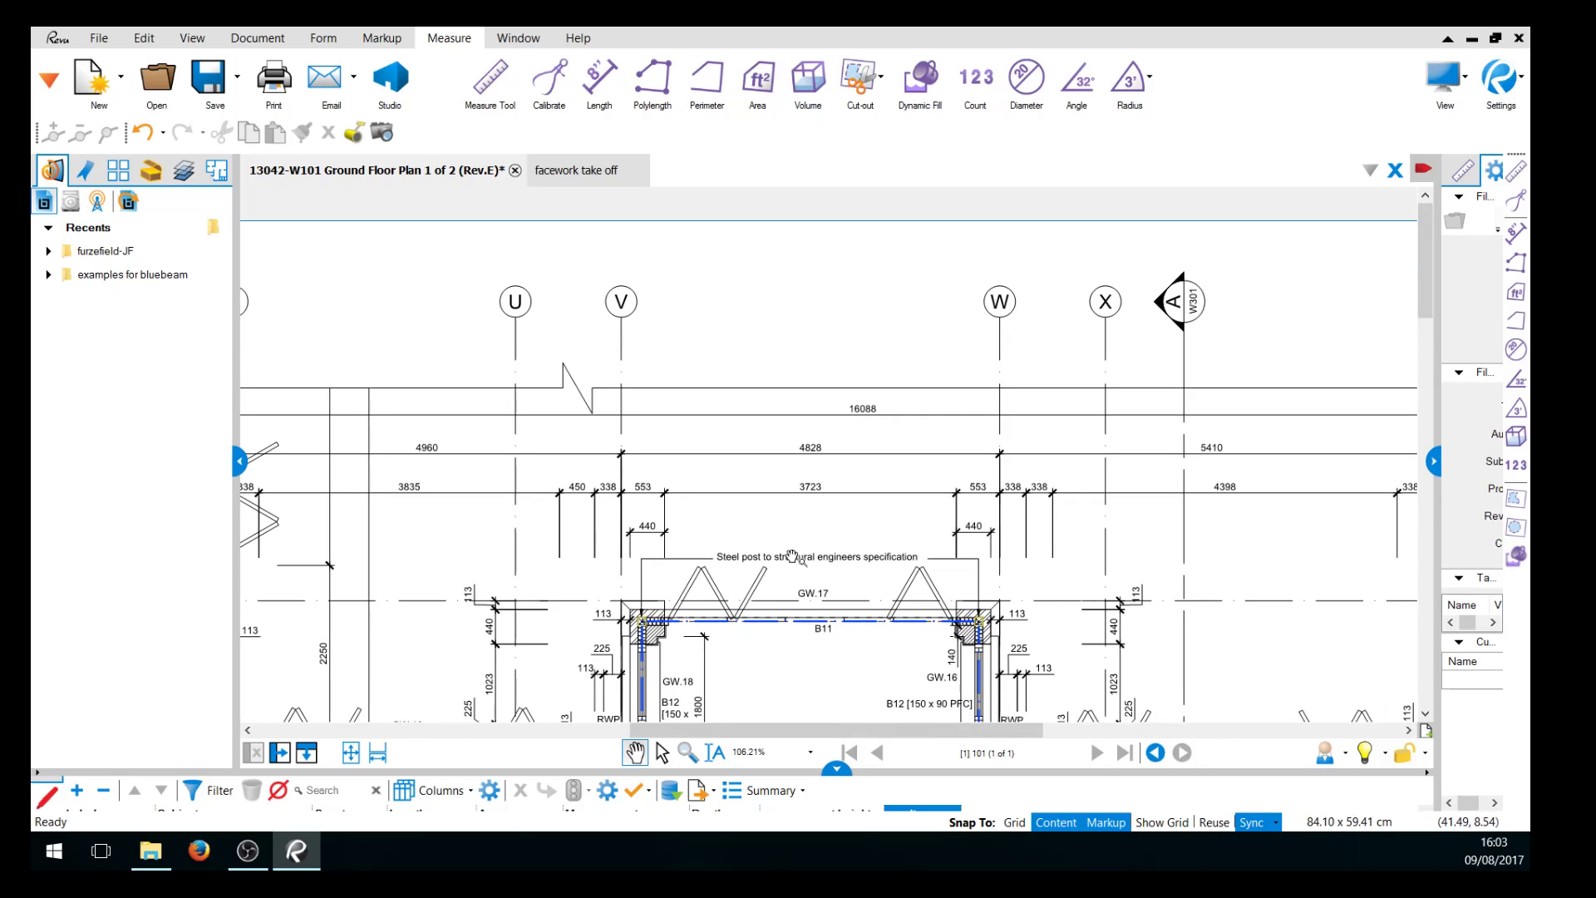
click(547, 91)
click(934, 467)
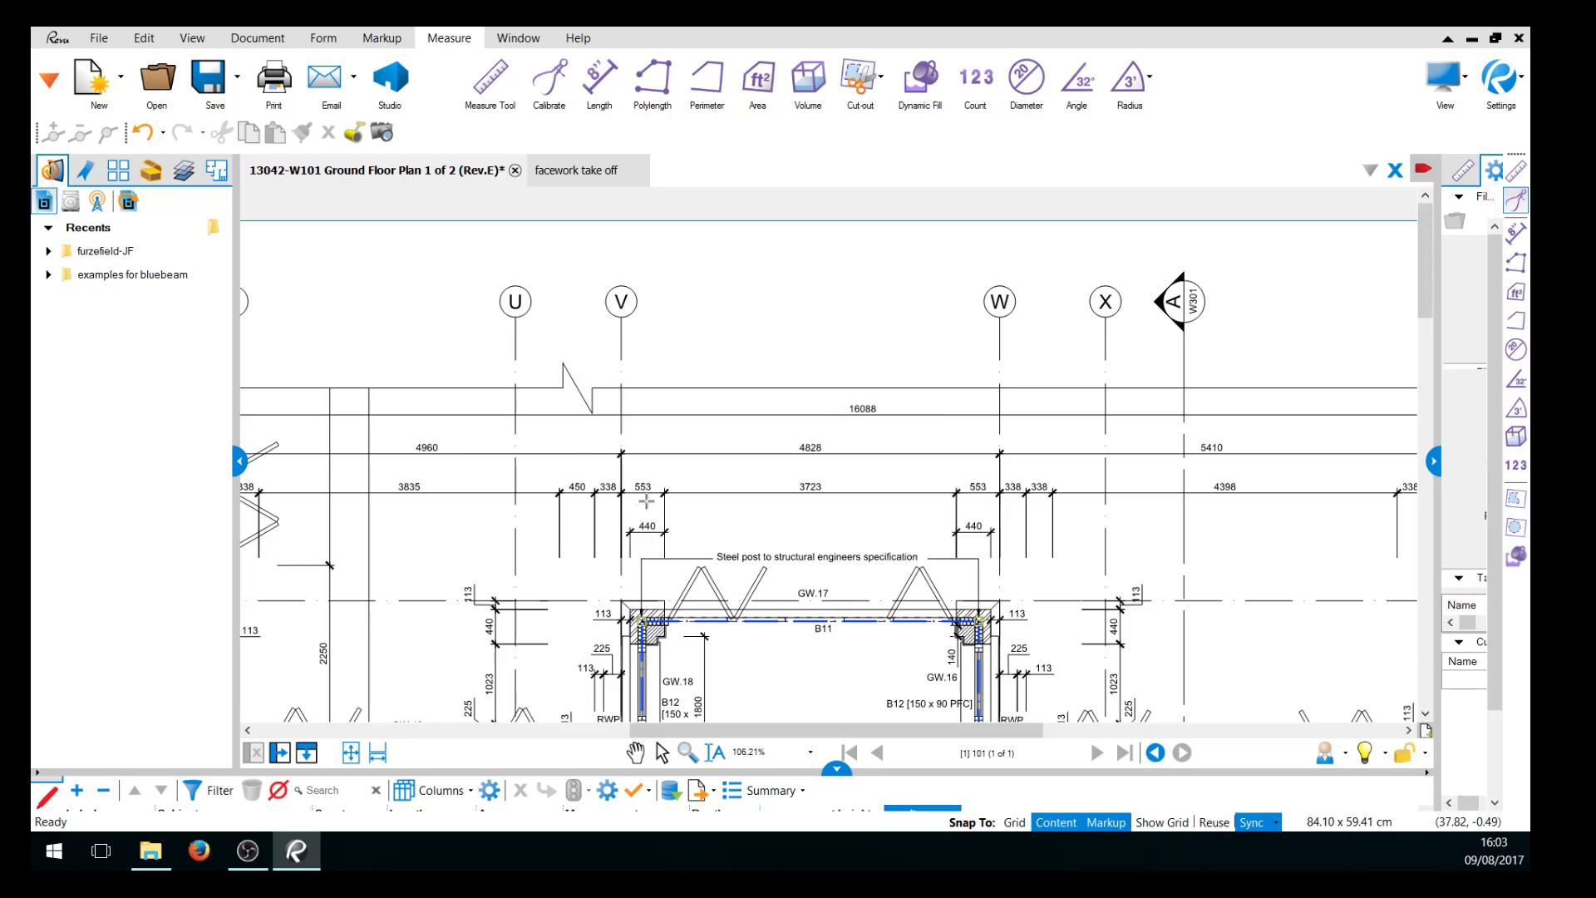
scroll(647, 540, up, 2)
drag(676, 463, 1145, 462)
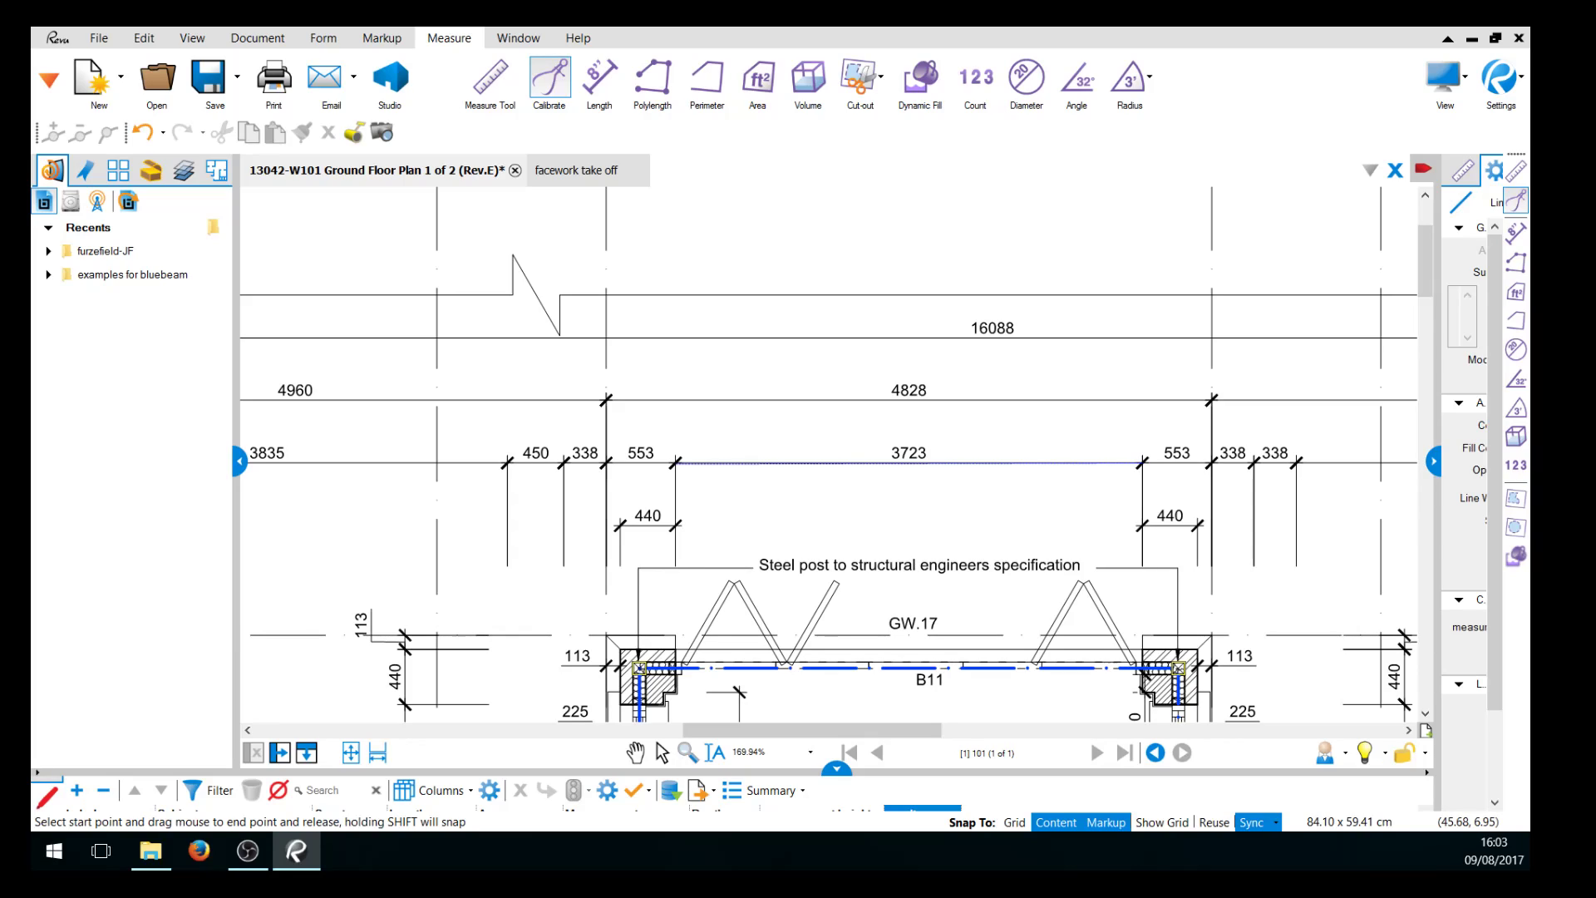
key(Return)
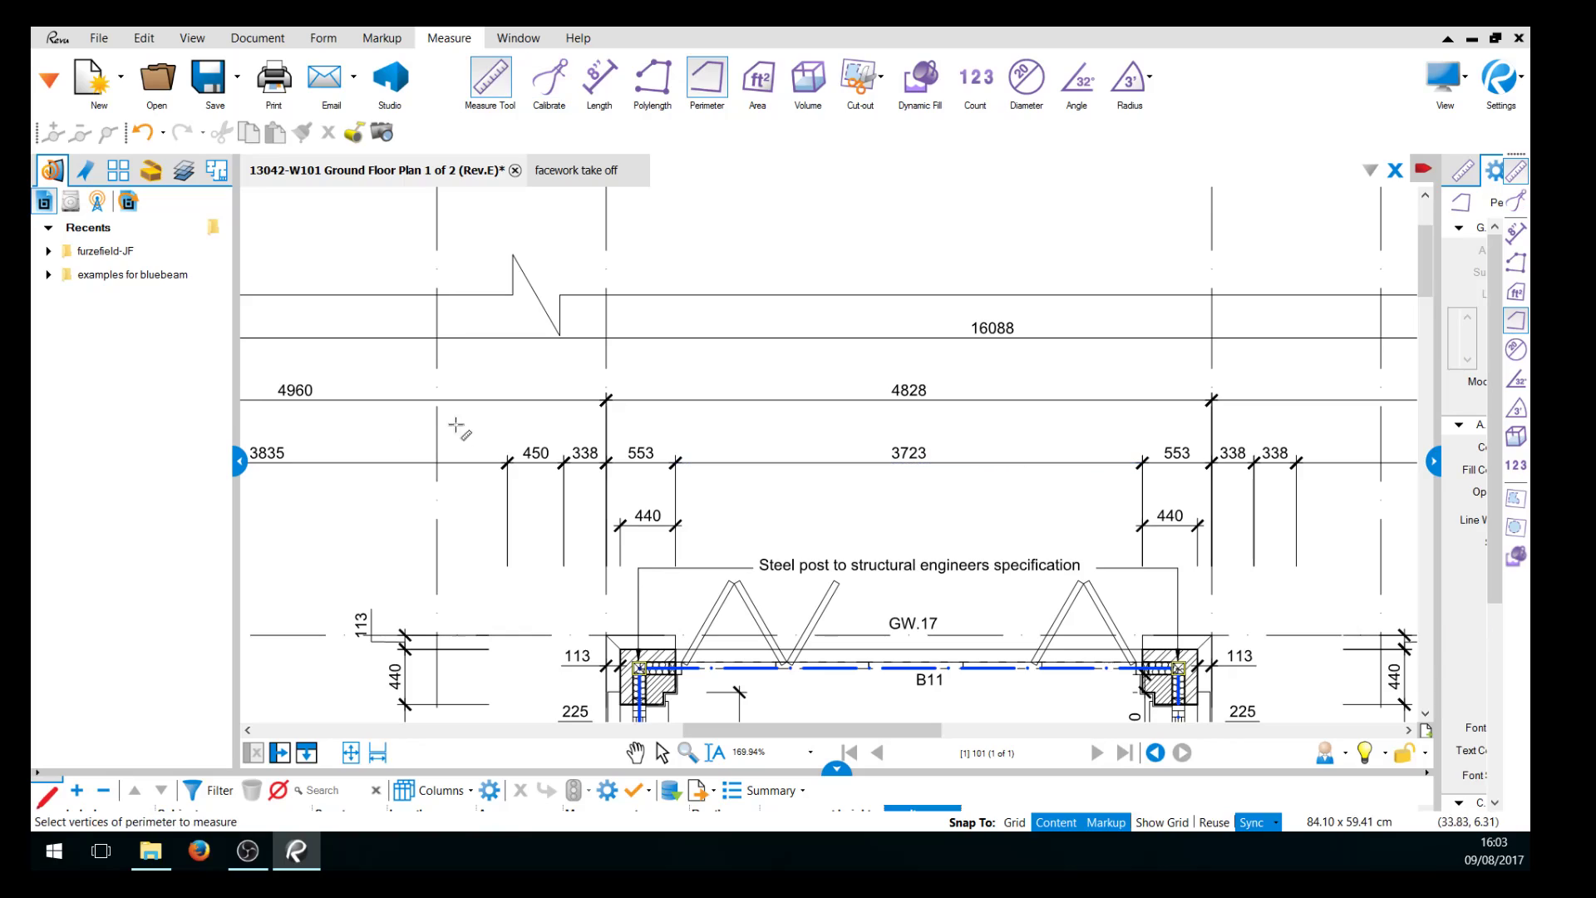
Place a length measurement along the 3723 dimension line above GW.17 to check the calibration.
click(599, 77)
click(675, 463)
click(1143, 464)
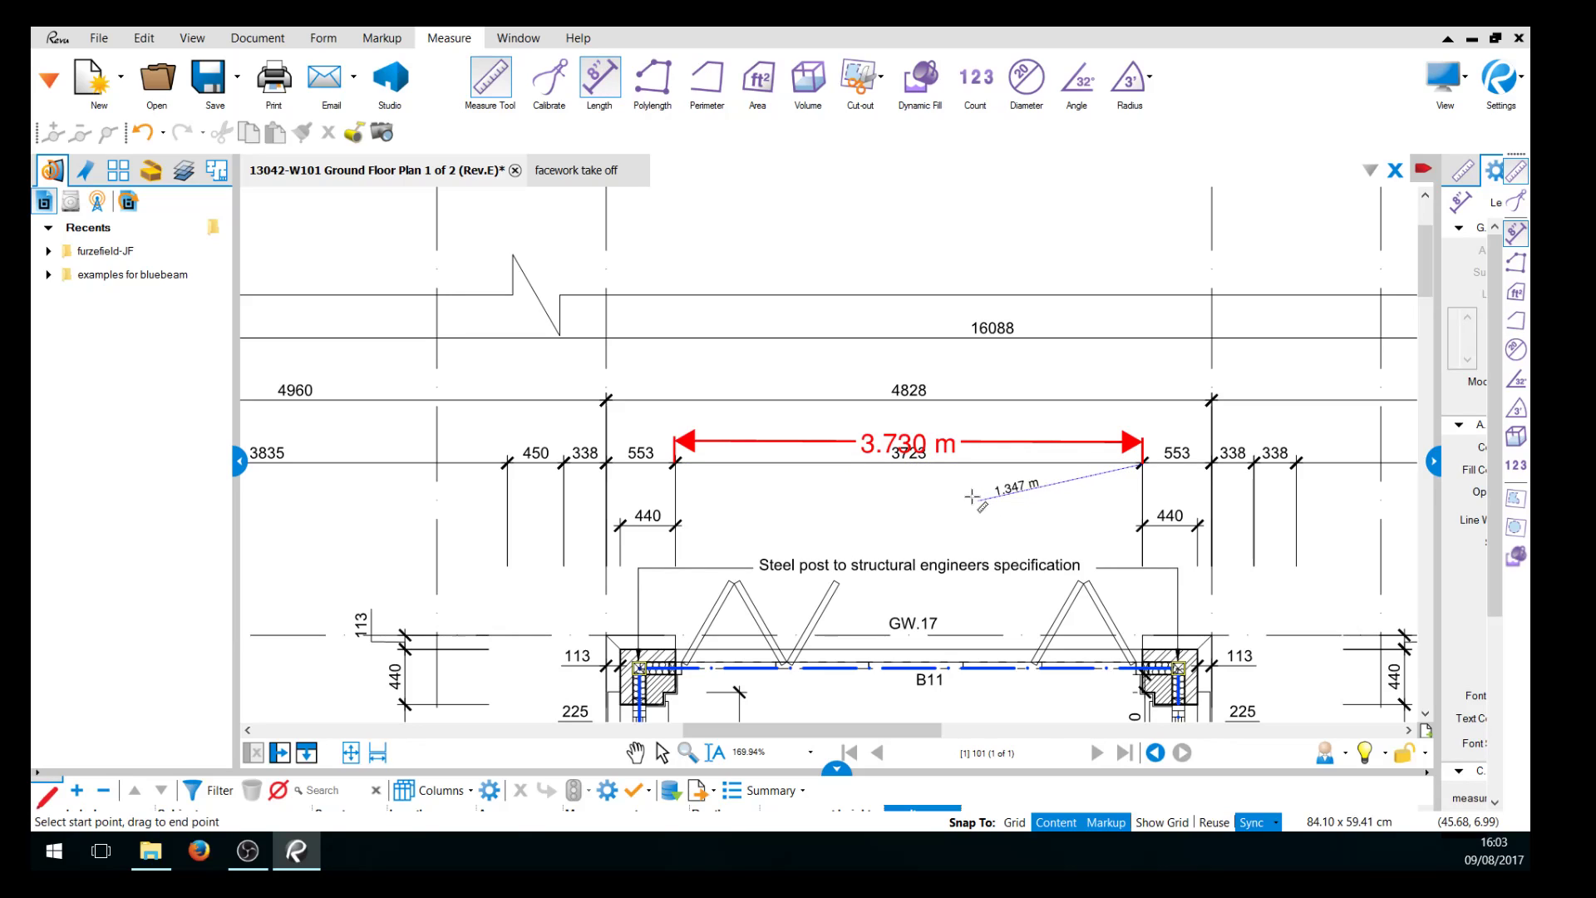
scroll(972, 466, down, 4)
right_click(994, 455)
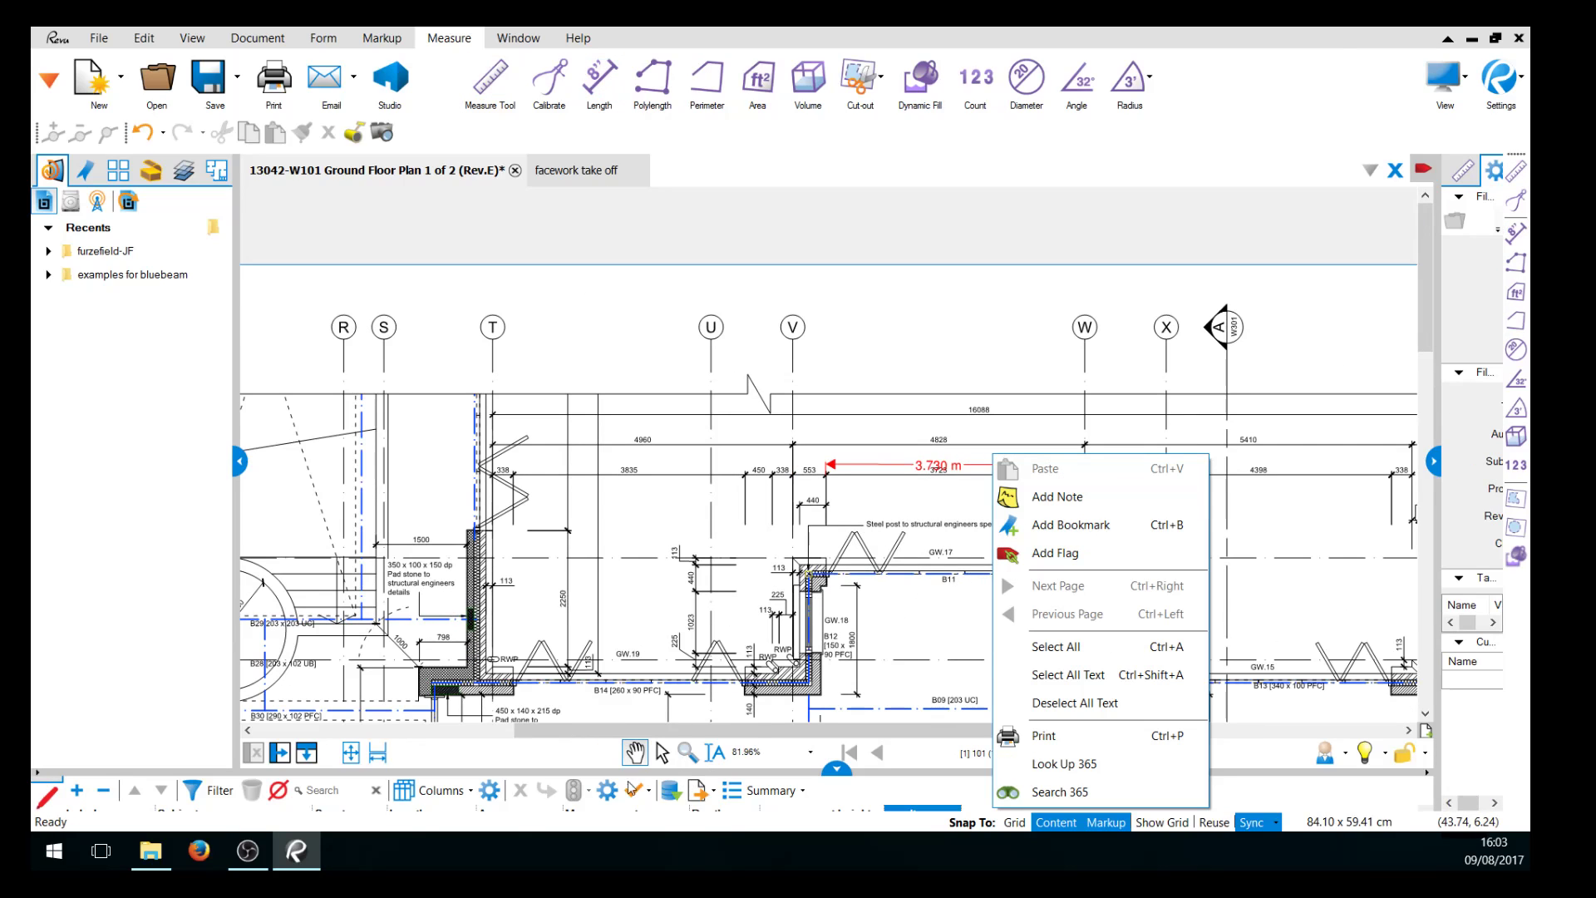
click(643, 748)
Find the saved 215mm Internal PTGNS perimeter tool in the tool chest and activate it.
drag(641, 619, 621, 339)
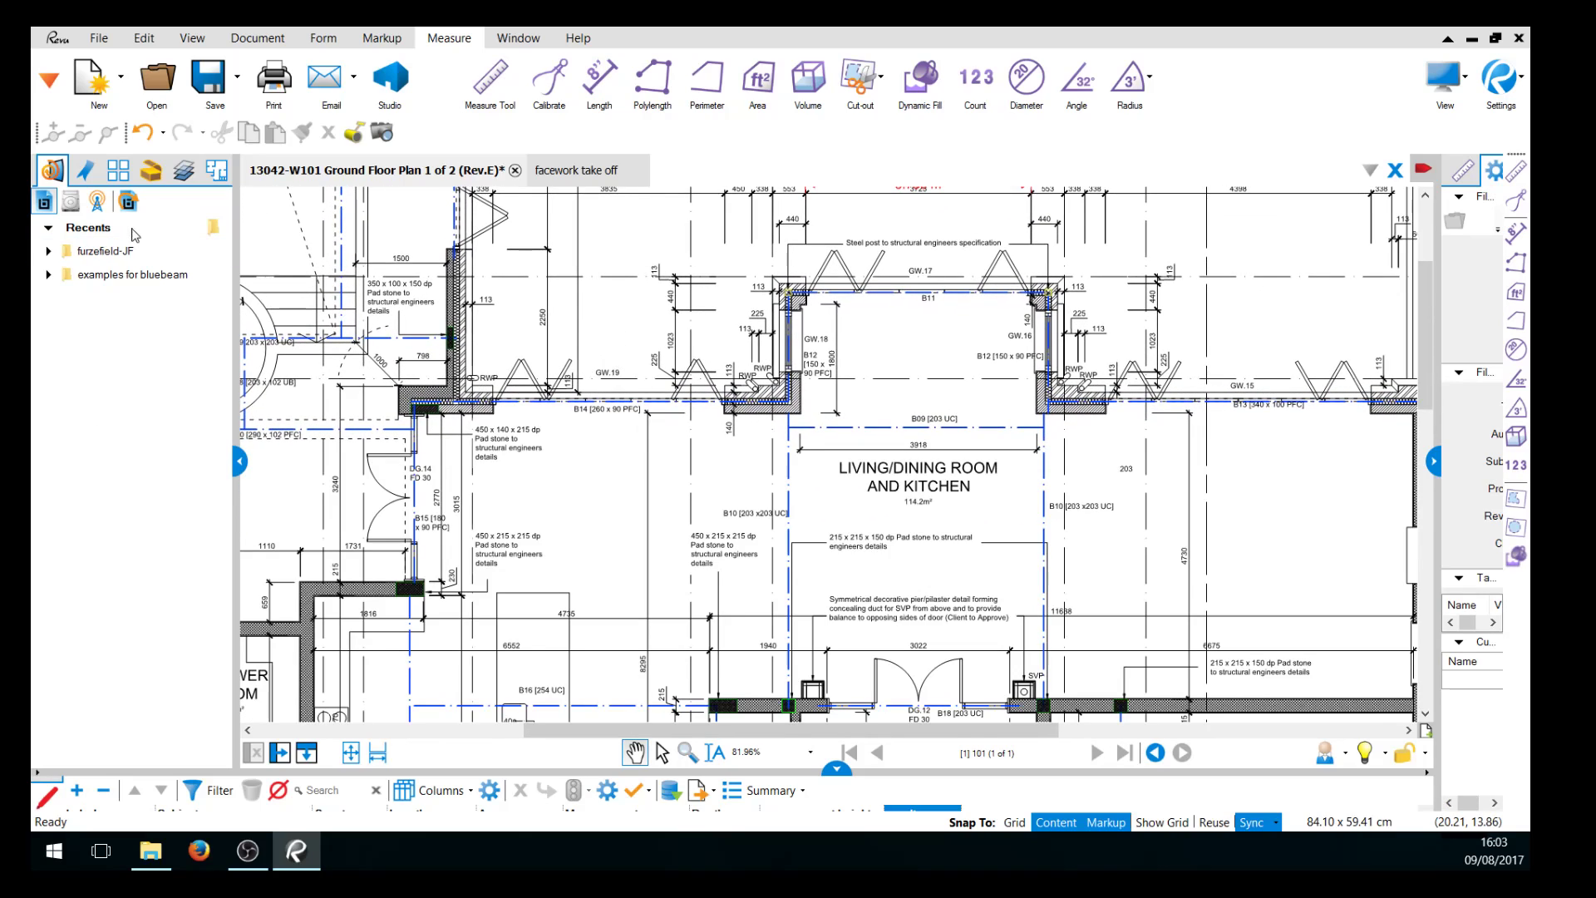
click(154, 177)
scroll(129, 378, down, 5)
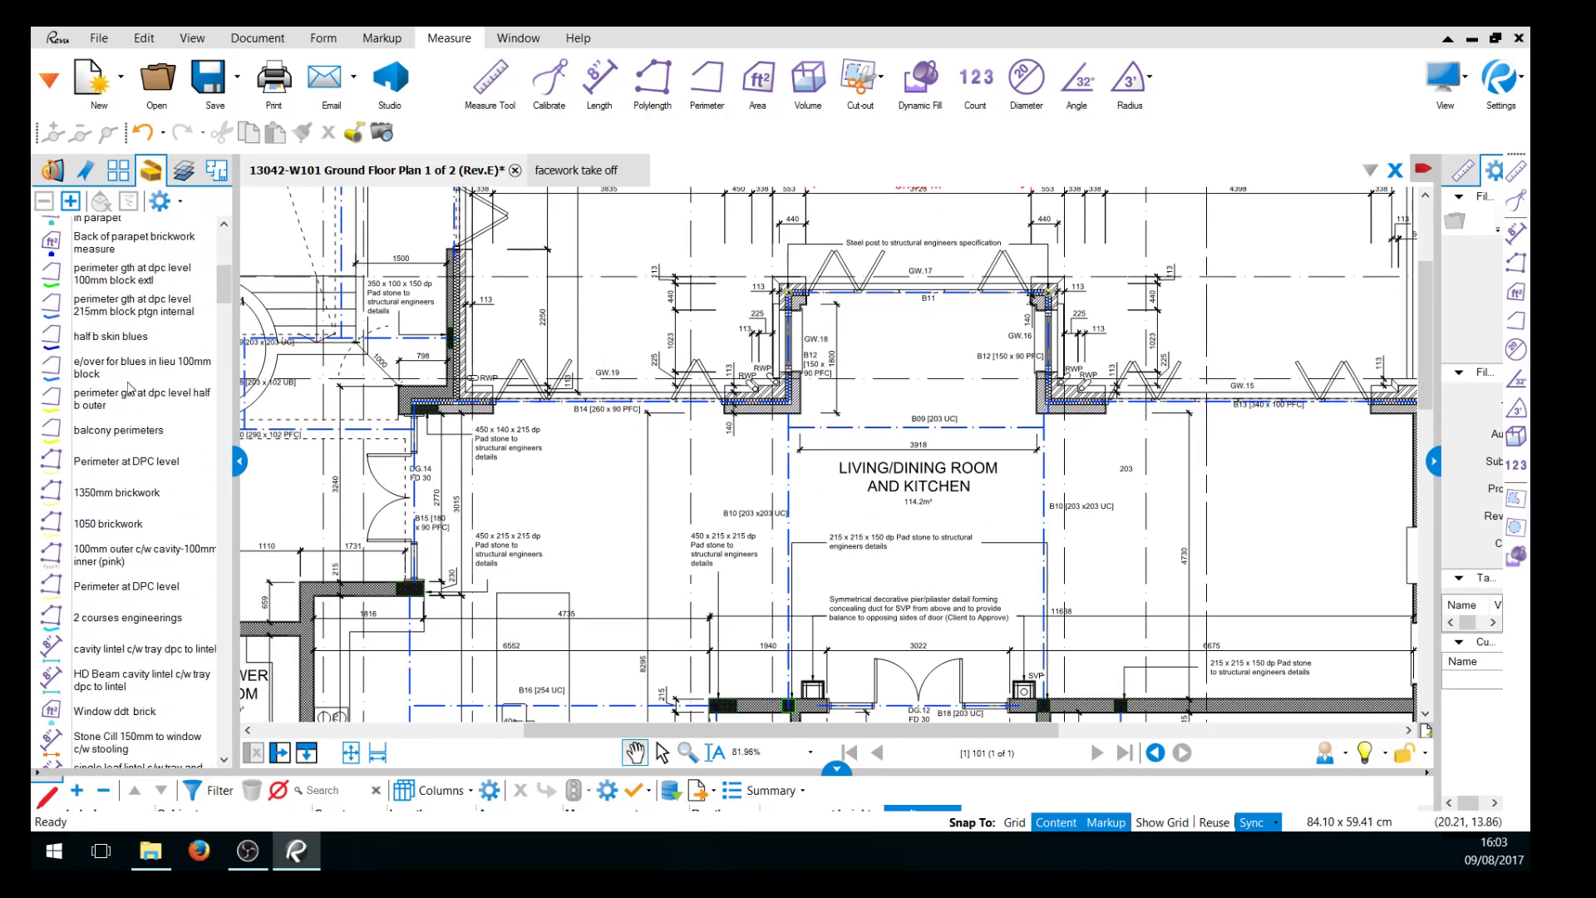
scroll(151, 424, up, 3)
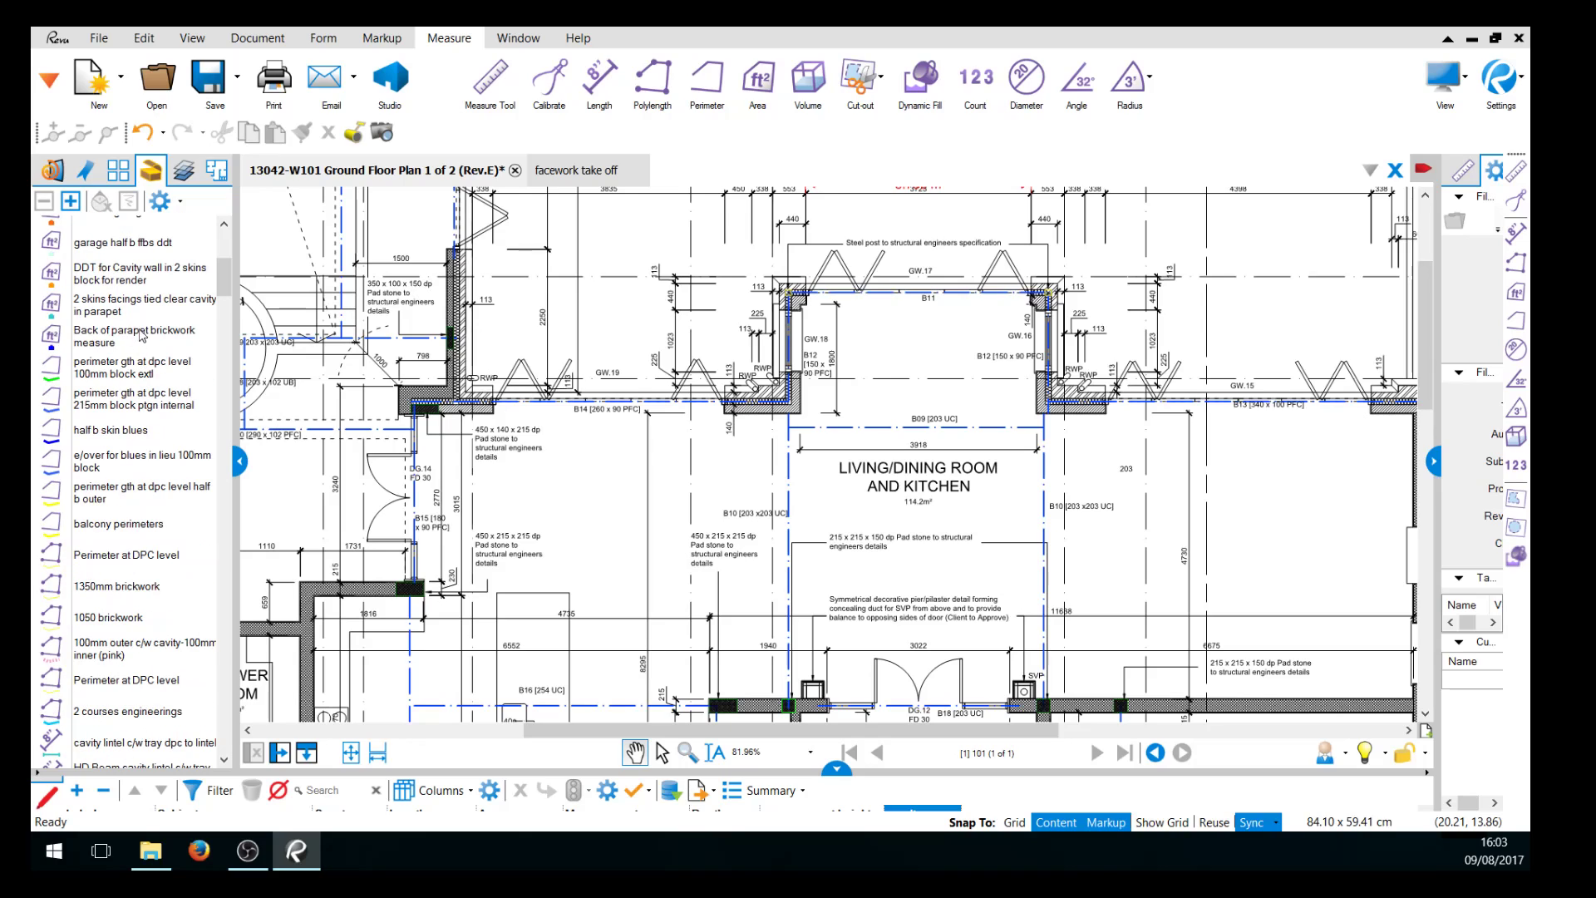
scroll(150, 349, down, 8)
scroll(154, 364, down, 10)
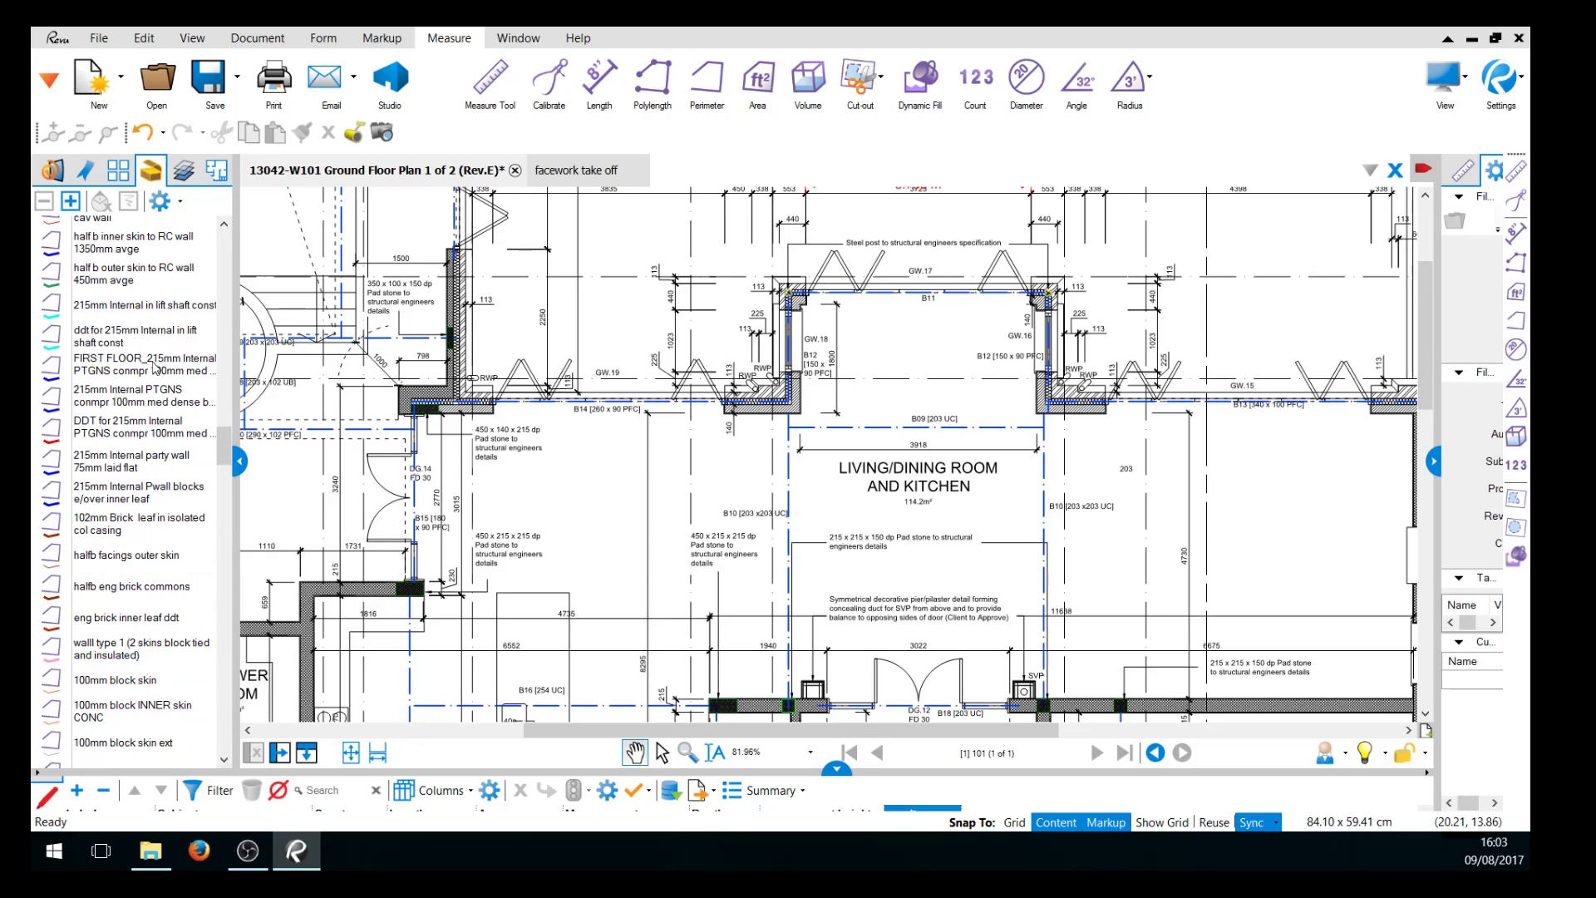
click(106, 405)
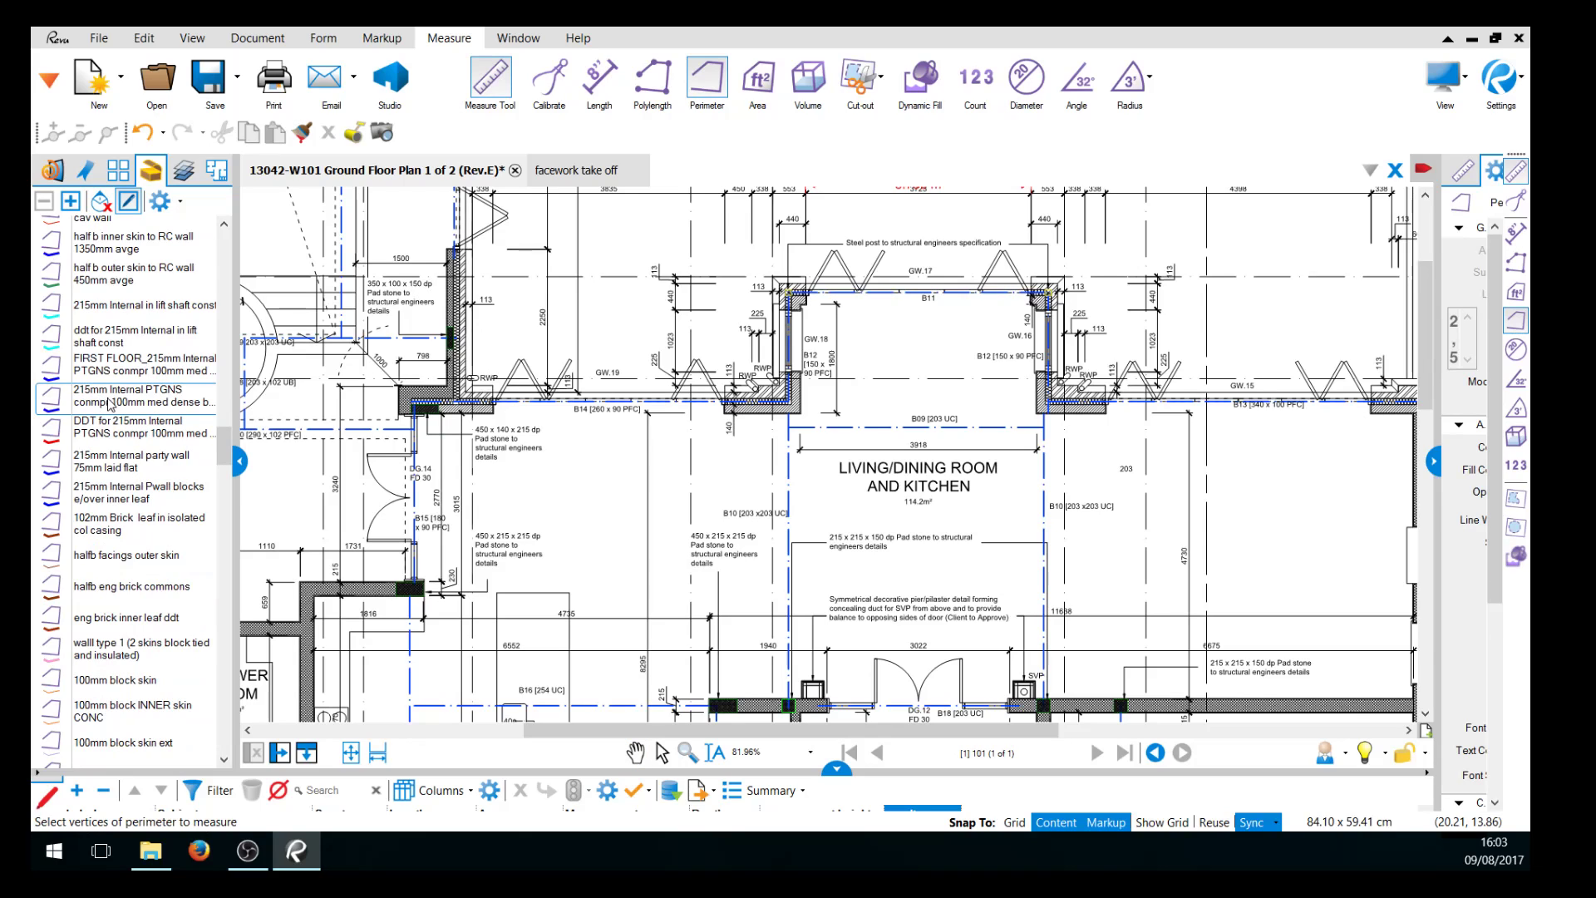
Trace the 215mm internal partition between the kitchen and the formal dining room, from the pad stone to the staircase wall.
scroll(864, 603, up, 3)
scroll(873, 599, down, 5)
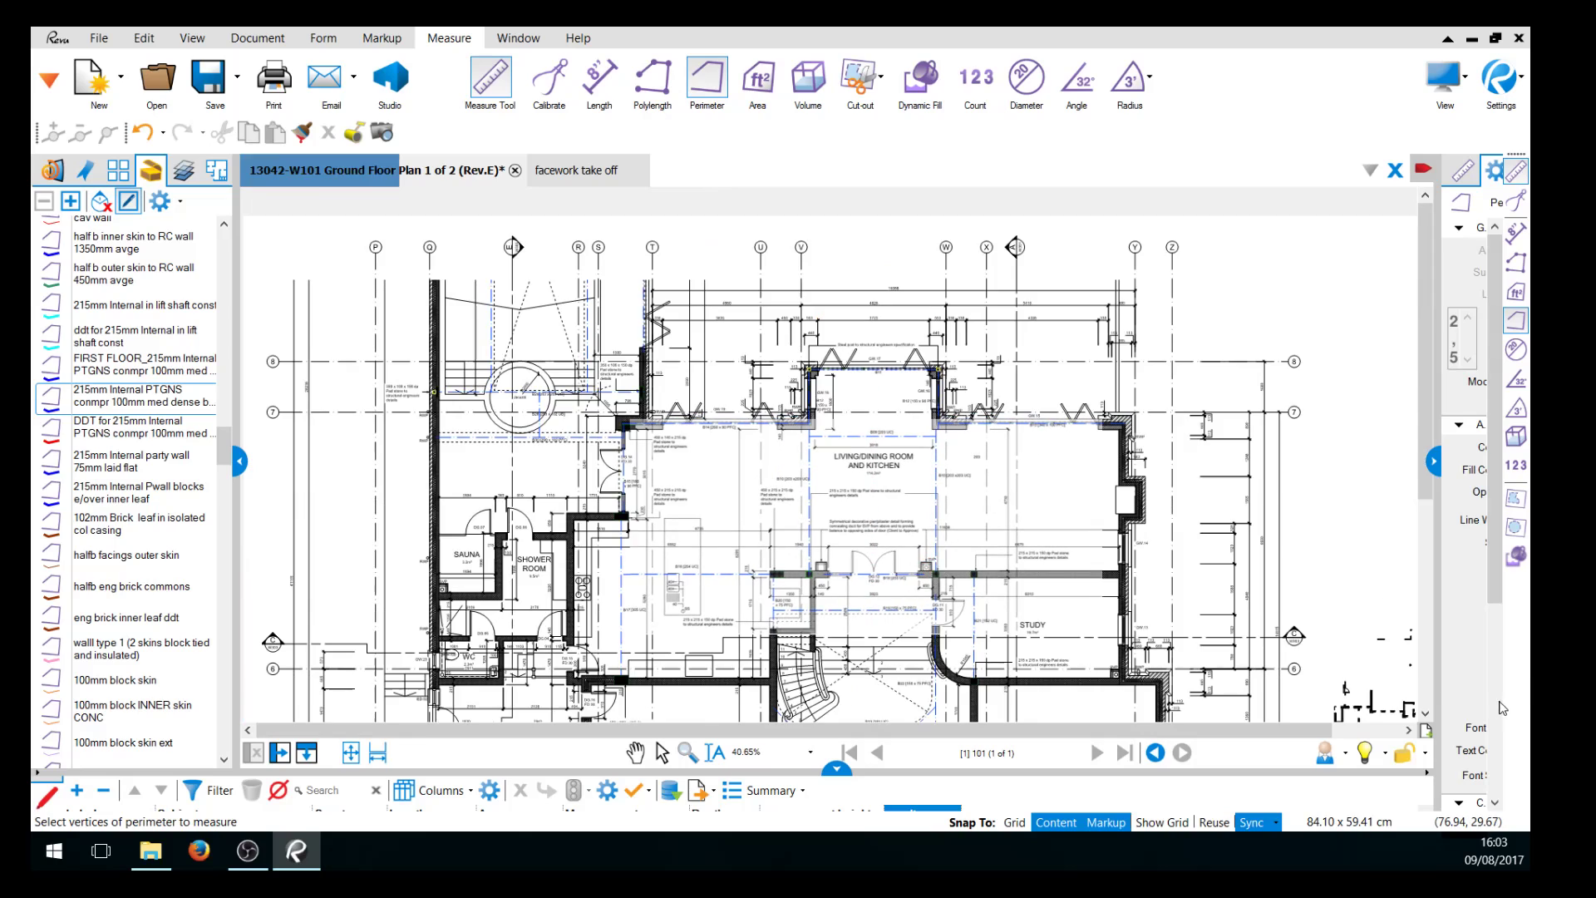
click(1425, 714)
click(1426, 714)
click(1426, 714)
click(1426, 714)
scroll(453, 472, up, 3)
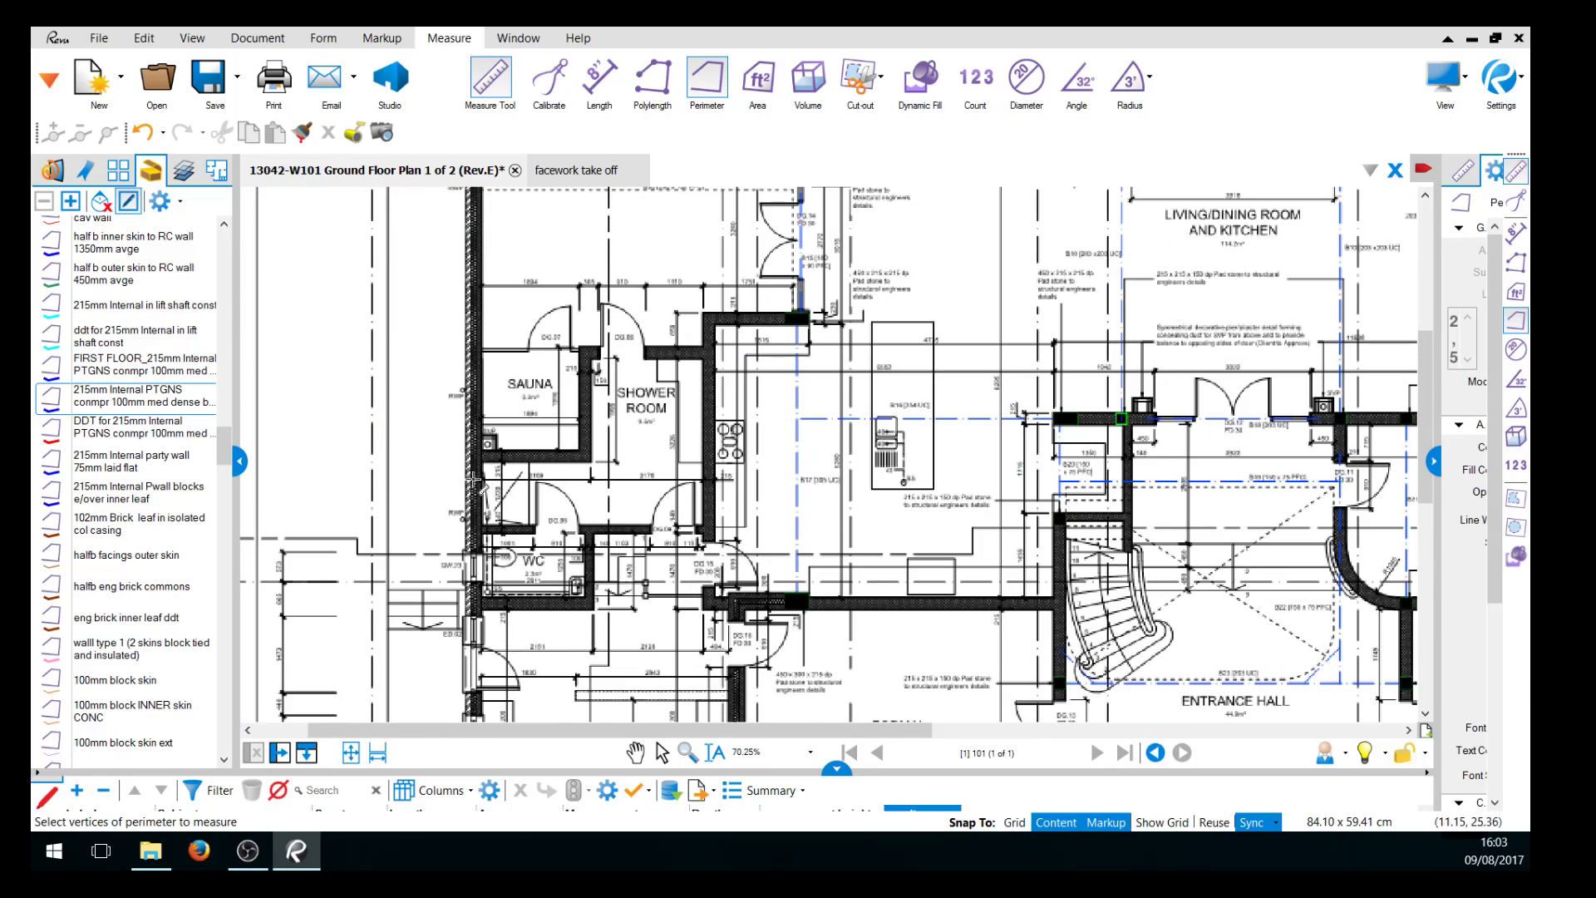
scroll(805, 603, up, 3)
click(805, 584)
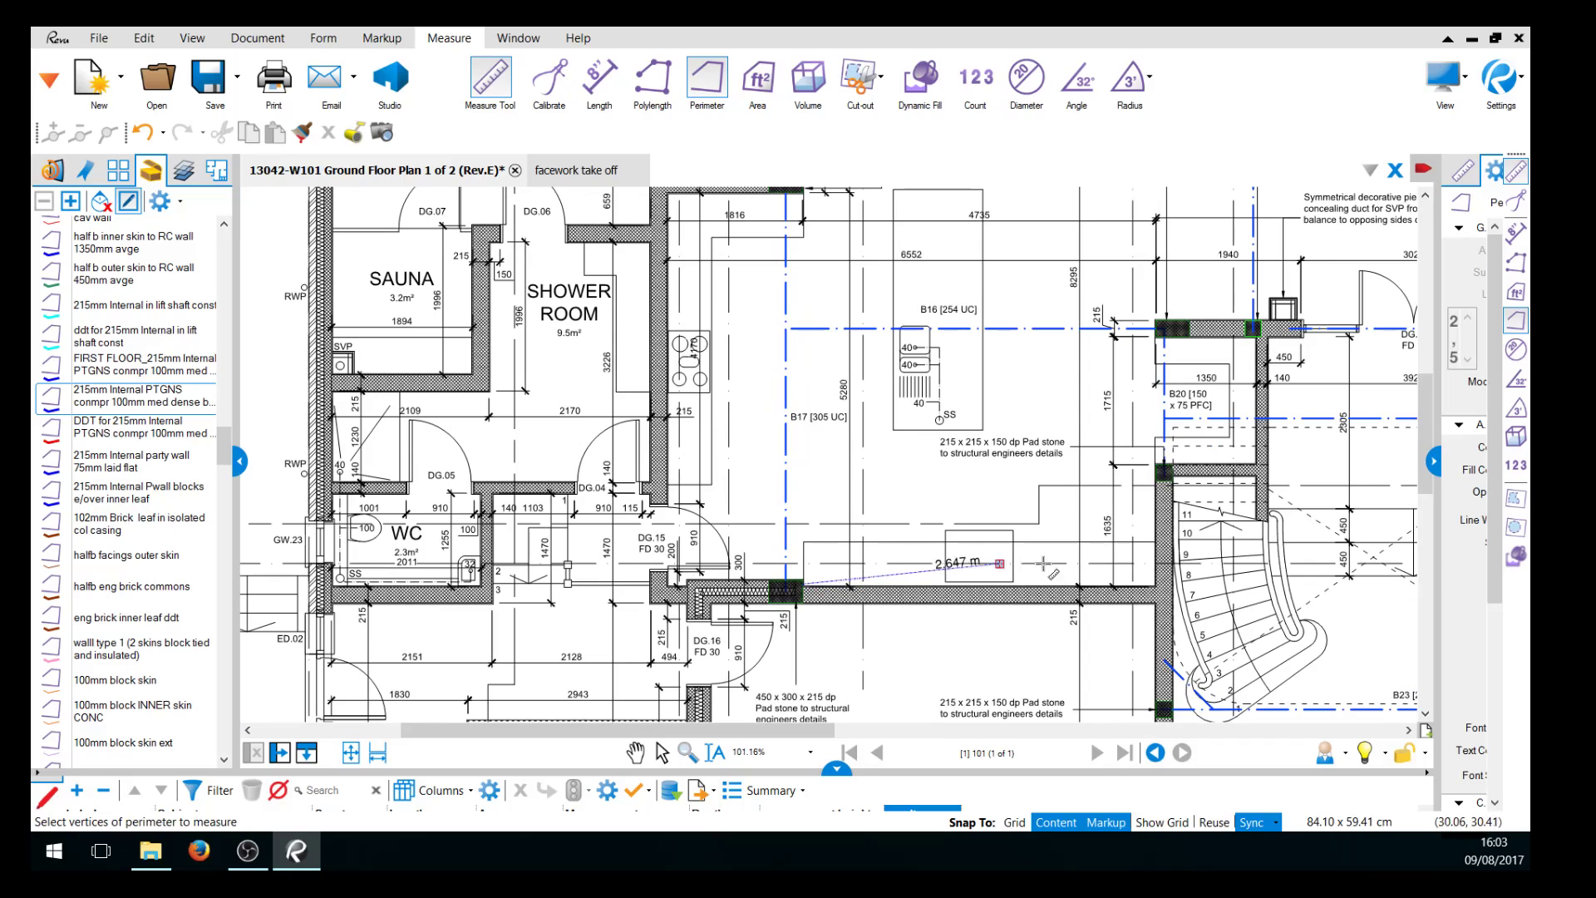
click(1158, 585)
scroll(1158, 582, down, 2)
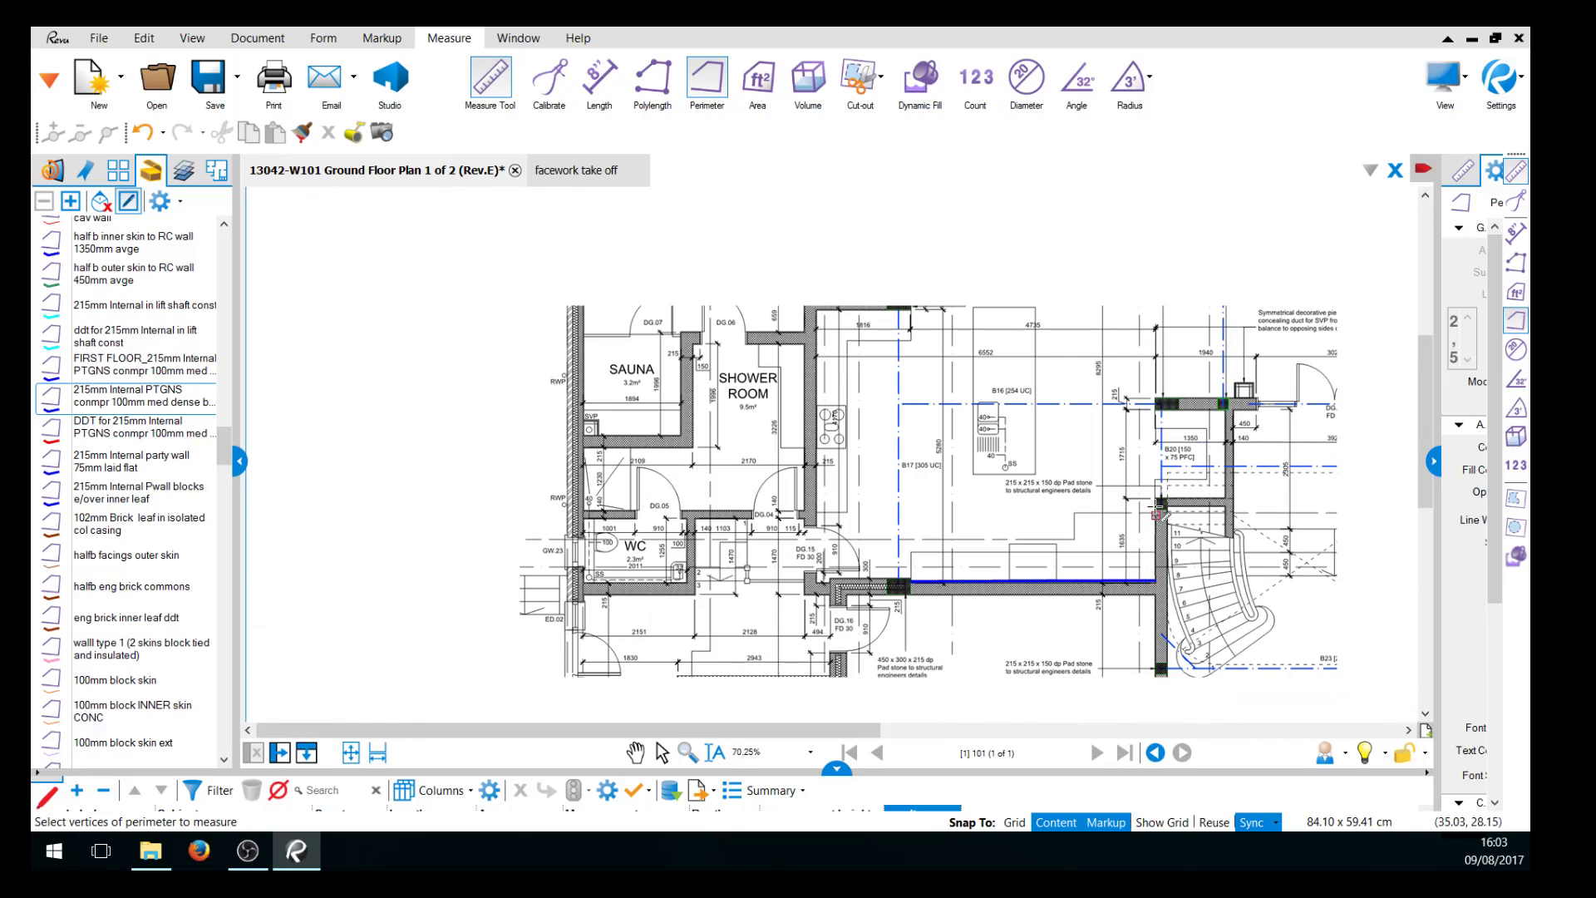
Trace the 215mm internal wall from beside the staircase down to the formal dining room's front corner, about 6.9 m long.
click(1157, 501)
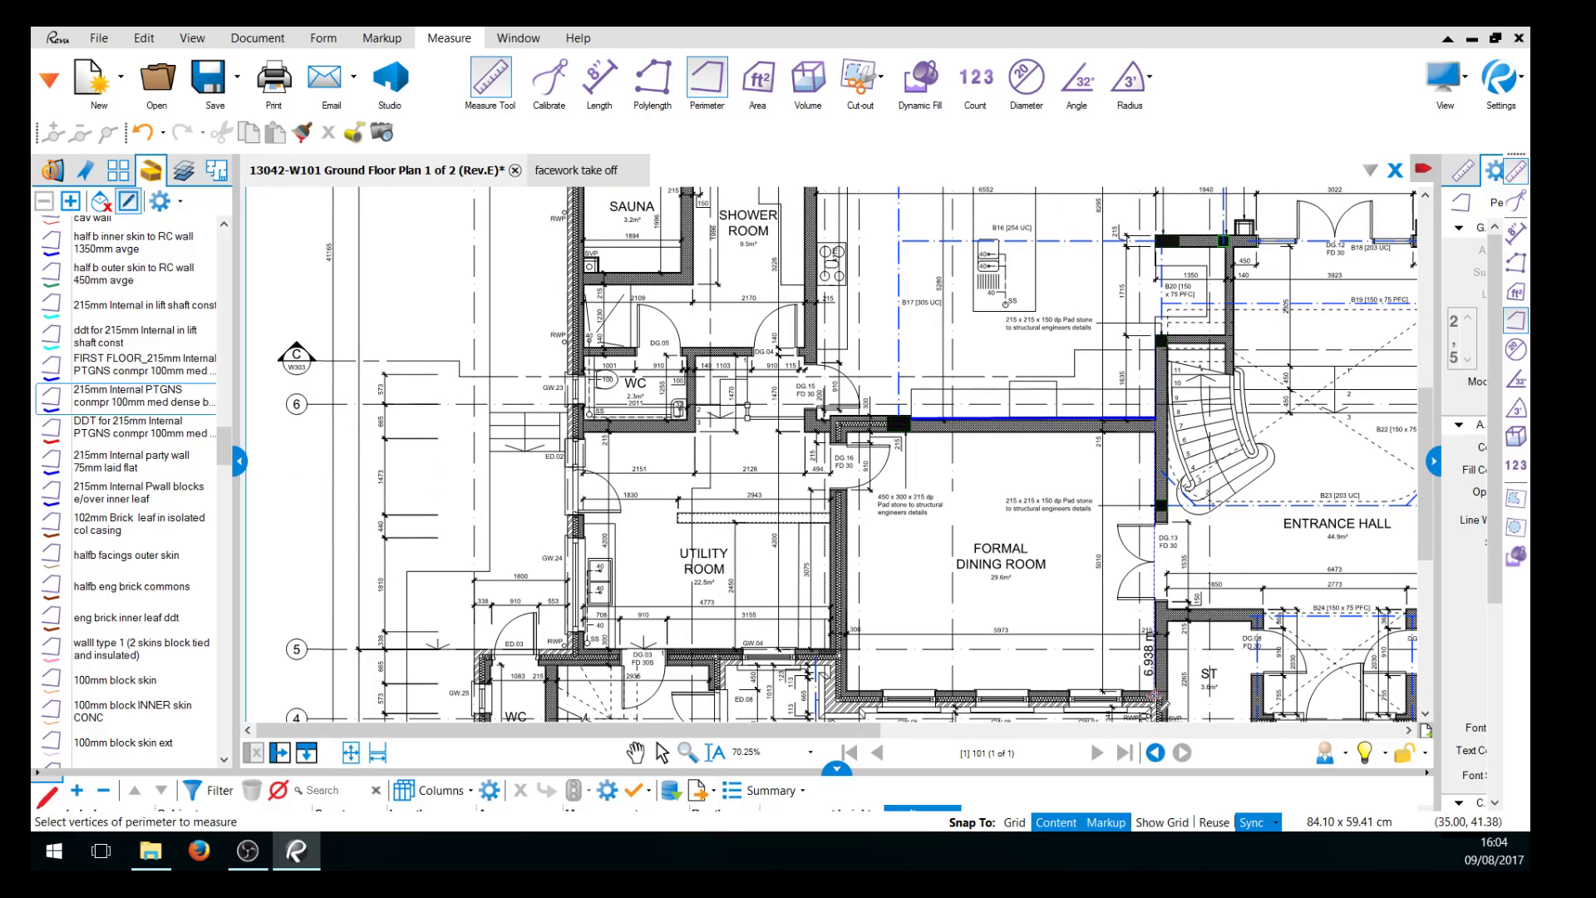
scroll(1157, 691, up, 4)
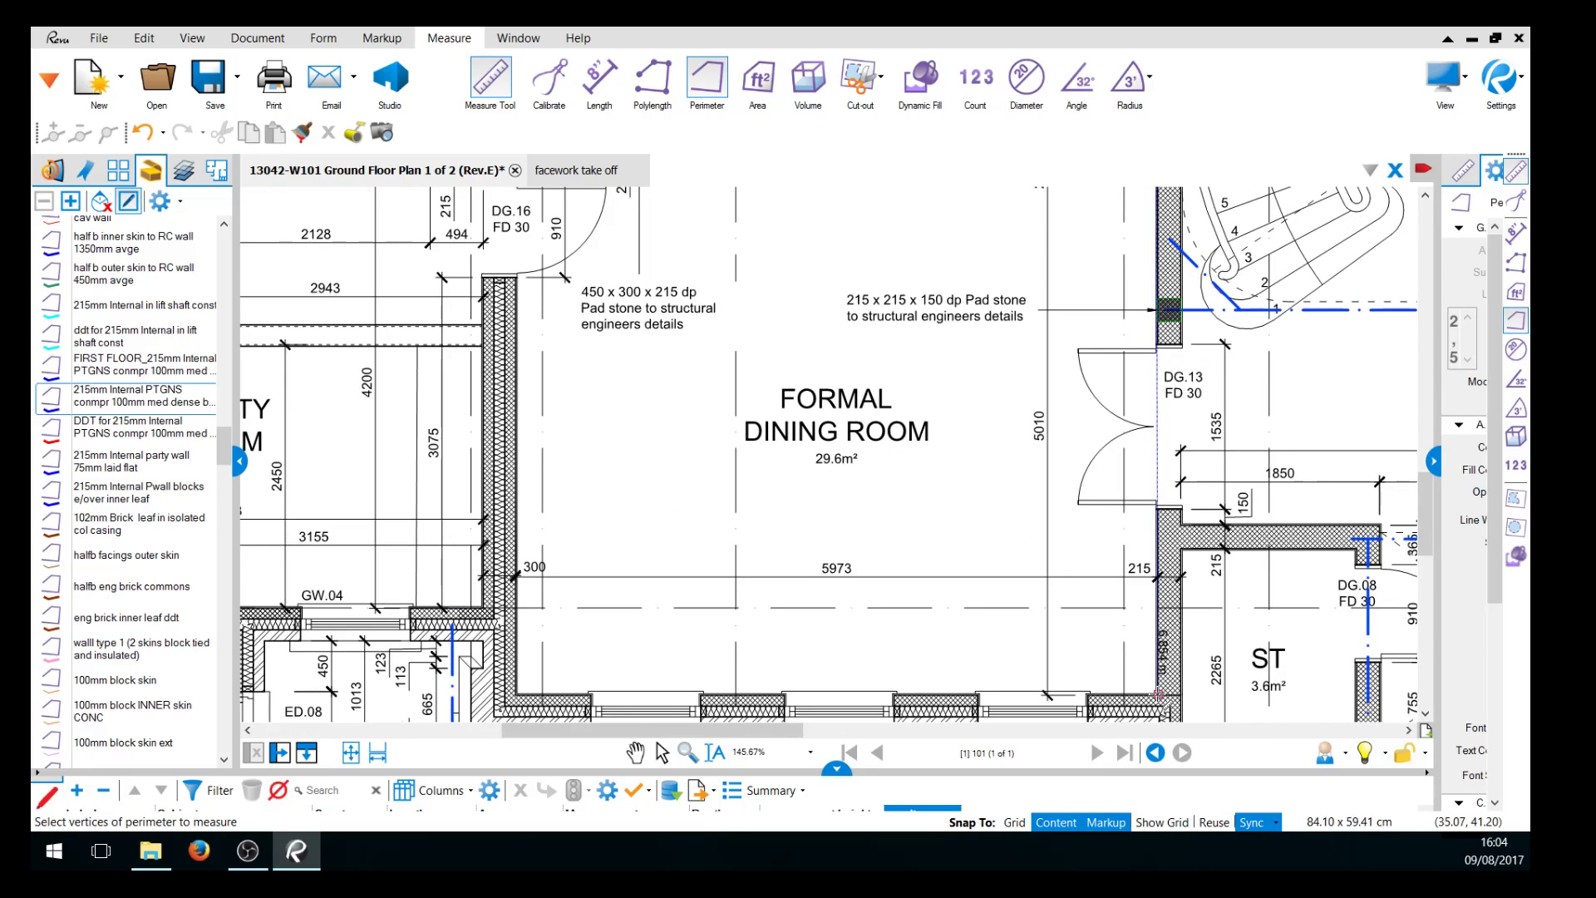
click(1158, 692)
scroll(1147, 698, down, 4)
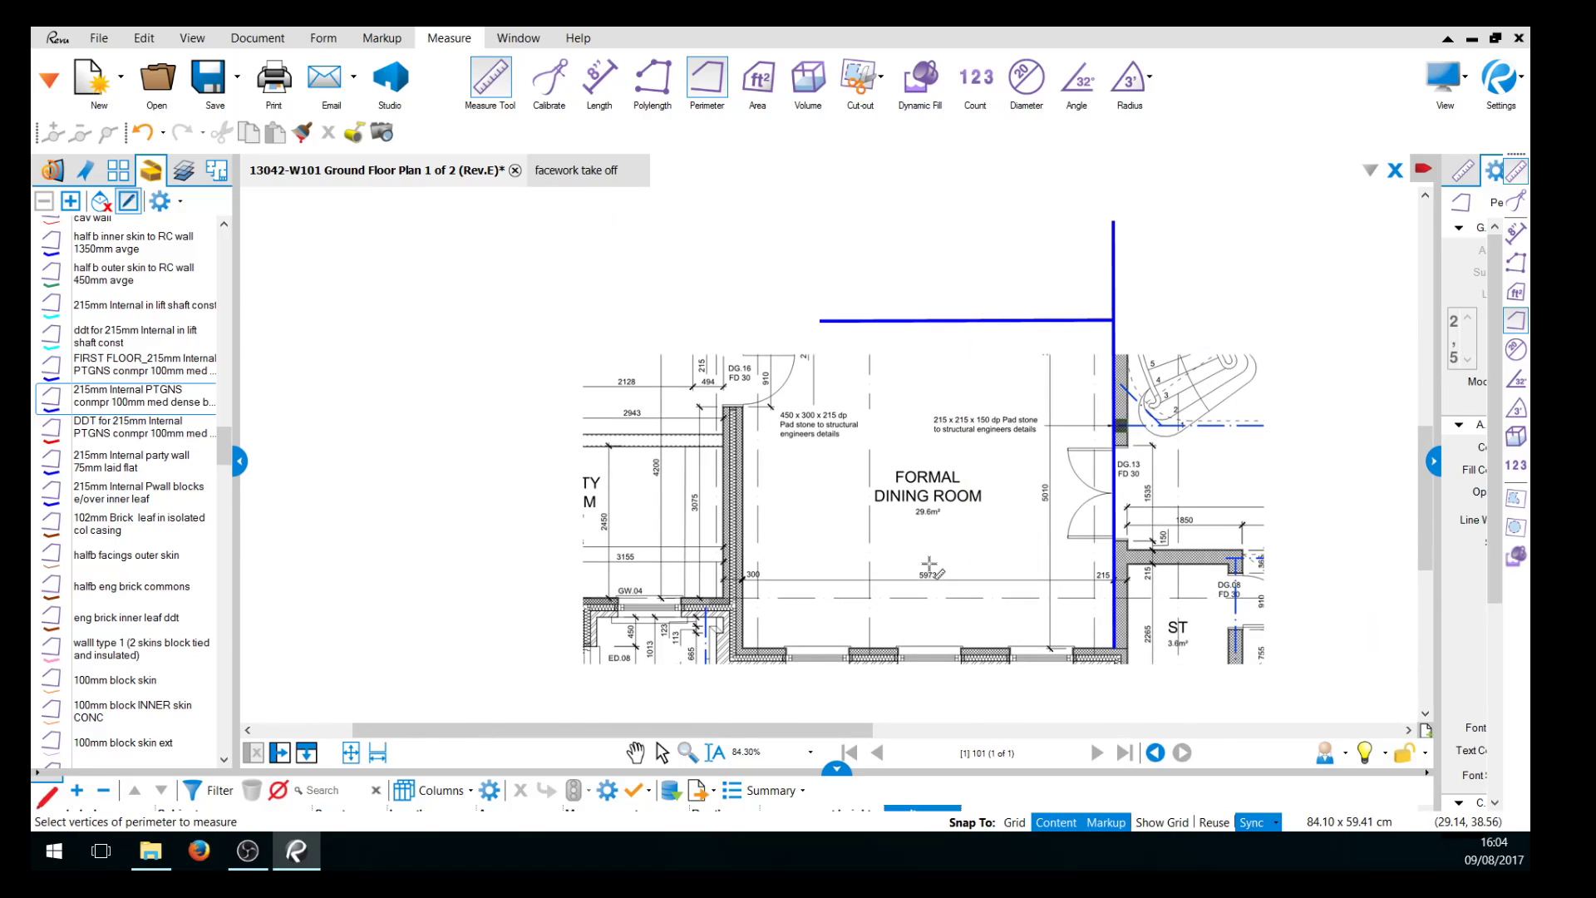
scroll(1126, 507, up, 1)
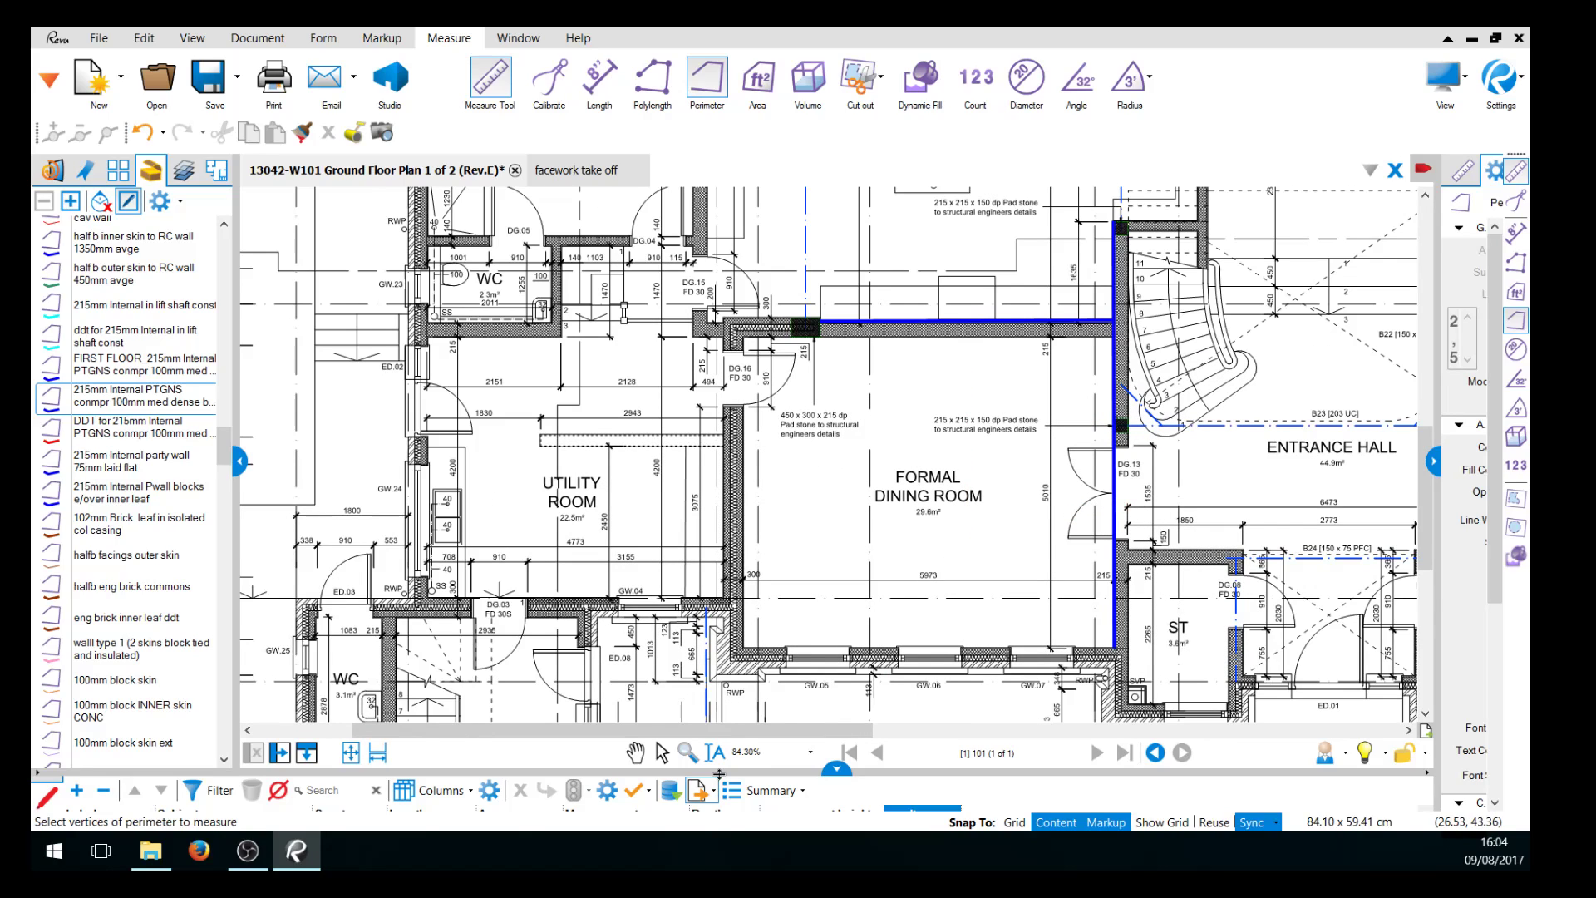
drag(738, 732, 834, 732)
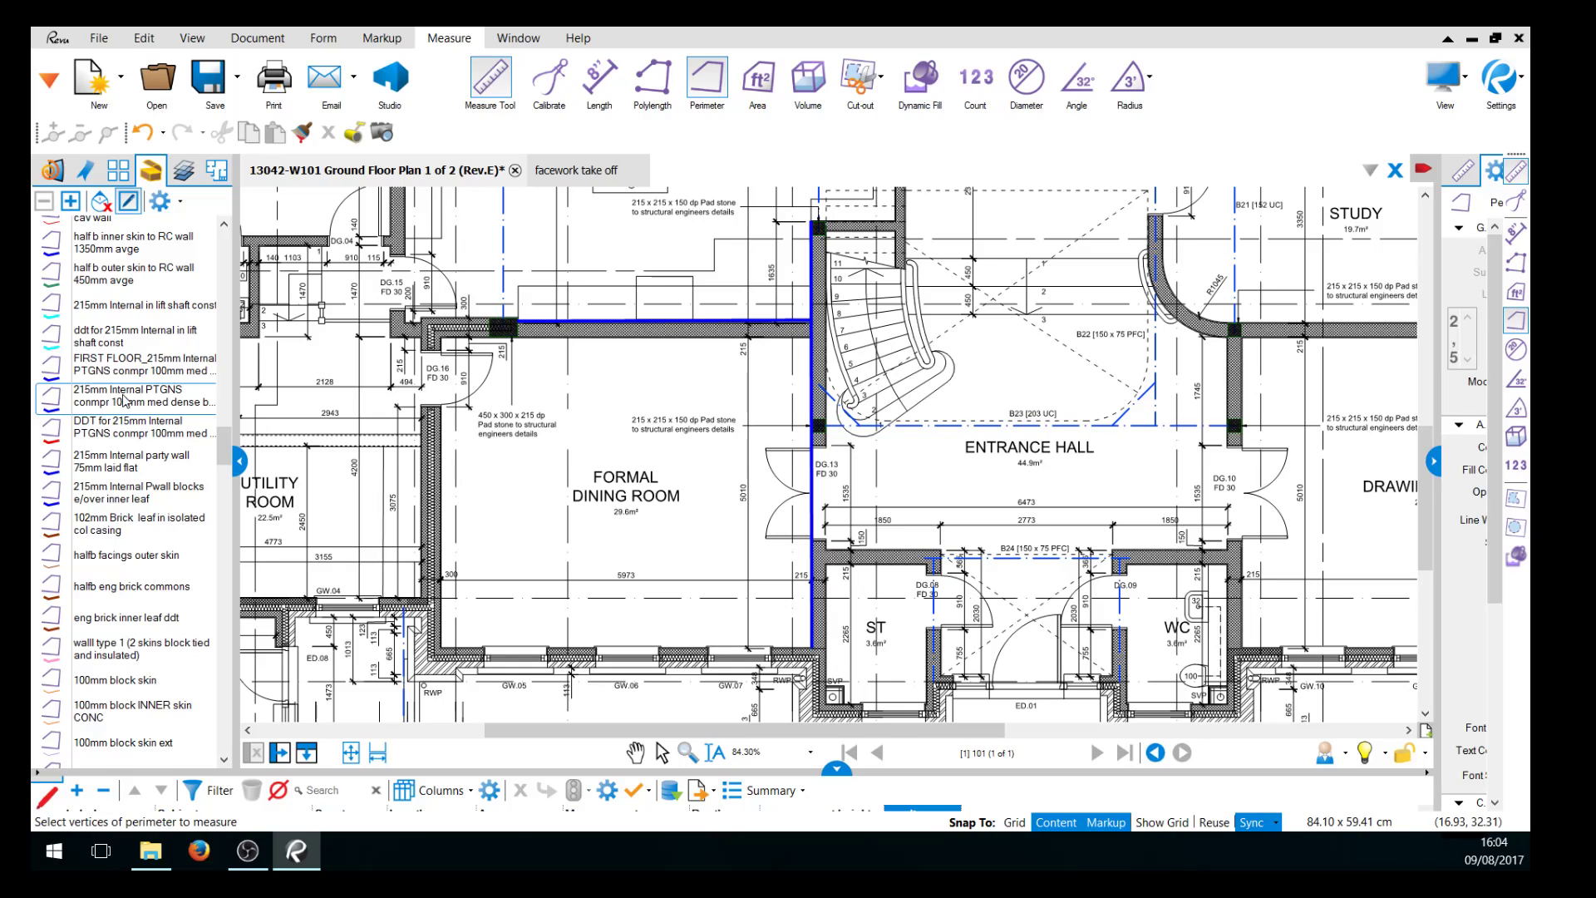
Measure the DG.13 door opening beside the formal dining room with the saved DDT for 215mm Internal PTGNS tool, about 1.53 m.
click(121, 434)
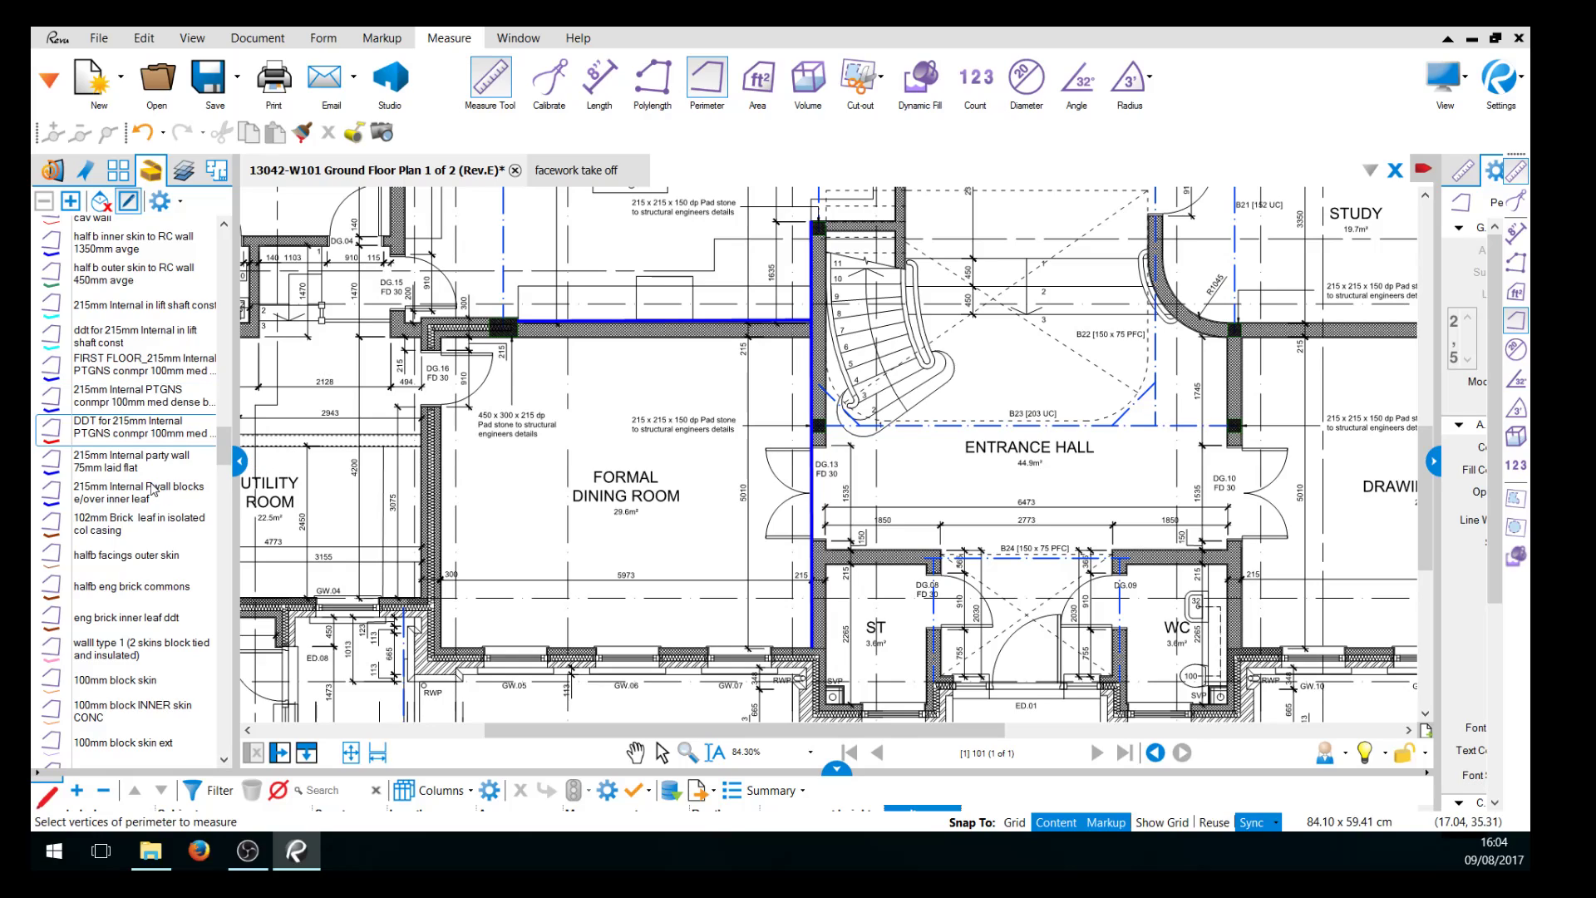
scroll(948, 453, up, 4)
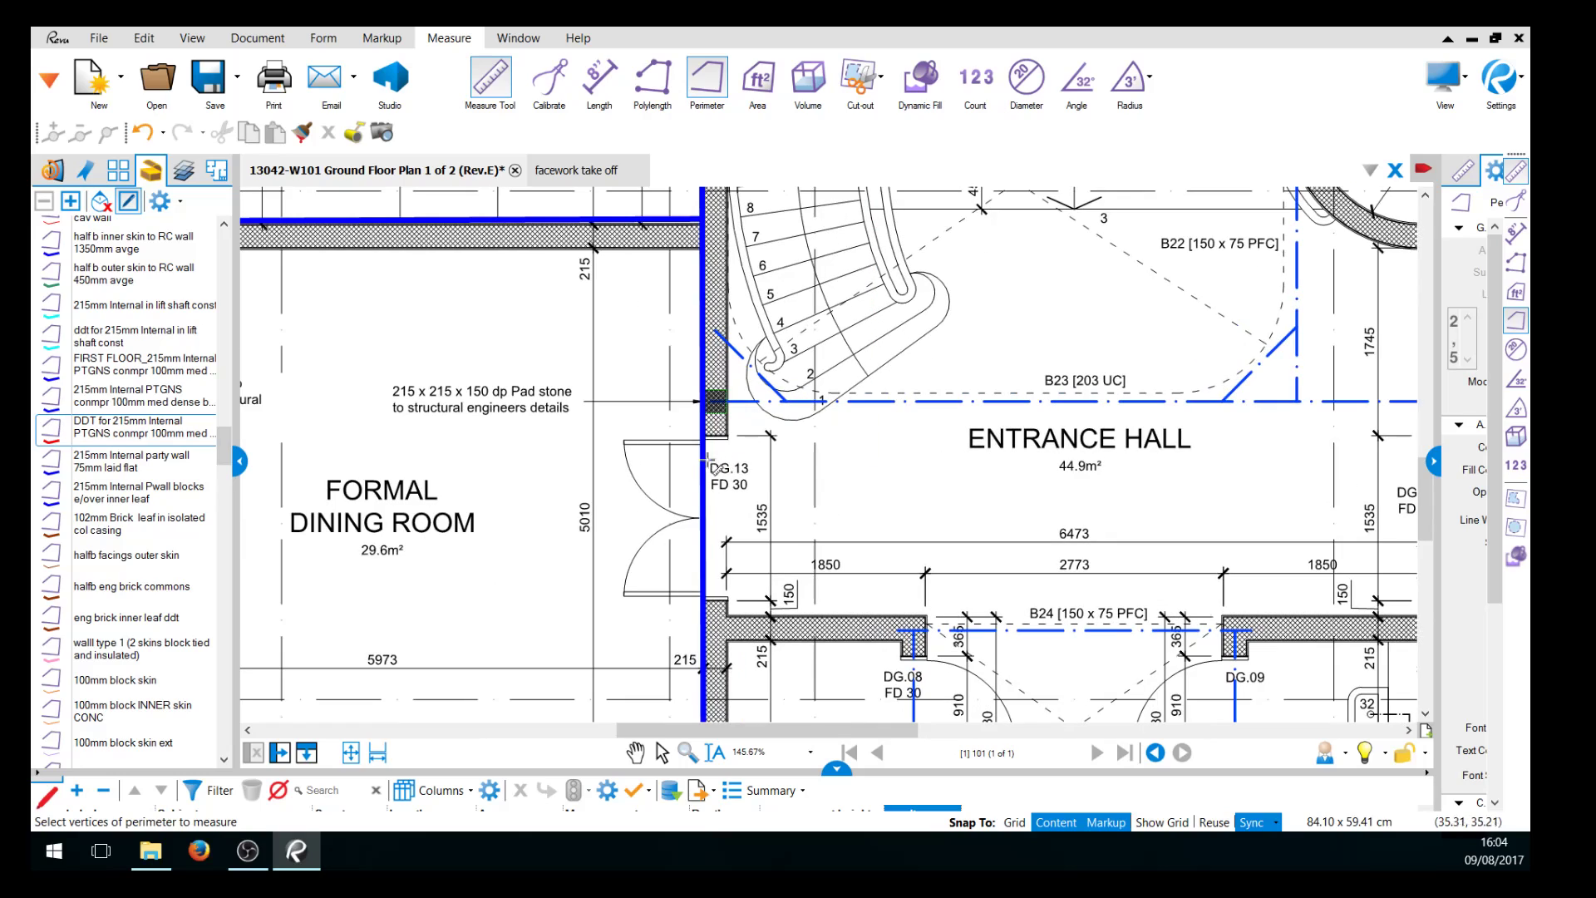
click(729, 435)
click(729, 600)
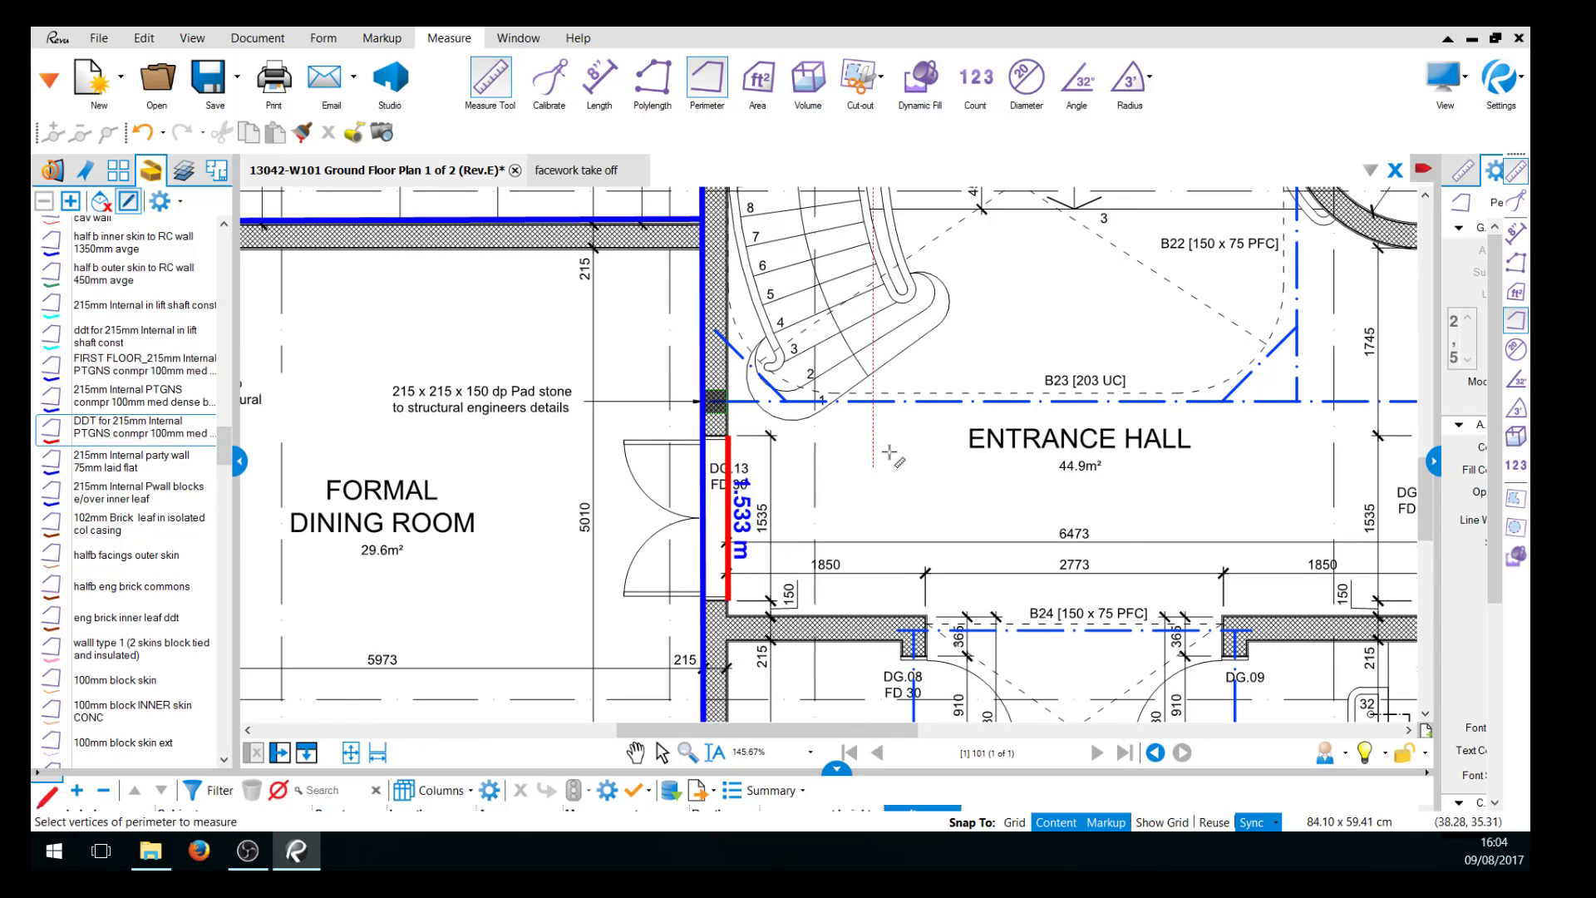
scroll(903, 436, down, 5)
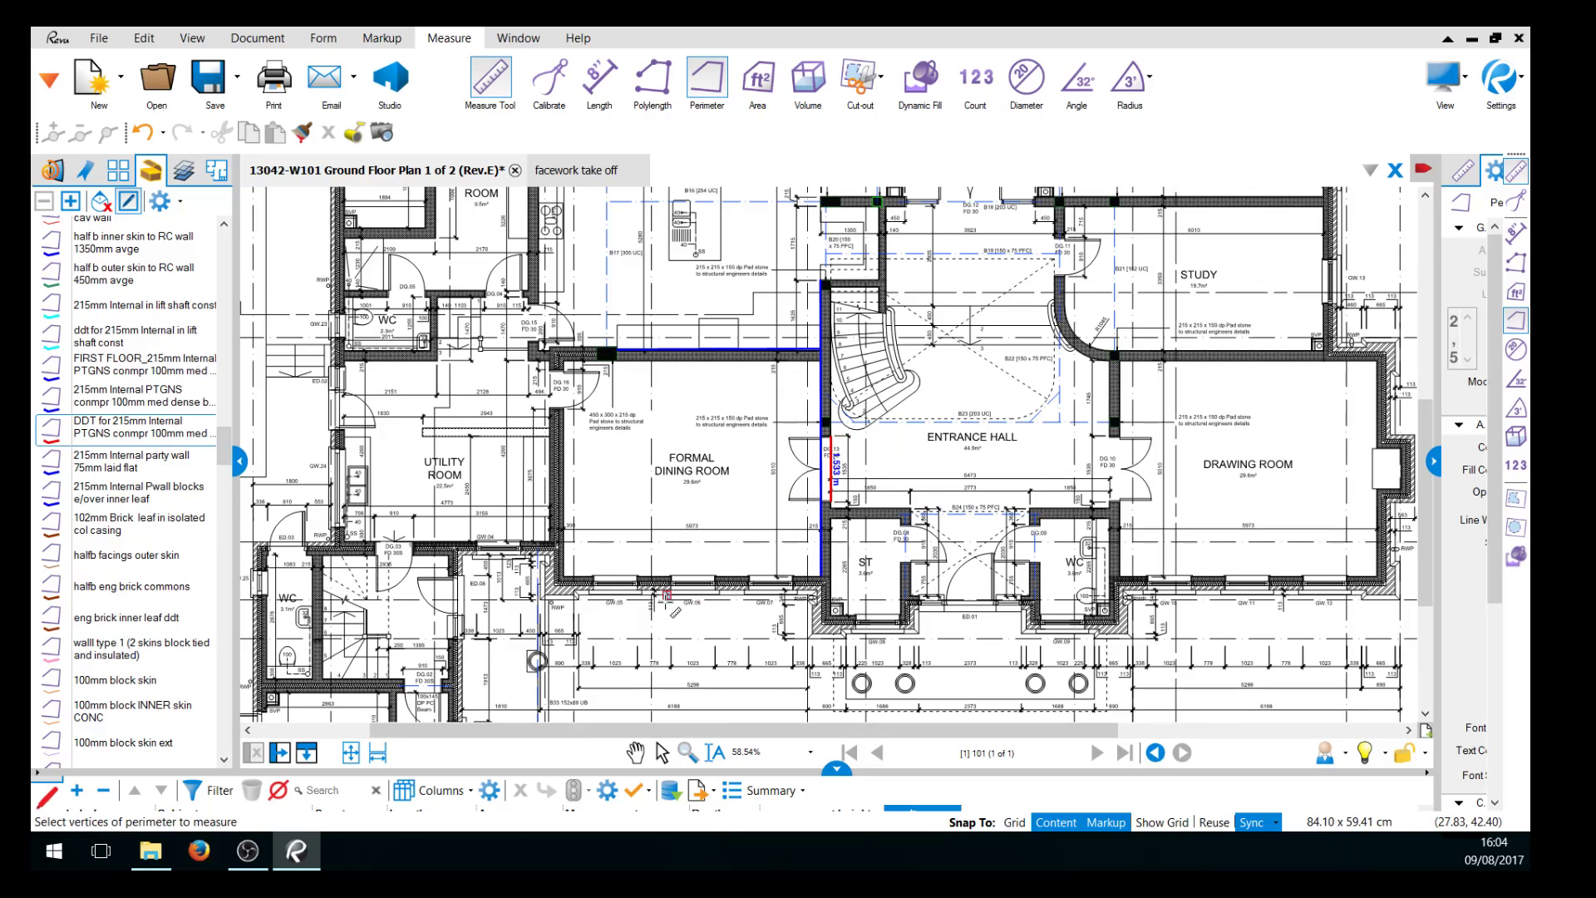
Enlarge the markups list, group it by subject, widen the Label column and review the two 215mm Internal PTGNS entries.
click(838, 766)
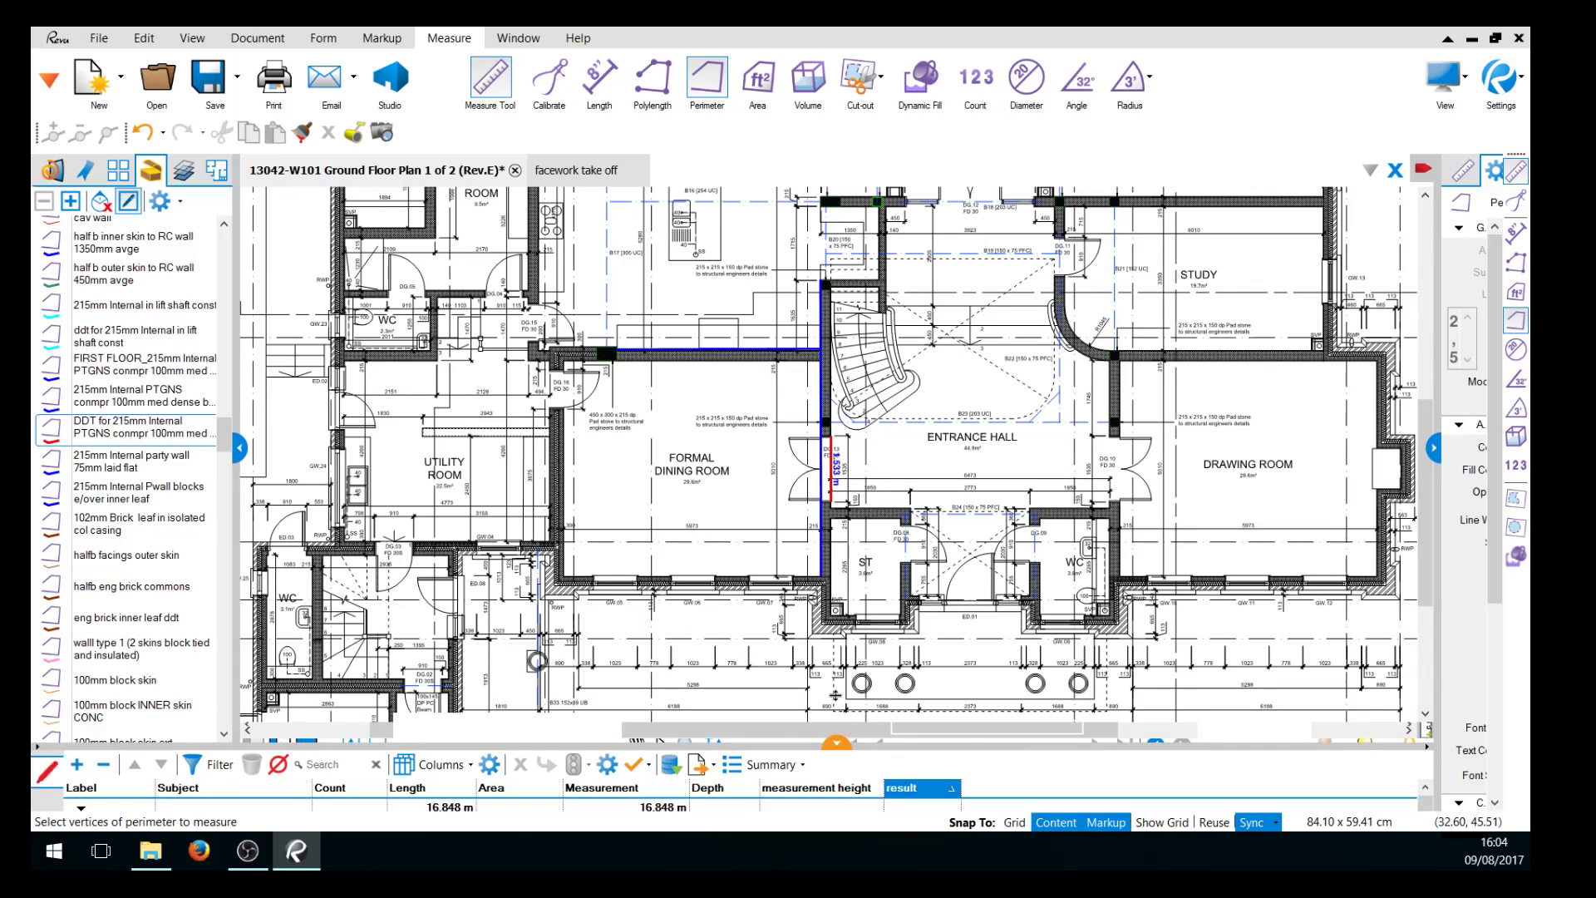
click(250, 545)
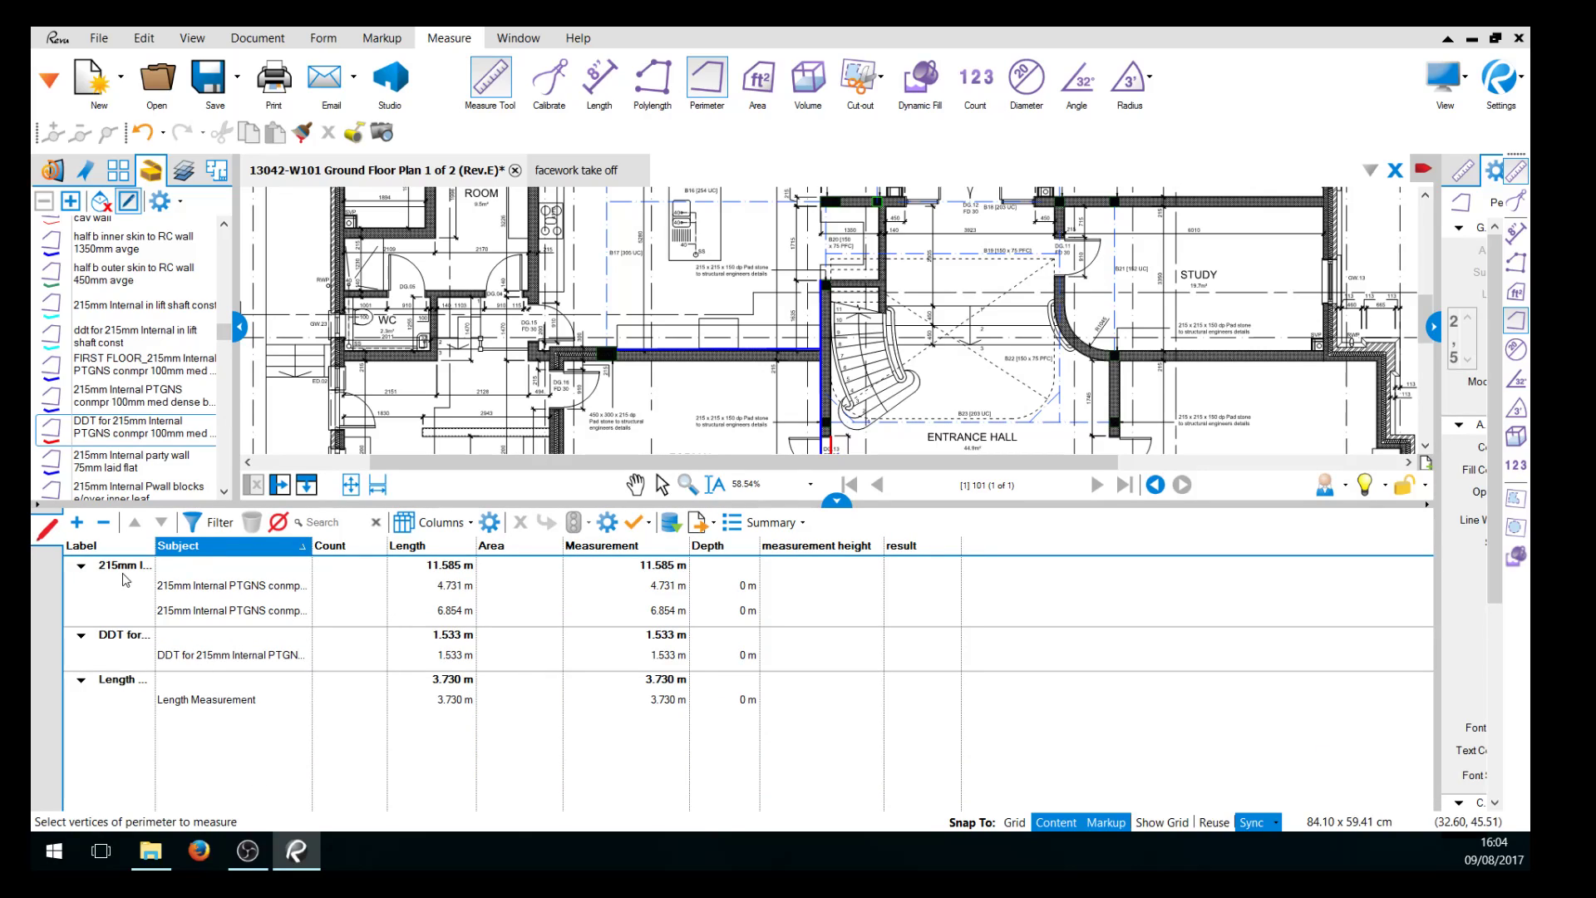
drag(155, 546, 285, 545)
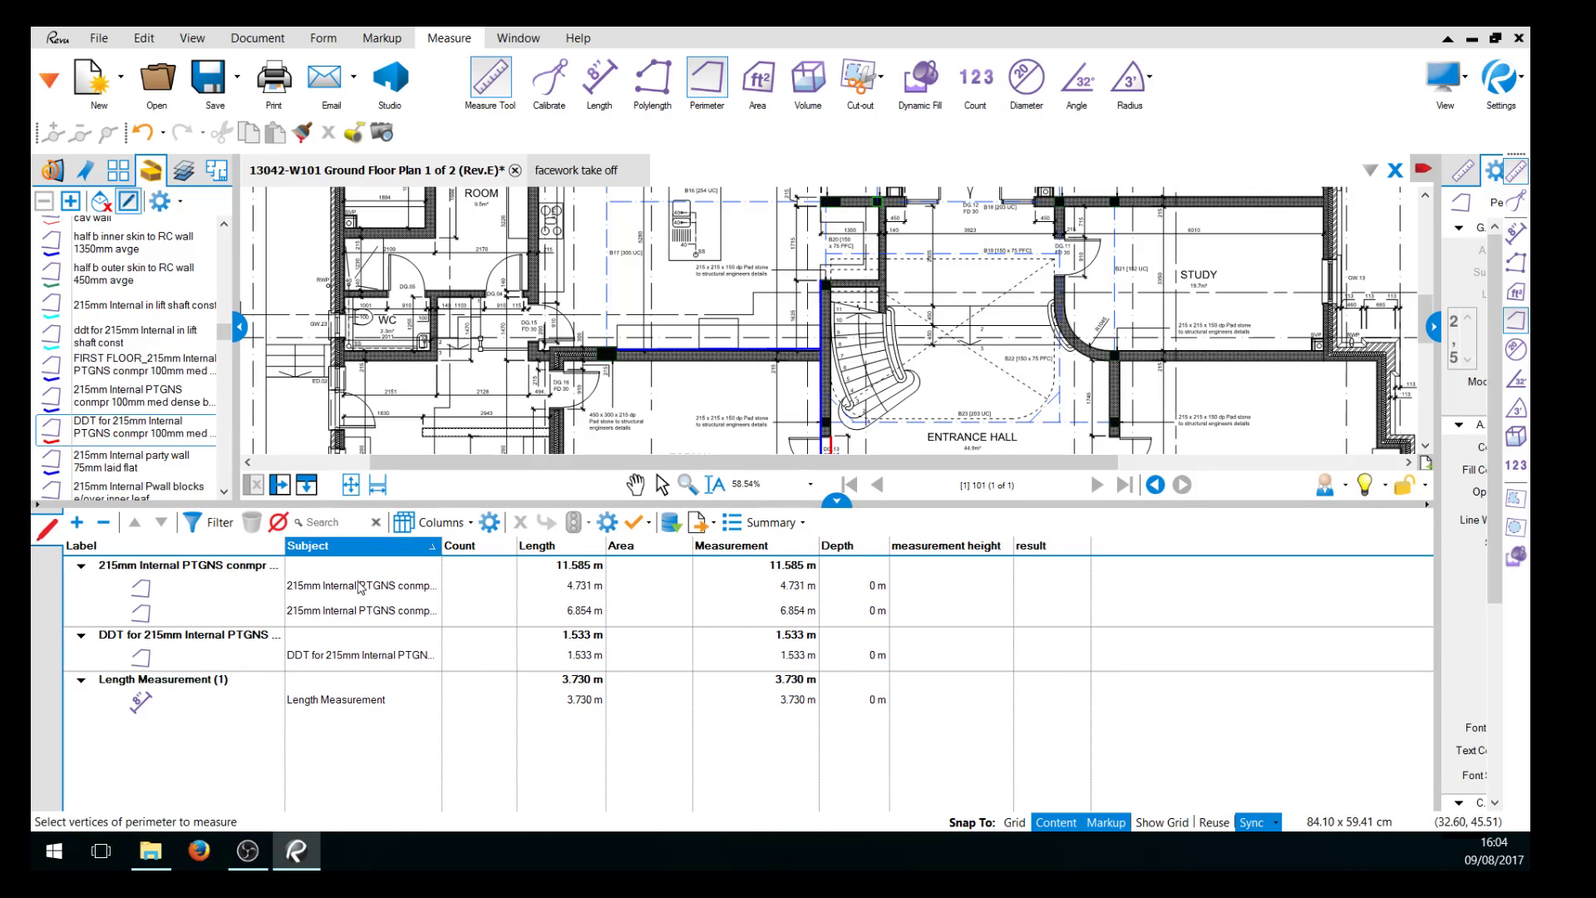
click(363, 588)
click(378, 613)
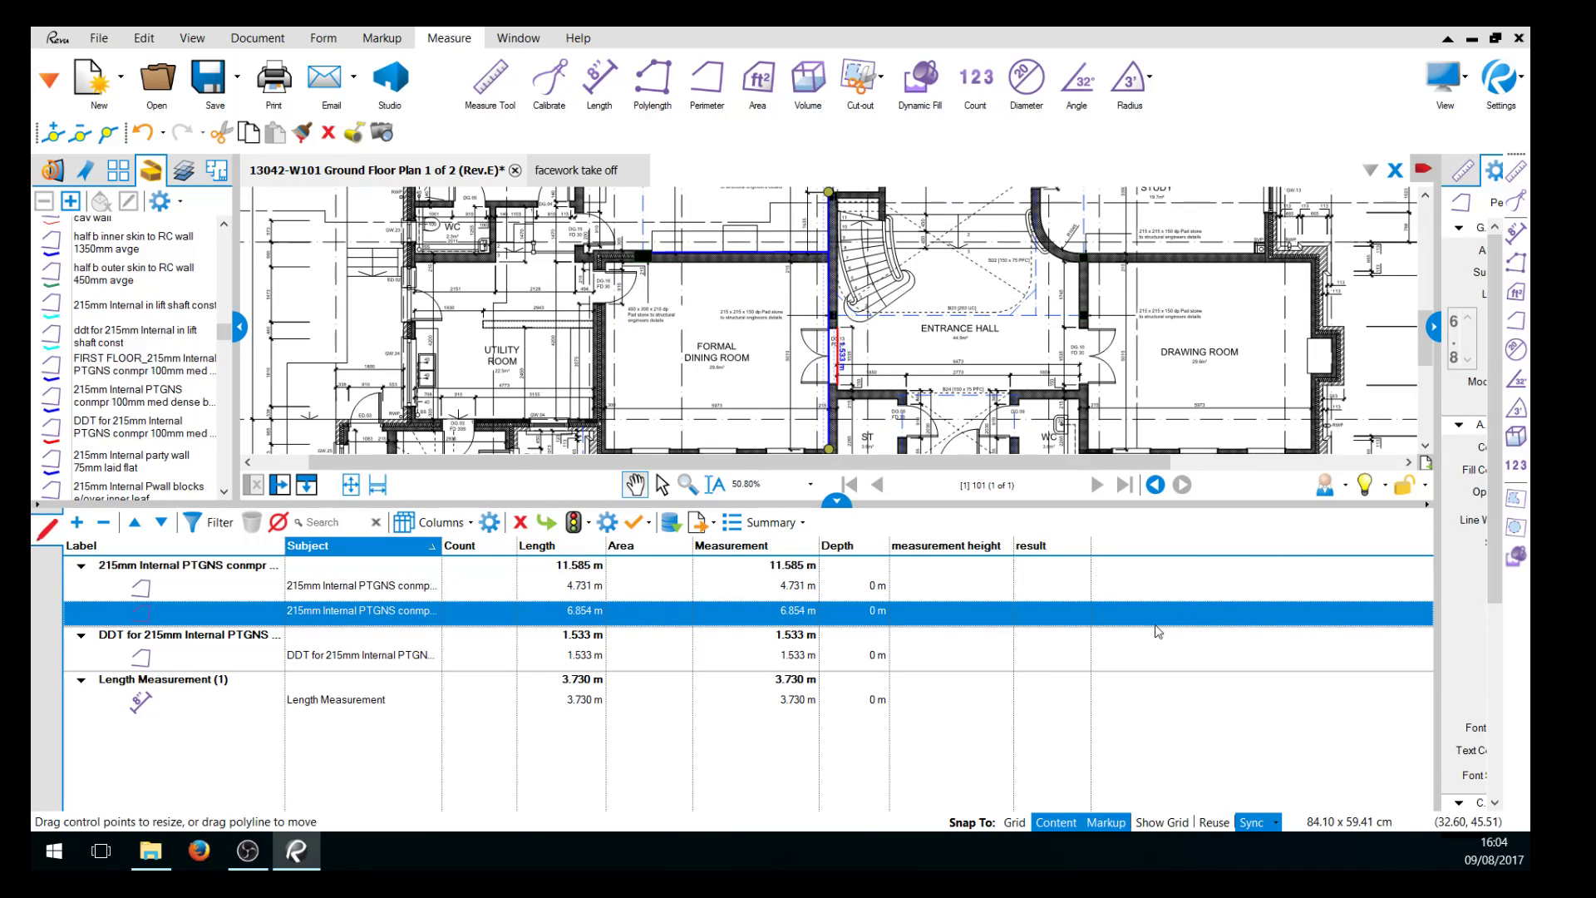
Set the measurement height of the DDT for 215mm Internal PTGNS entry to 2.1, then regroup the markups list by result and shrink it.
click(322, 657)
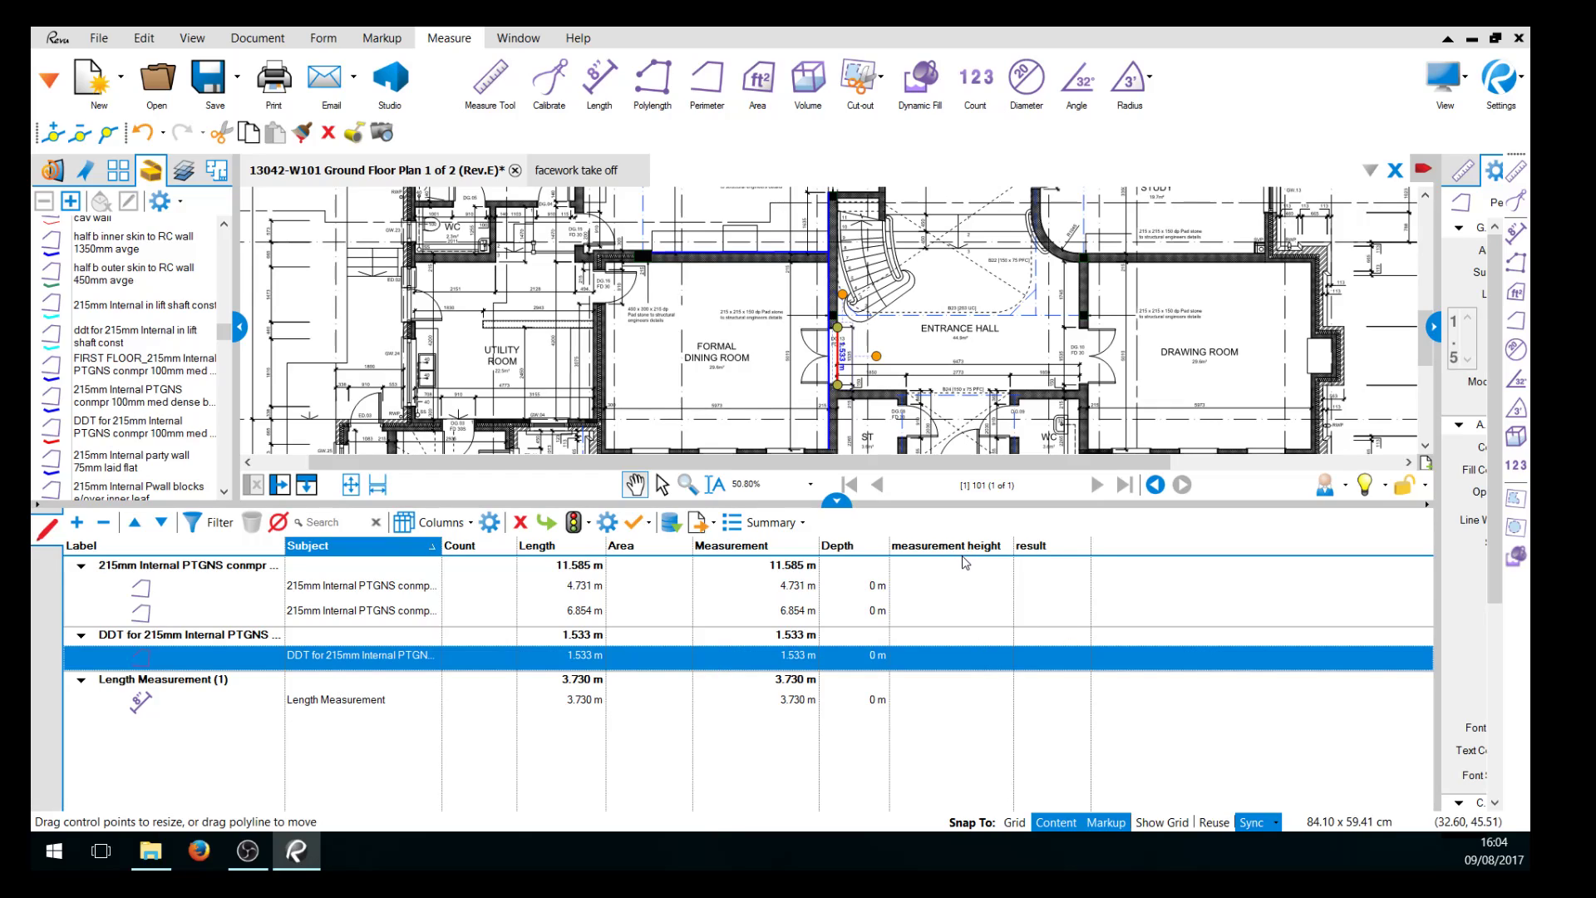
click(997, 663)
text(2.1)
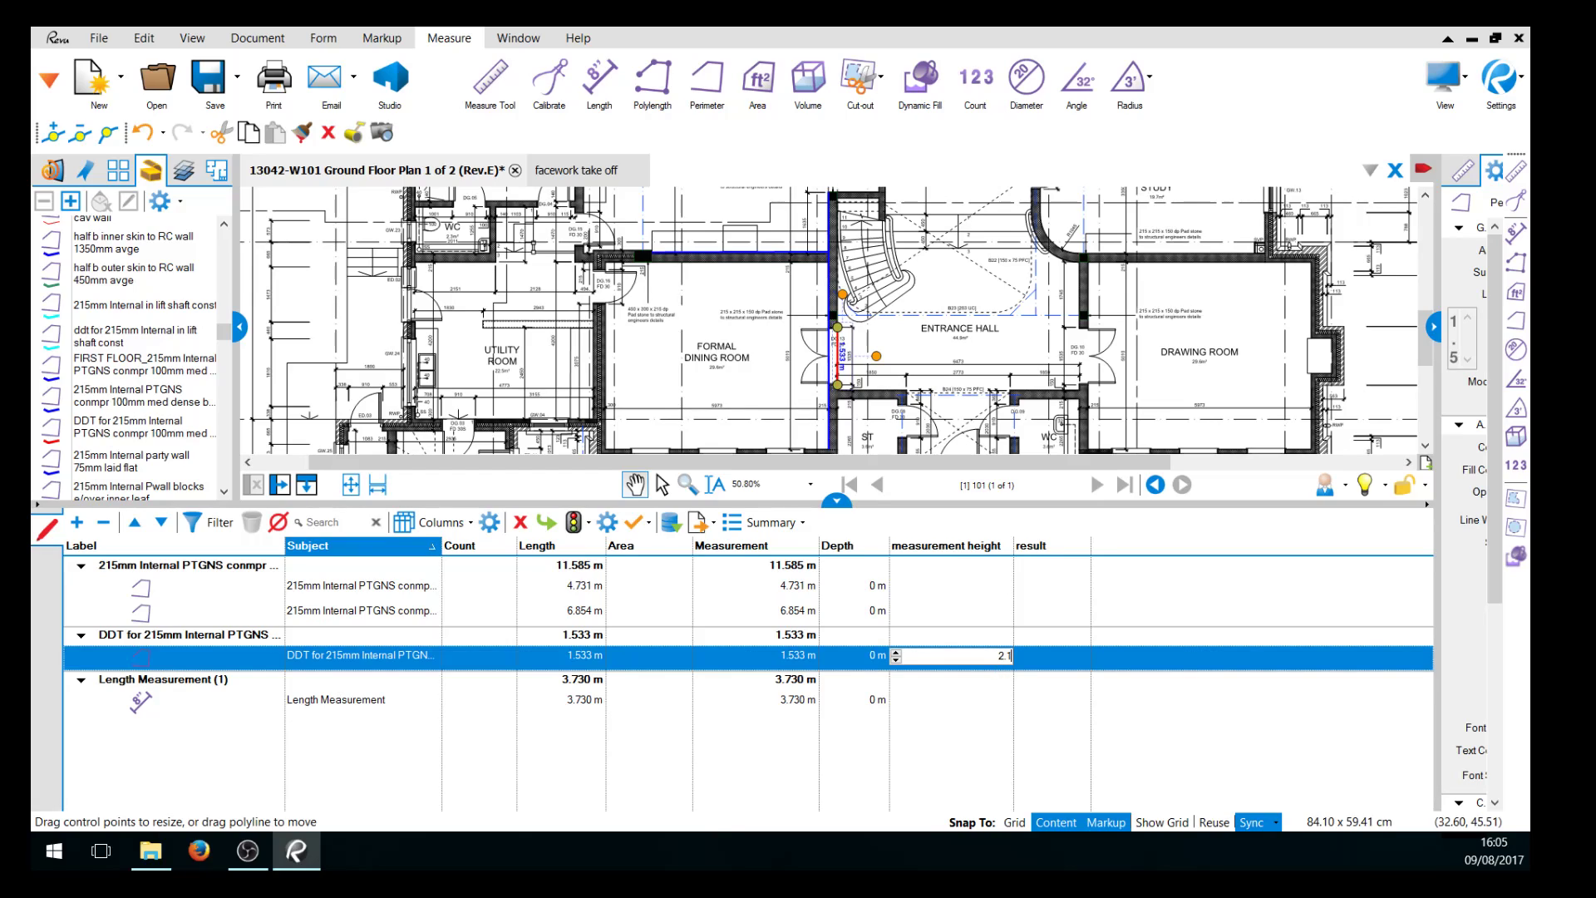
click(766, 773)
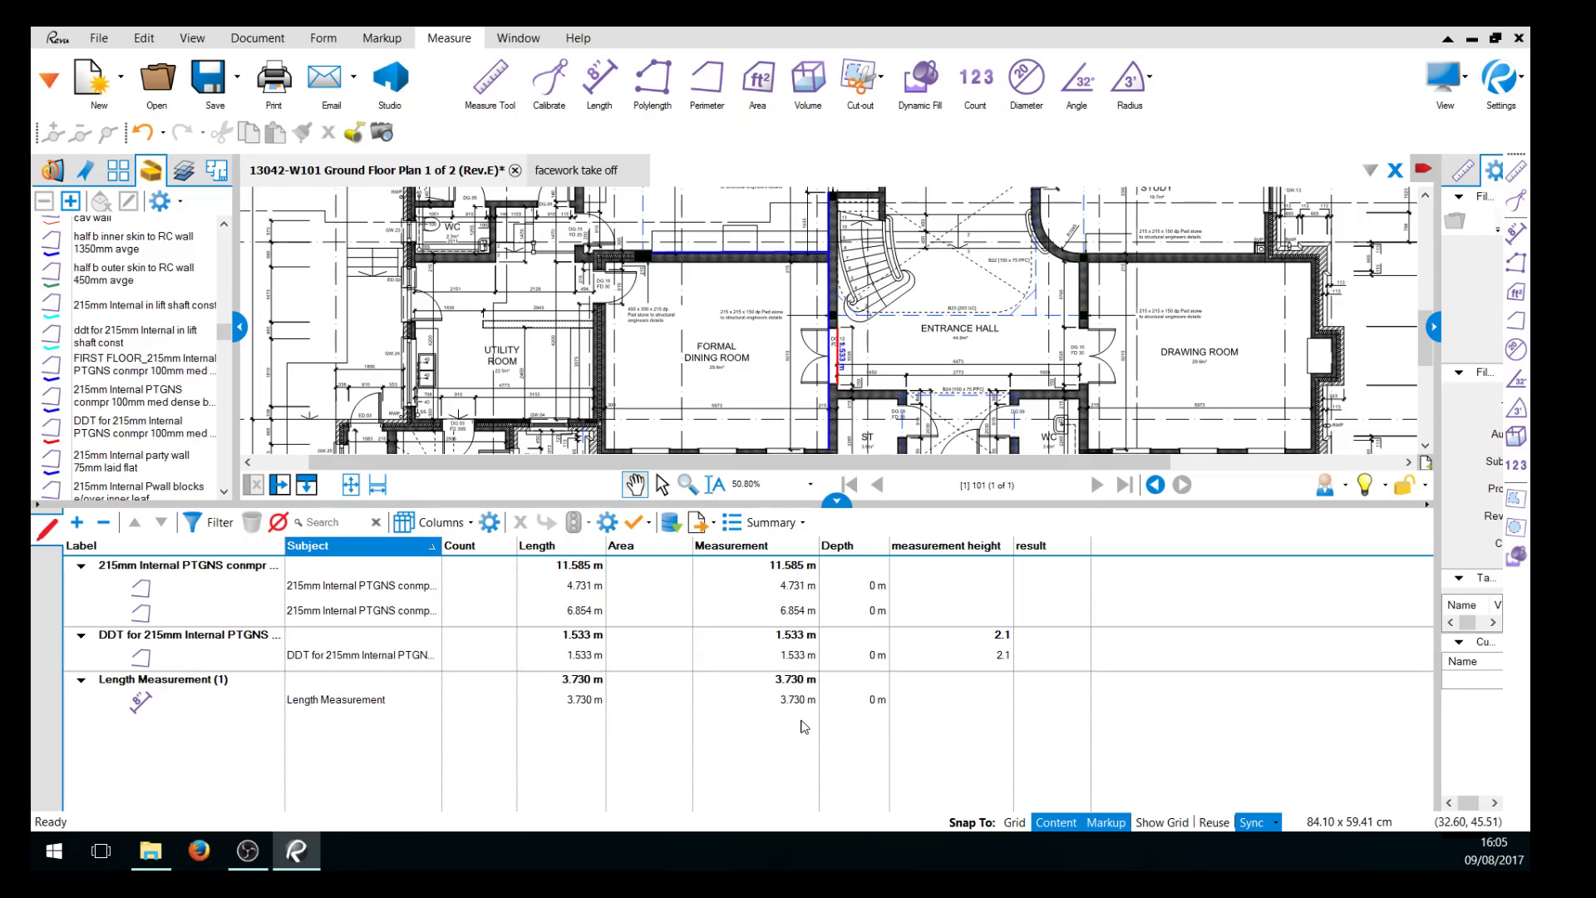
click(1039, 549)
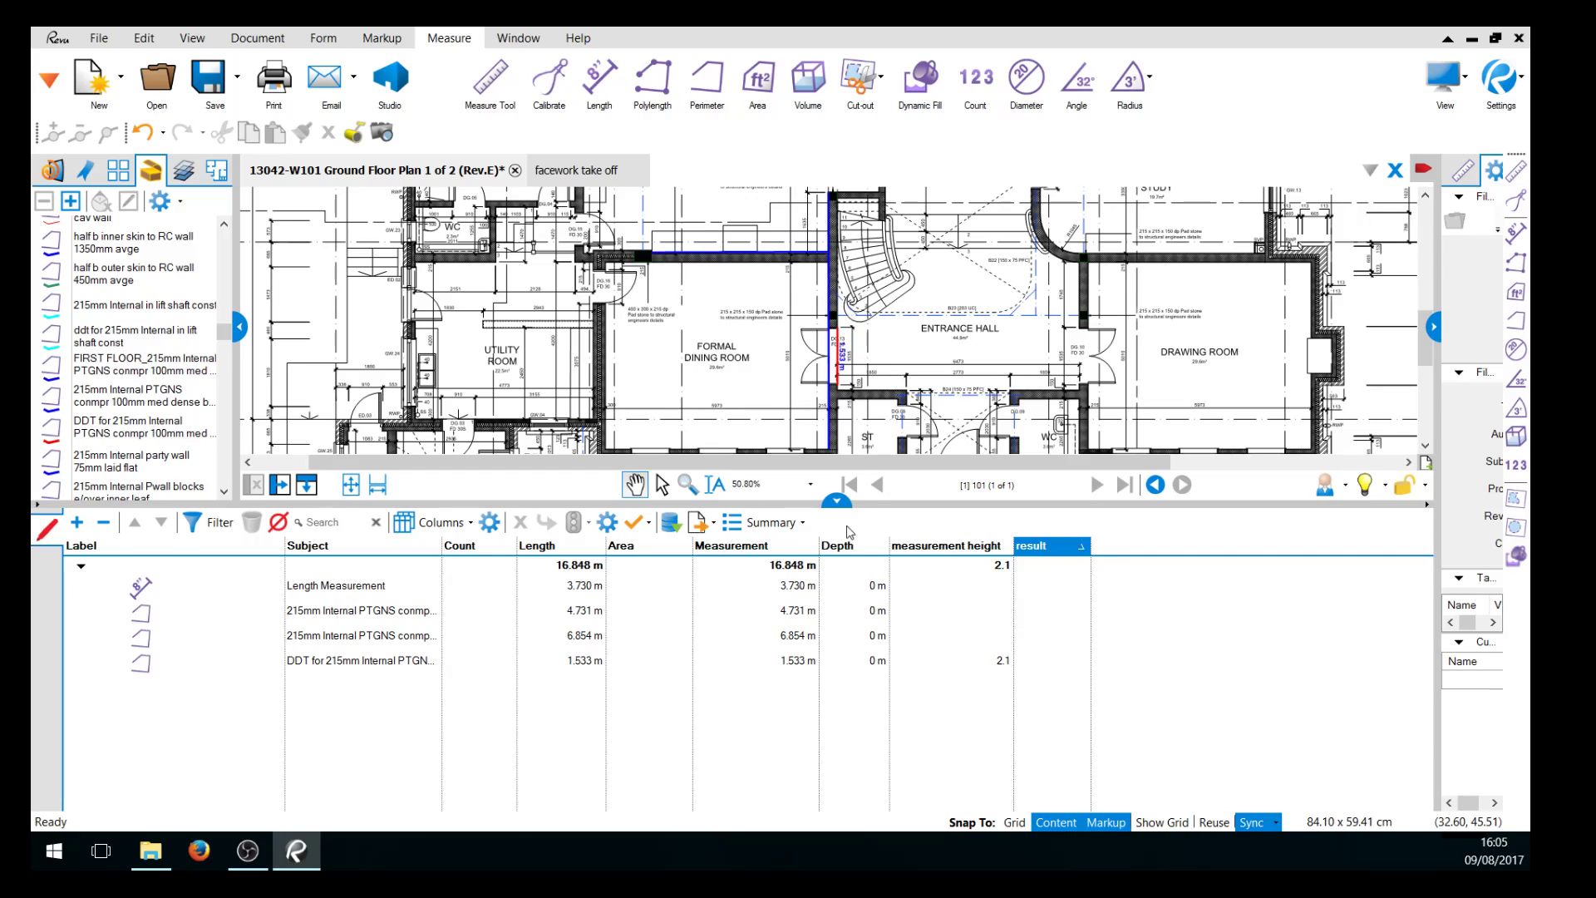
drag(838, 509, 835, 724)
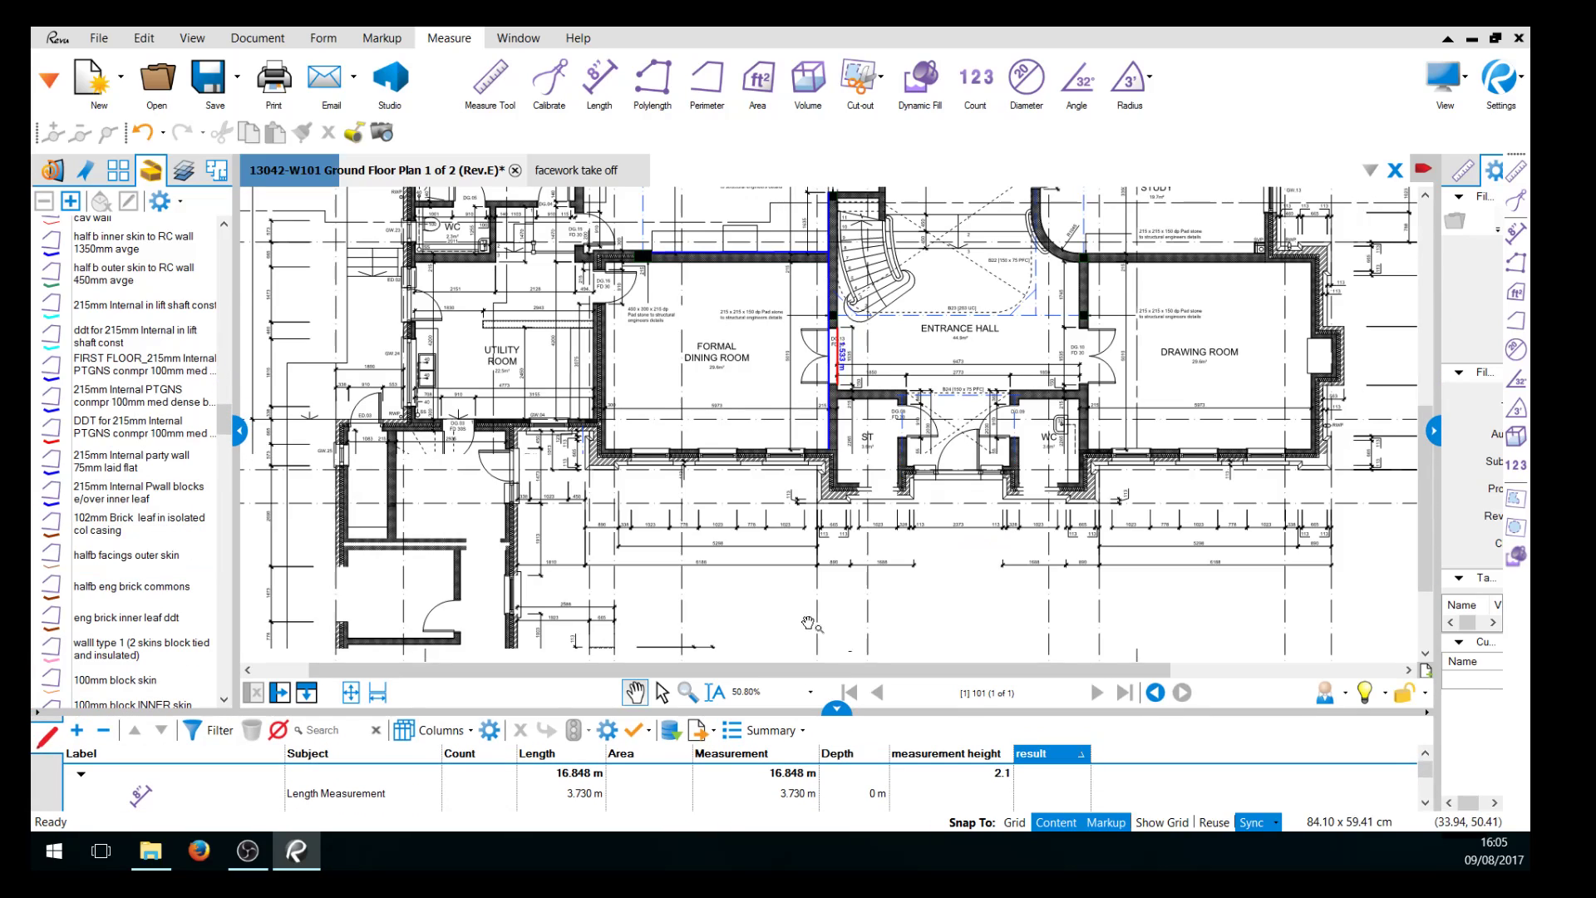
Examine the outer walls of the living/dining room and kitchen on the plan, down to the pad stone area near DG.14.
scroll(813, 616, down, 3)
scroll(812, 614, down, 3)
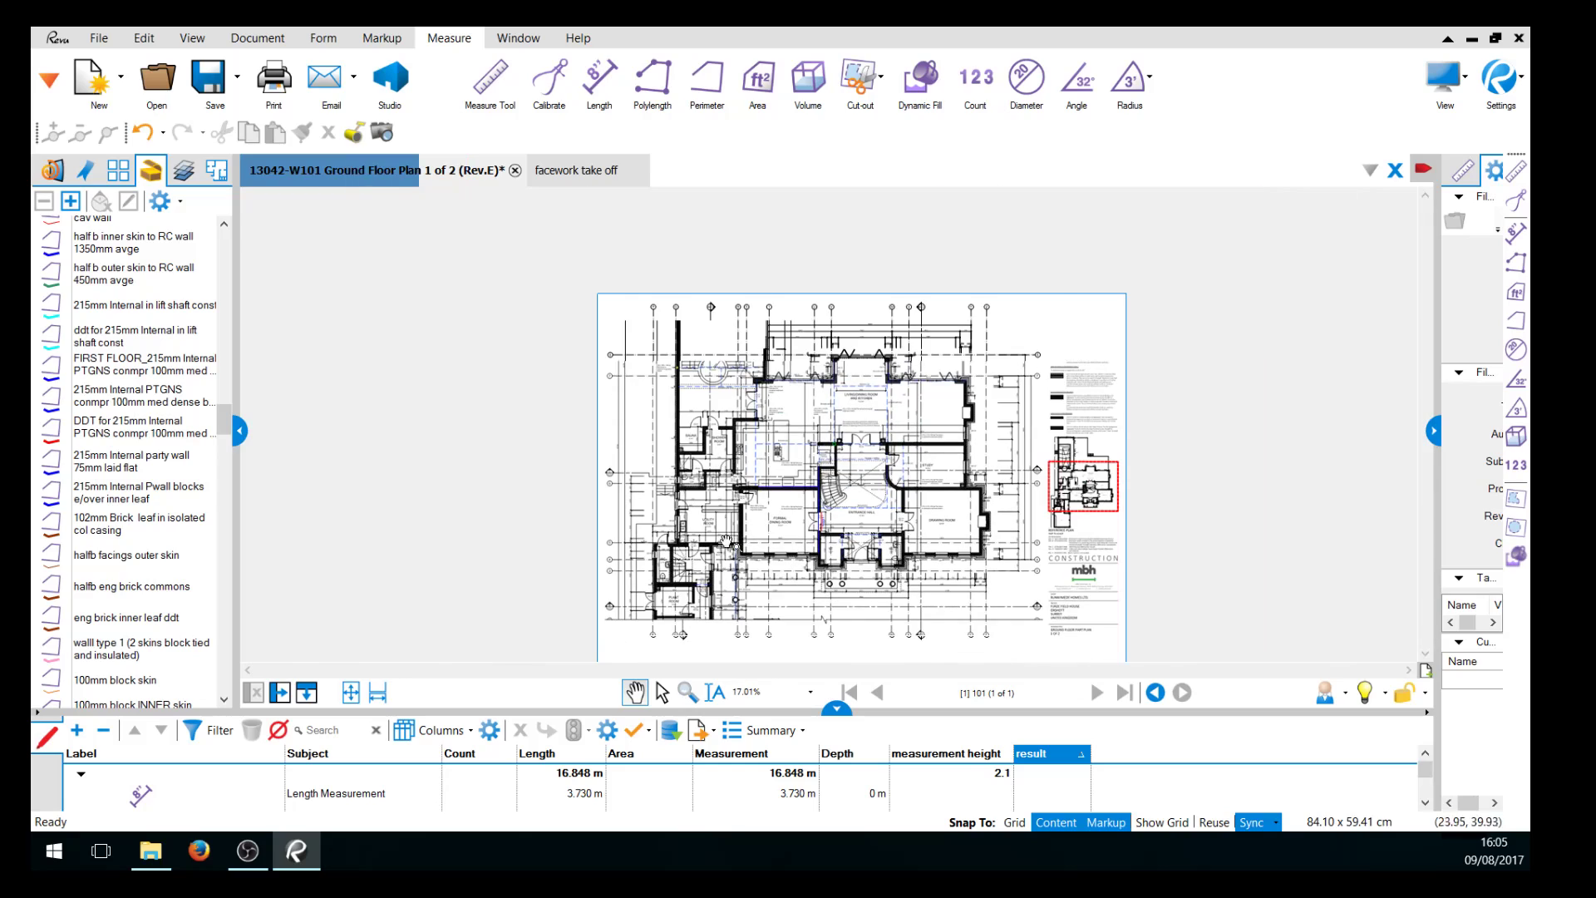
scroll(816, 475, up, 2)
scroll(777, 378, up, 2)
drag(777, 378, 631, 600)
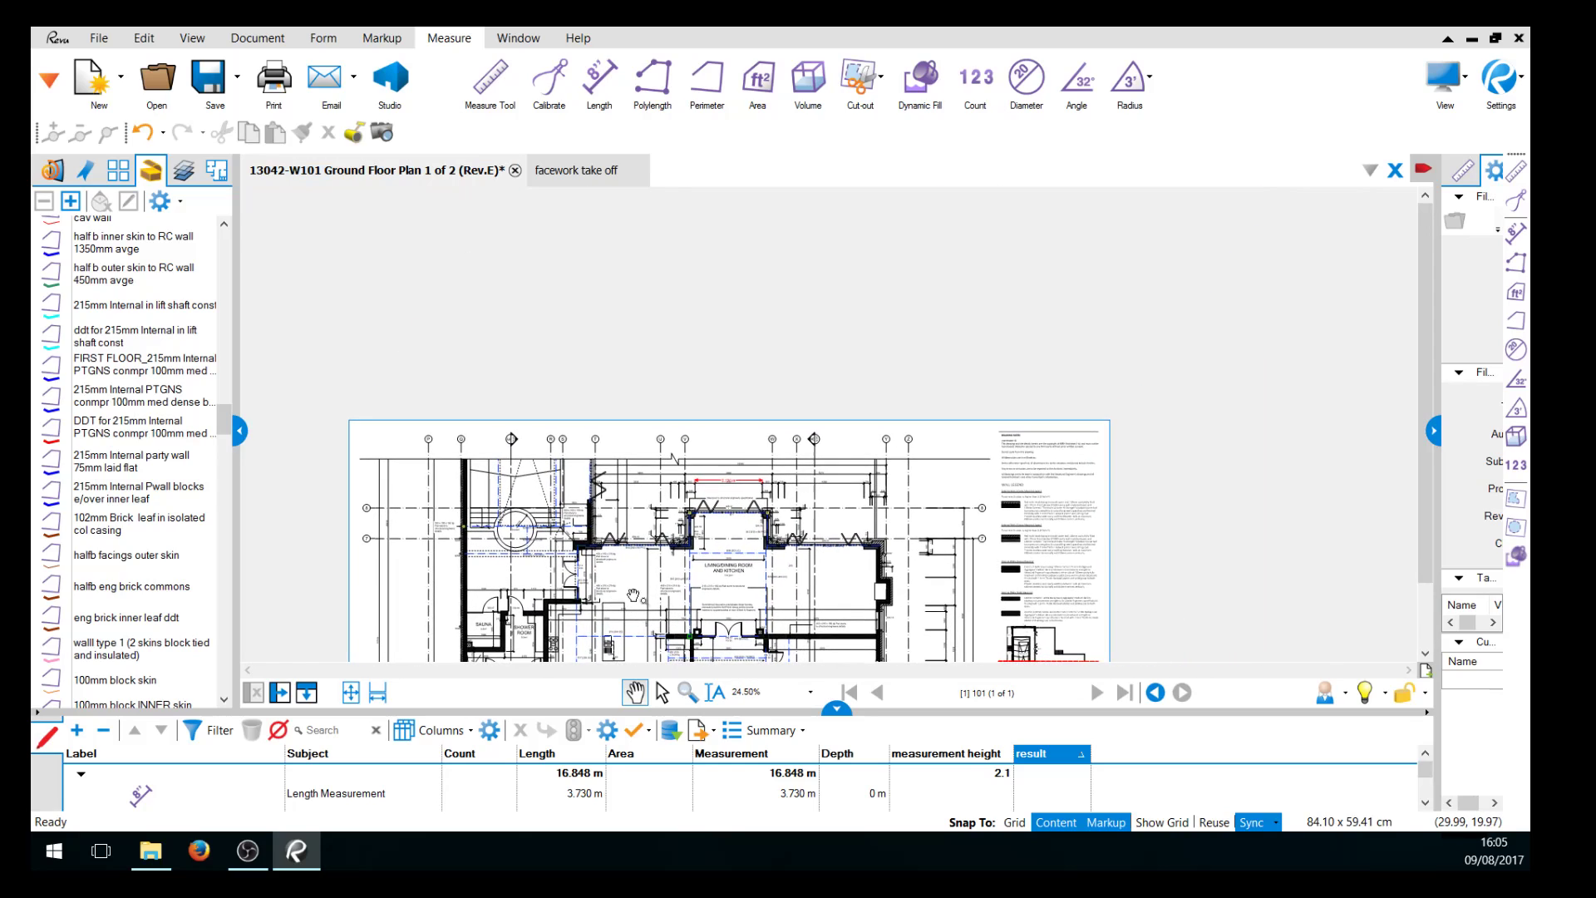
scroll(688, 575, up, 1)
scroll(685, 571, up, 1)
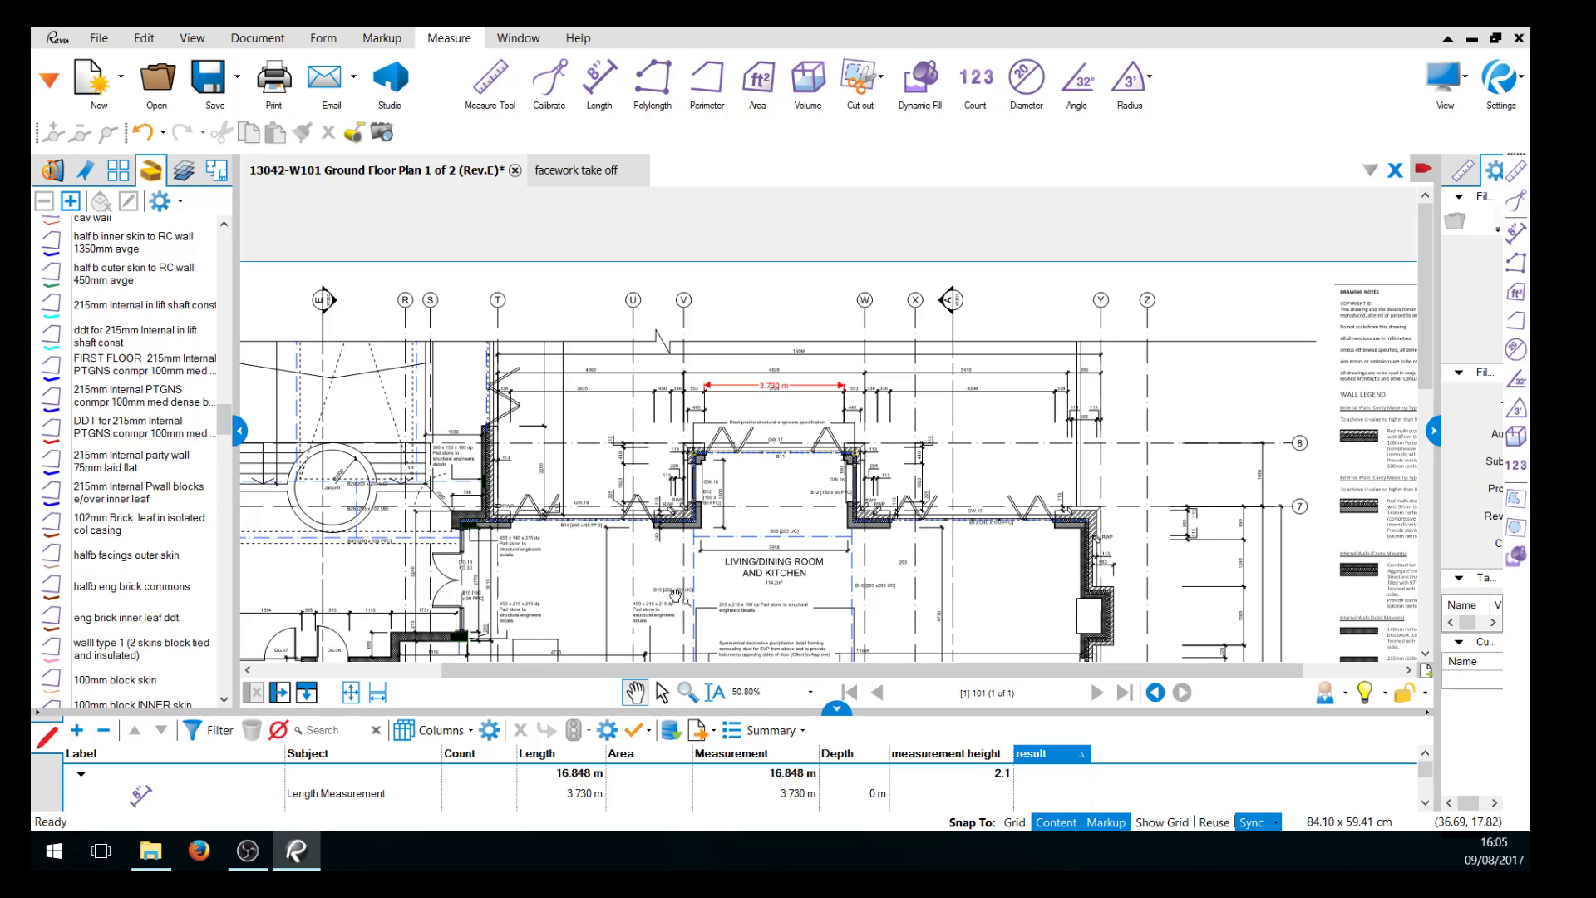
scroll(630, 561, up, 2)
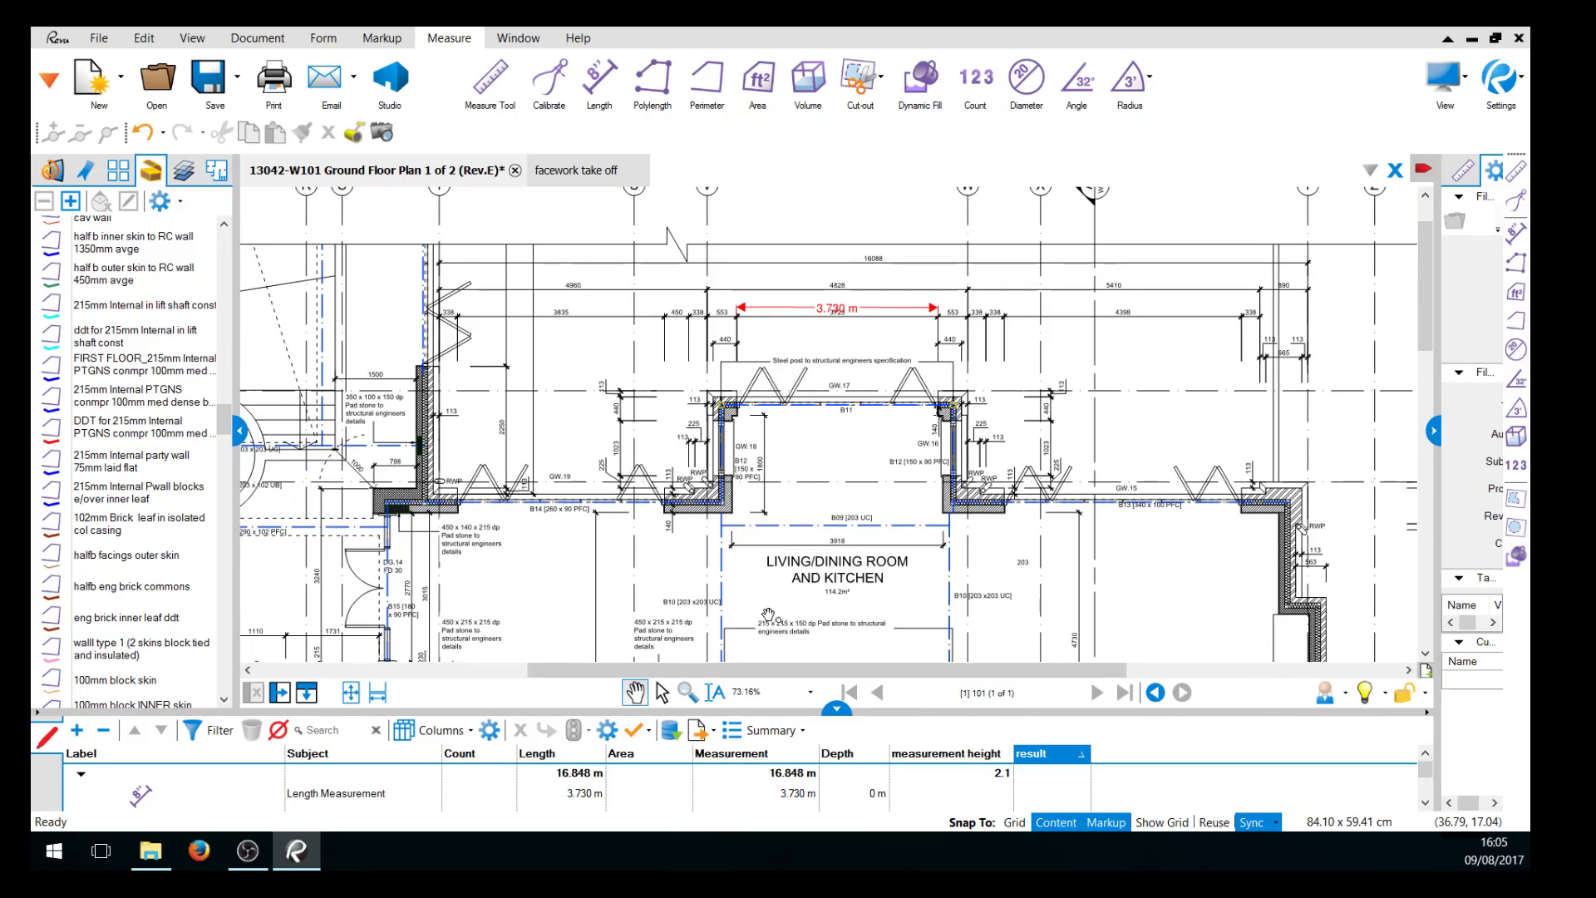
scroll(734, 602, up, 1)
scroll(1085, 595, up, 1)
scroll(1085, 594, down, 2)
scroll(860, 584, down, 1)
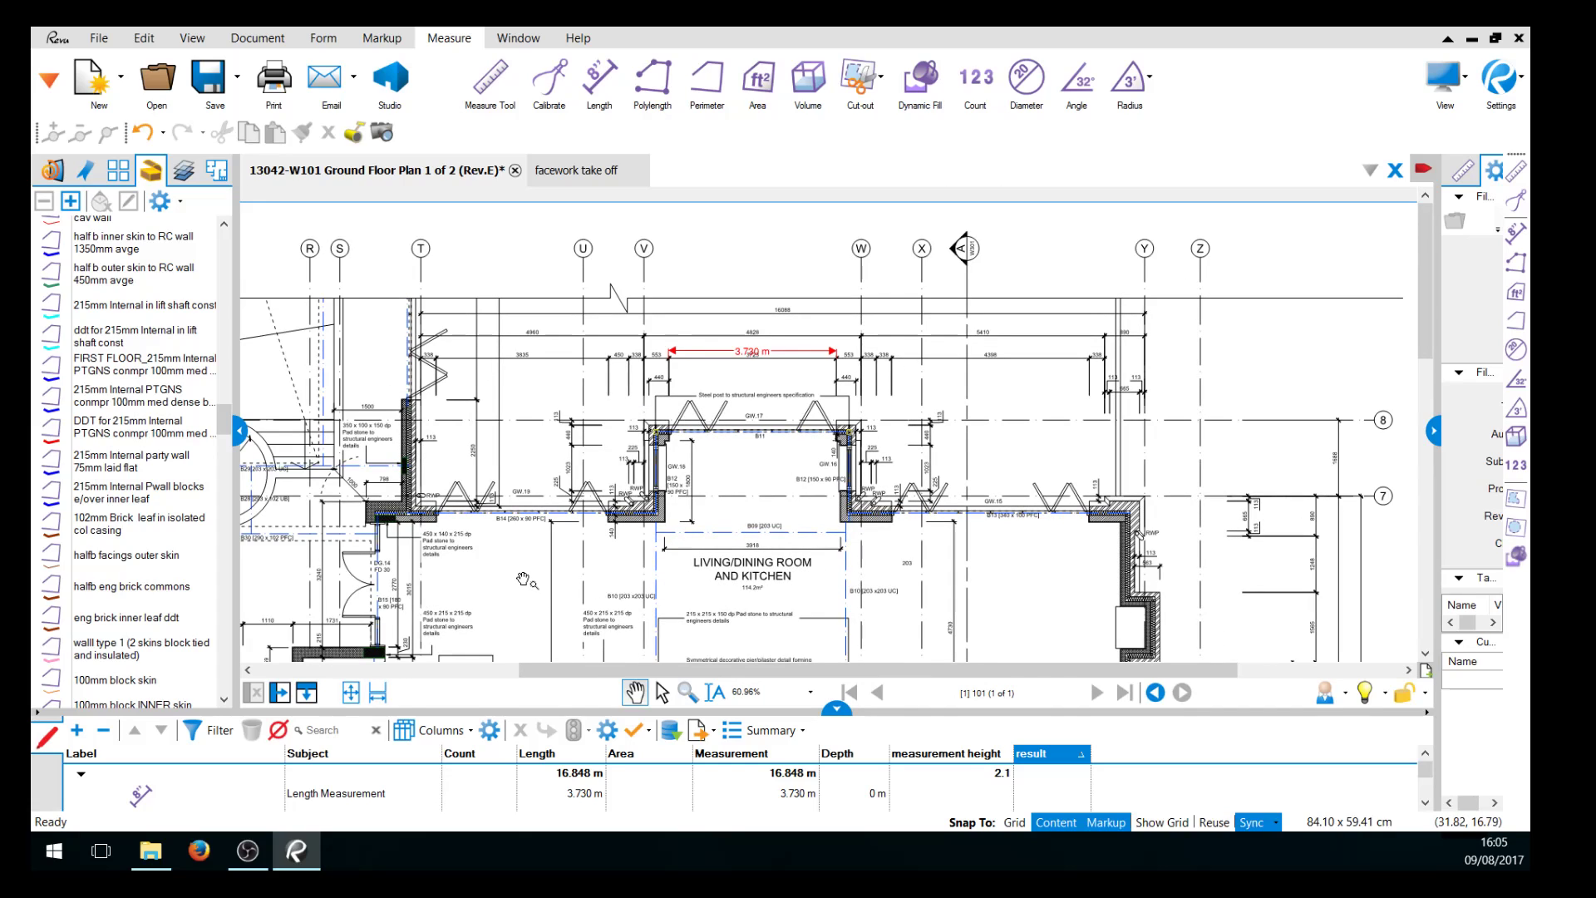
drag(568, 560, 603, 436)
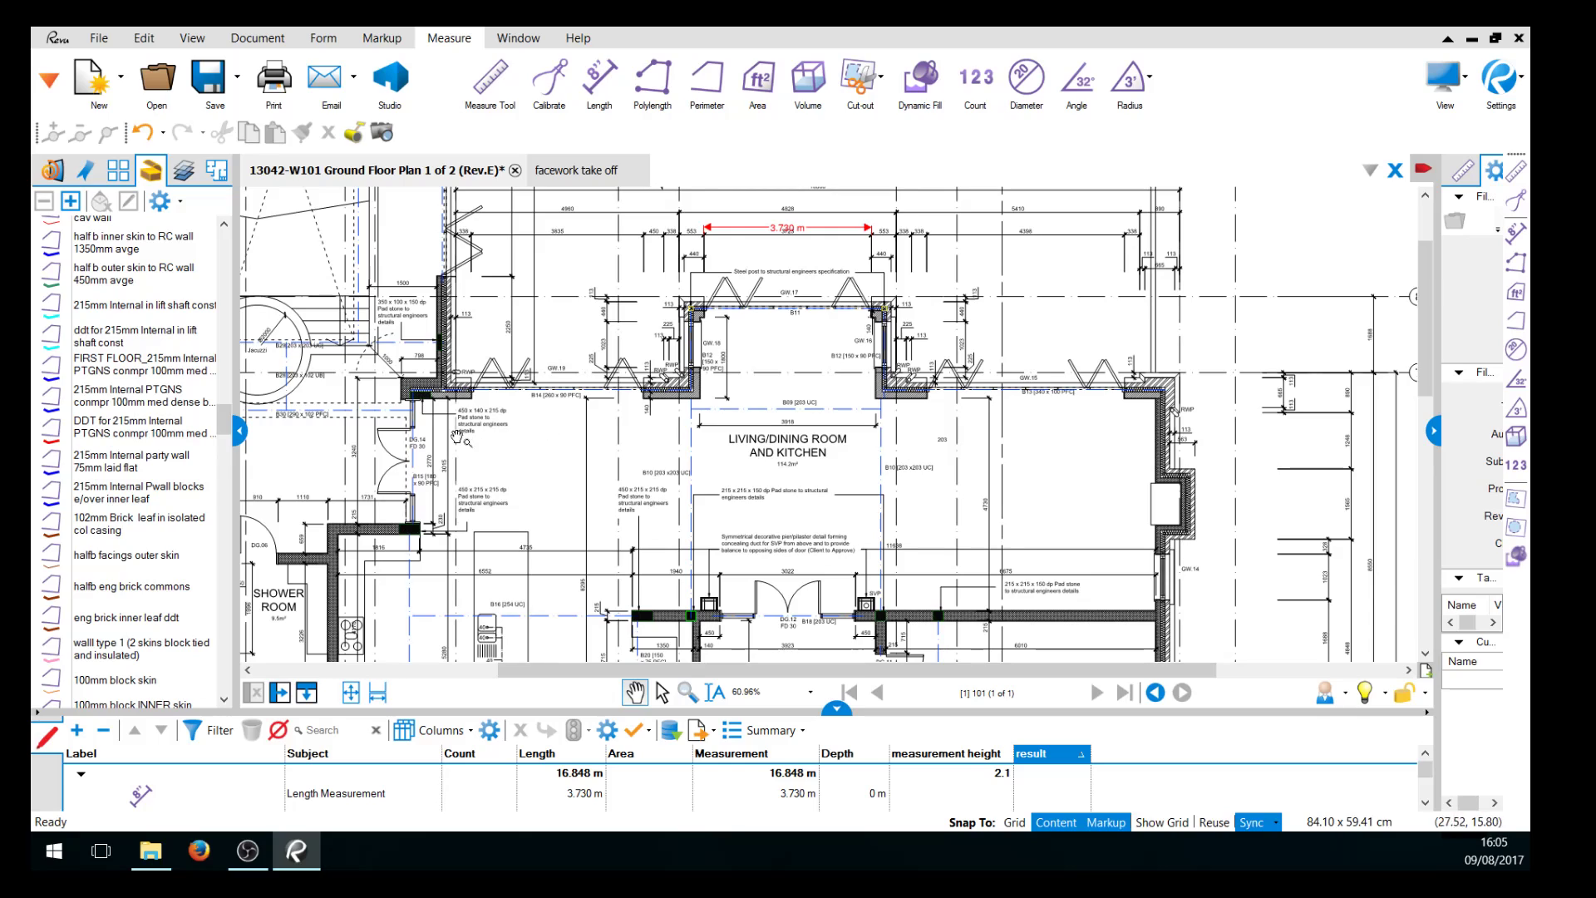
scroll(484, 412, up, 3)
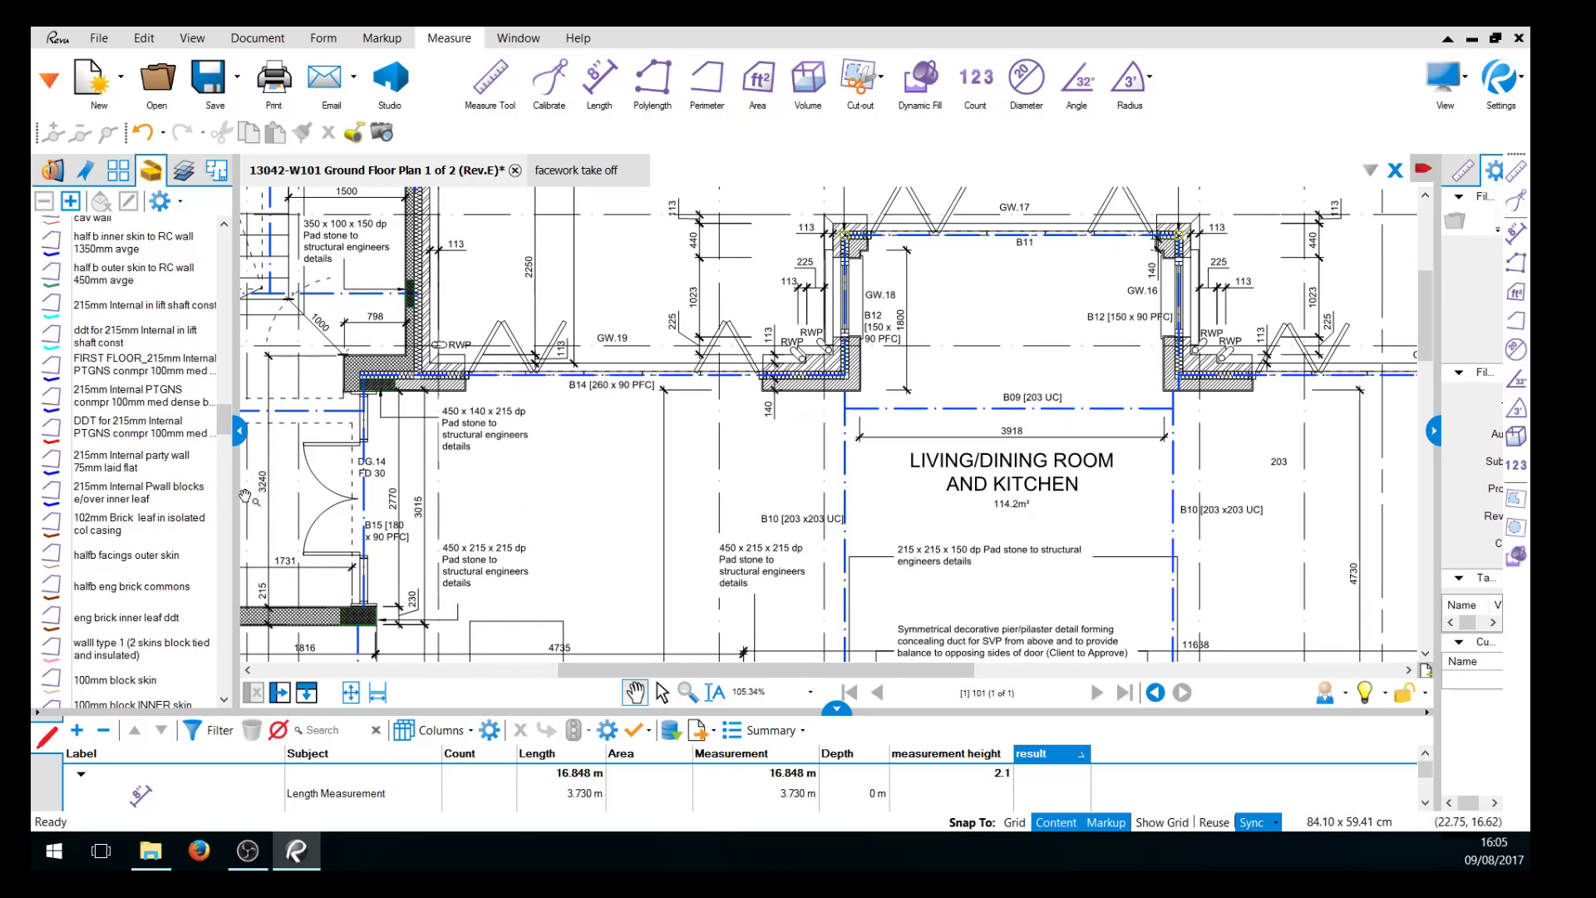
Find the saved "additional 100mm thickness to inner skin block" perimeter tool in the tool chest and activate it.
scroll(211, 475, down, 3)
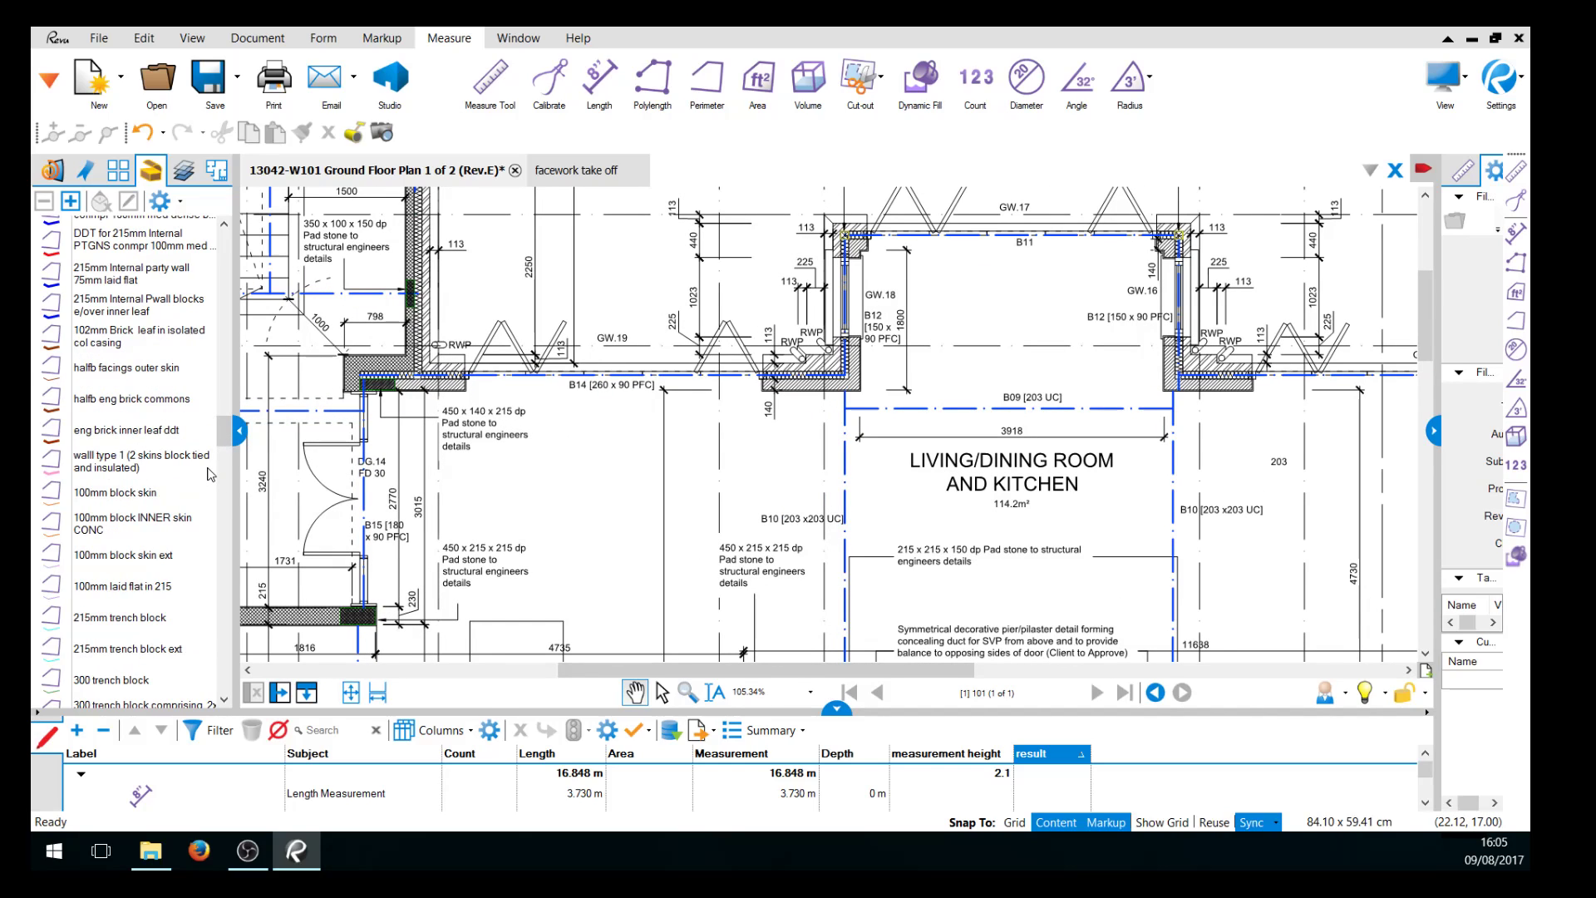
scroll(212, 475, down, 5)
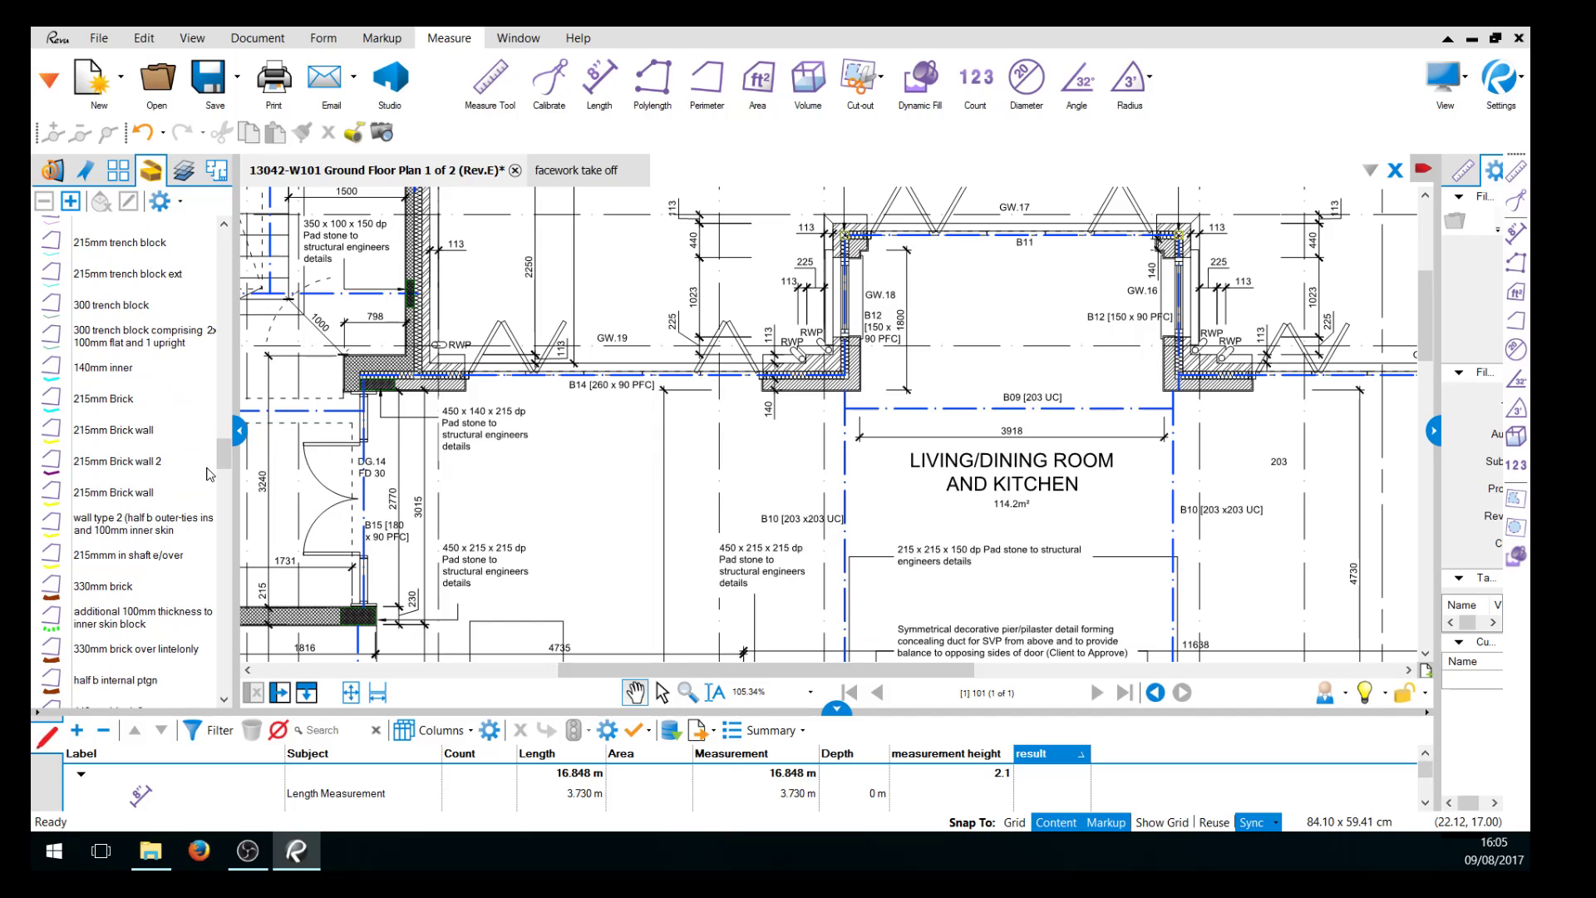
scroll(209, 470, down, 3)
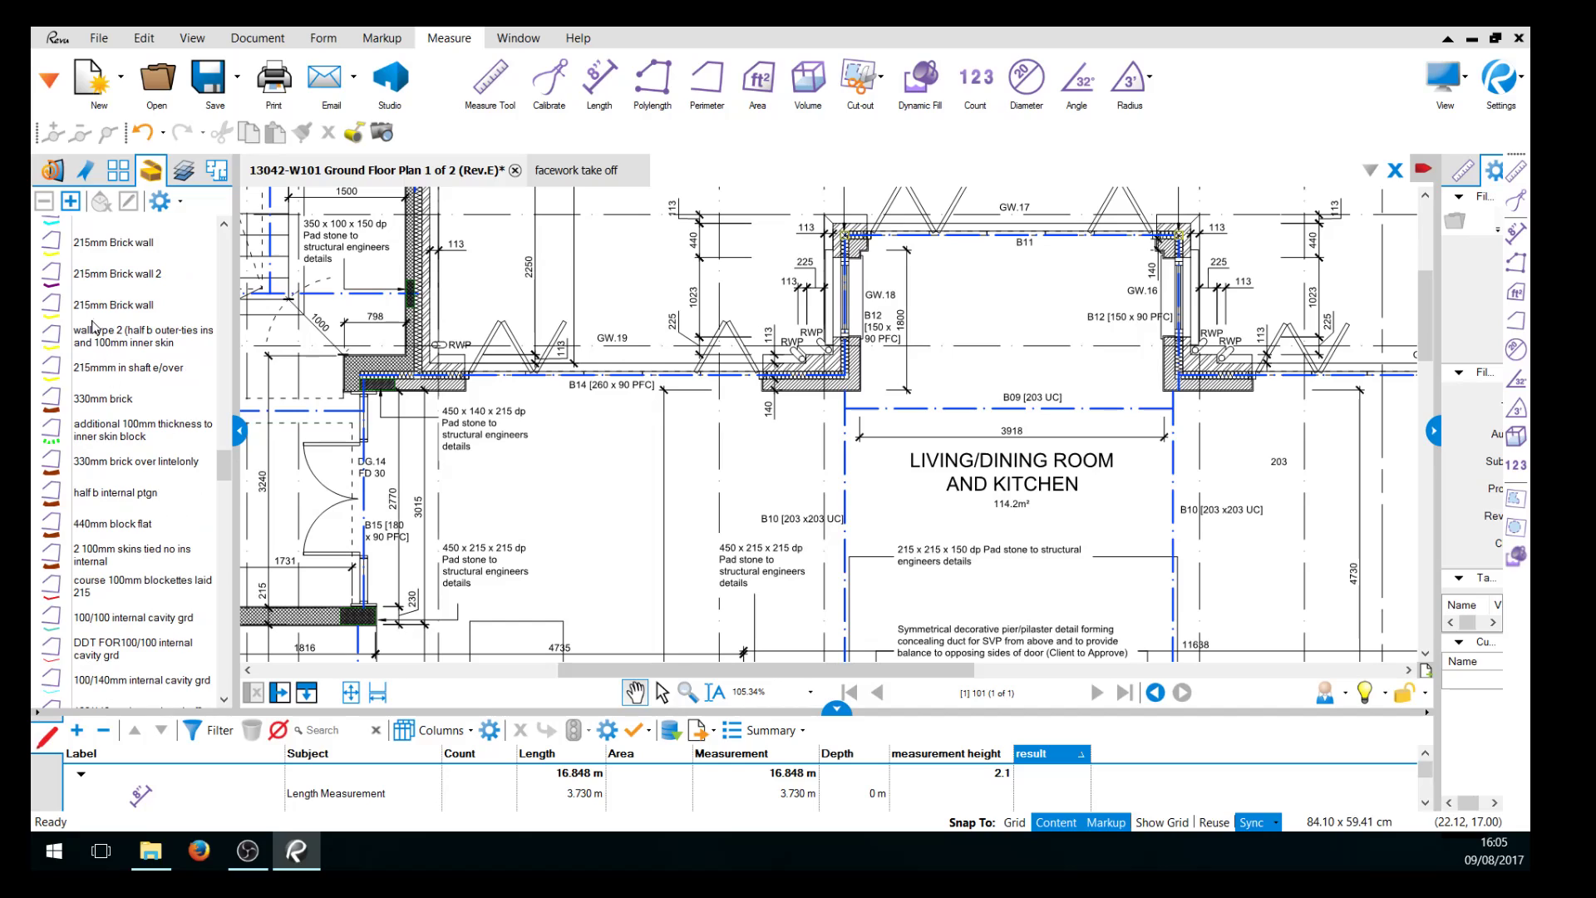
click(117, 429)
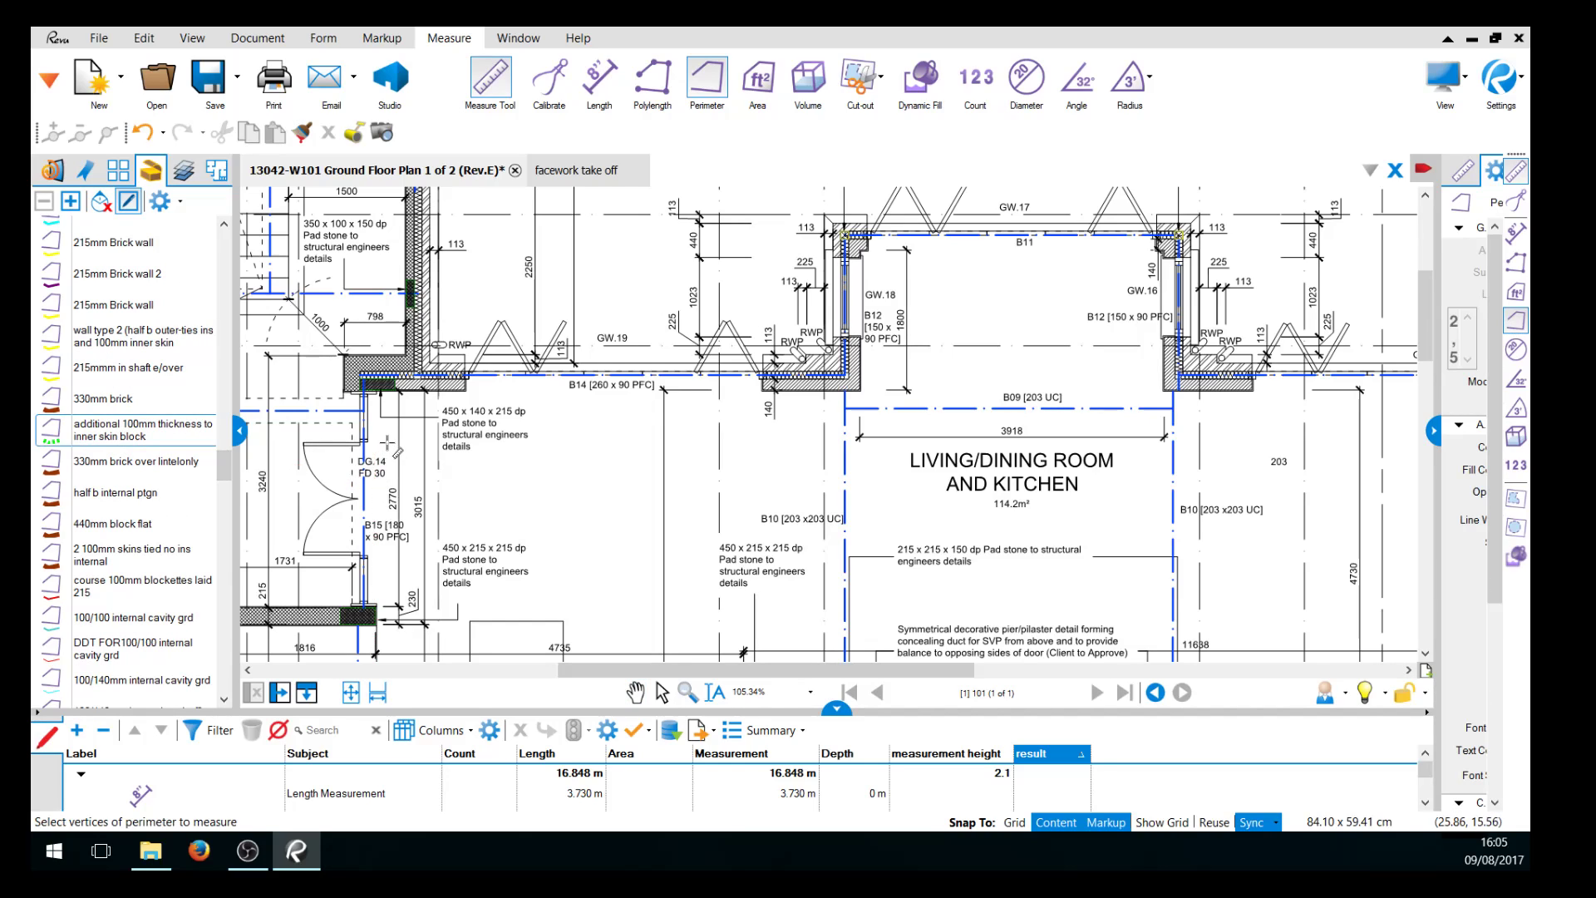
Trace the additional inner skin thickness along the wall stub above the 450 x 140 x 215 pad stone, about 1.35 m long.
scroll(387, 449, up, 2)
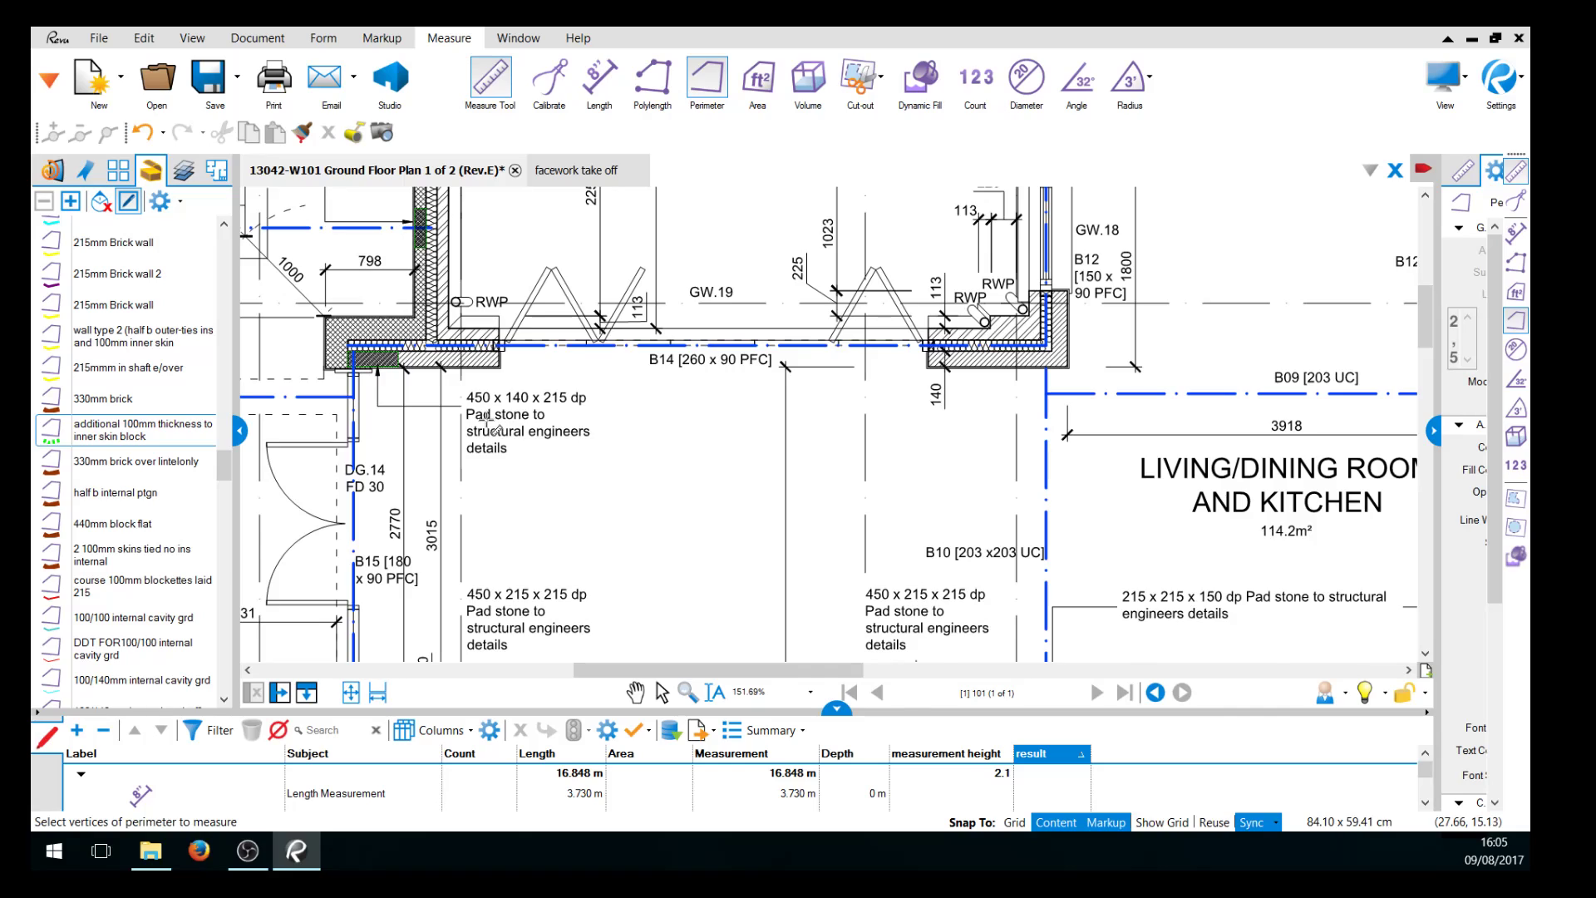
scroll(480, 418, up, 1)
click(321, 357)
double_click(502, 357)
scroll(538, 368, down, 1)
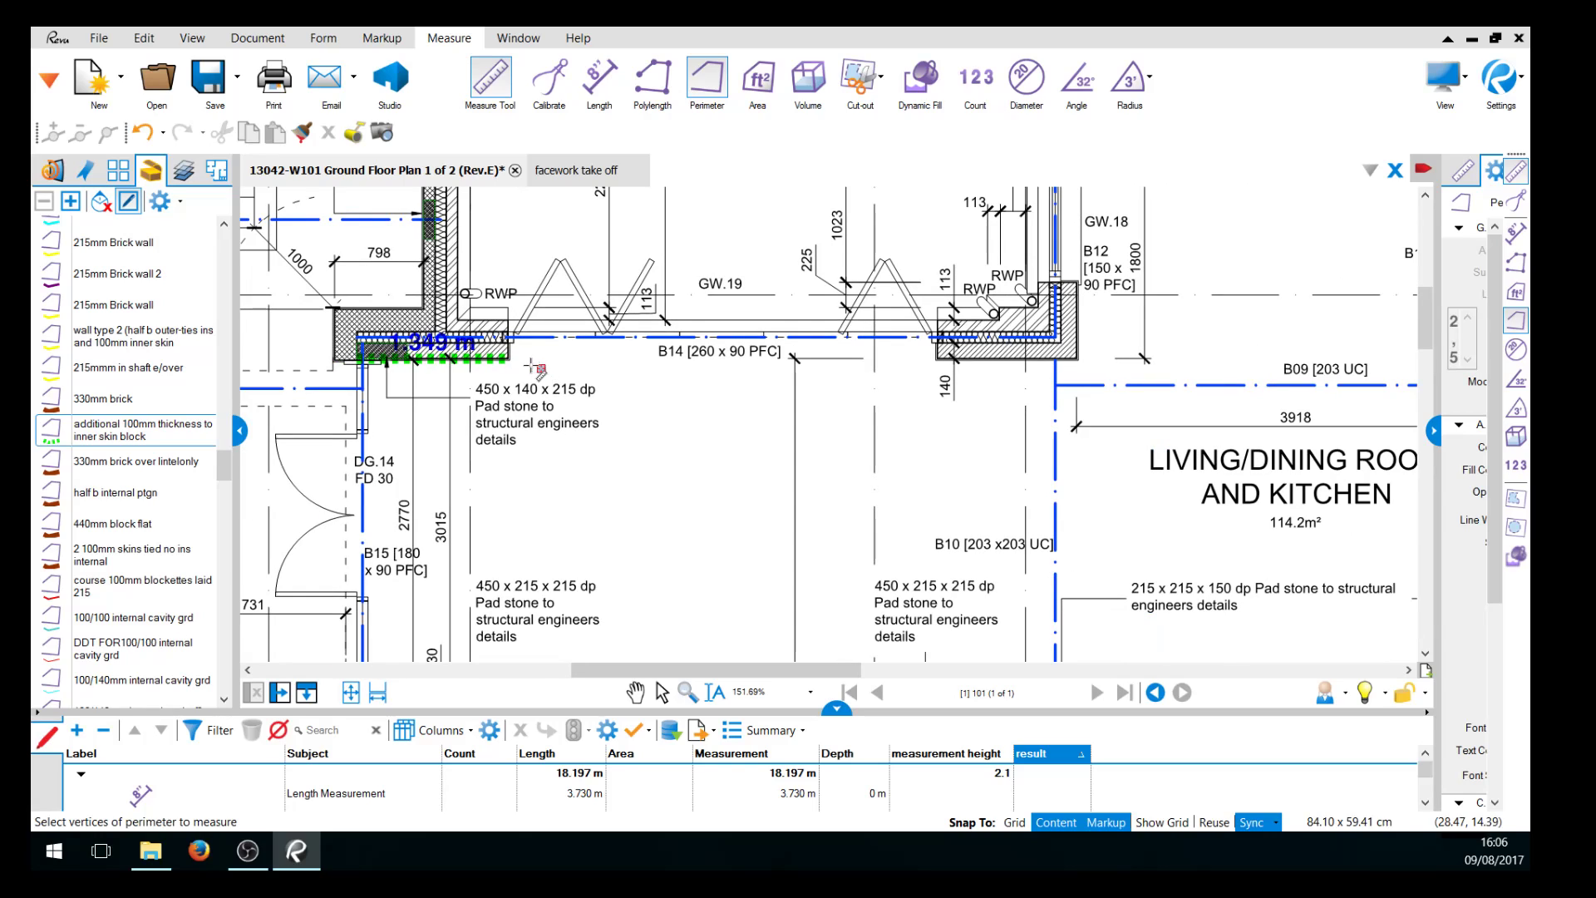
Trace the additional inner skin thickness across the GW.19 opening, about 3.83 m, and around the corner pier up to GW.18, about 1.93 m.
click(511, 358)
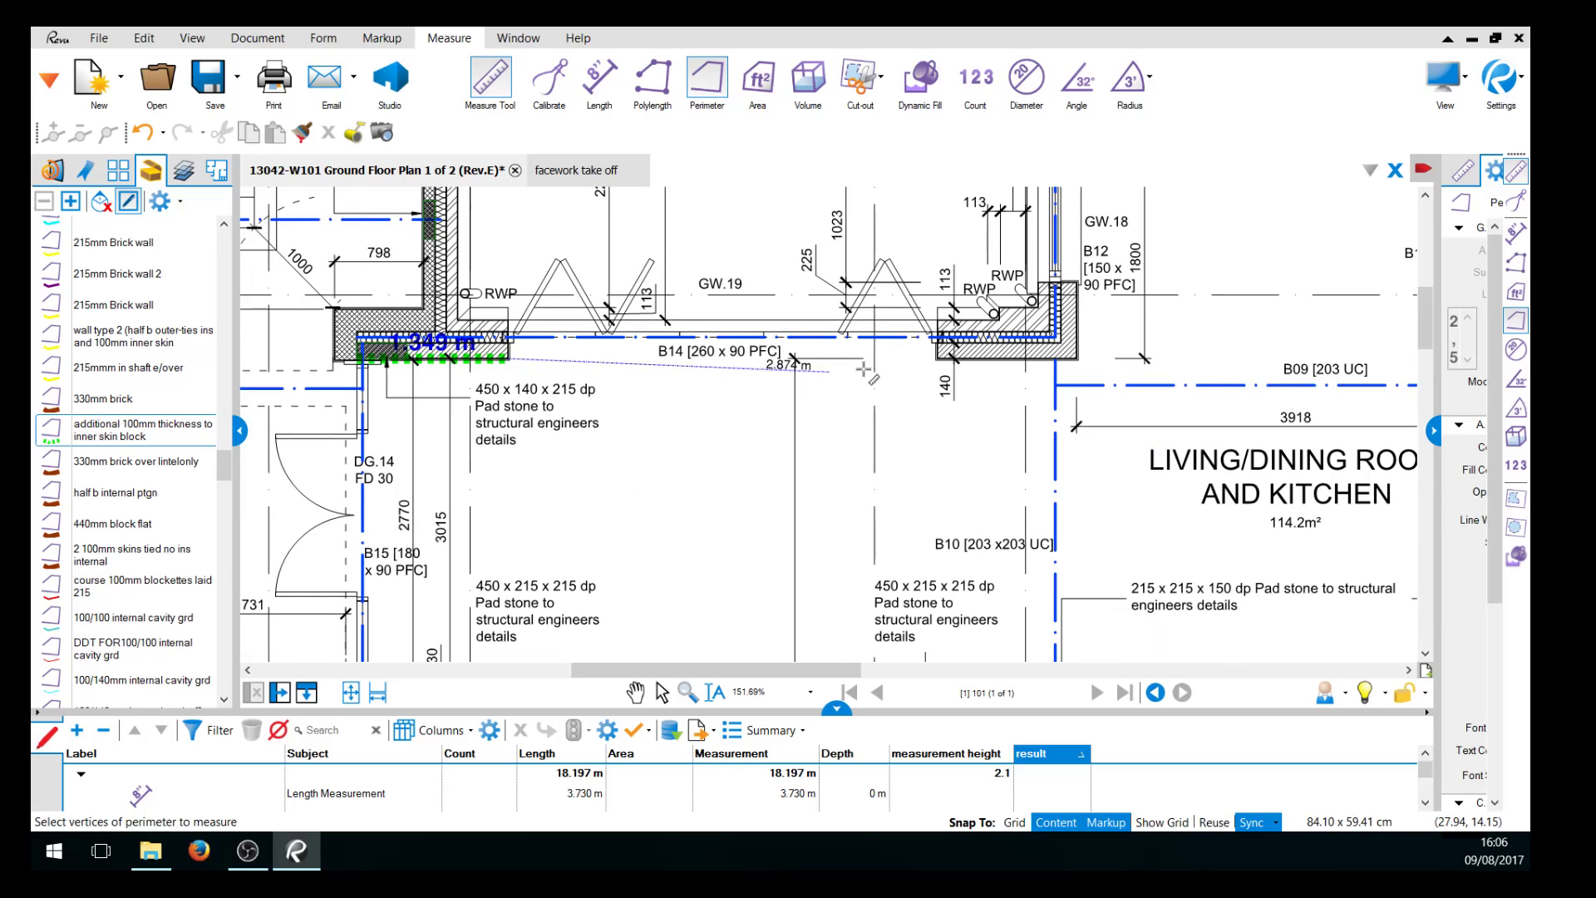
double_click(937, 359)
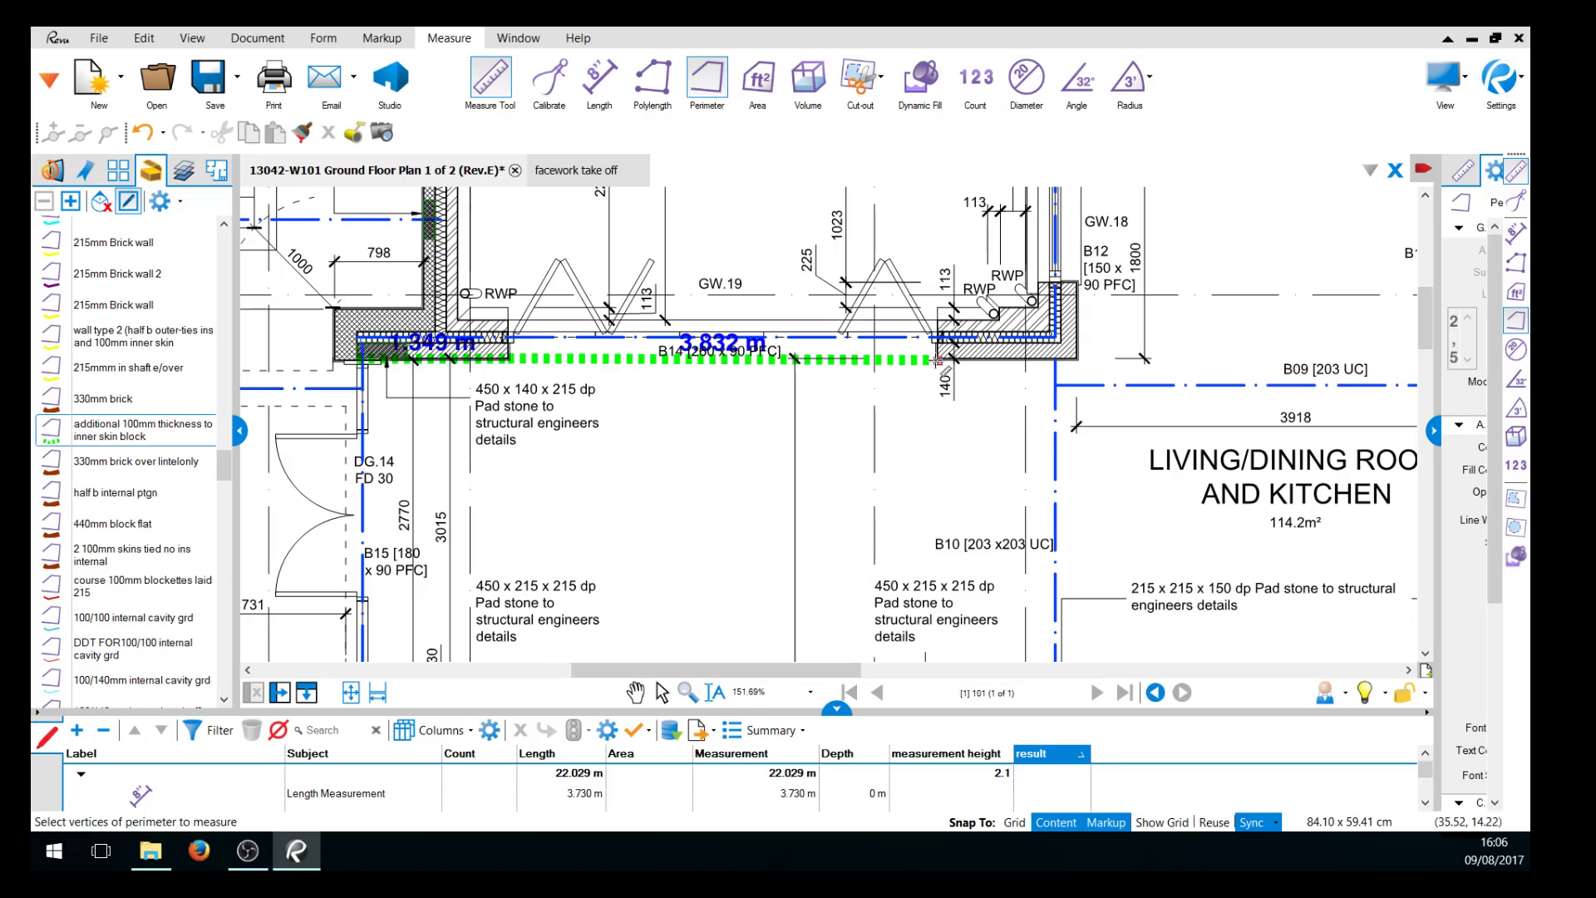
click(1079, 360)
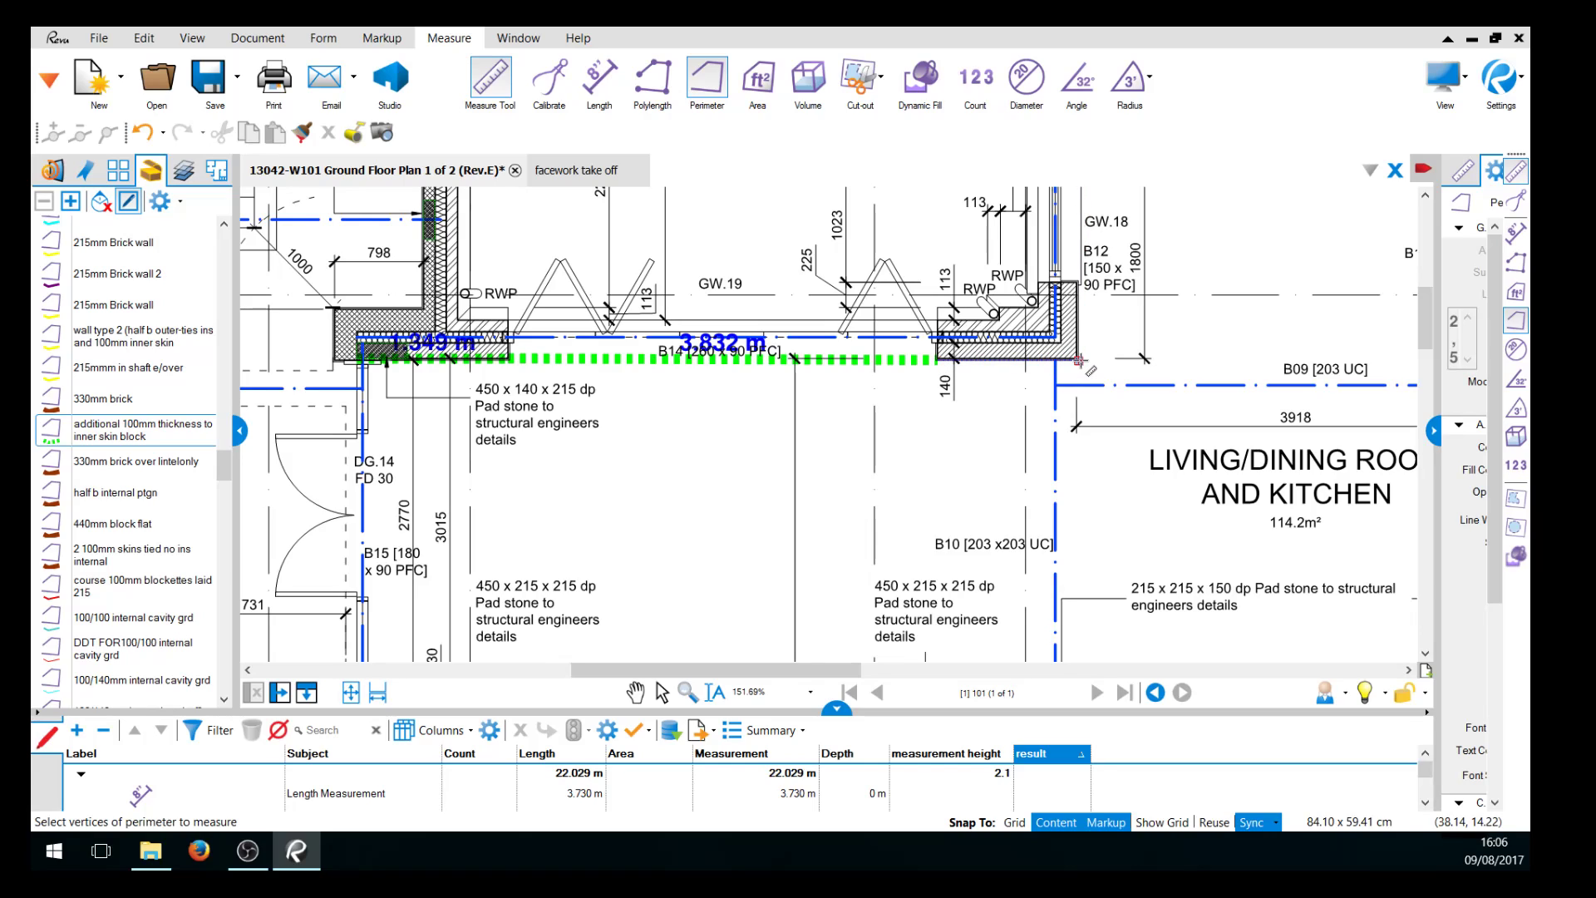
double_click(1081, 285)
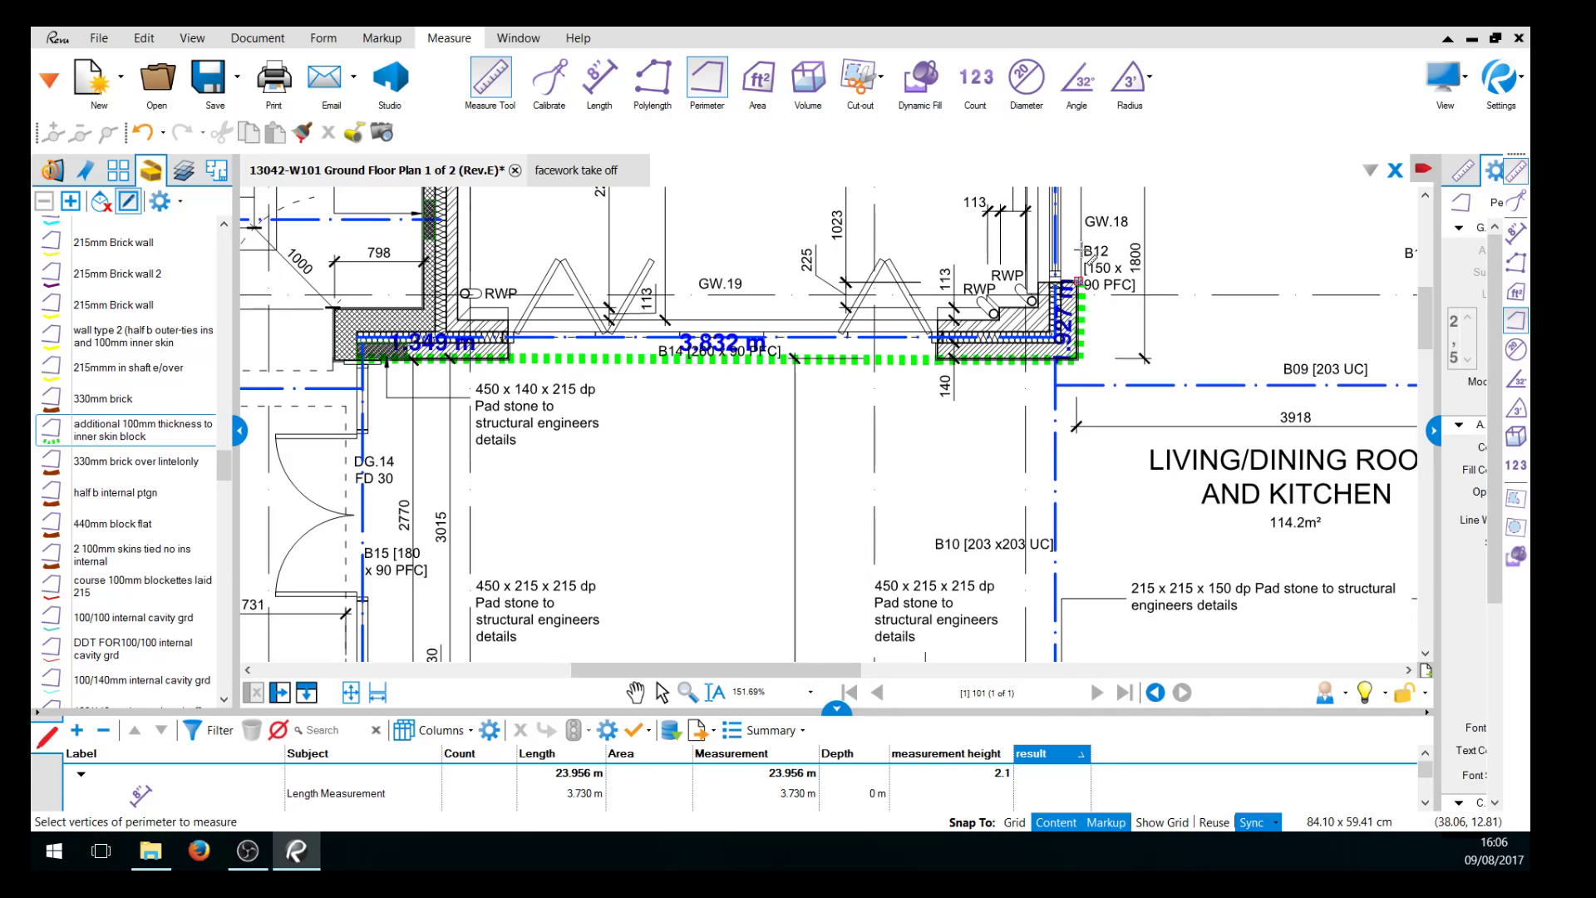
Trace the additional inner skin thickness past GW.18, around the steel post return, and across the GW.17 opening, about 3.75 m.
scroll(1087, 267, up, 3)
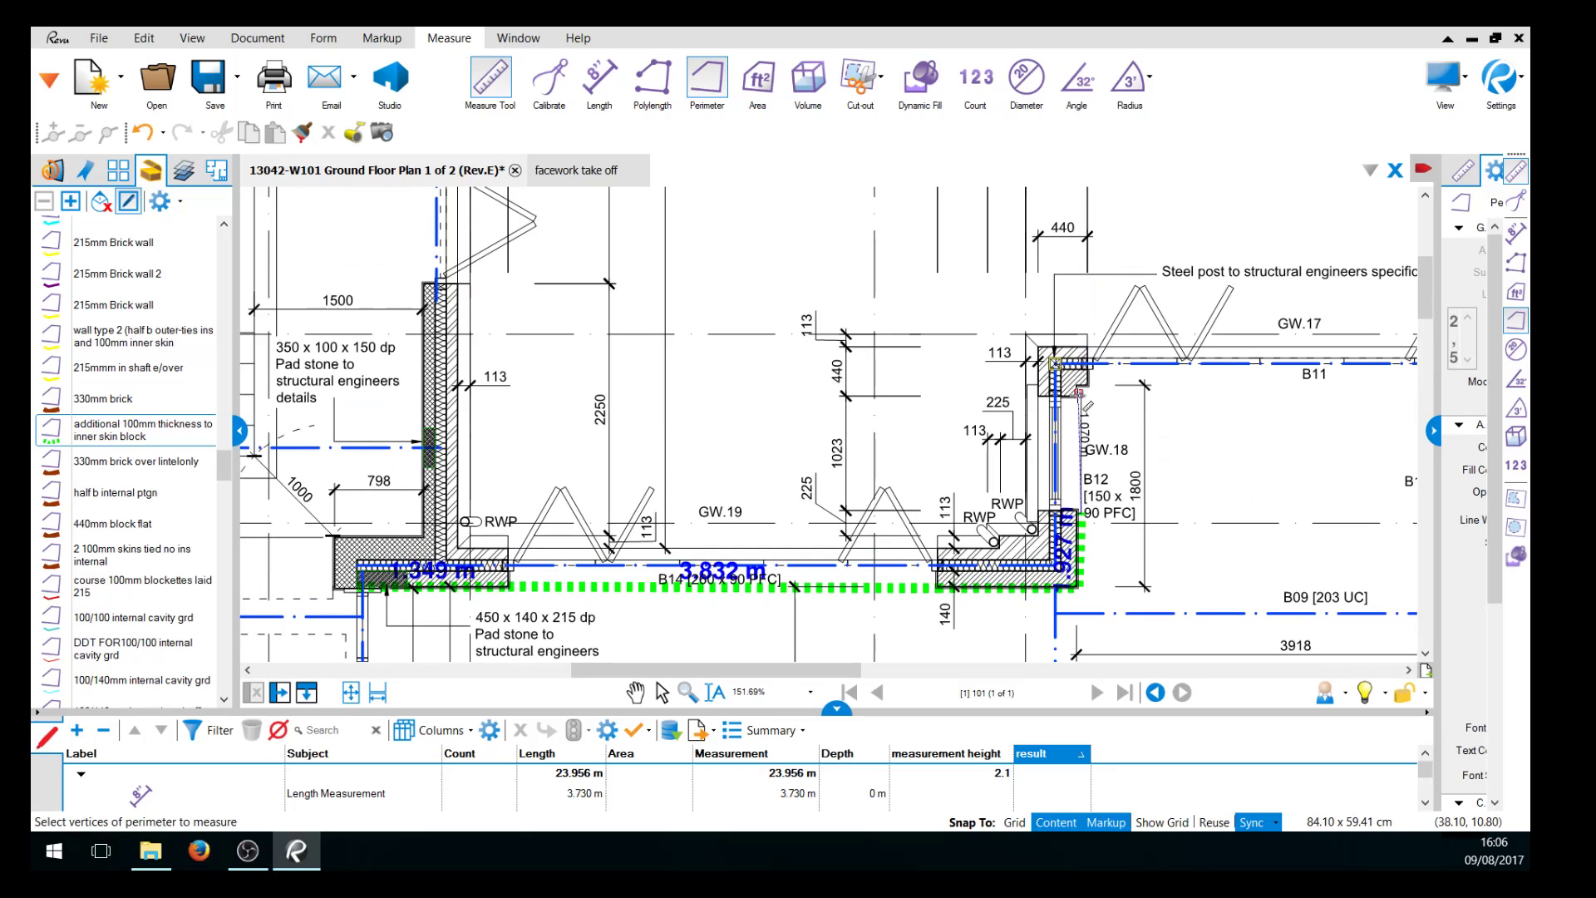
click(1079, 392)
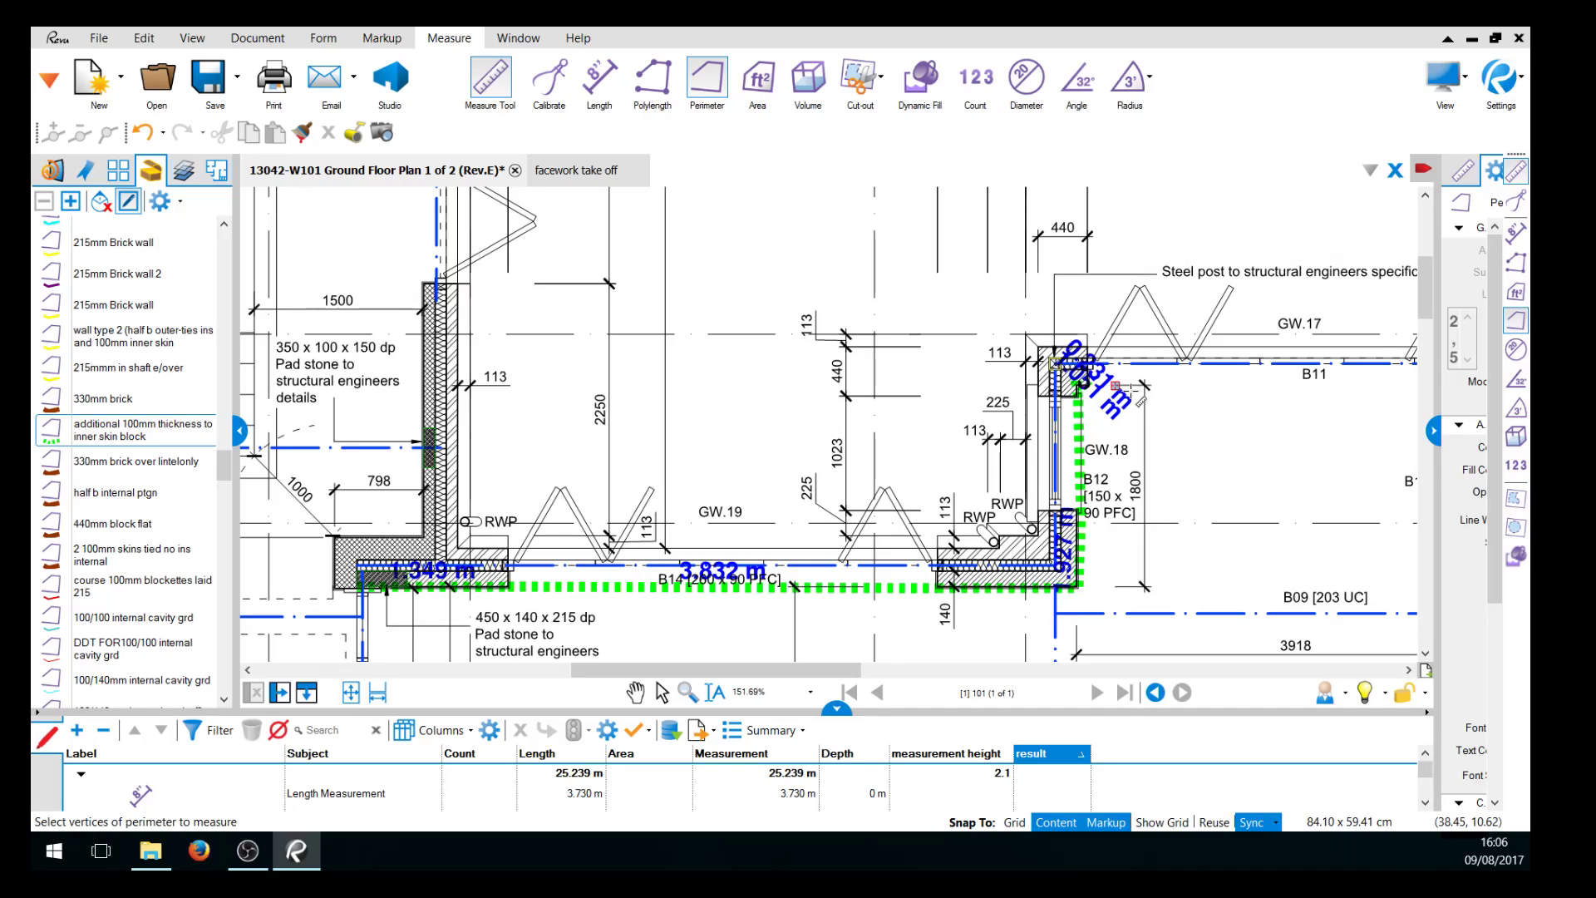
scroll(1085, 384, up, 2)
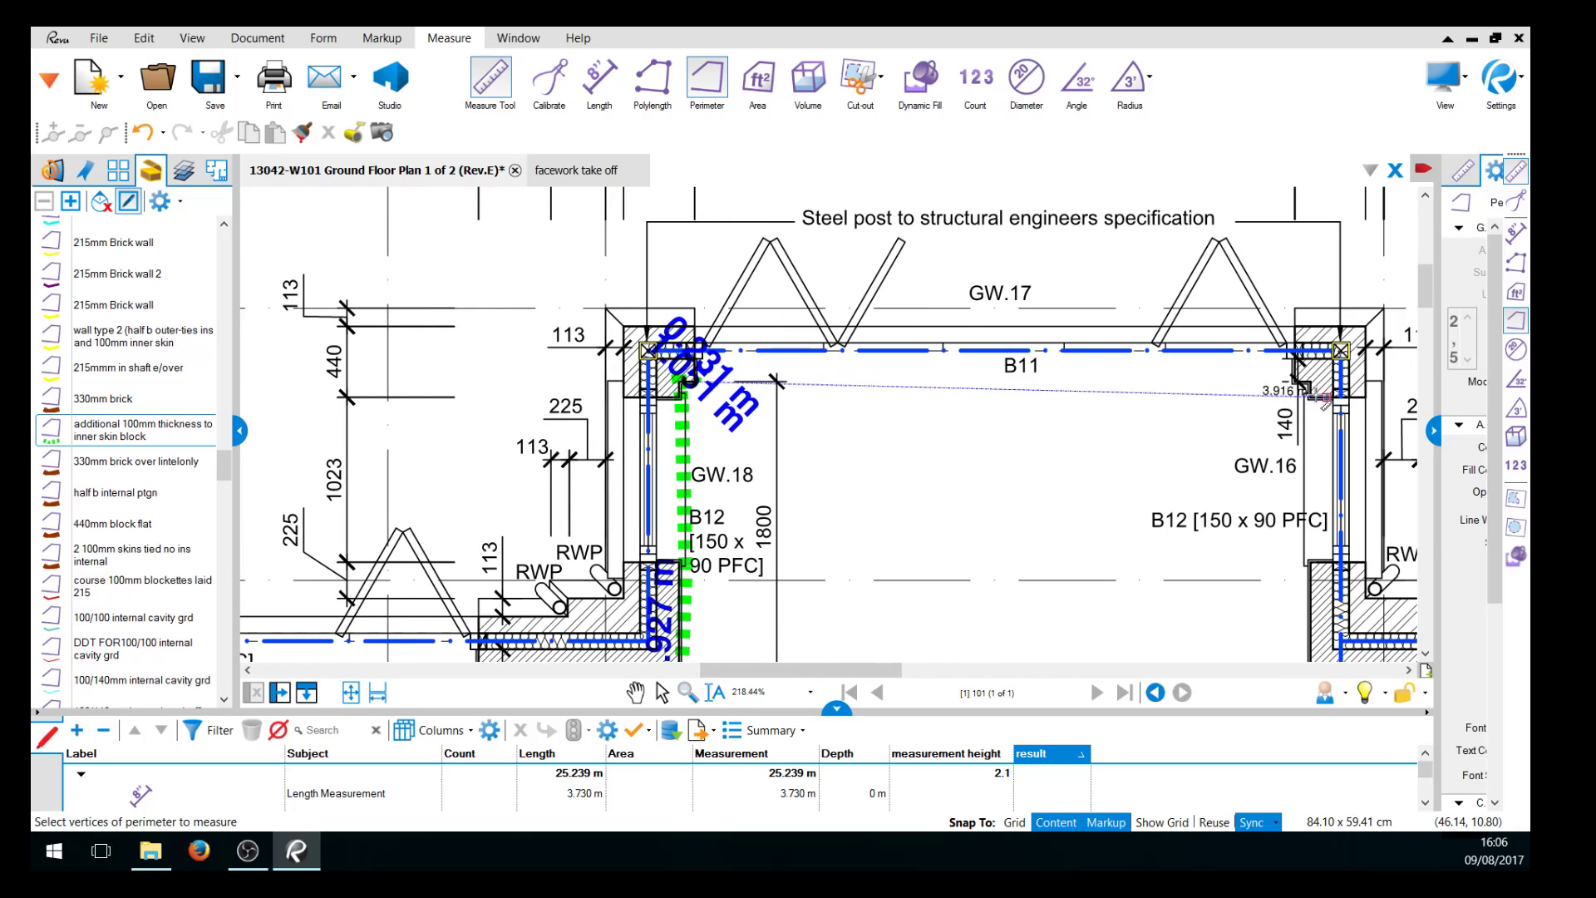
click(1302, 381)
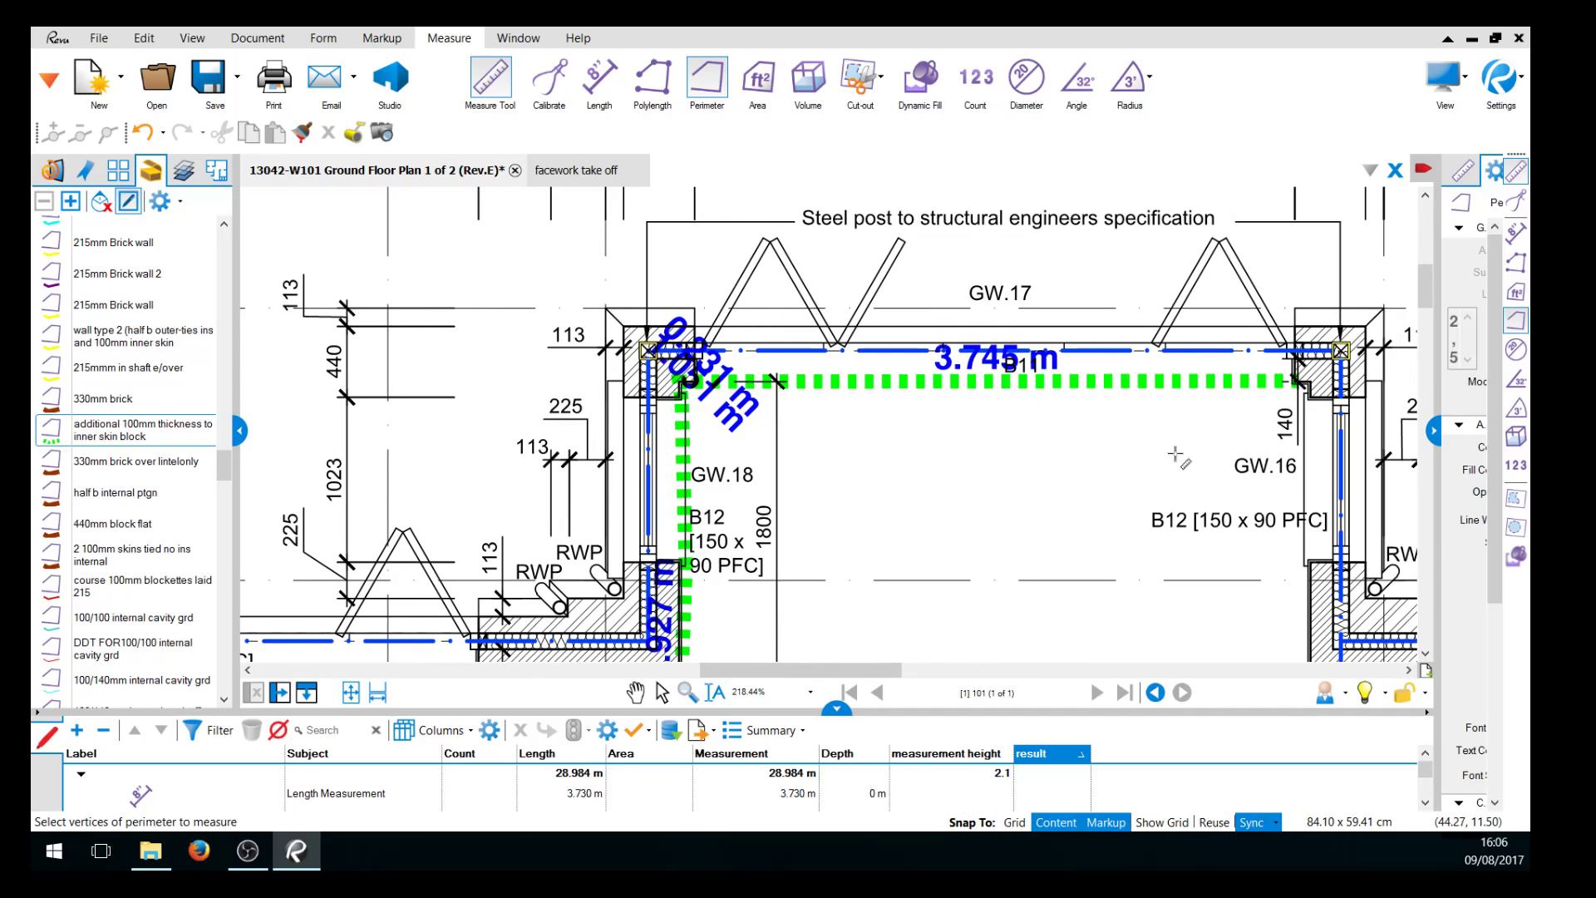
scroll(1168, 446, down, 5)
scroll(716, 616, up, 2)
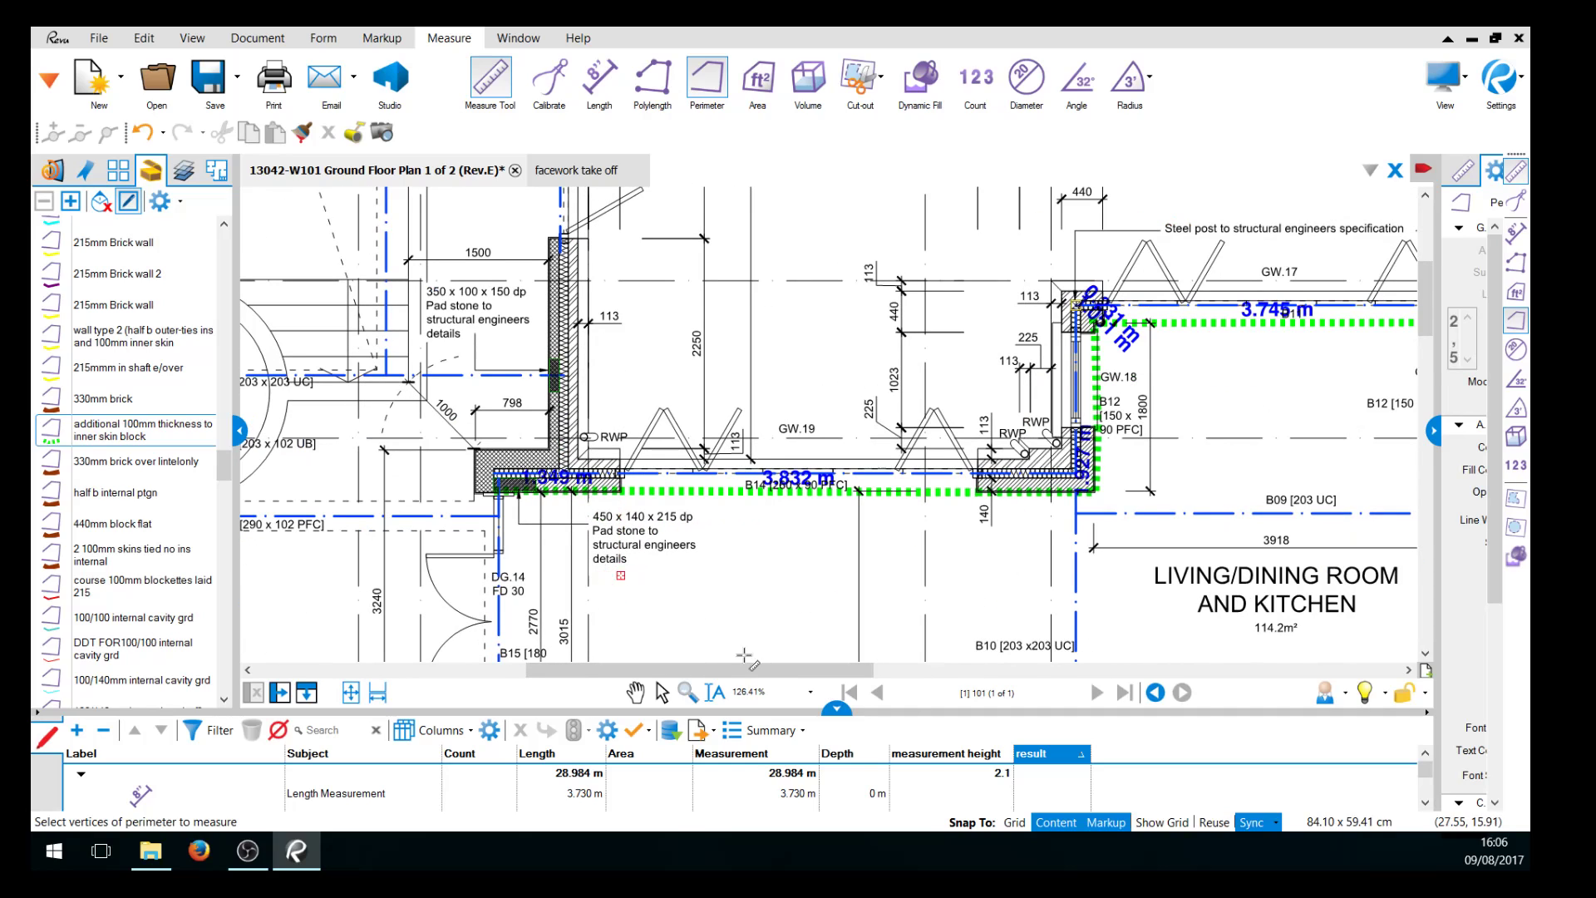
Enlarge the markups list and set the measurement height of the inner skin measurement across the GW.19 opening to 0.6.
scroll(732, 640, up, 2)
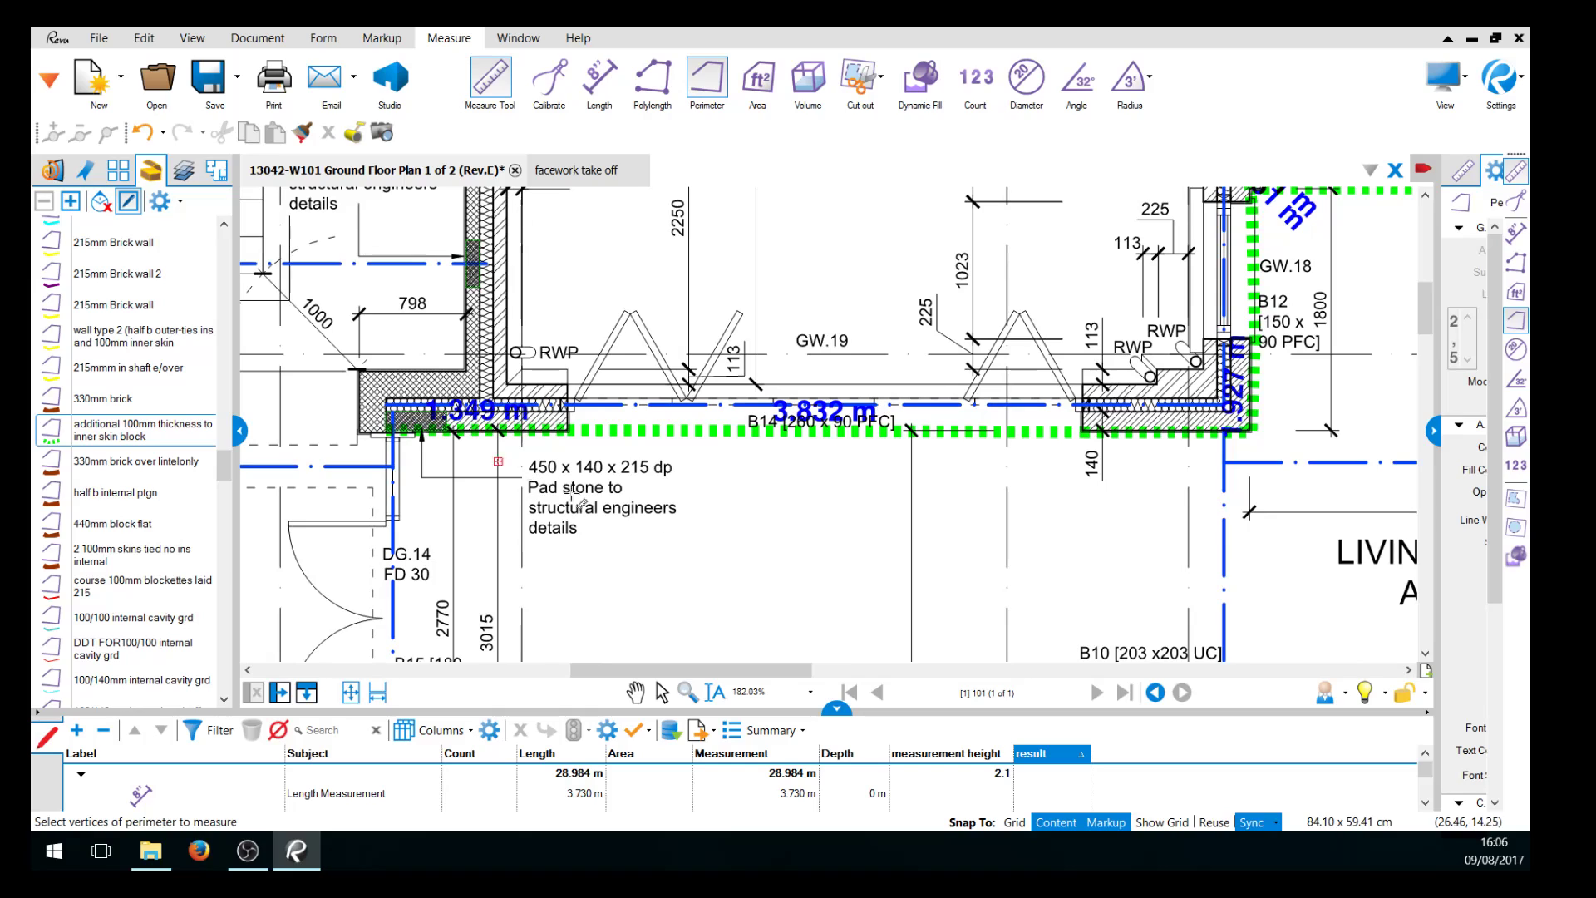
click(659, 691)
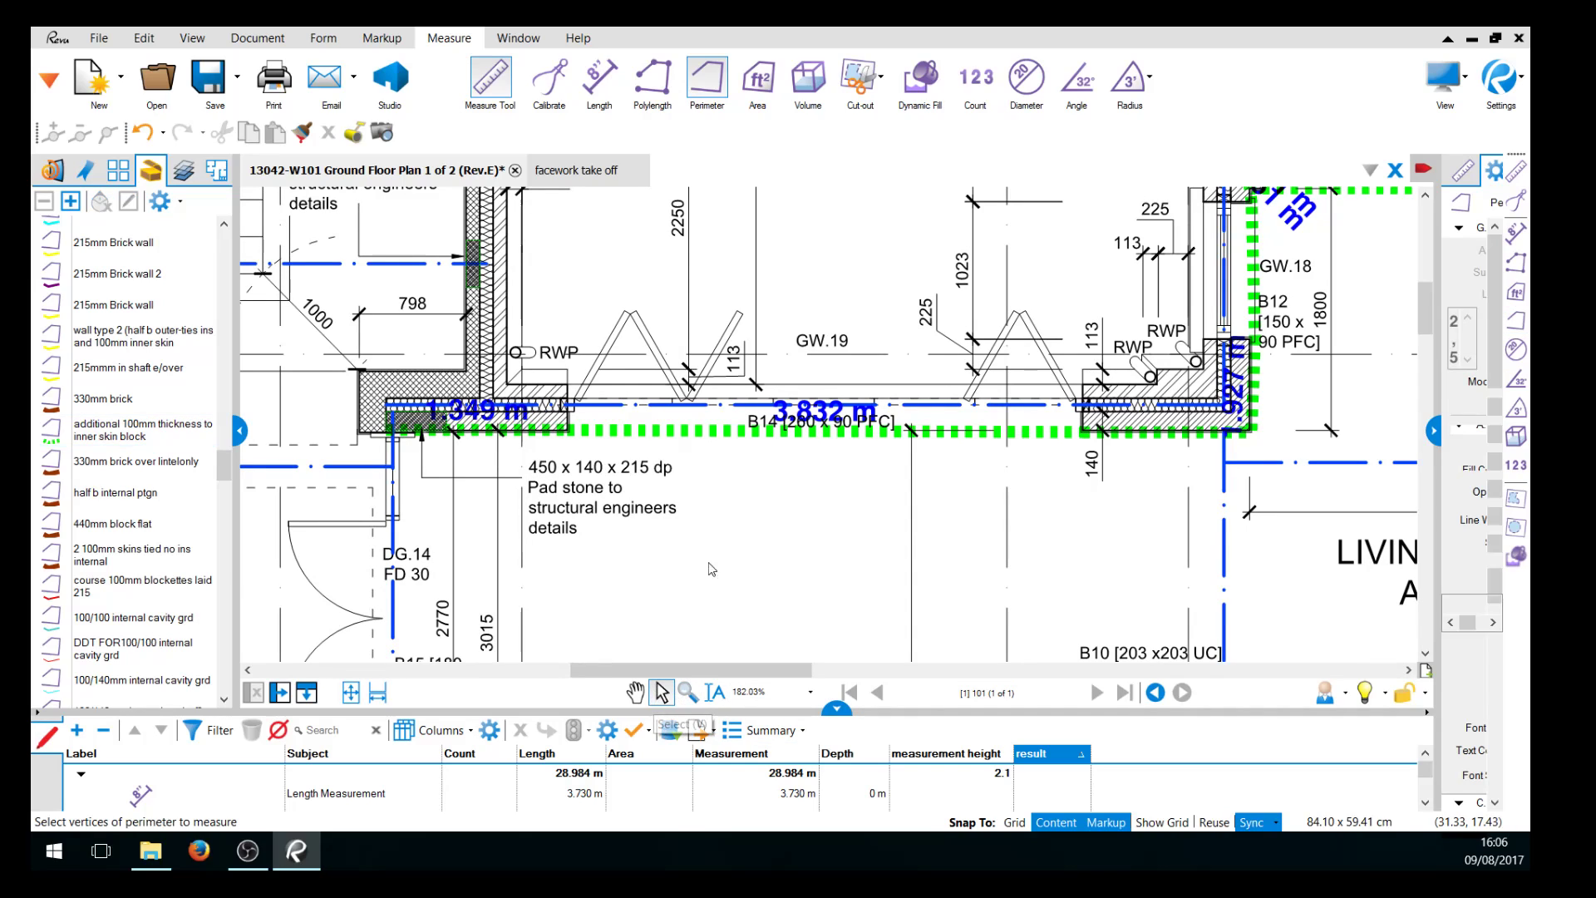
scroll(788, 540, down, 1)
scroll(788, 540, down, 2)
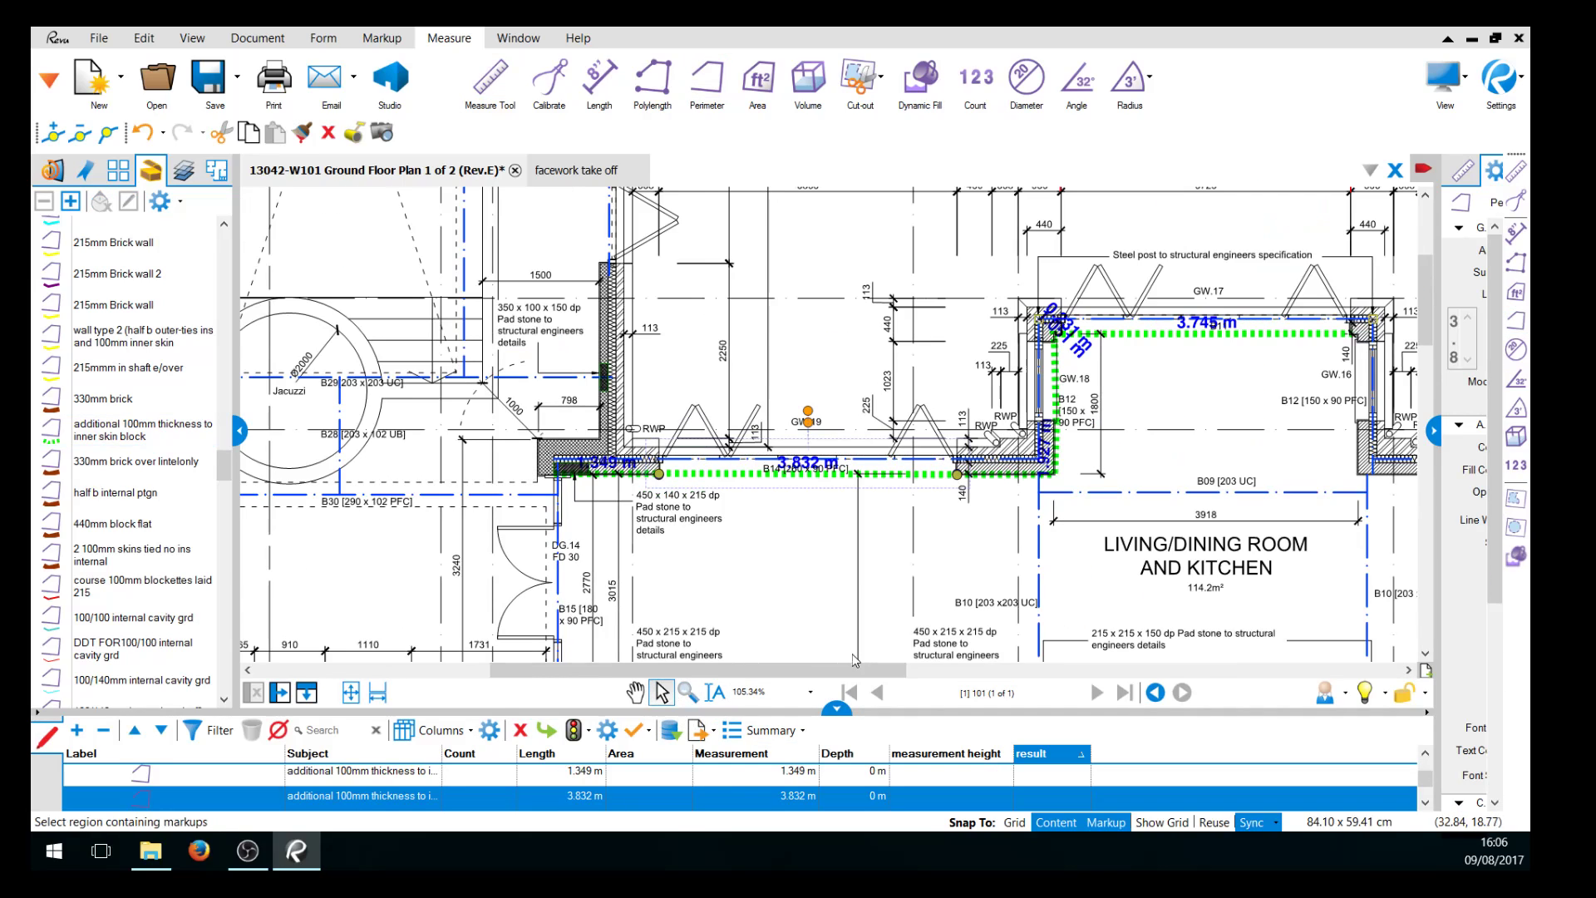
drag(823, 711, 823, 532)
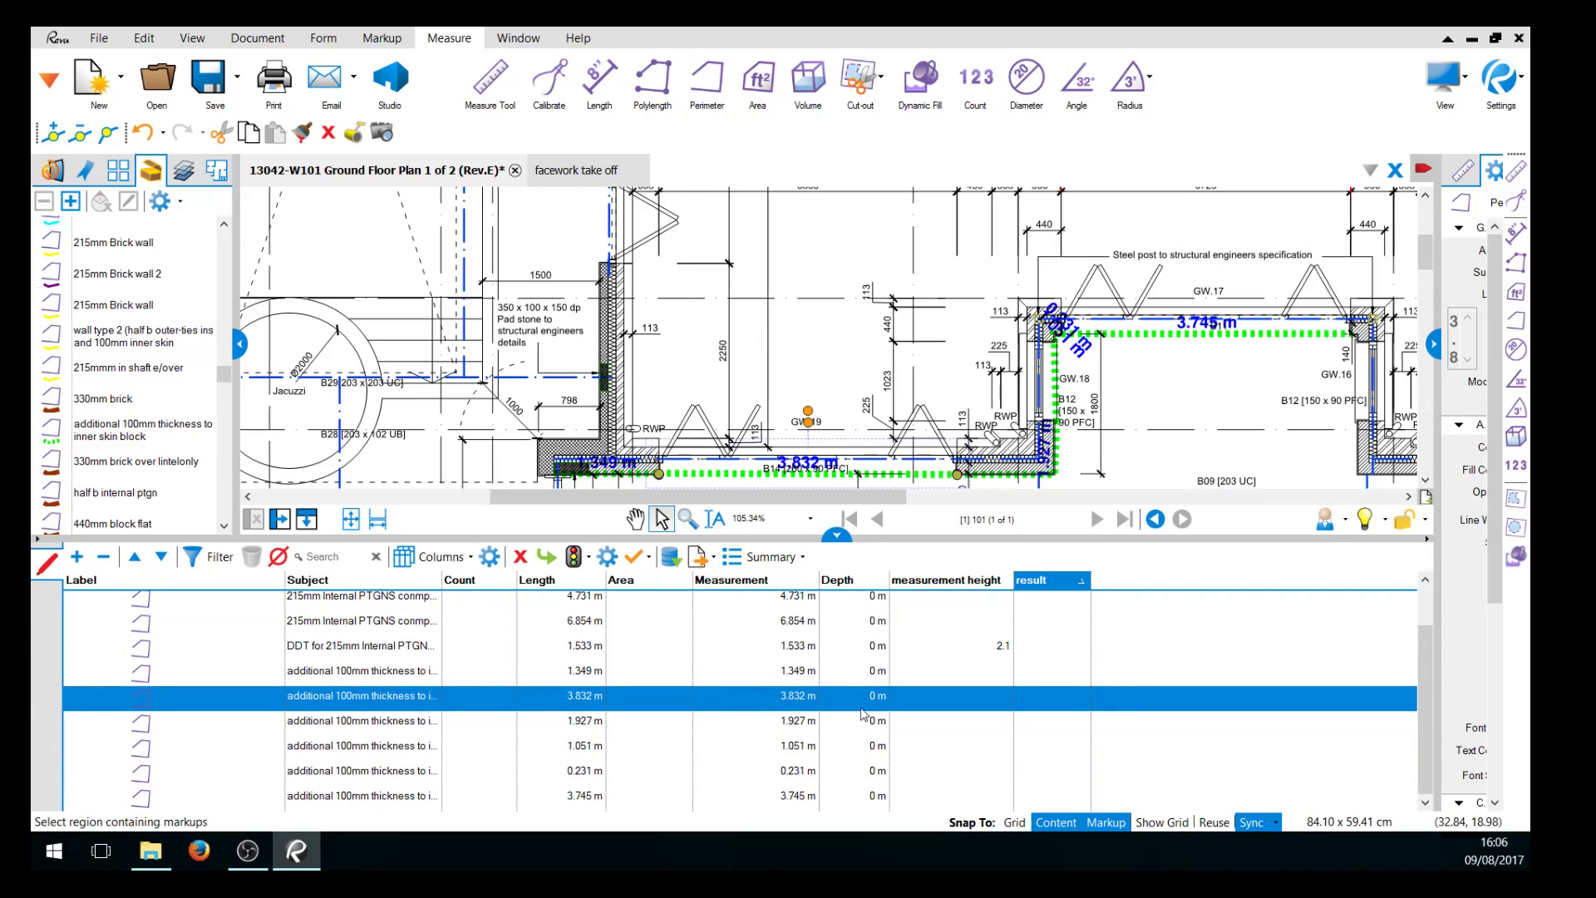
click(999, 695)
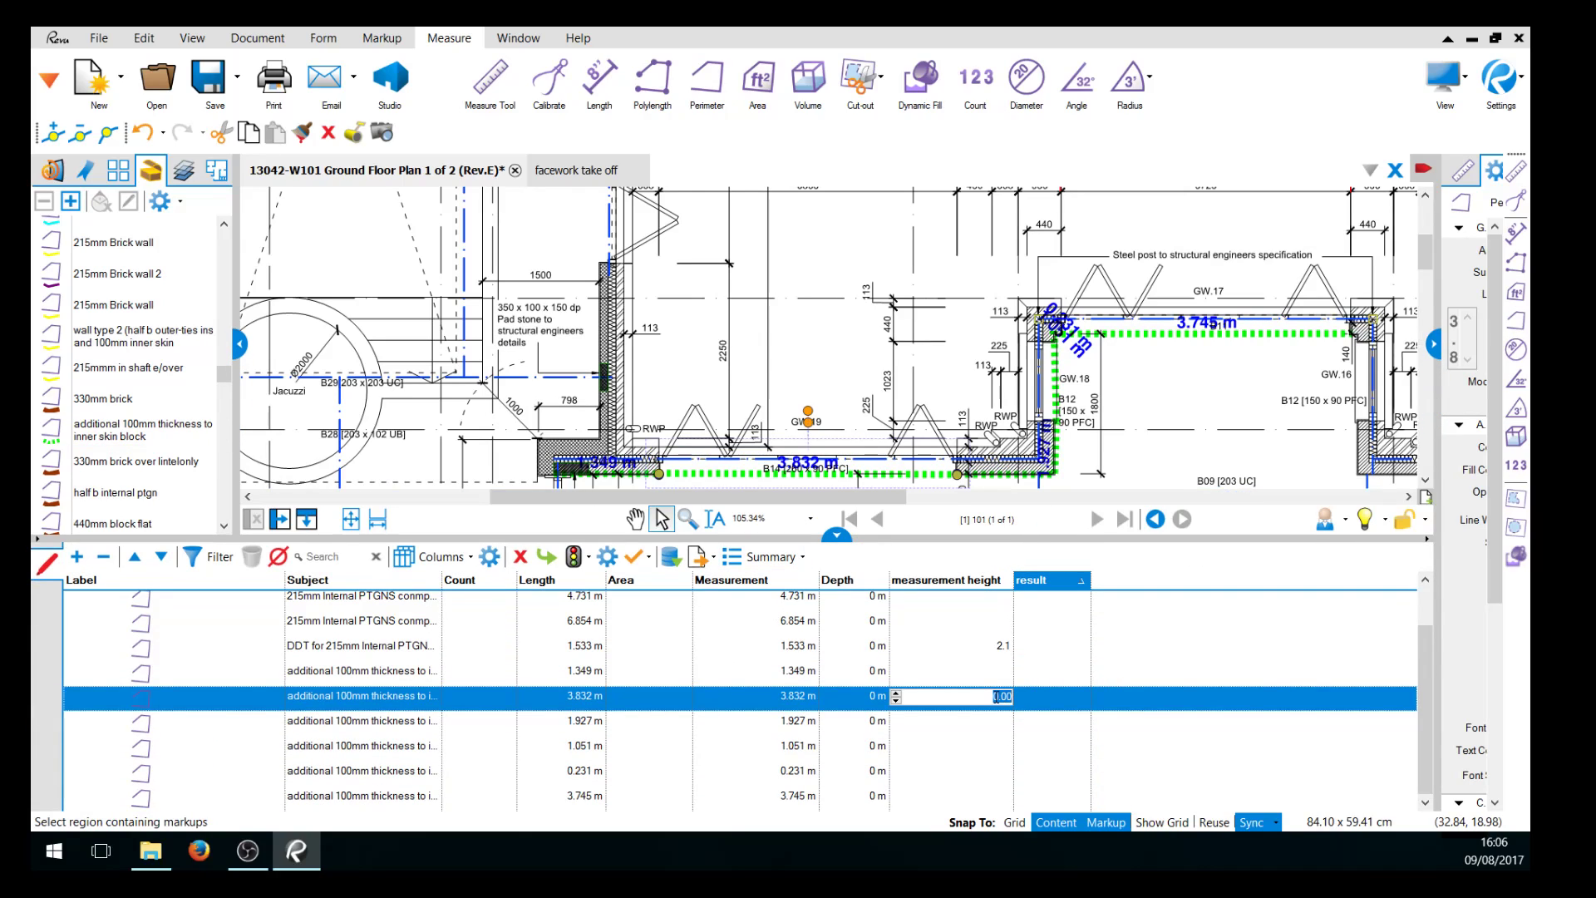
text(.6)
click(991, 748)
Set the measurement height of the inner skin measurement on the wall stub beside GW.19 to 3.2.
click(920, 665)
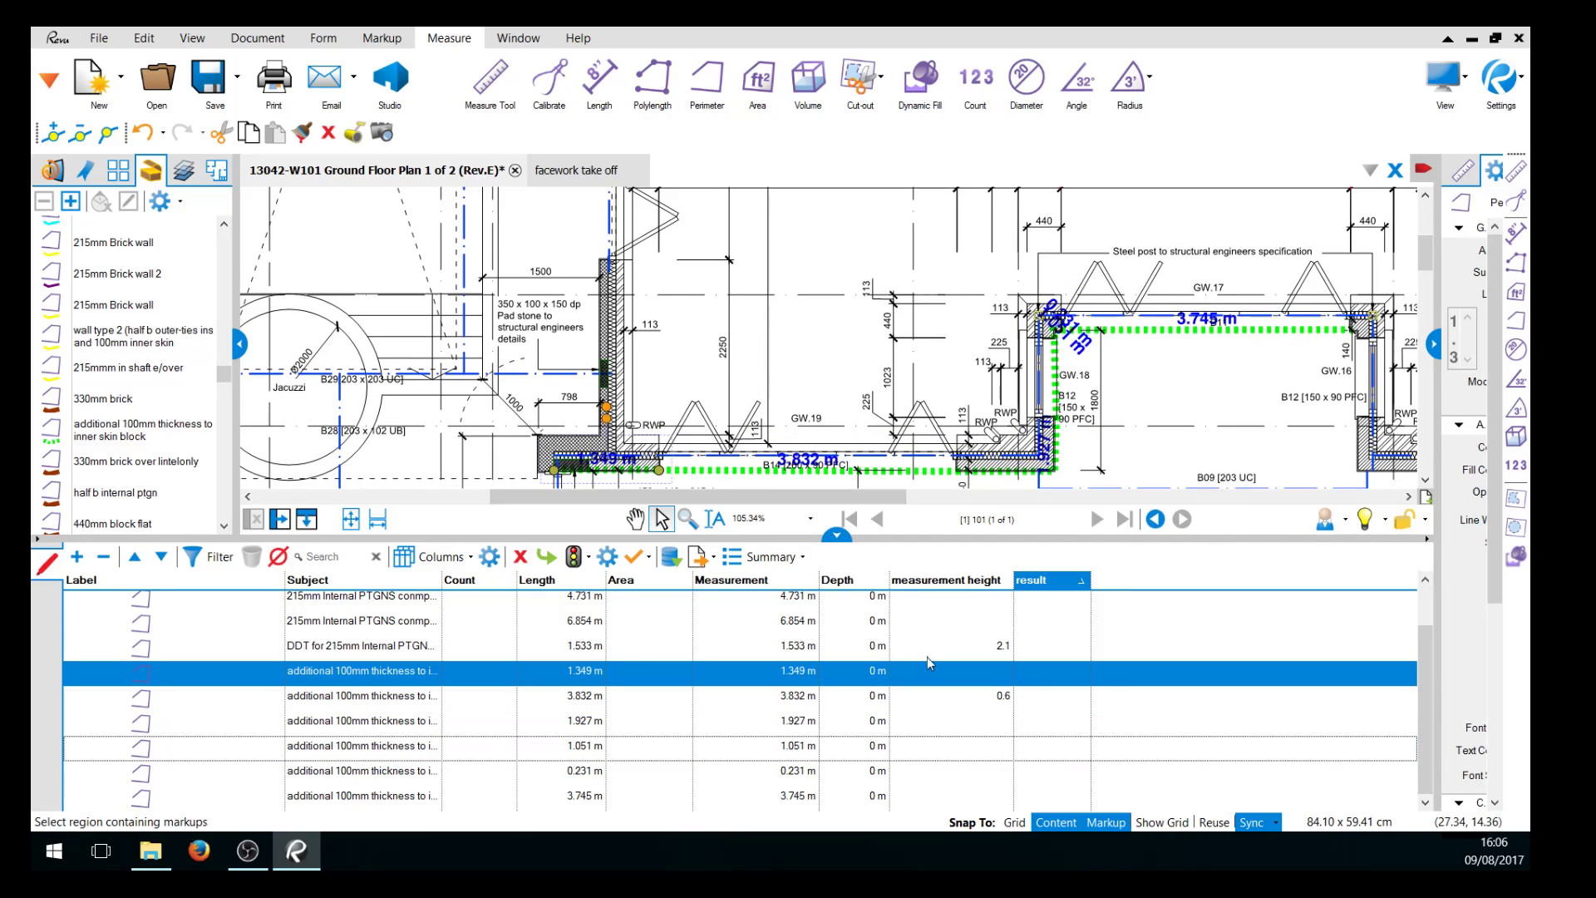
click(1004, 672)
text(3.2)
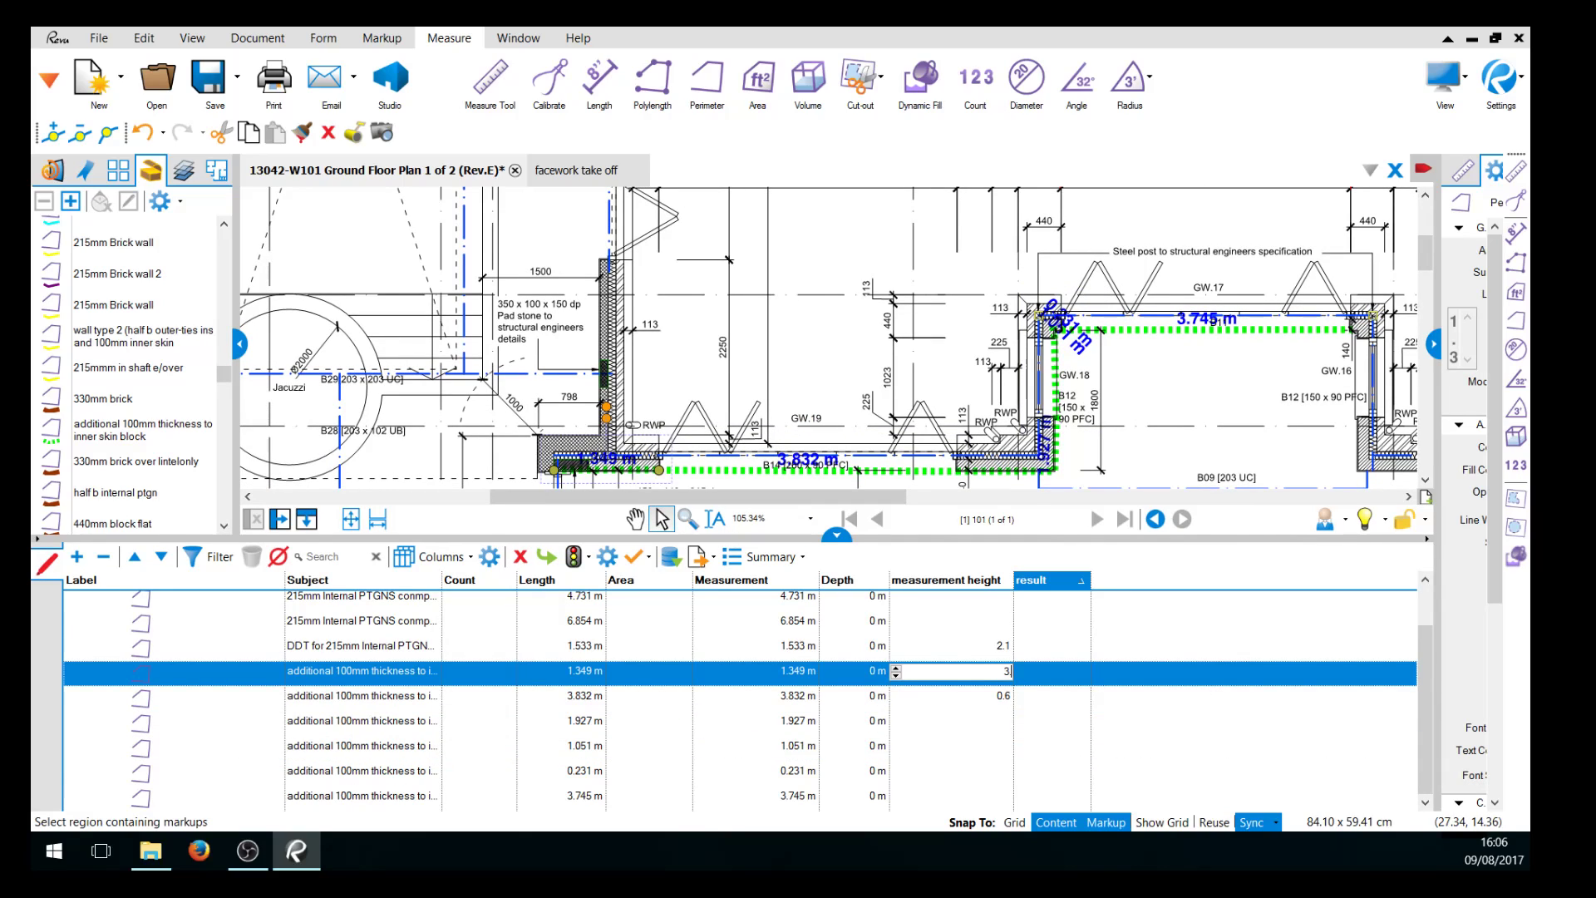
click(973, 738)
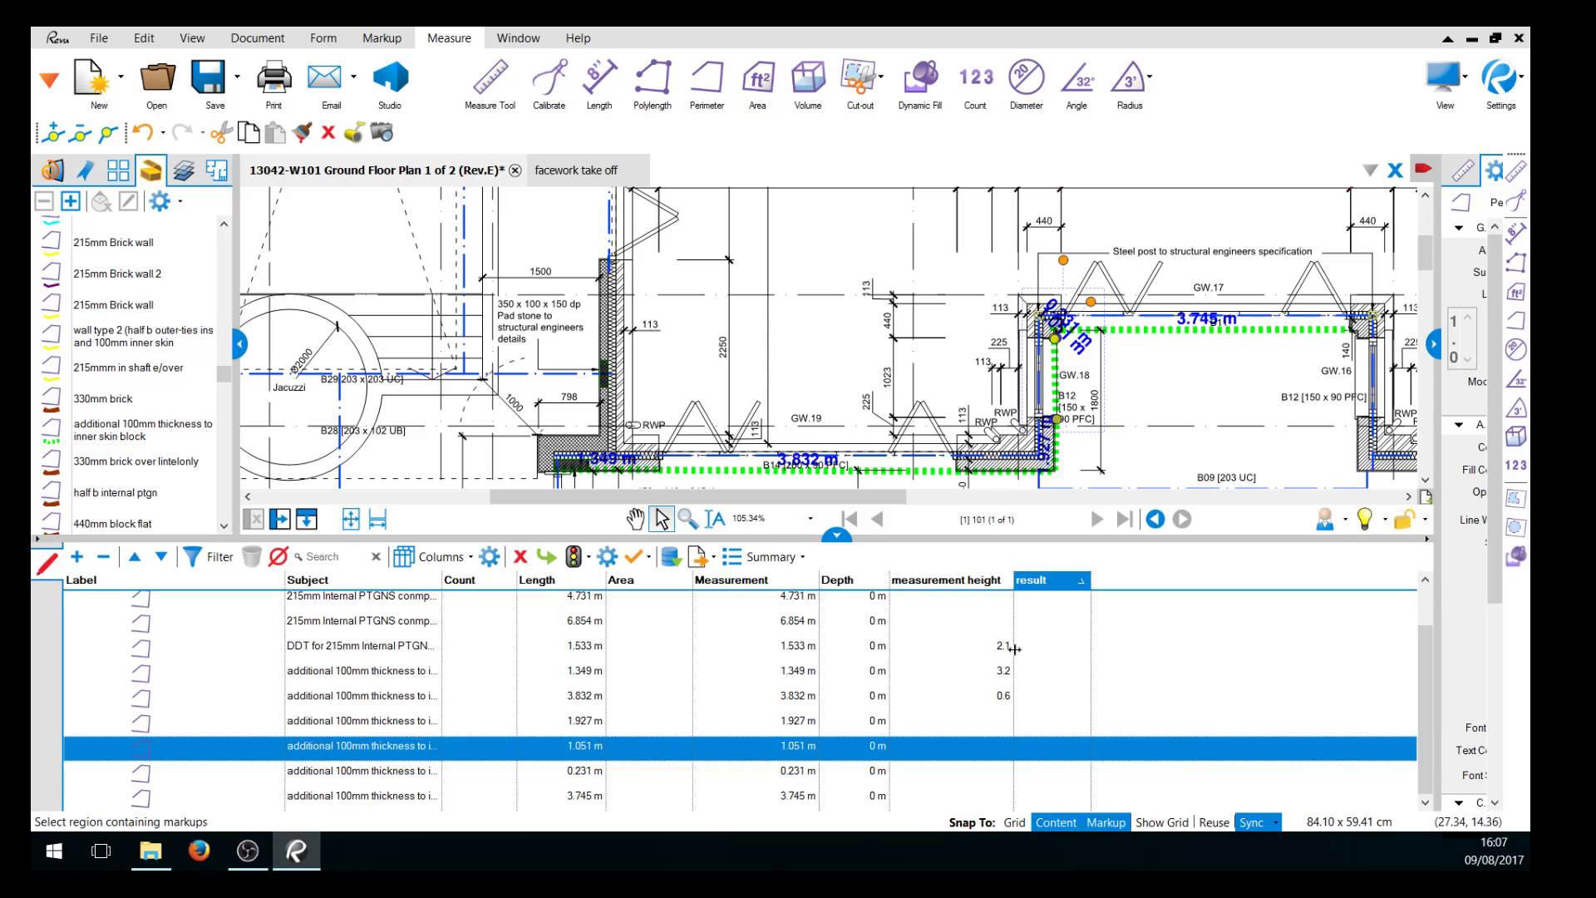
Reduce the markups list's height and sort it by measurement height in descending order.
click(1003, 700)
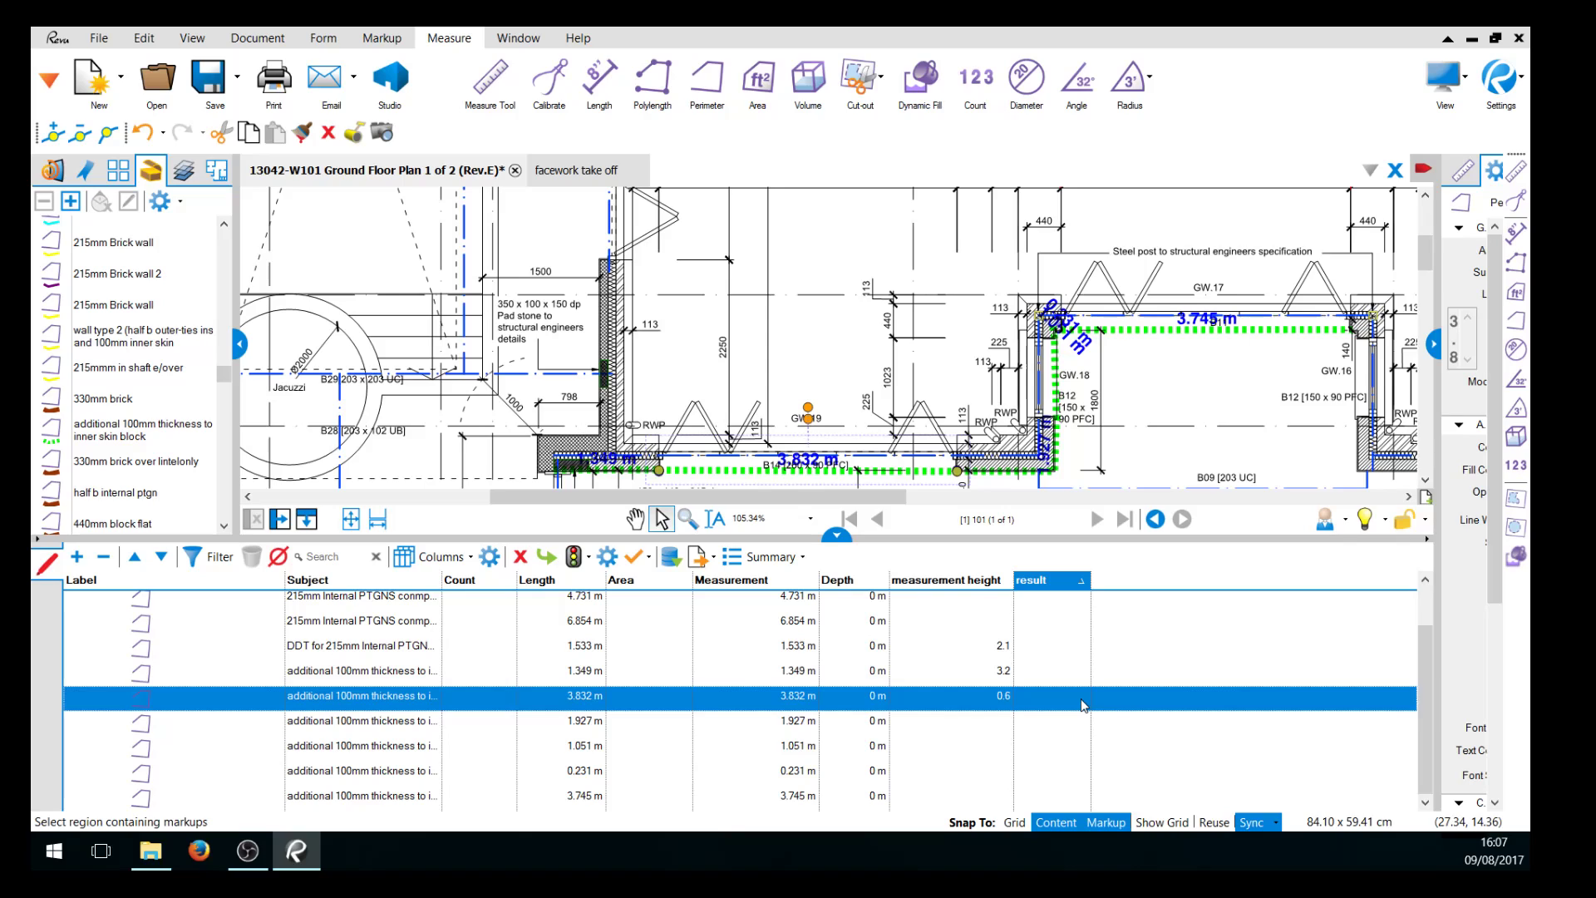
drag(842, 544, 842, 606)
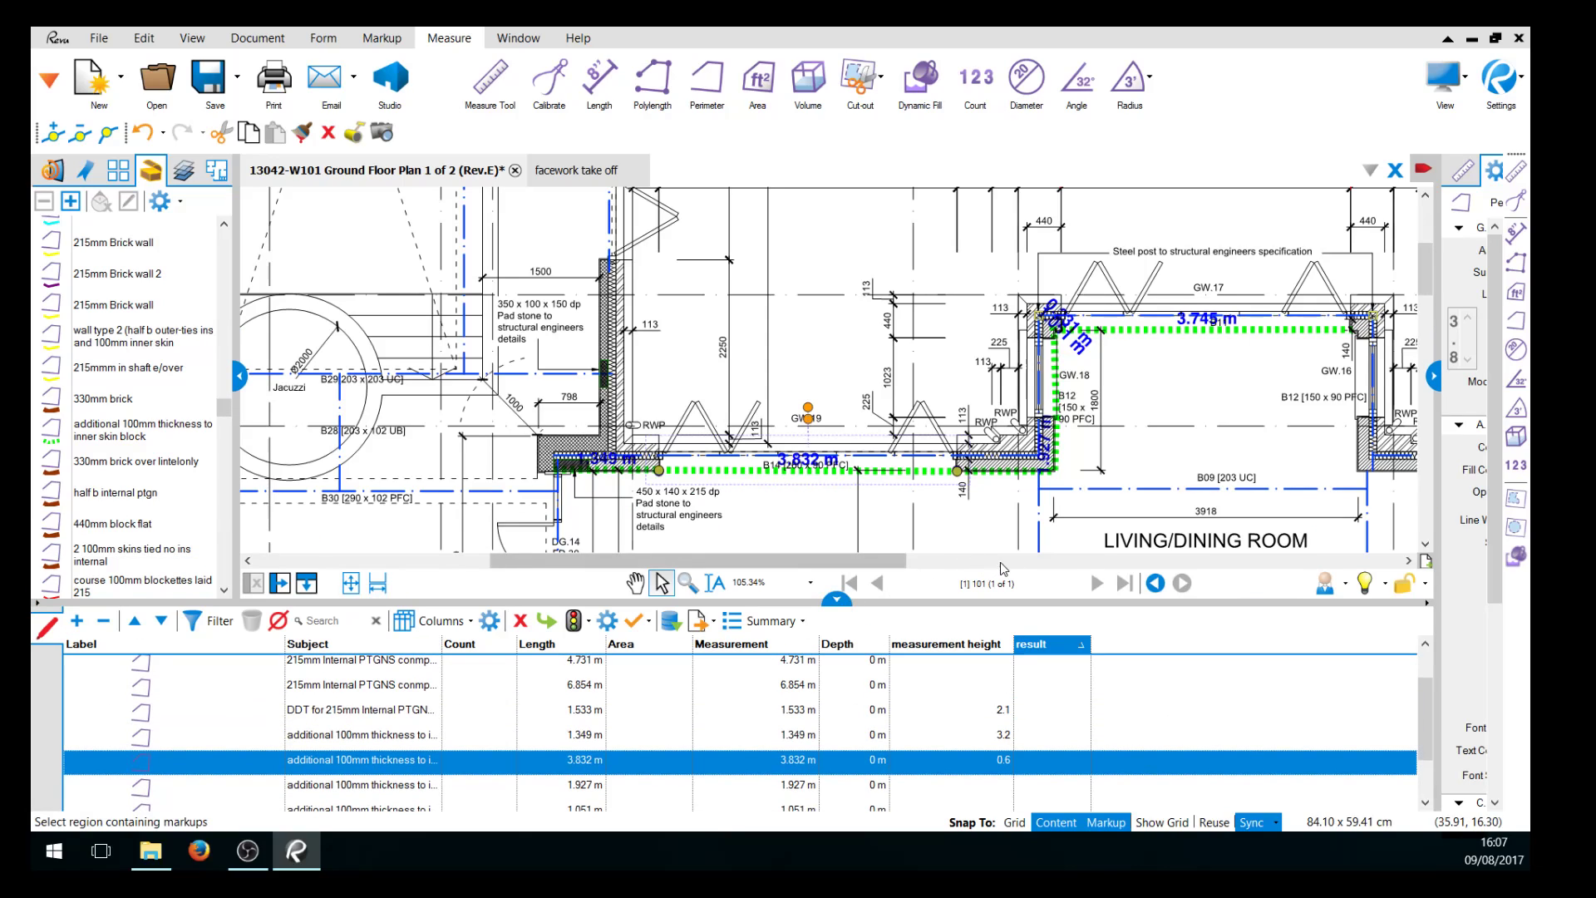
click(979, 645)
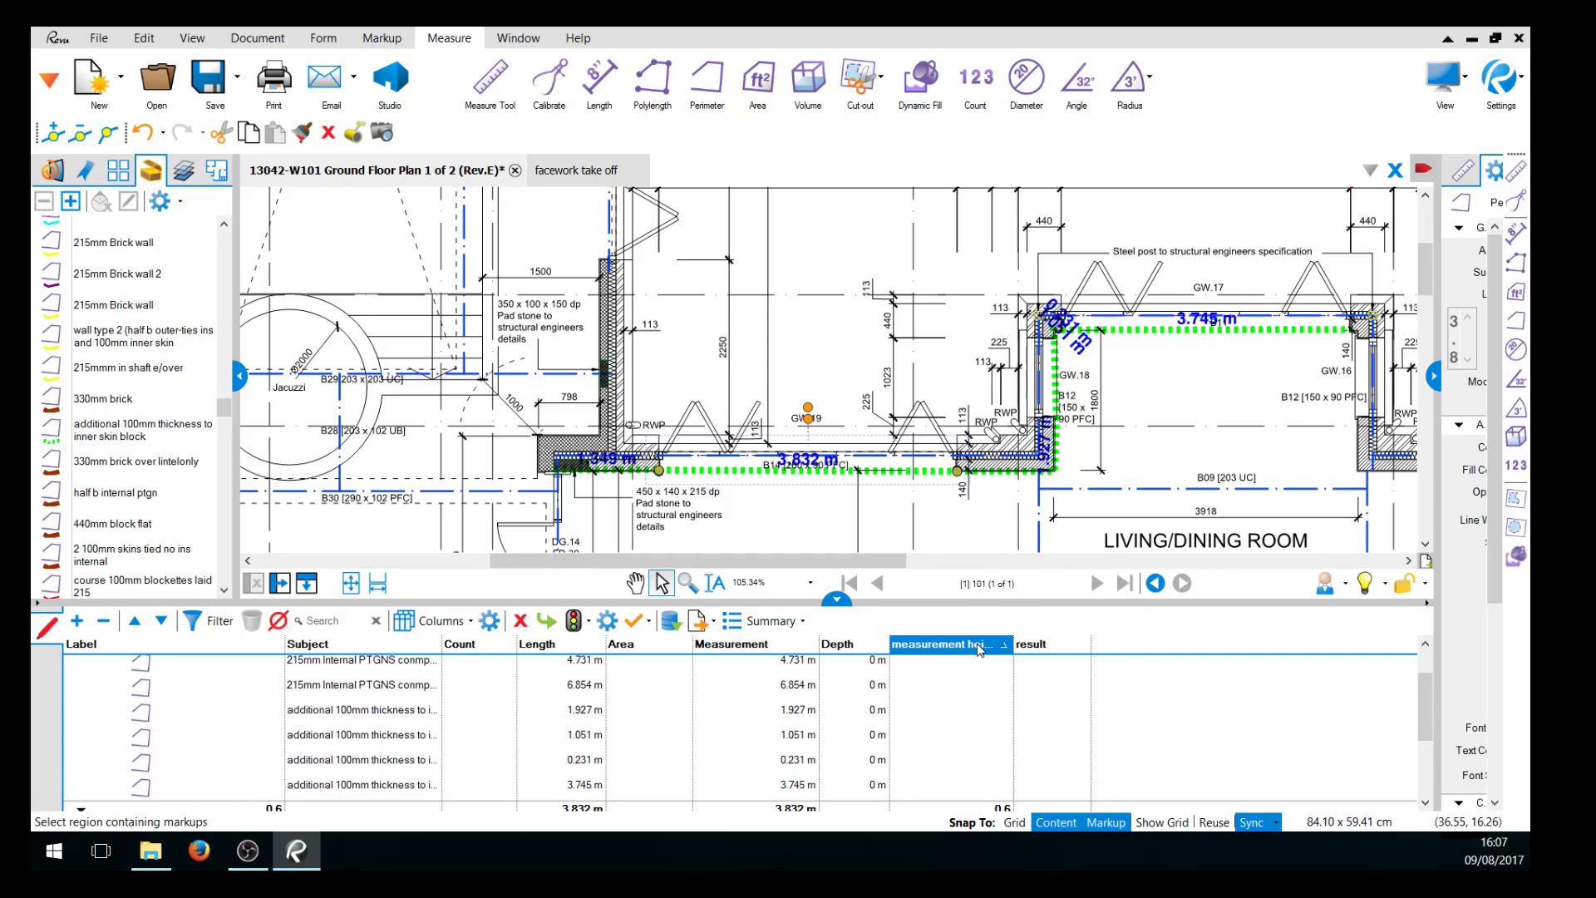
click(980, 646)
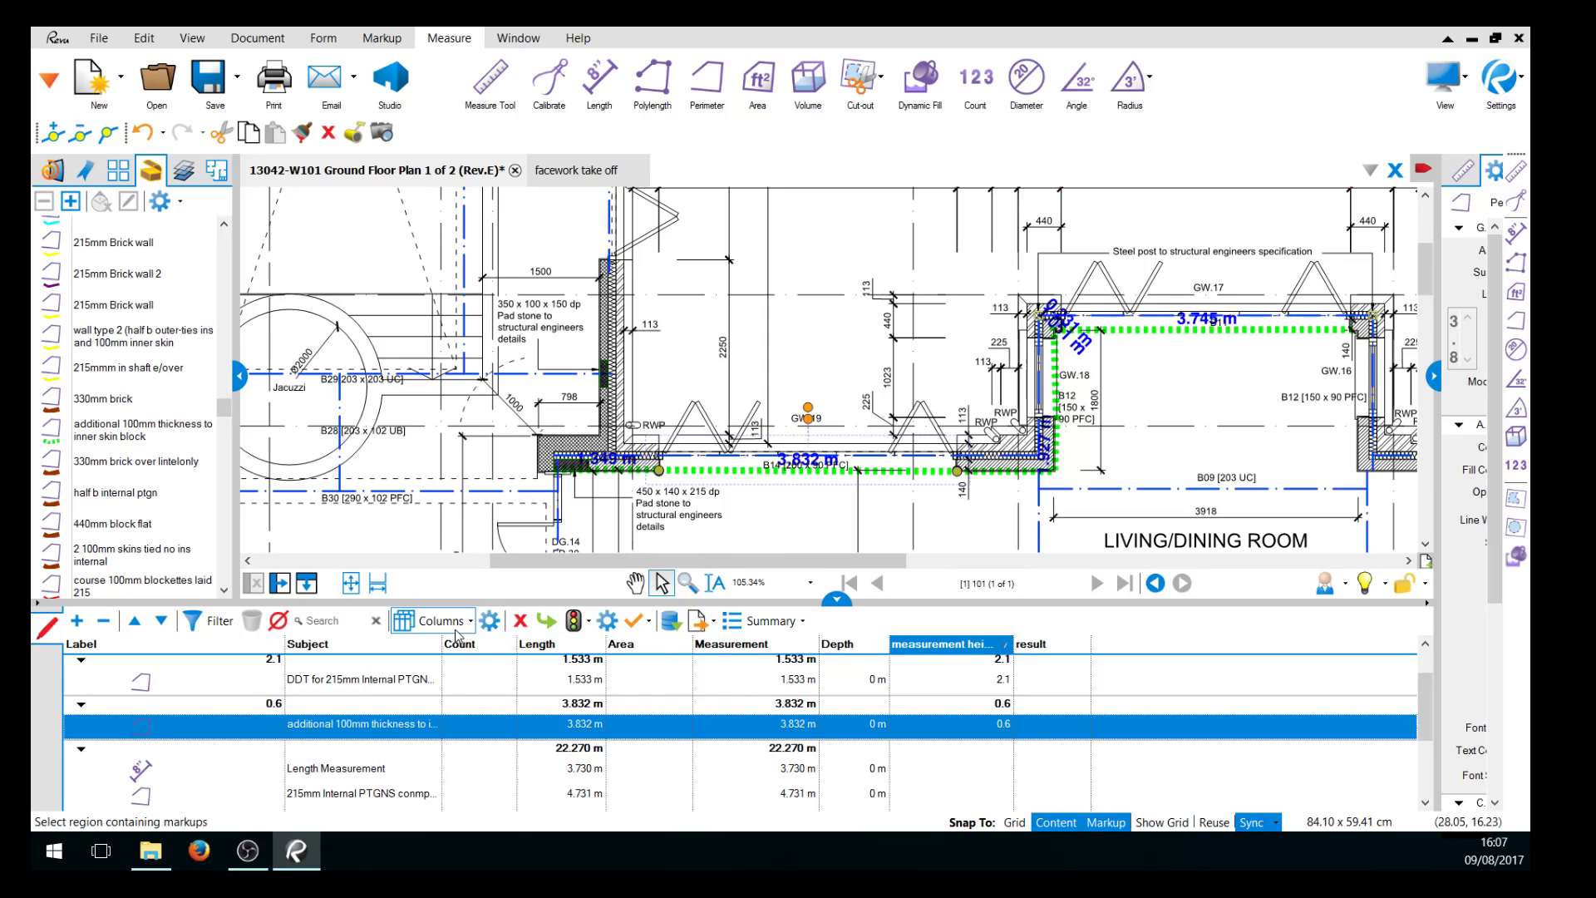
Open the column management settings and examine the measurement height and result entries in the display order and custom columns.
click(490, 622)
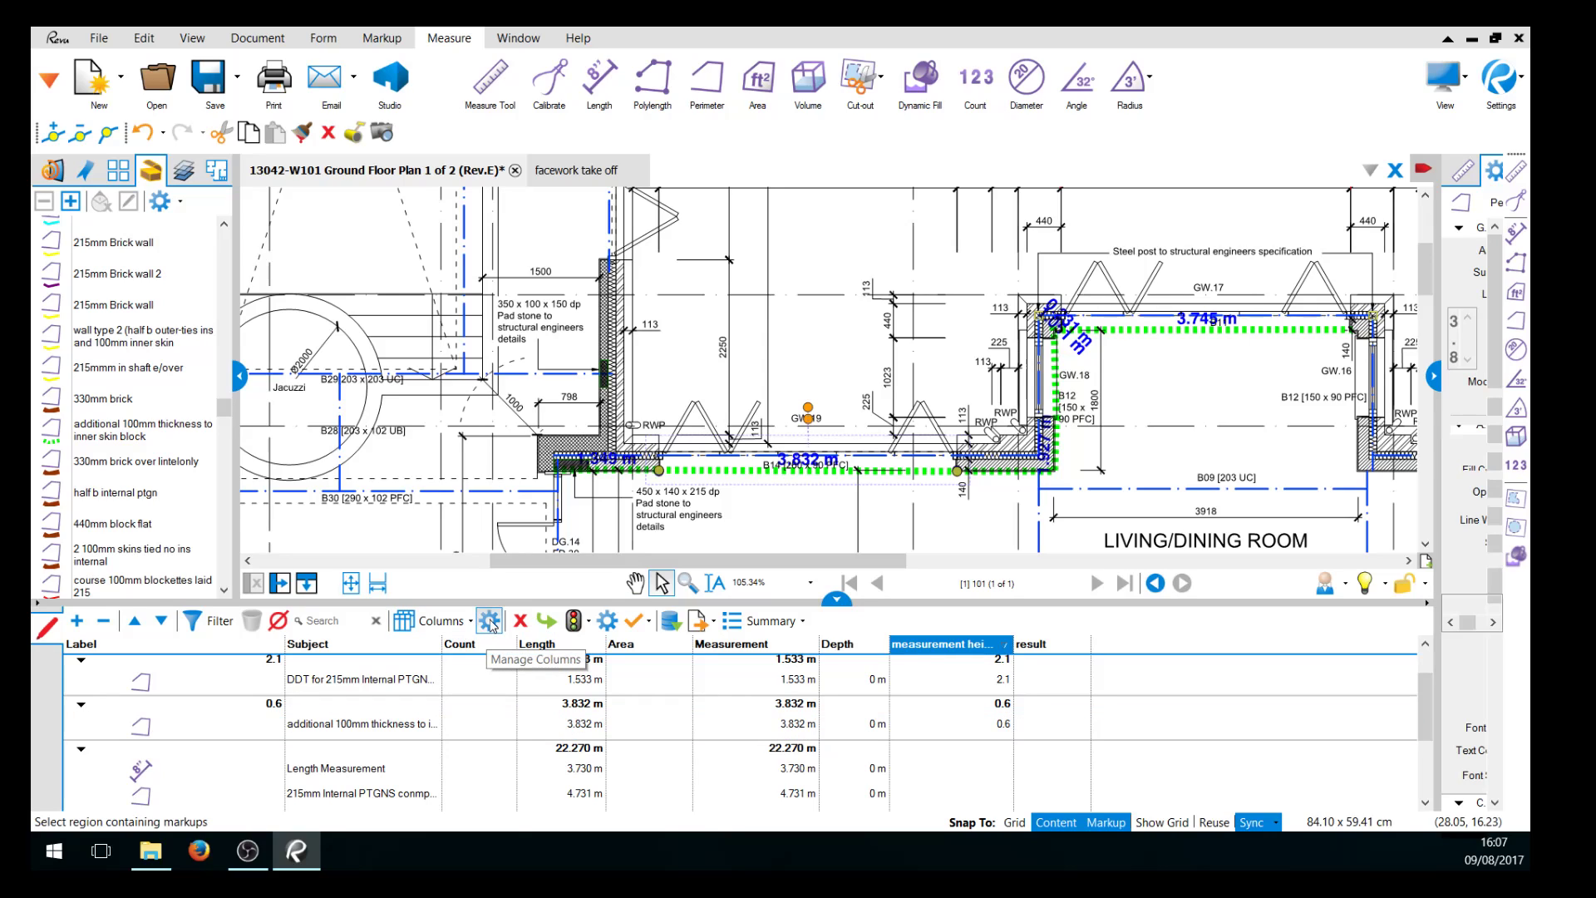
scroll(748, 418, down, 7)
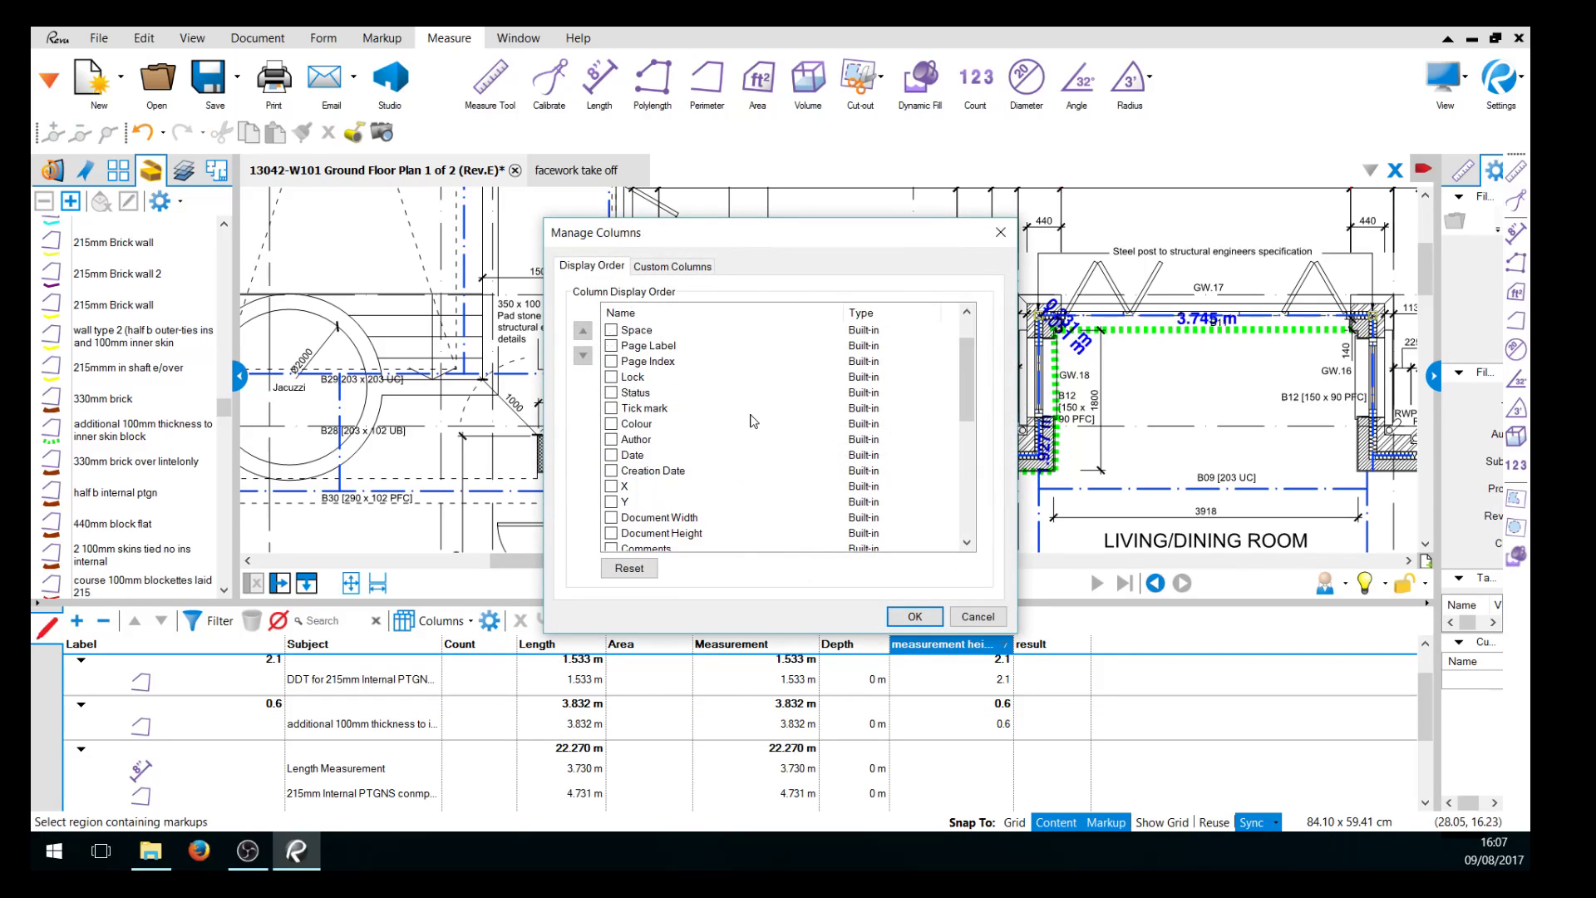
scroll(728, 443, up, 5)
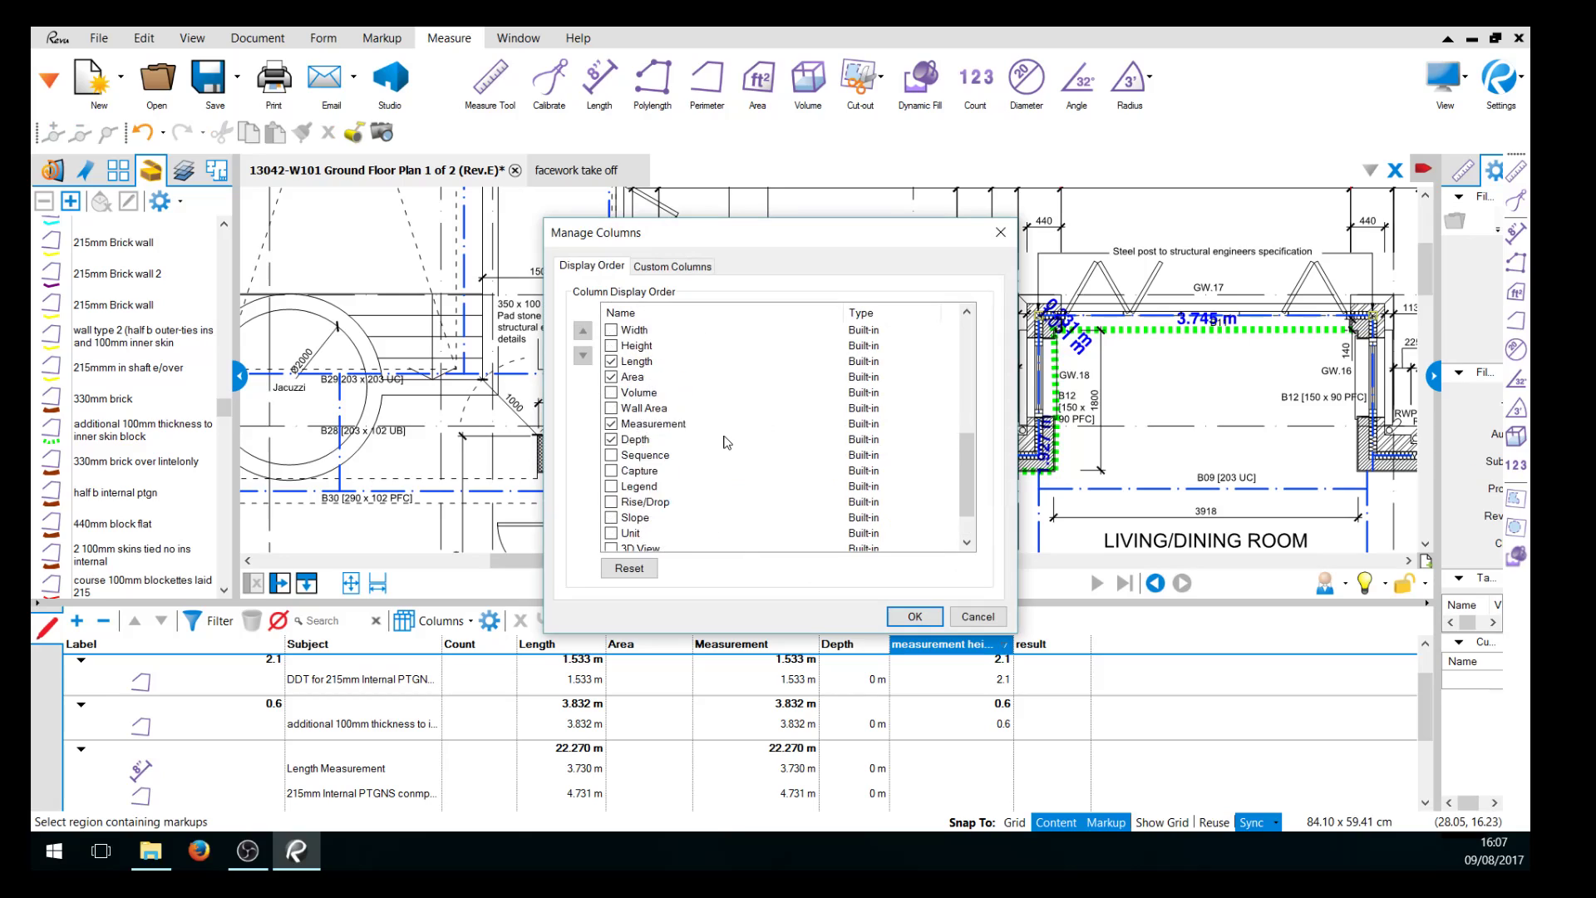
scroll(727, 443, down, 5)
click(883, 521)
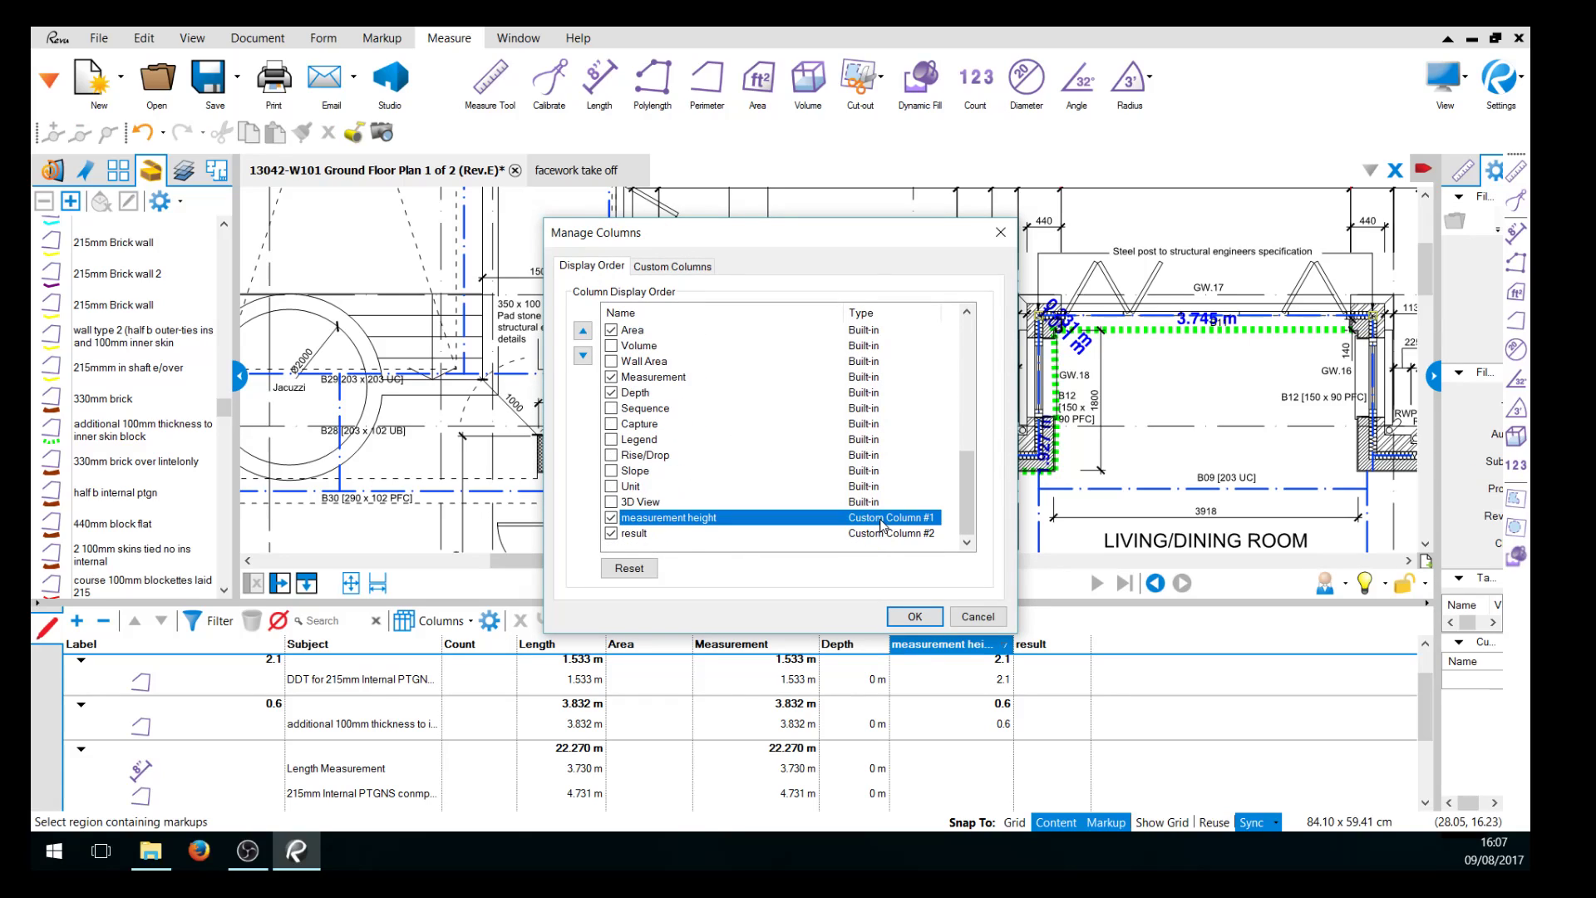
click(878, 536)
click(685, 520)
click(683, 534)
click(674, 268)
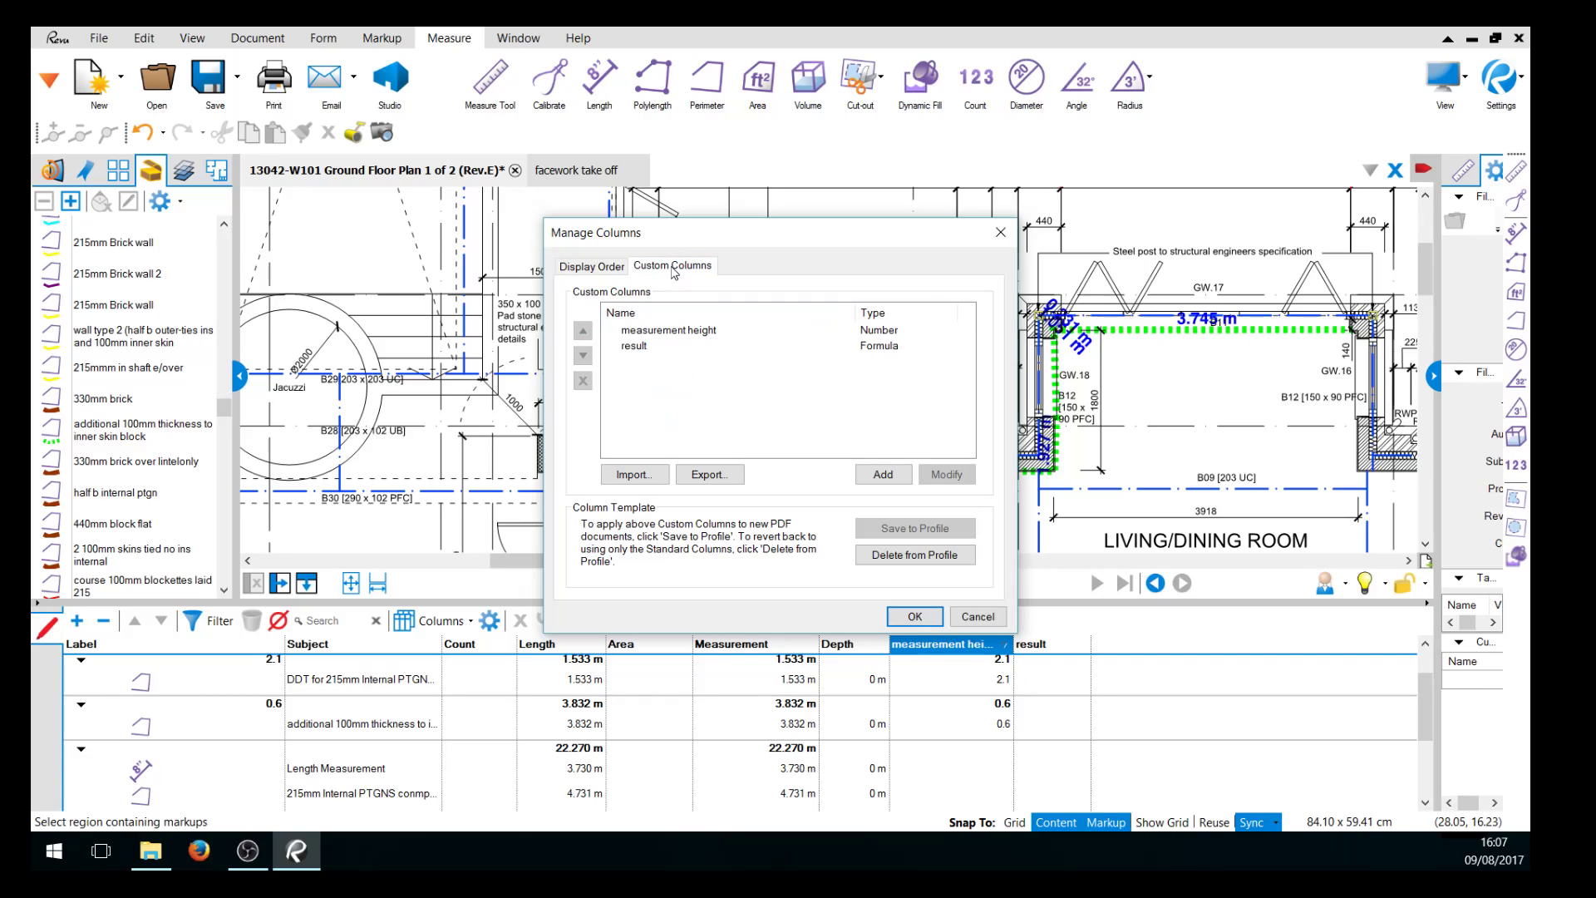
Open the measurement height custom column for modification, choose Number as its type and accept its settings.
click(715, 333)
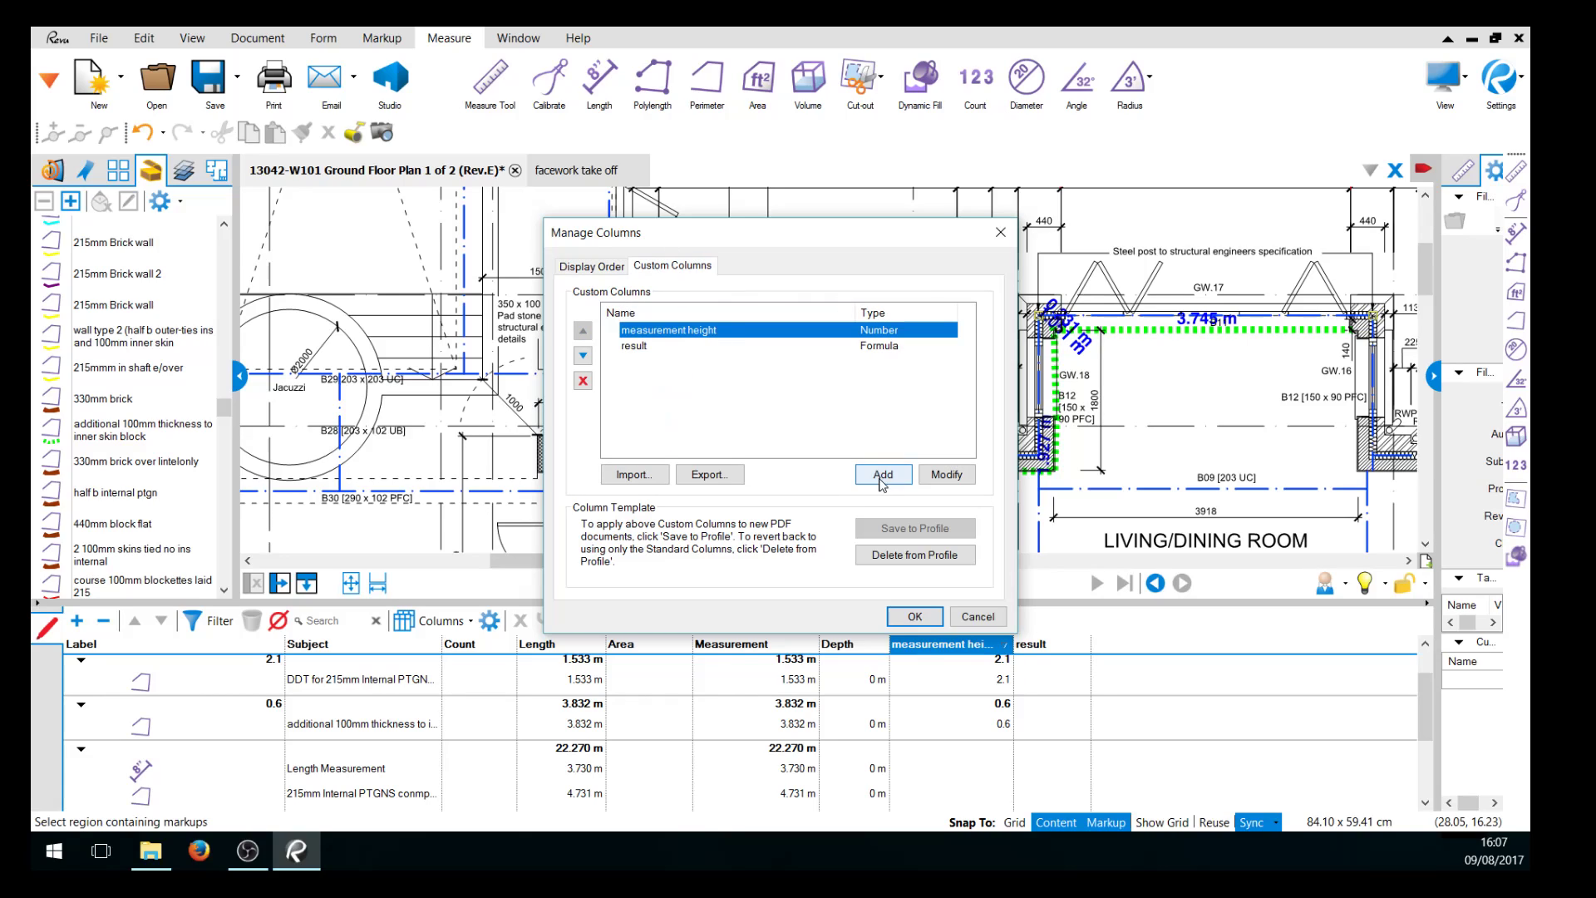
click(945, 474)
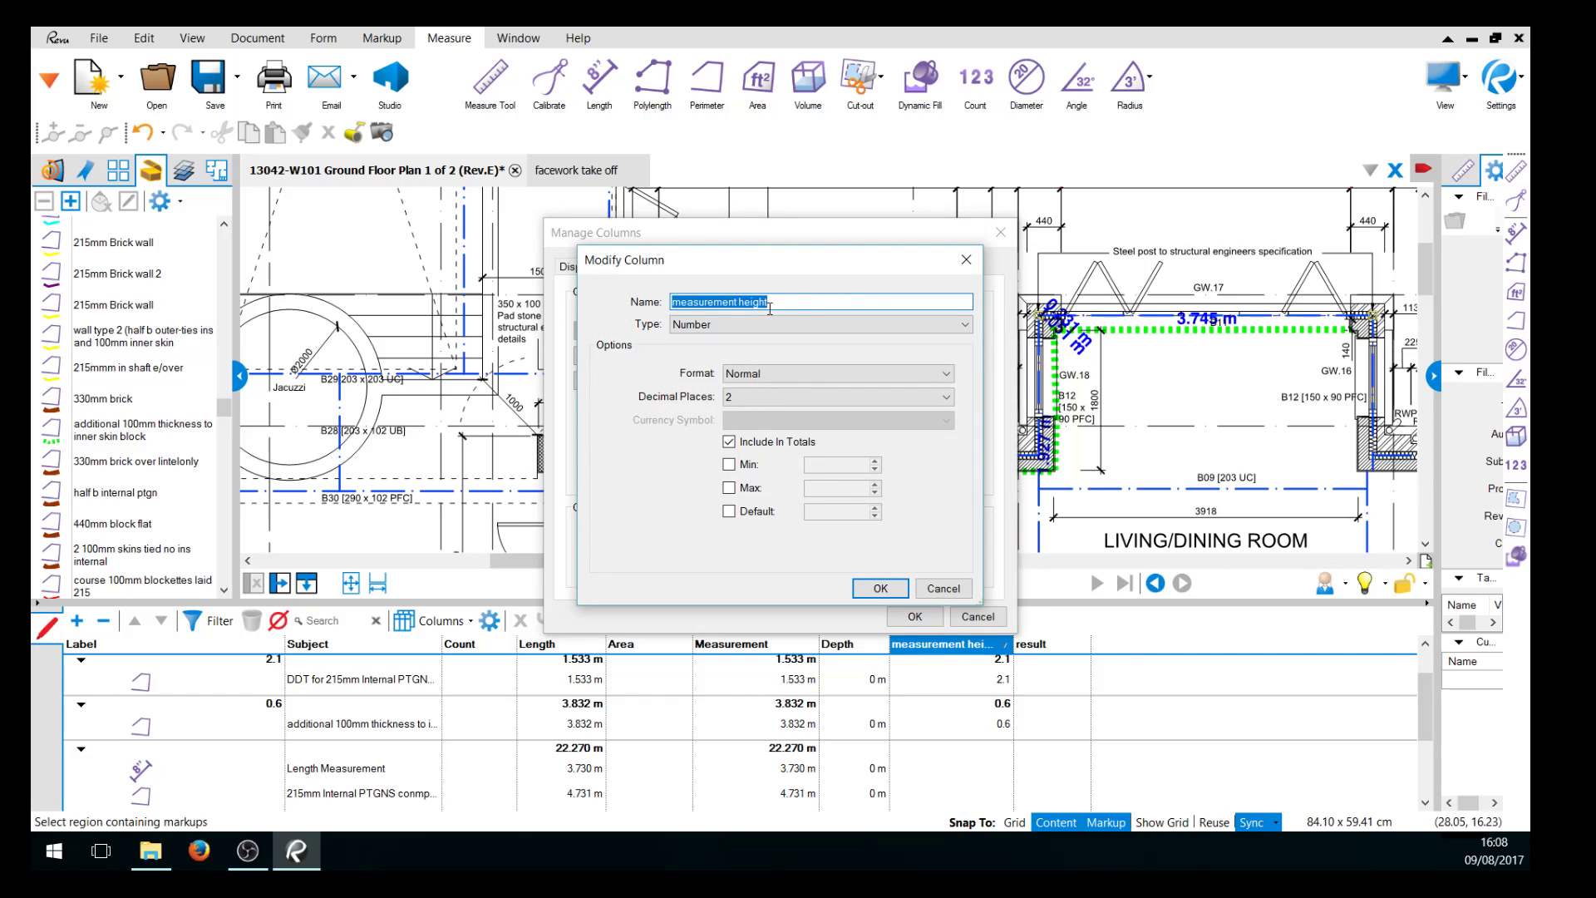
click(967, 325)
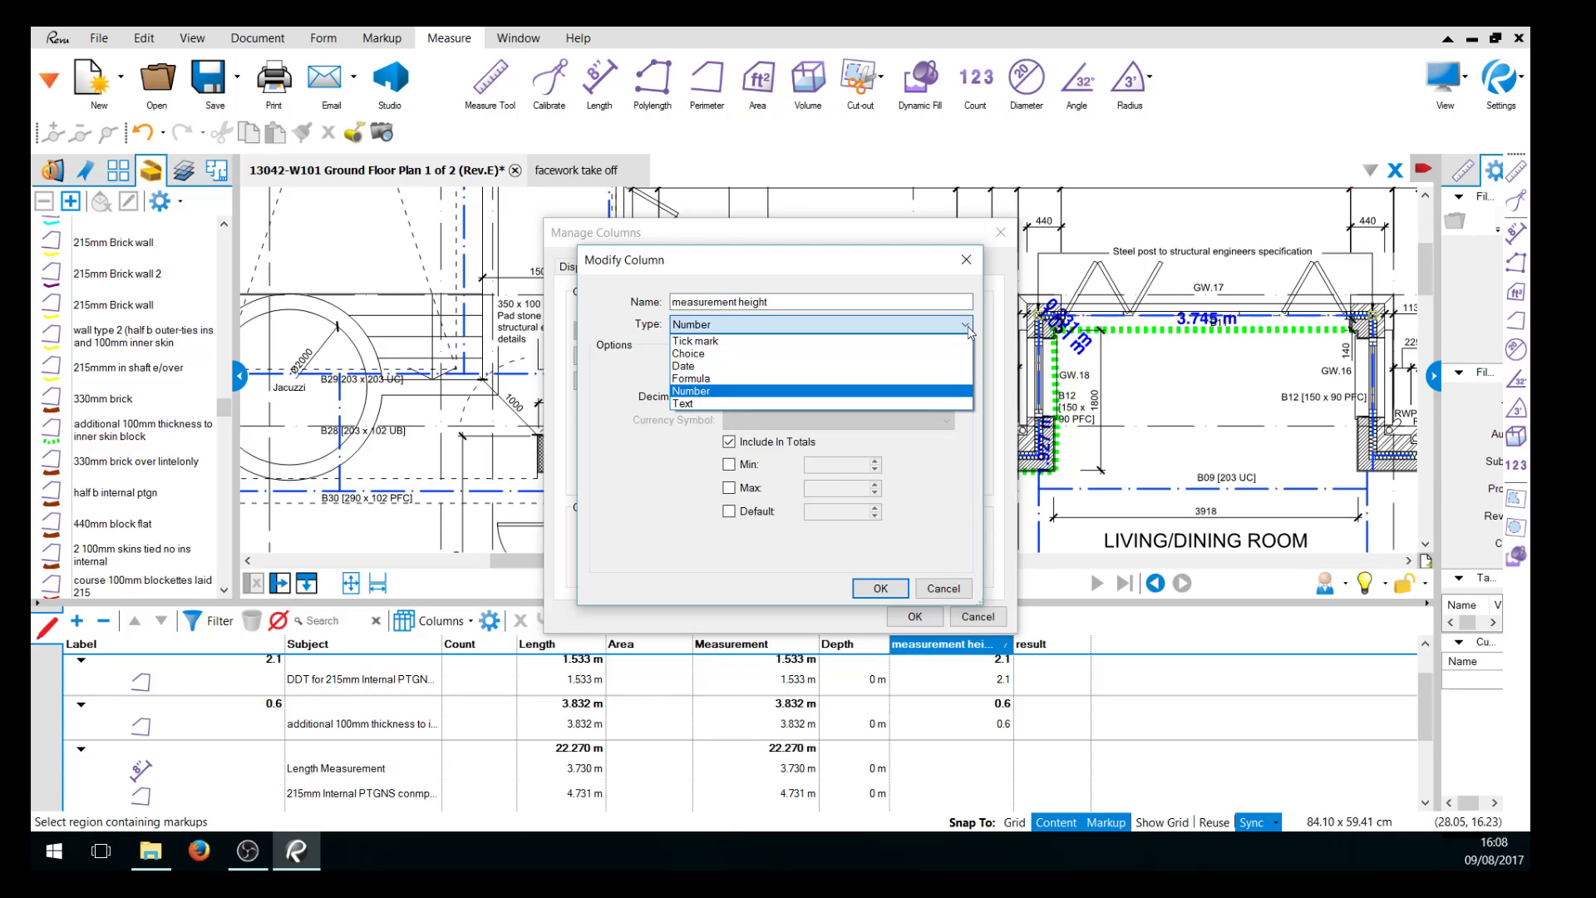
click(947, 391)
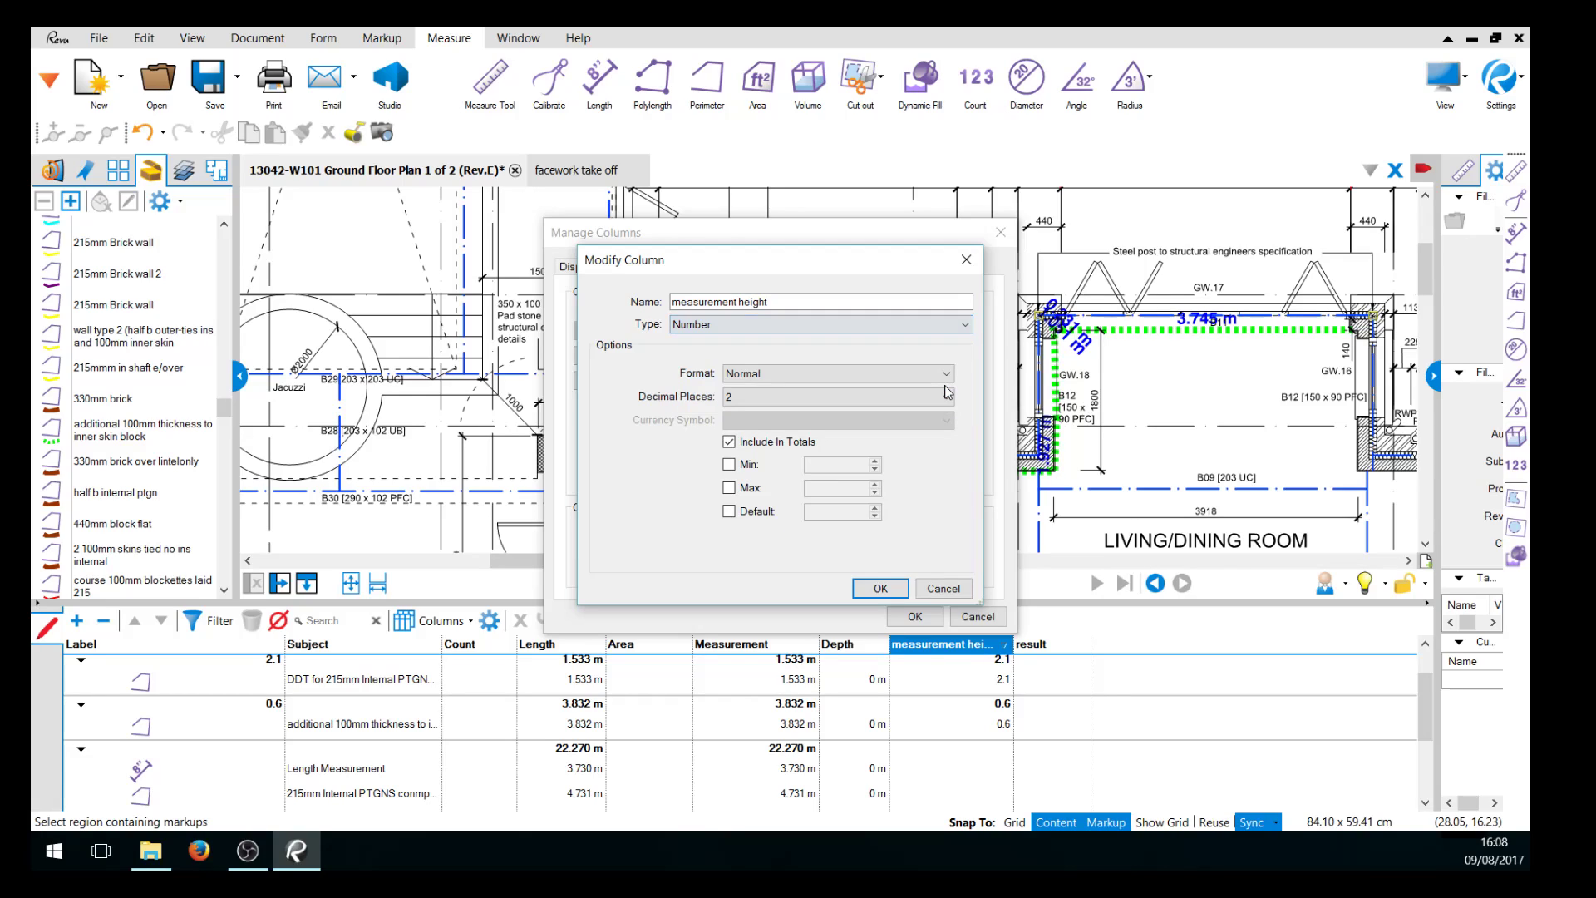
click(969, 327)
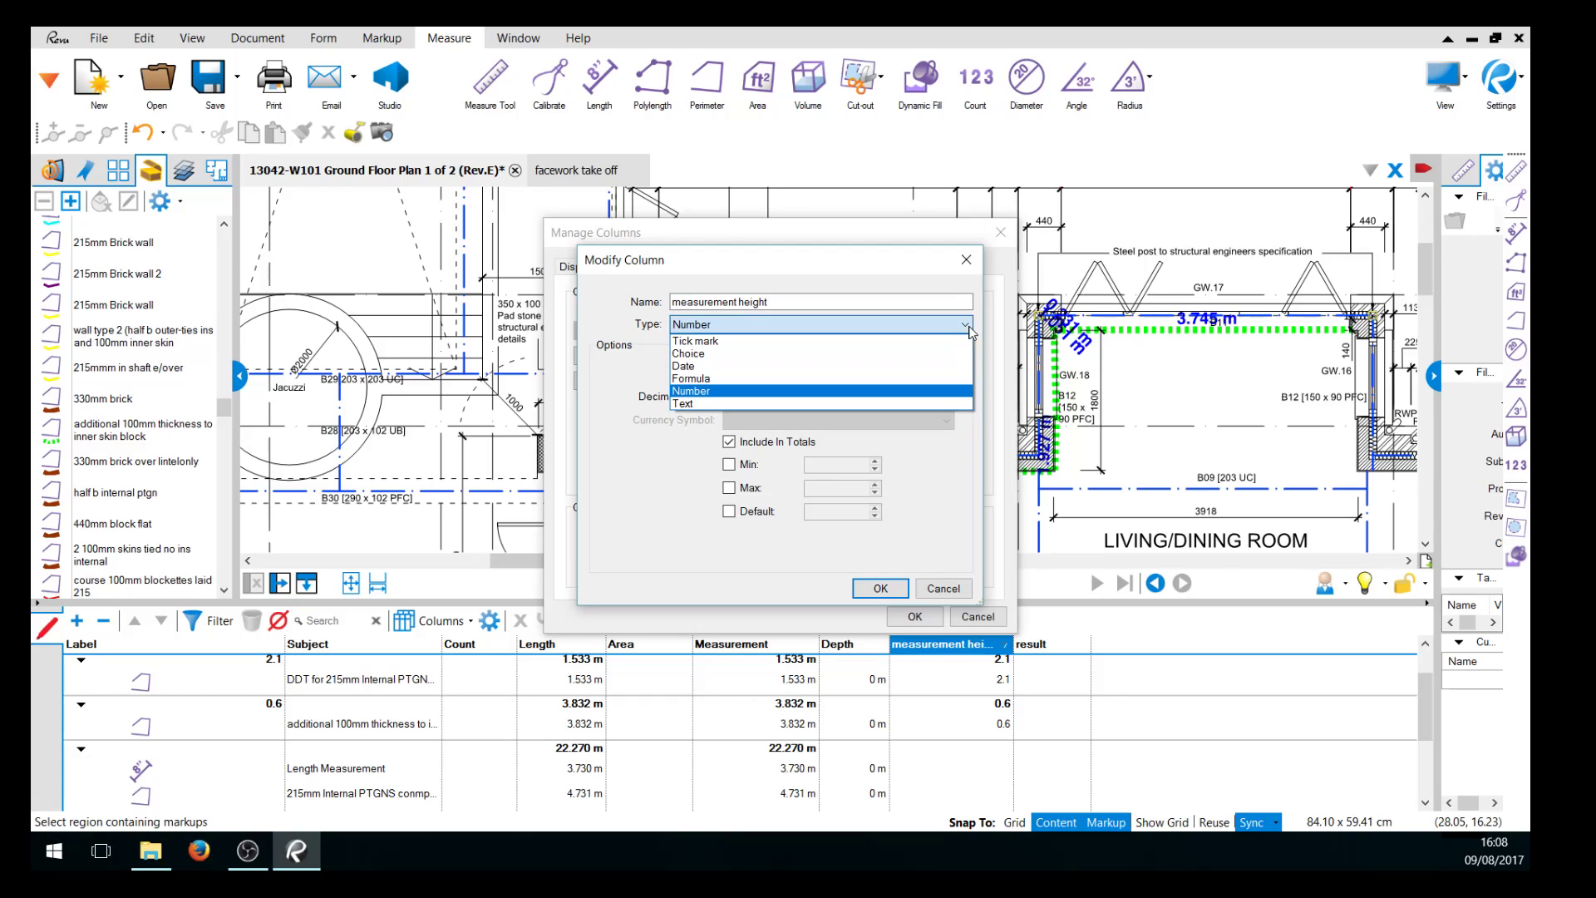
click(900, 391)
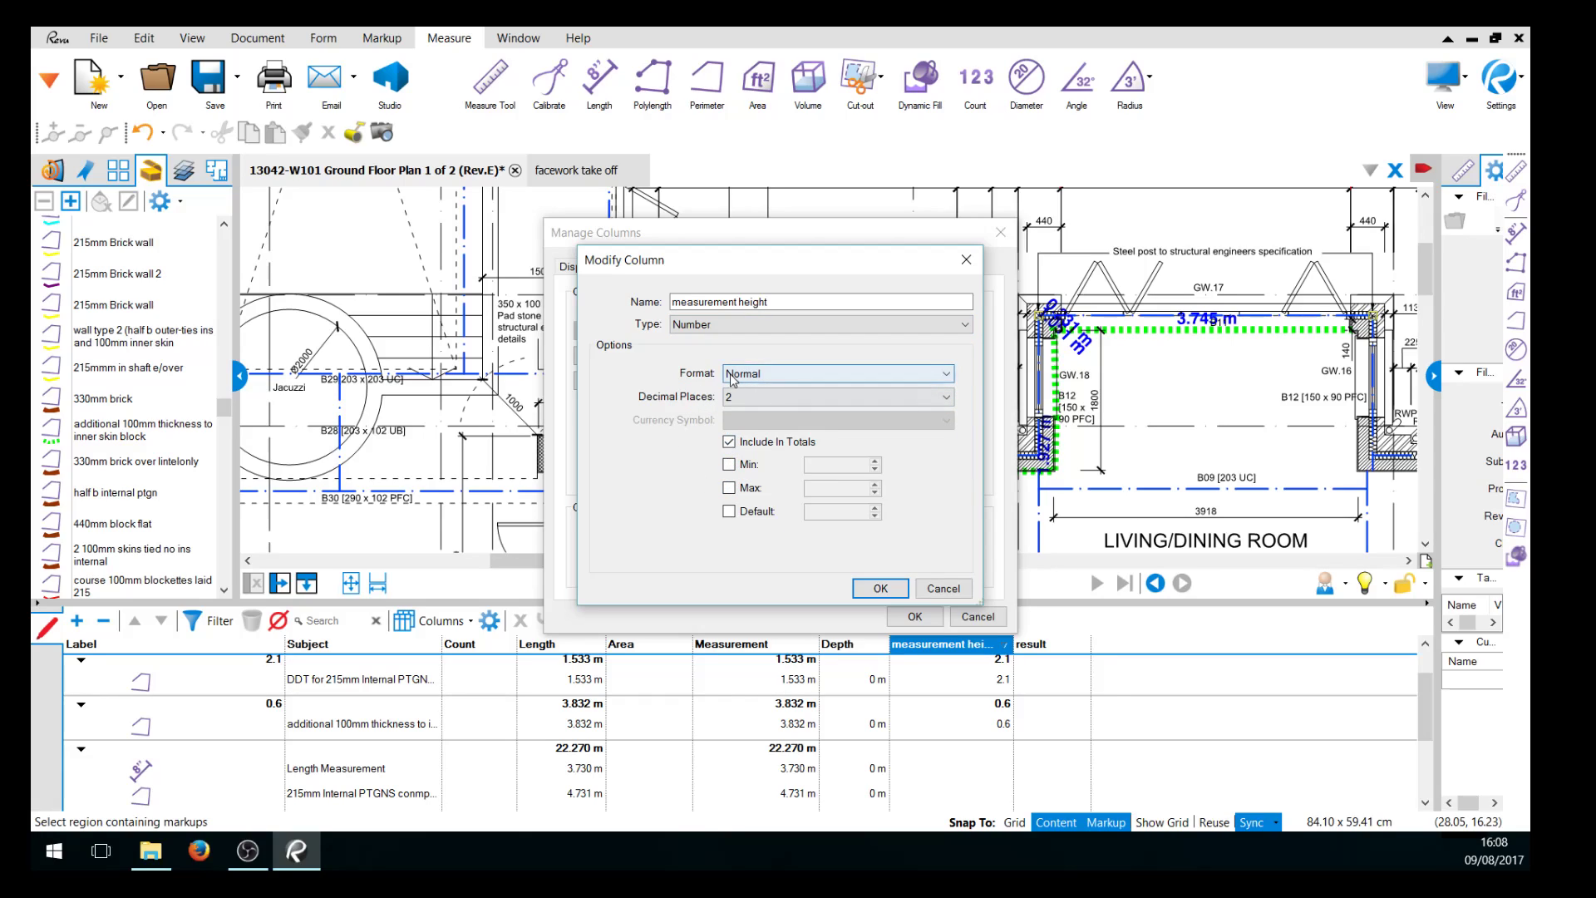
click(870, 588)
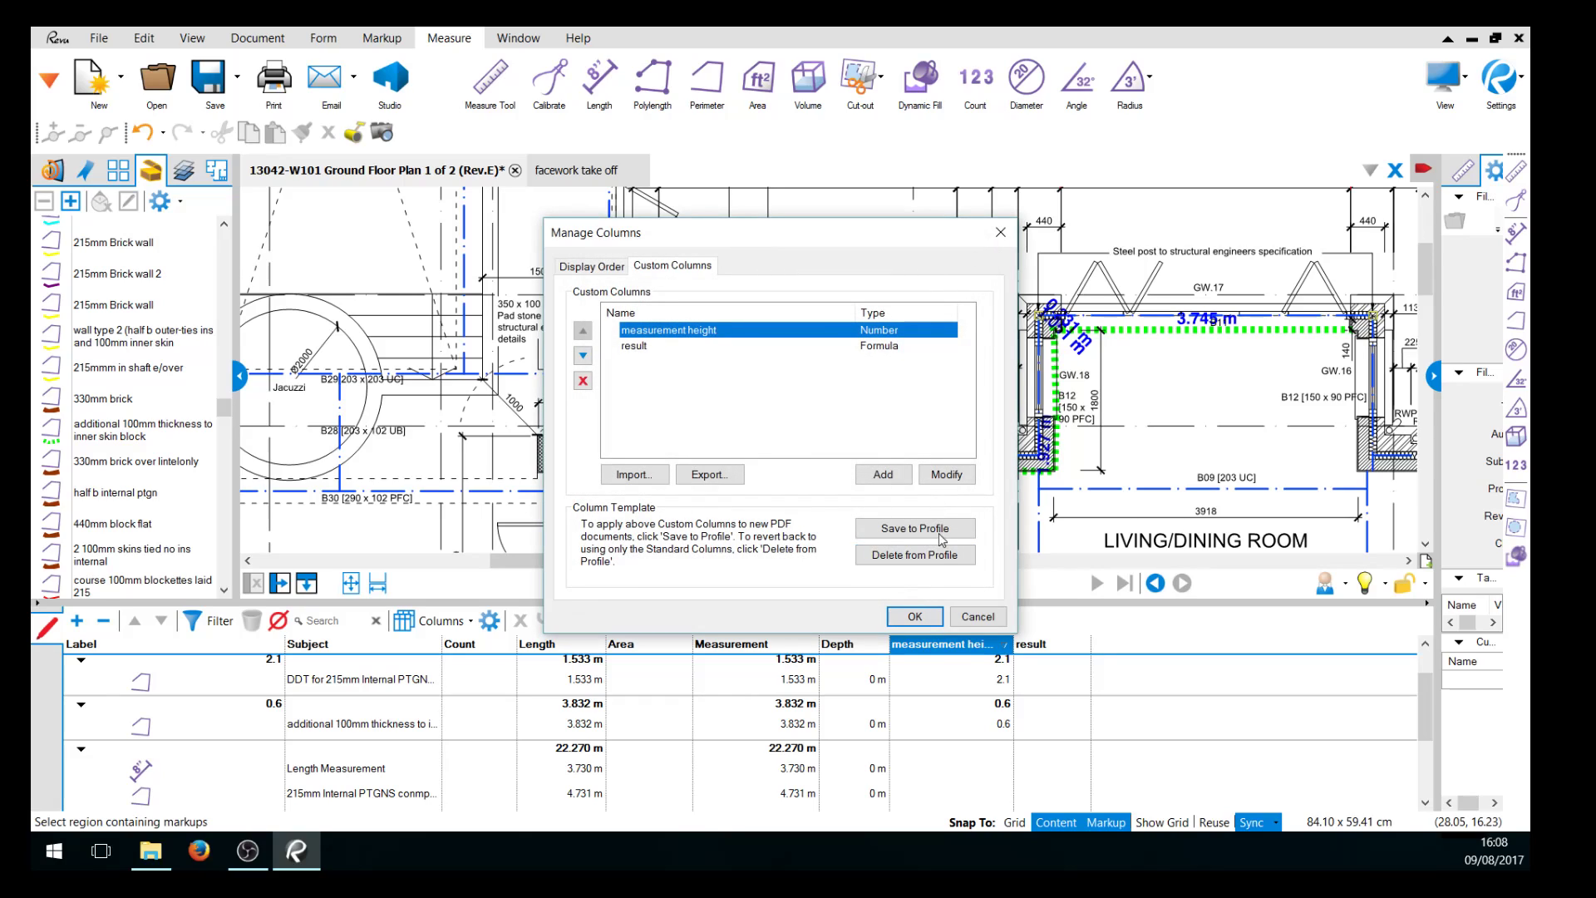
Save the custom columns to the profile as the template for current and new PDFs, and close the column management settings.
click(926, 614)
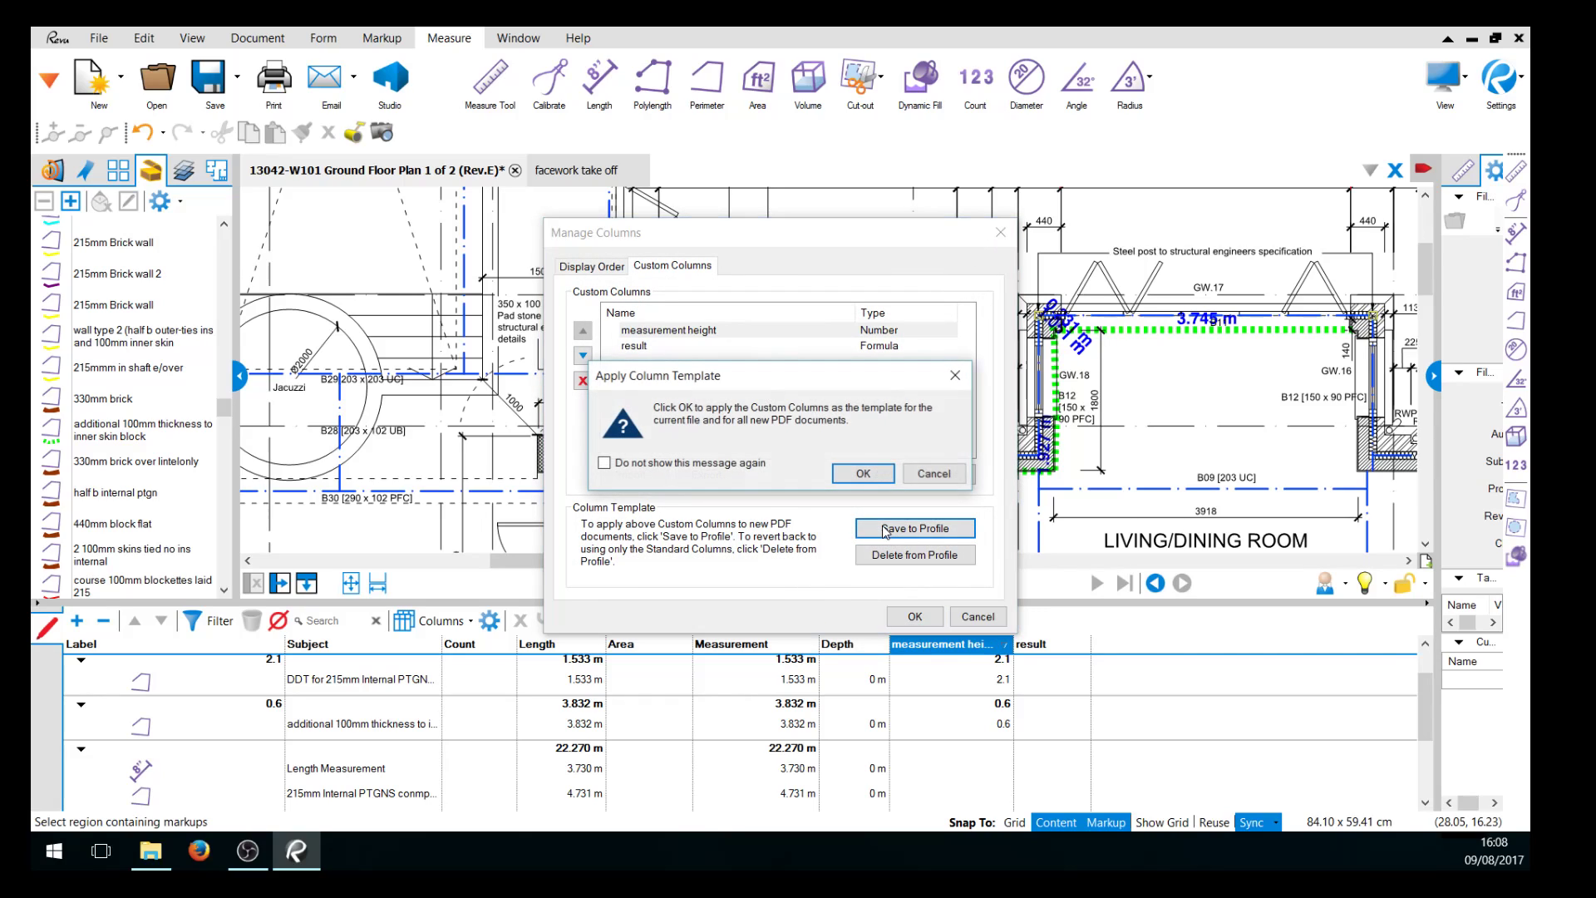
click(863, 473)
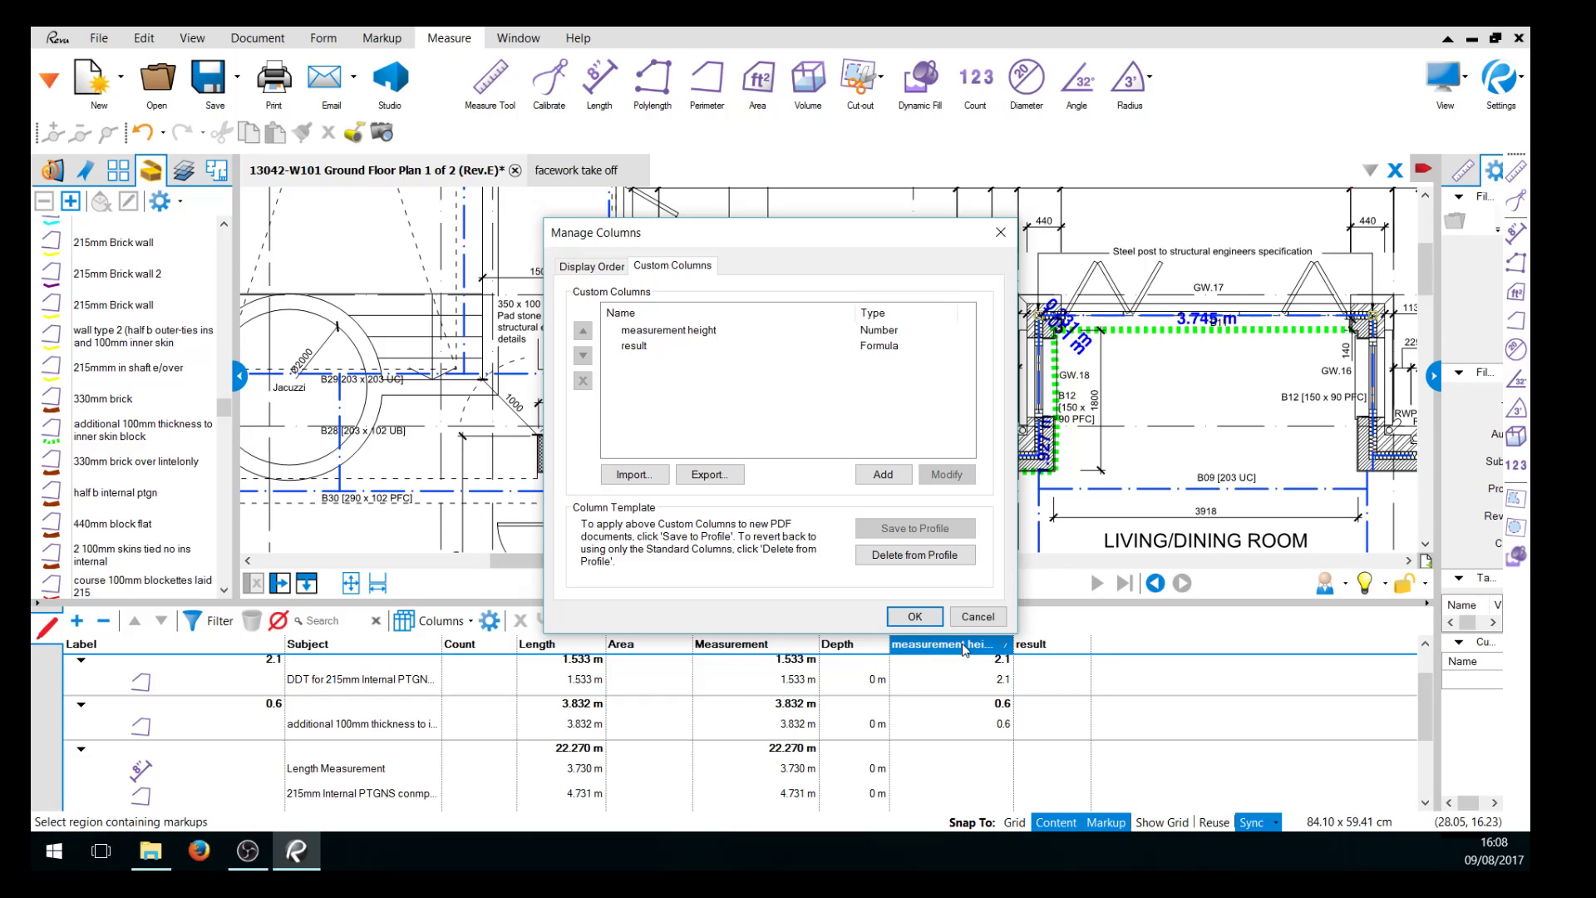
click(915, 616)
Set the measurement height of the 4.731 m 215mm internal partition measurement to 0.36.
scroll(948, 740, down, 5)
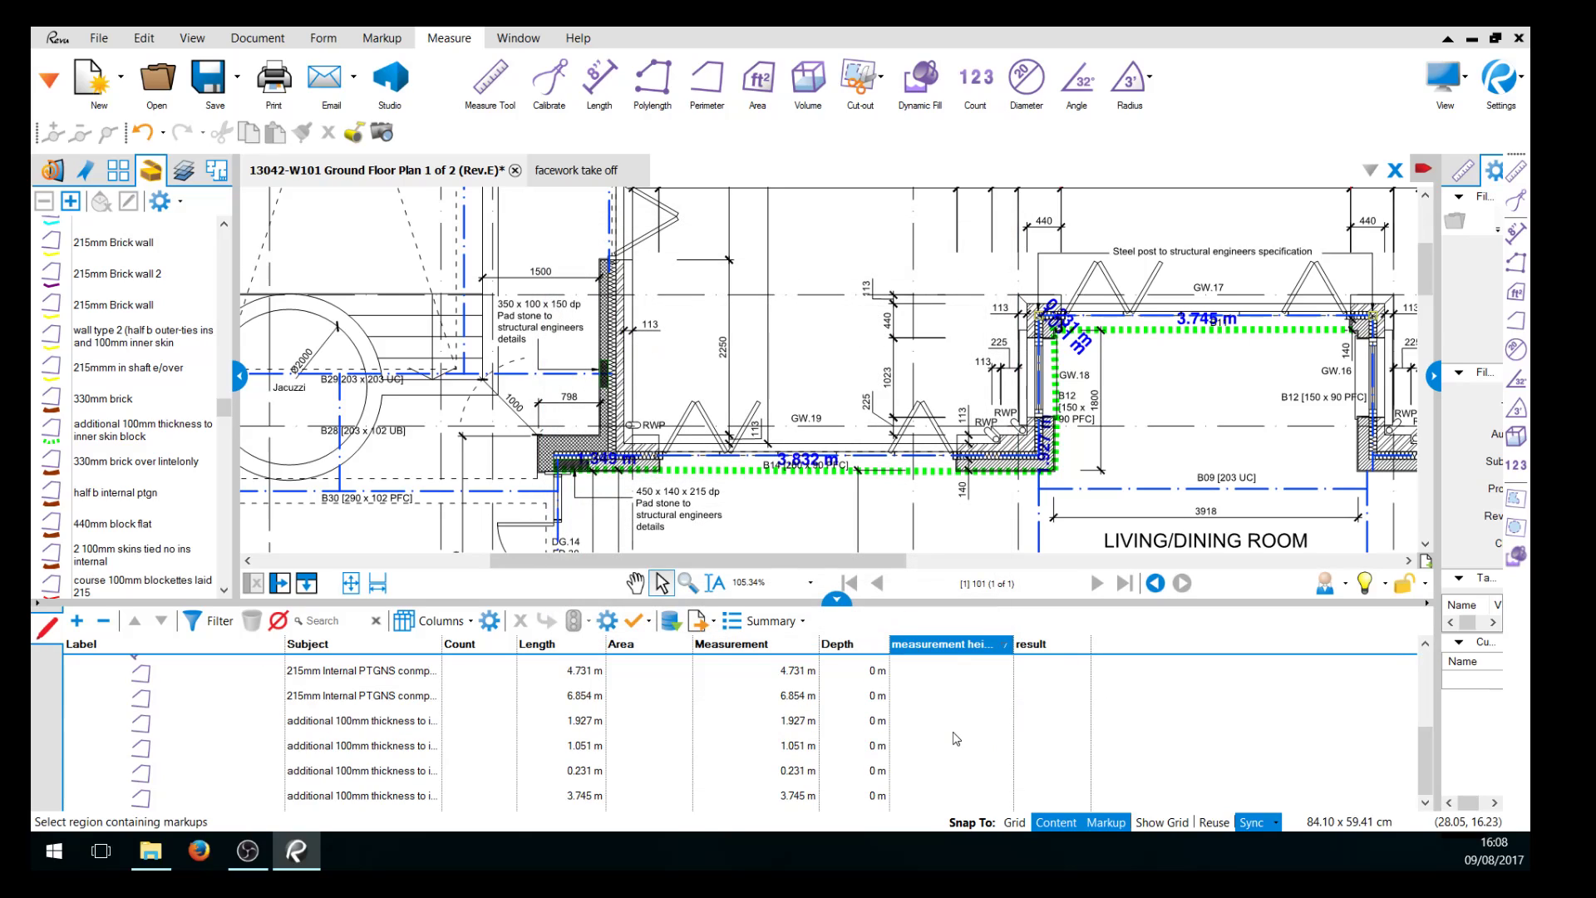
double_click(988, 670)
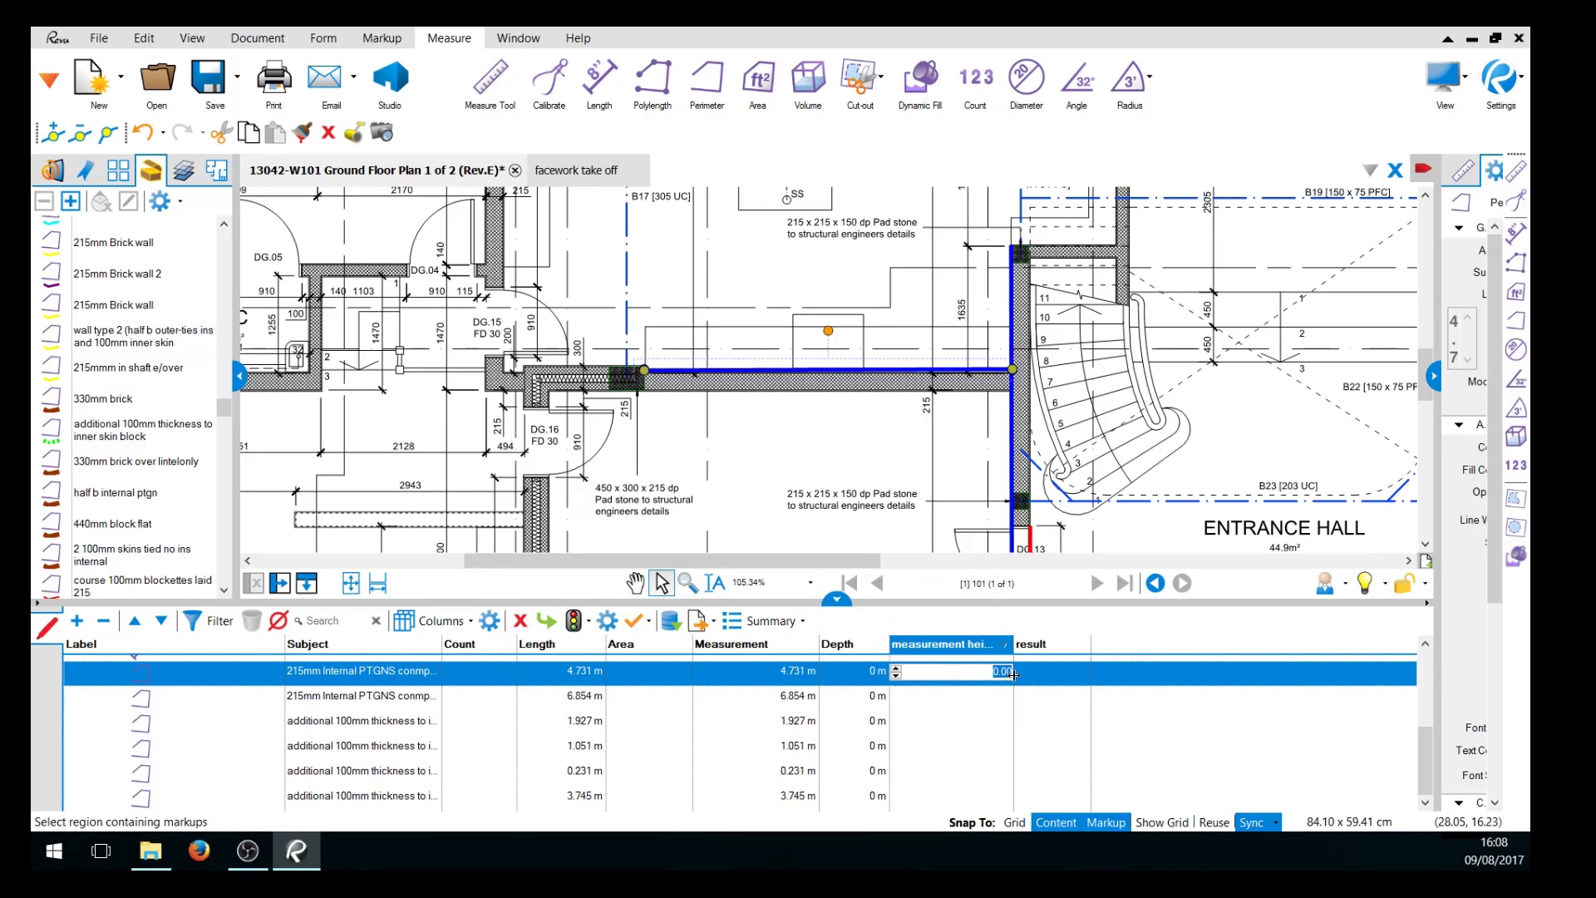
key(BackSpace)
text(.36)
key(Return)
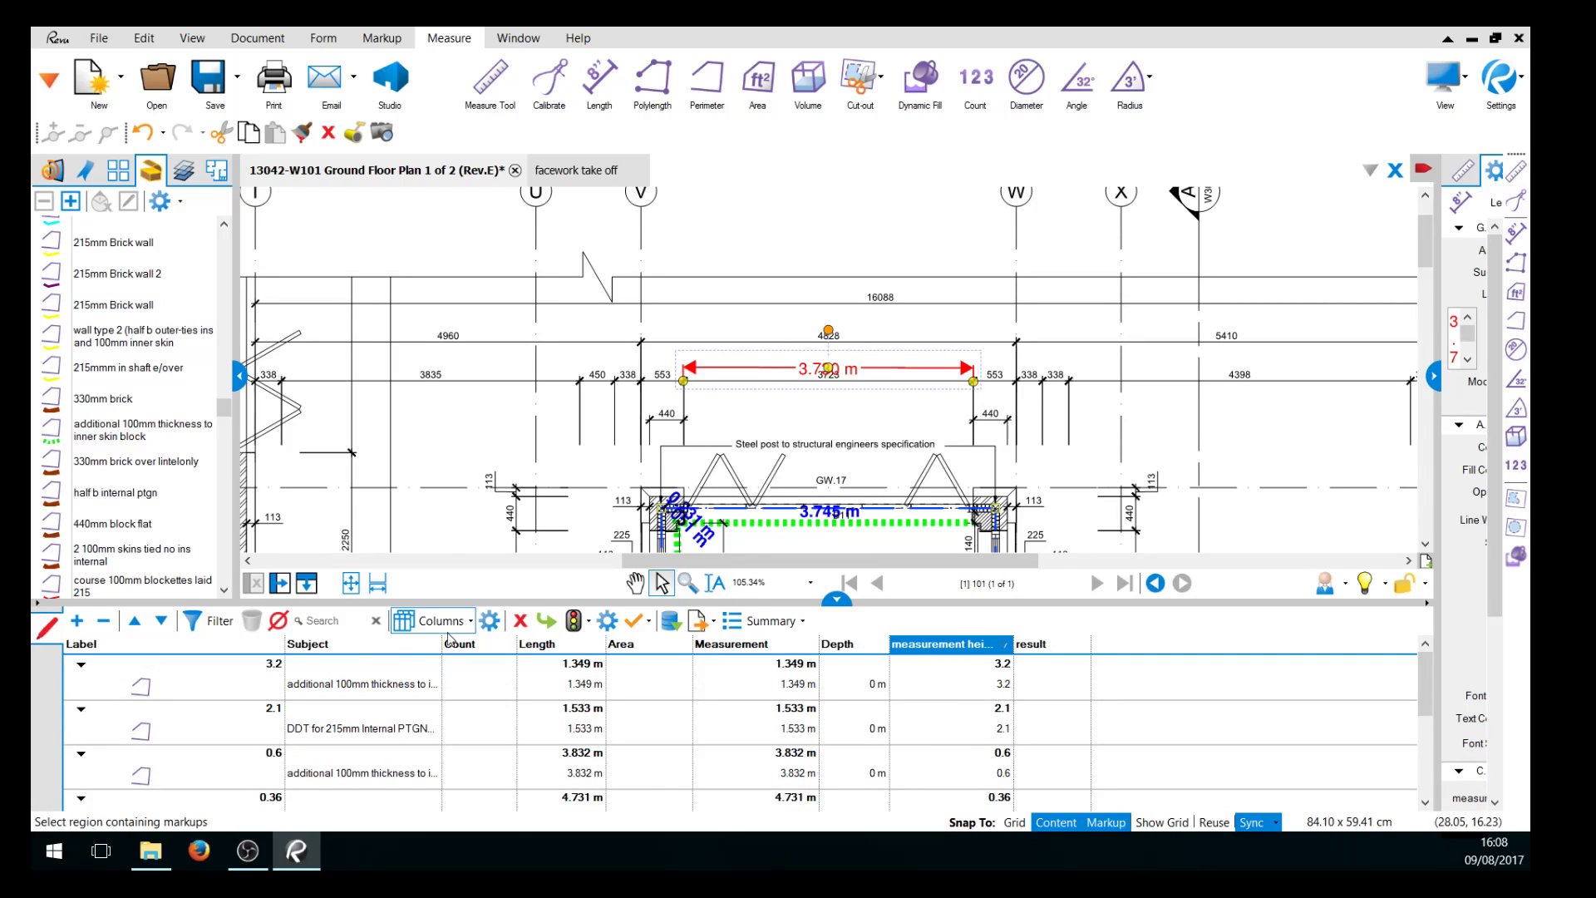
Open the result custom column for modification and choose Formula as its type.
click(489, 622)
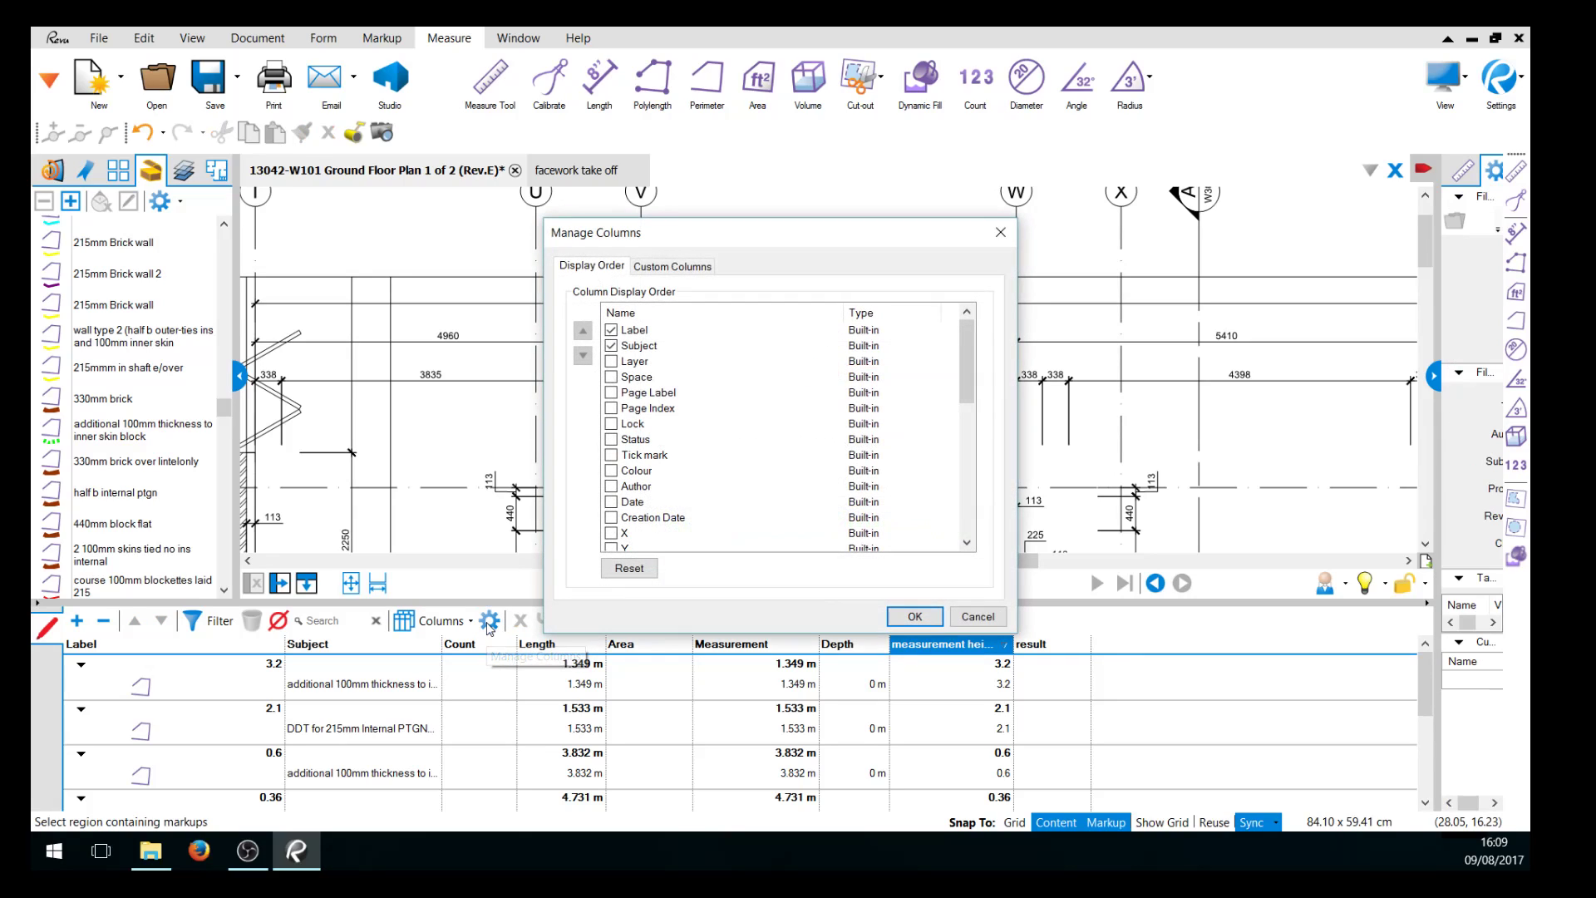
click(686, 267)
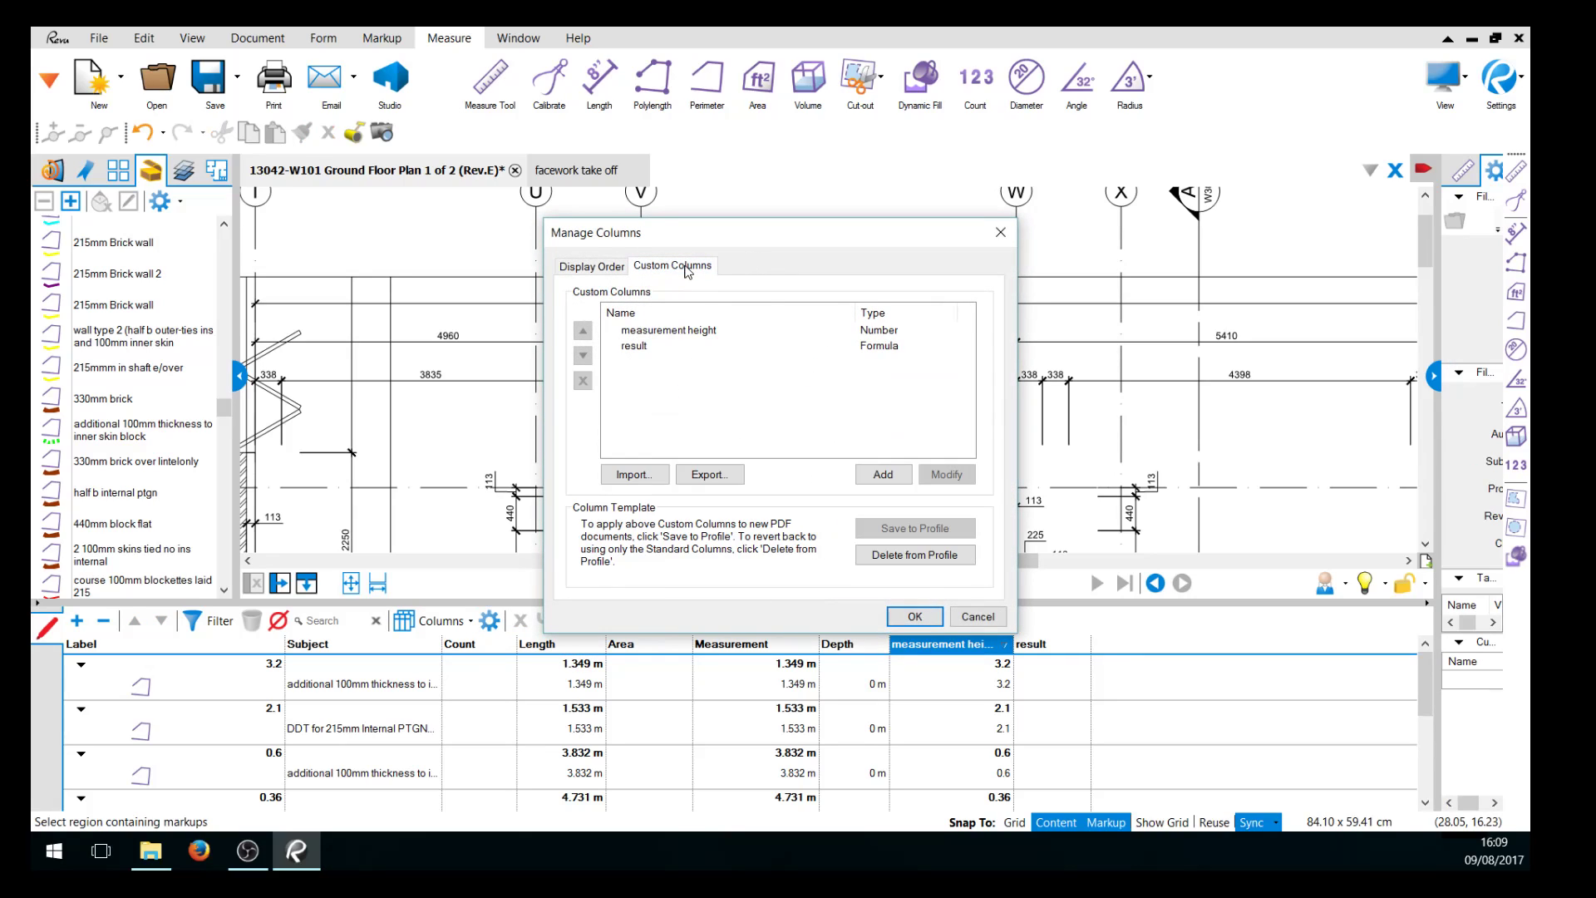
click(642, 348)
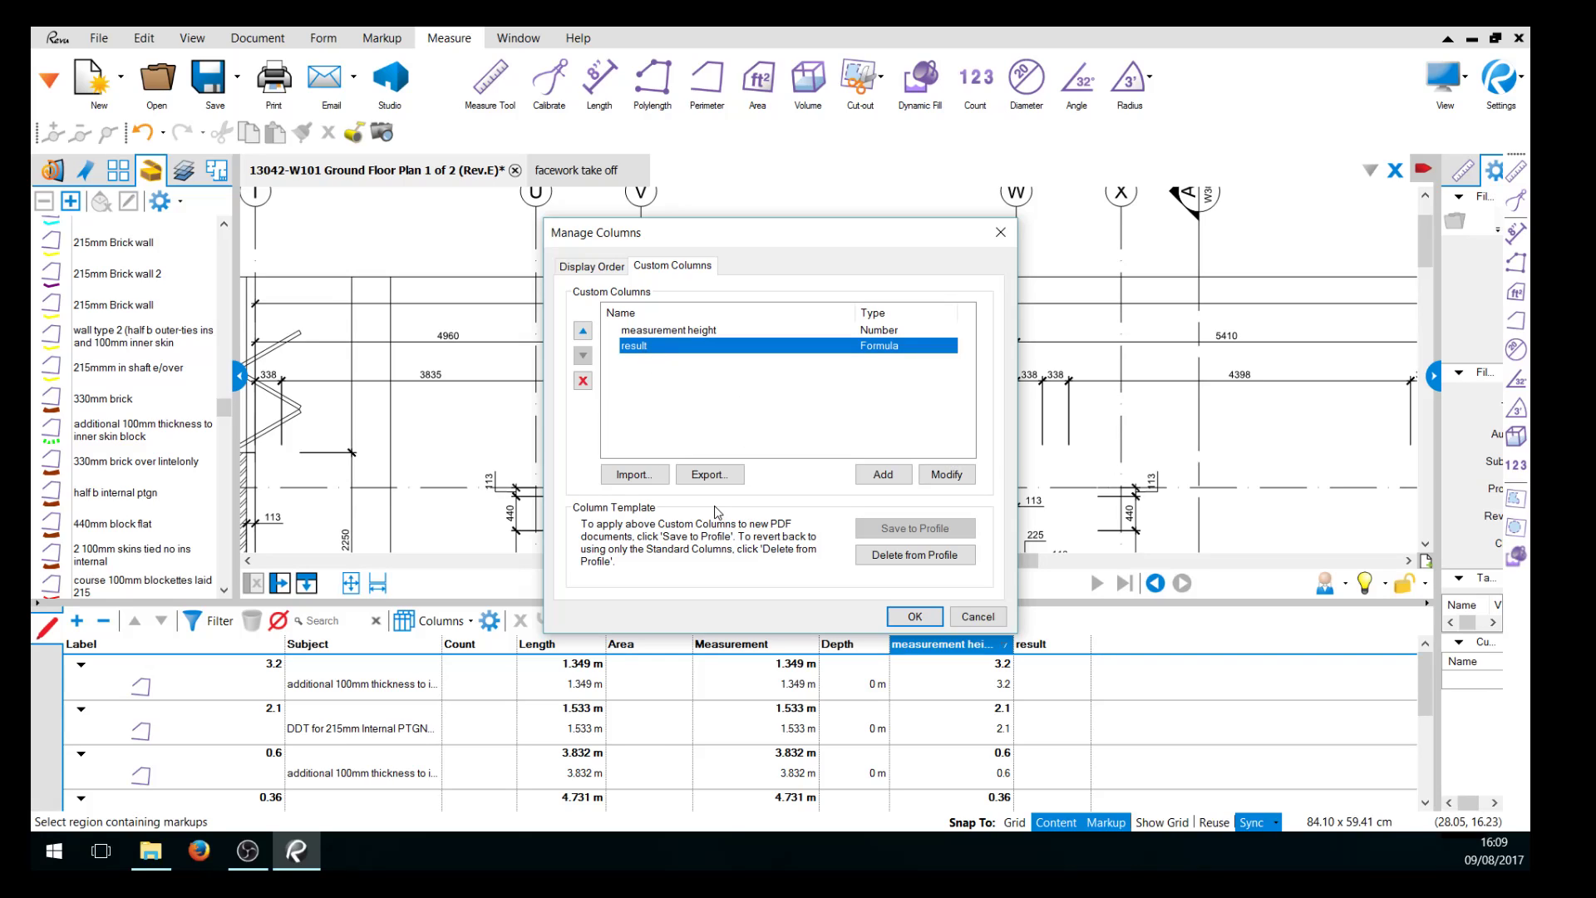
click(947, 475)
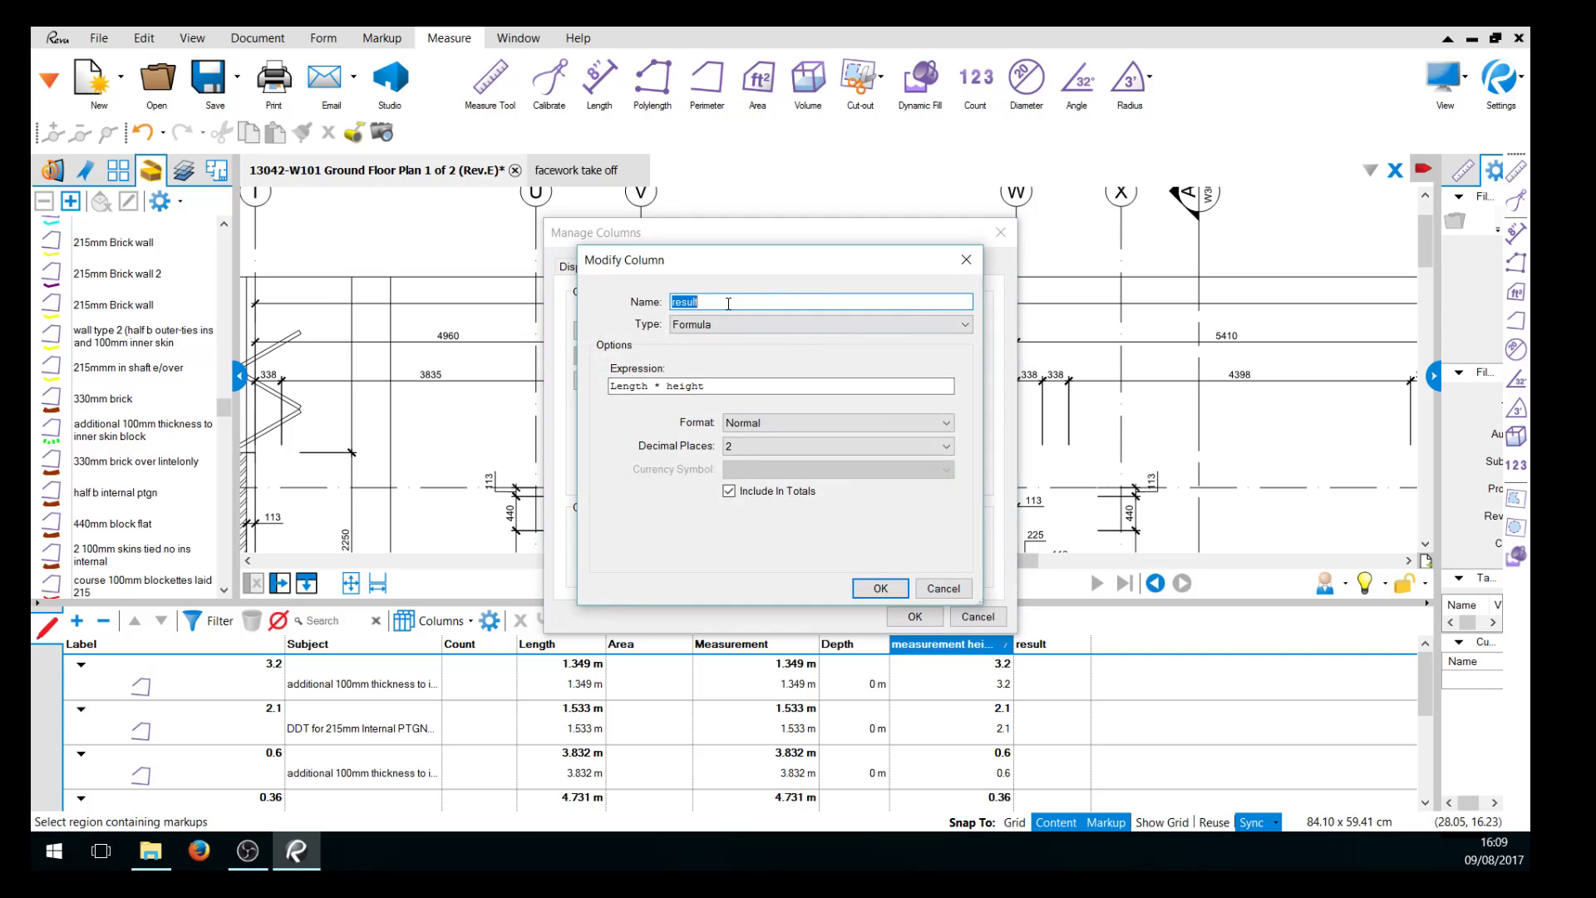
click(965, 324)
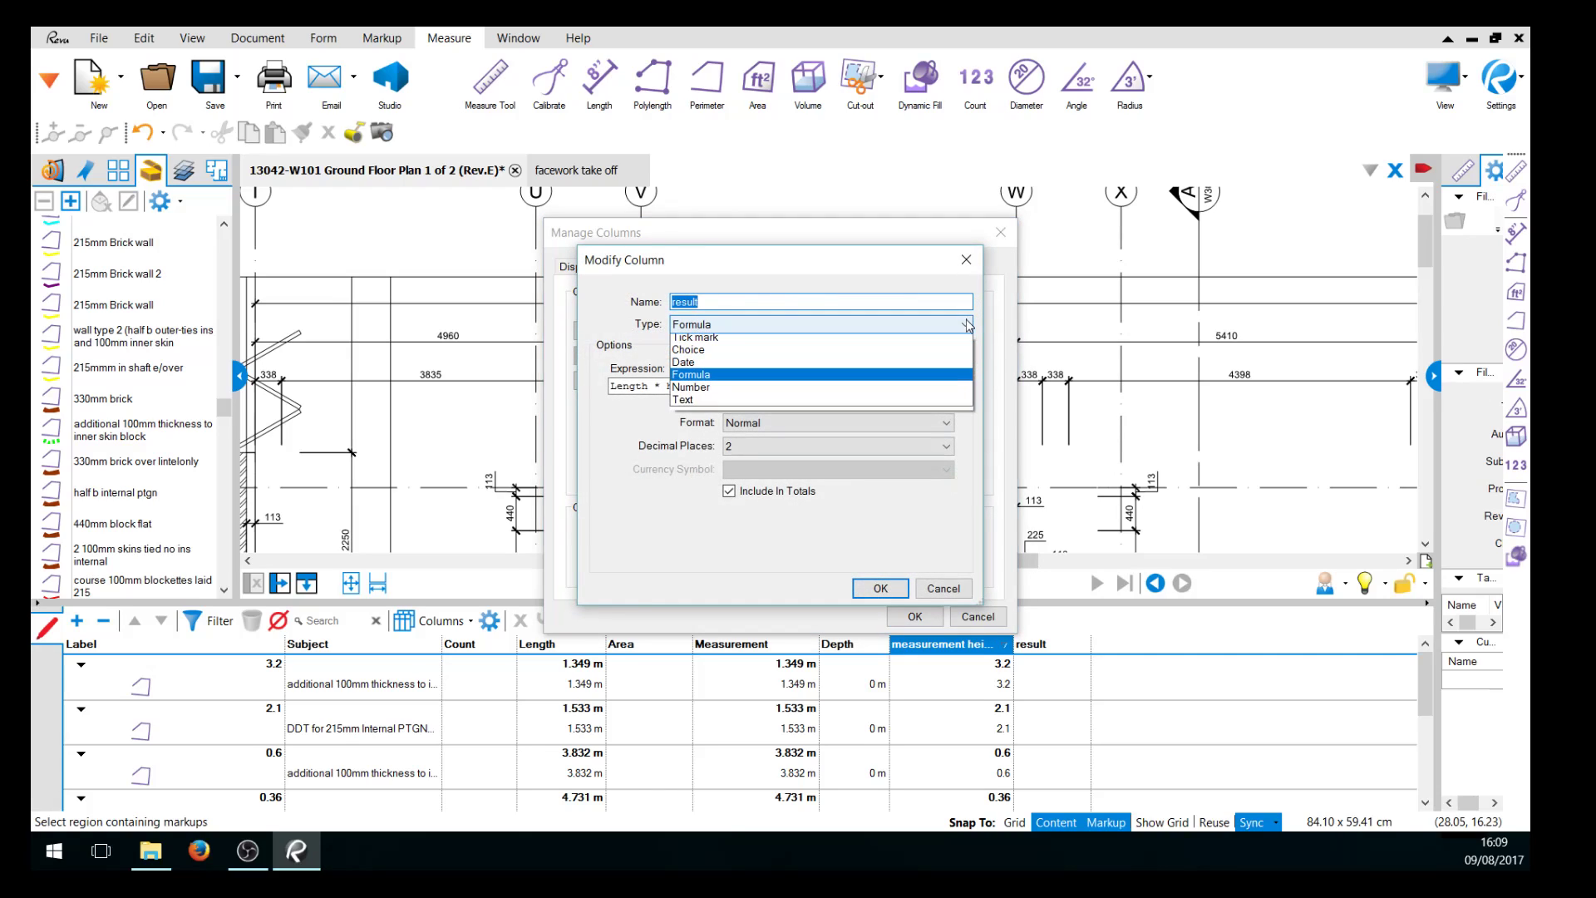
click(968, 379)
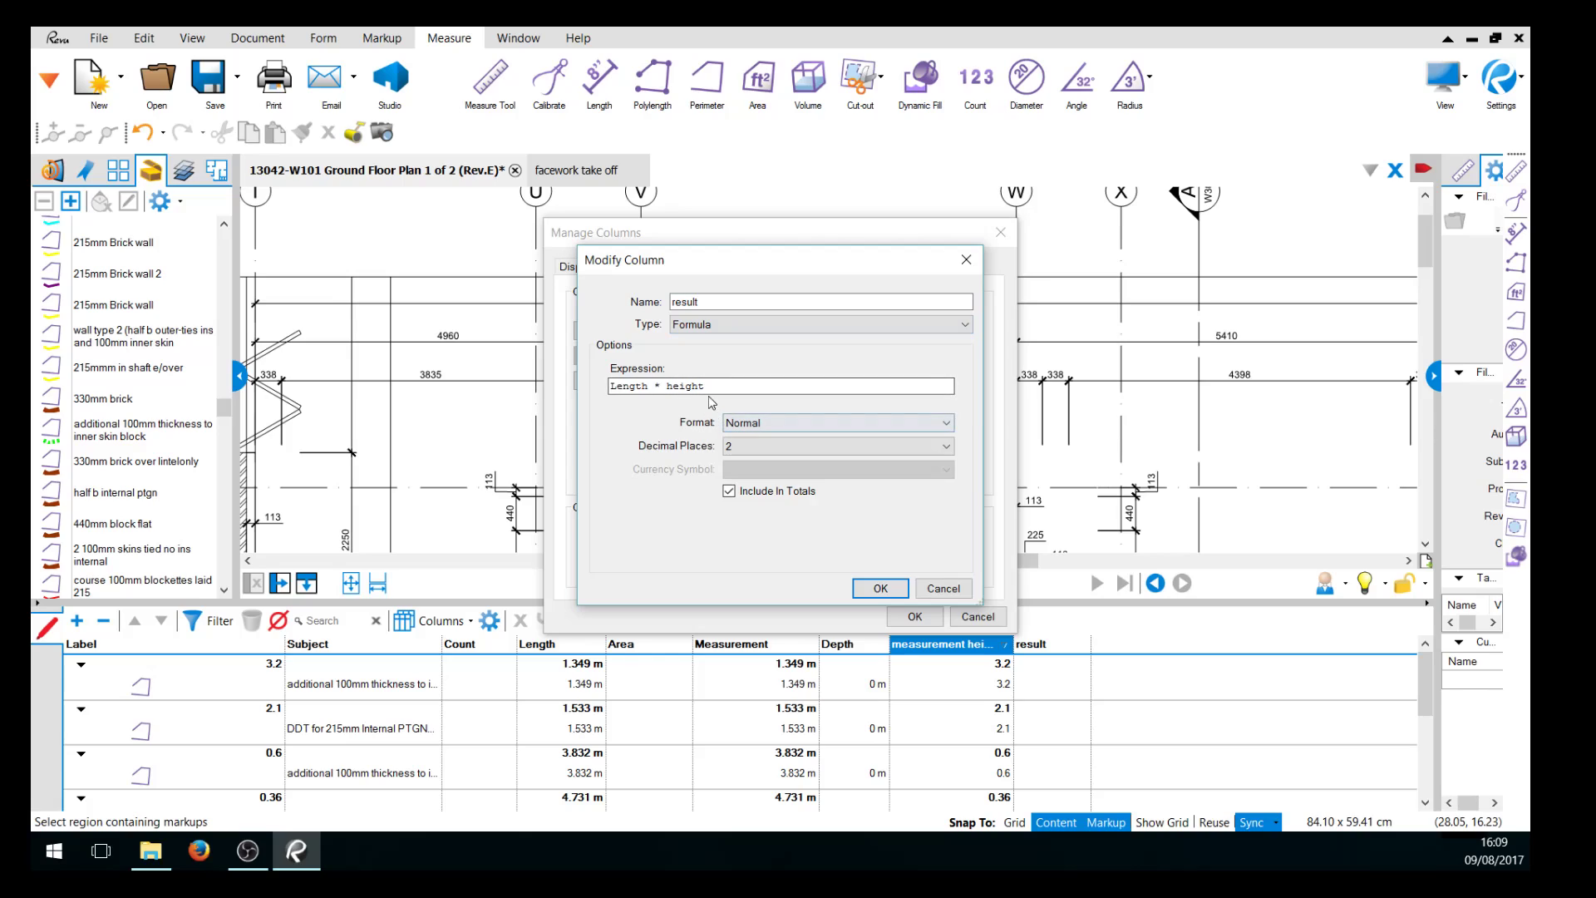
Replace the result column's expression with Measurement*[measurement height].
key(BackSpace)
key(BackSpace)
key(BackSpace)
key(BackSpace)
key(BackSpace)
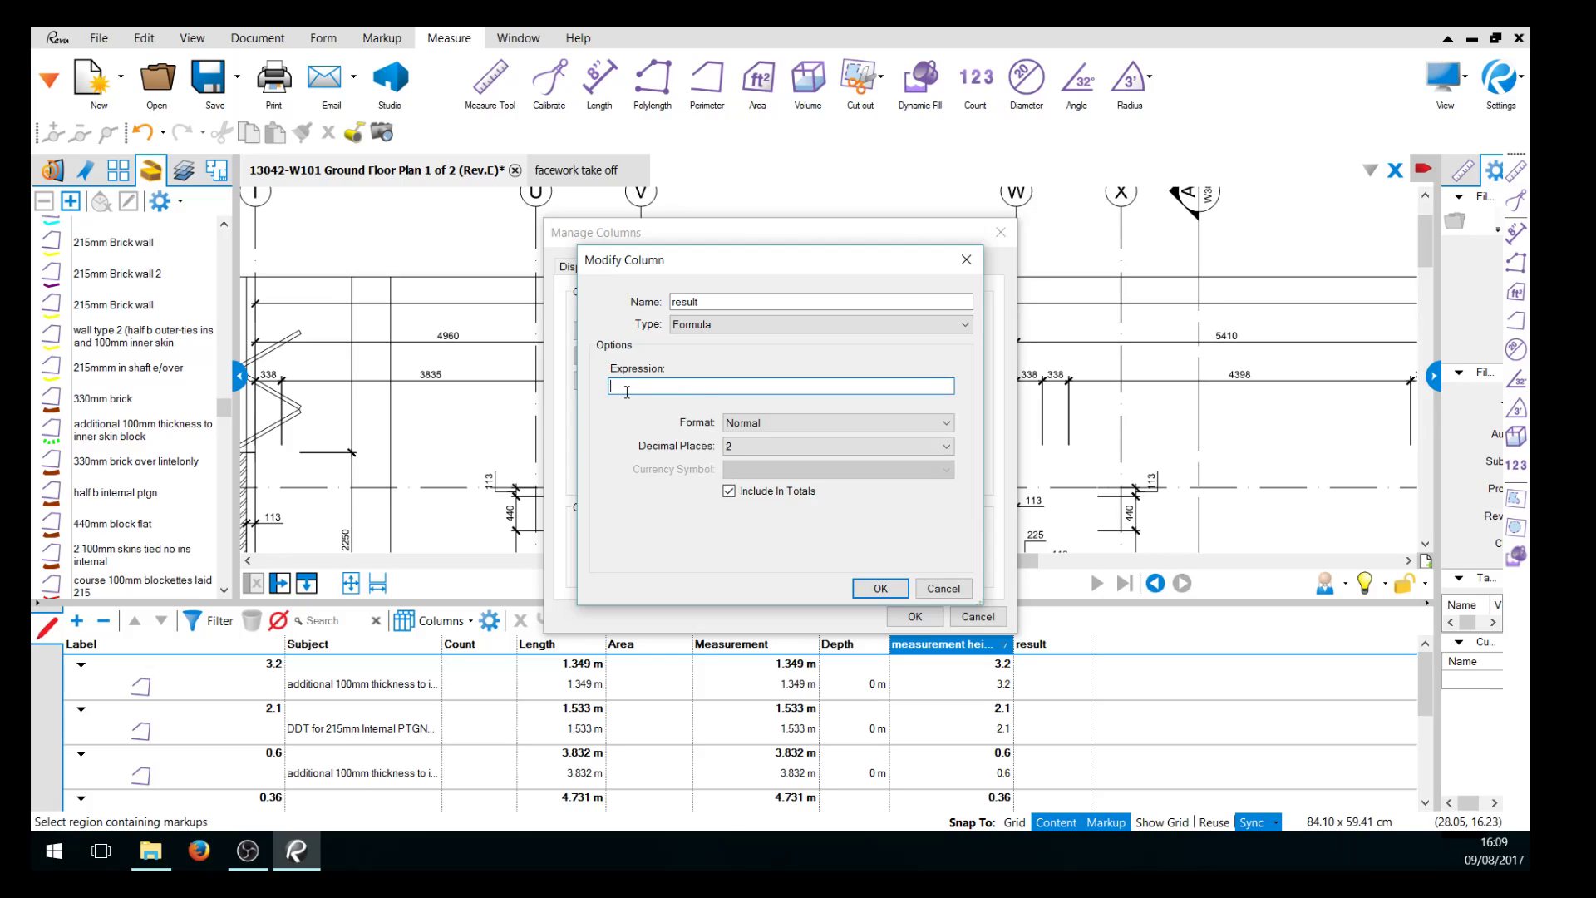
text(l)
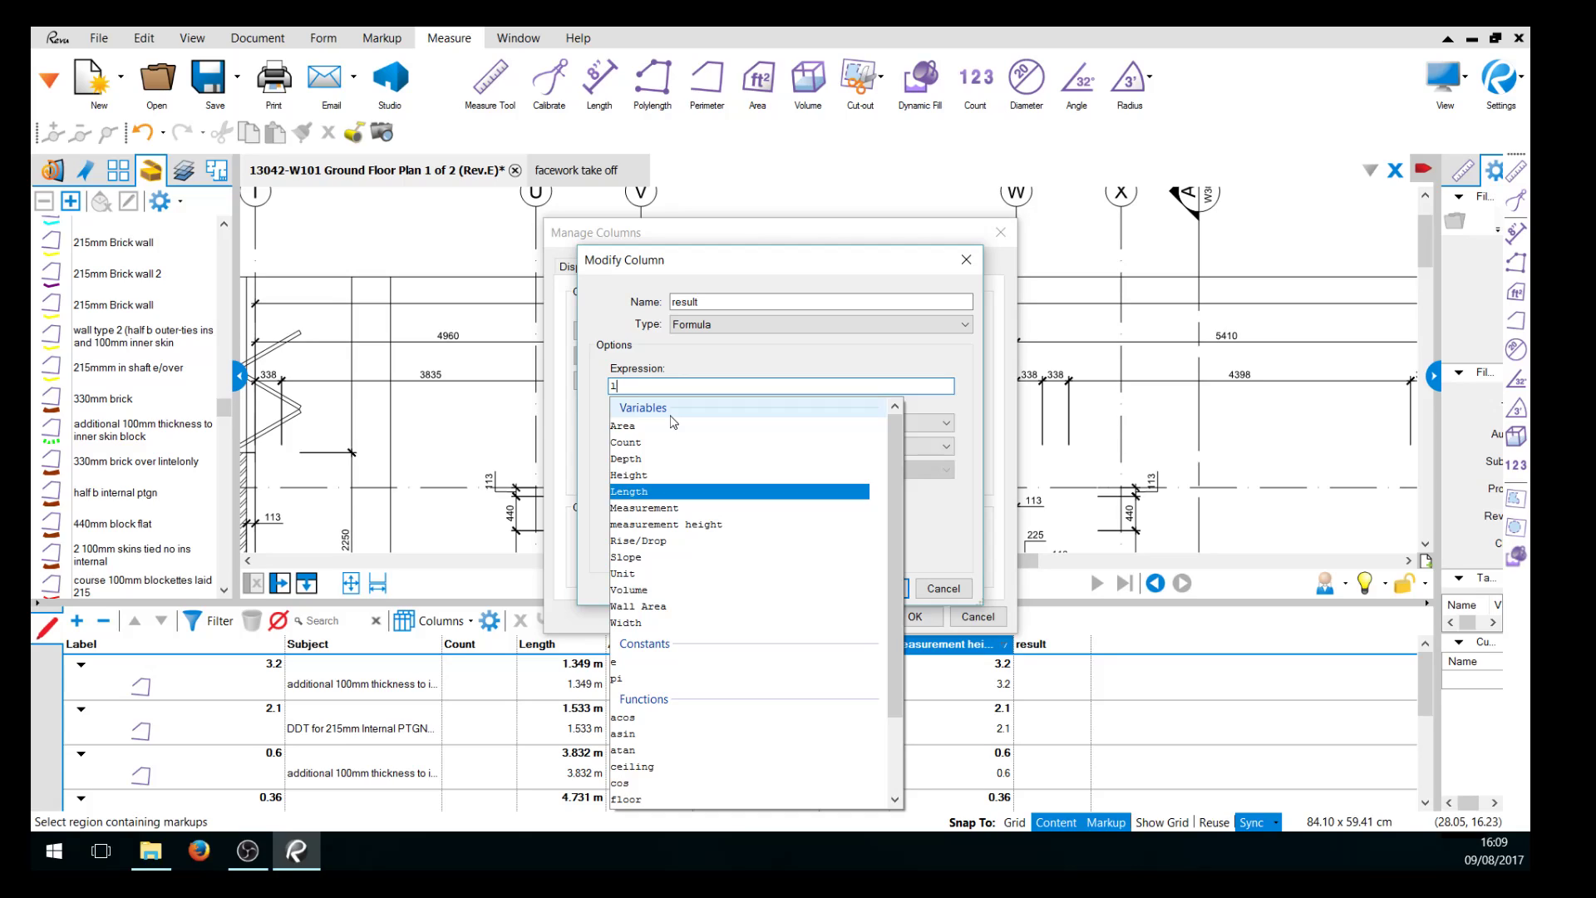
click(676, 509)
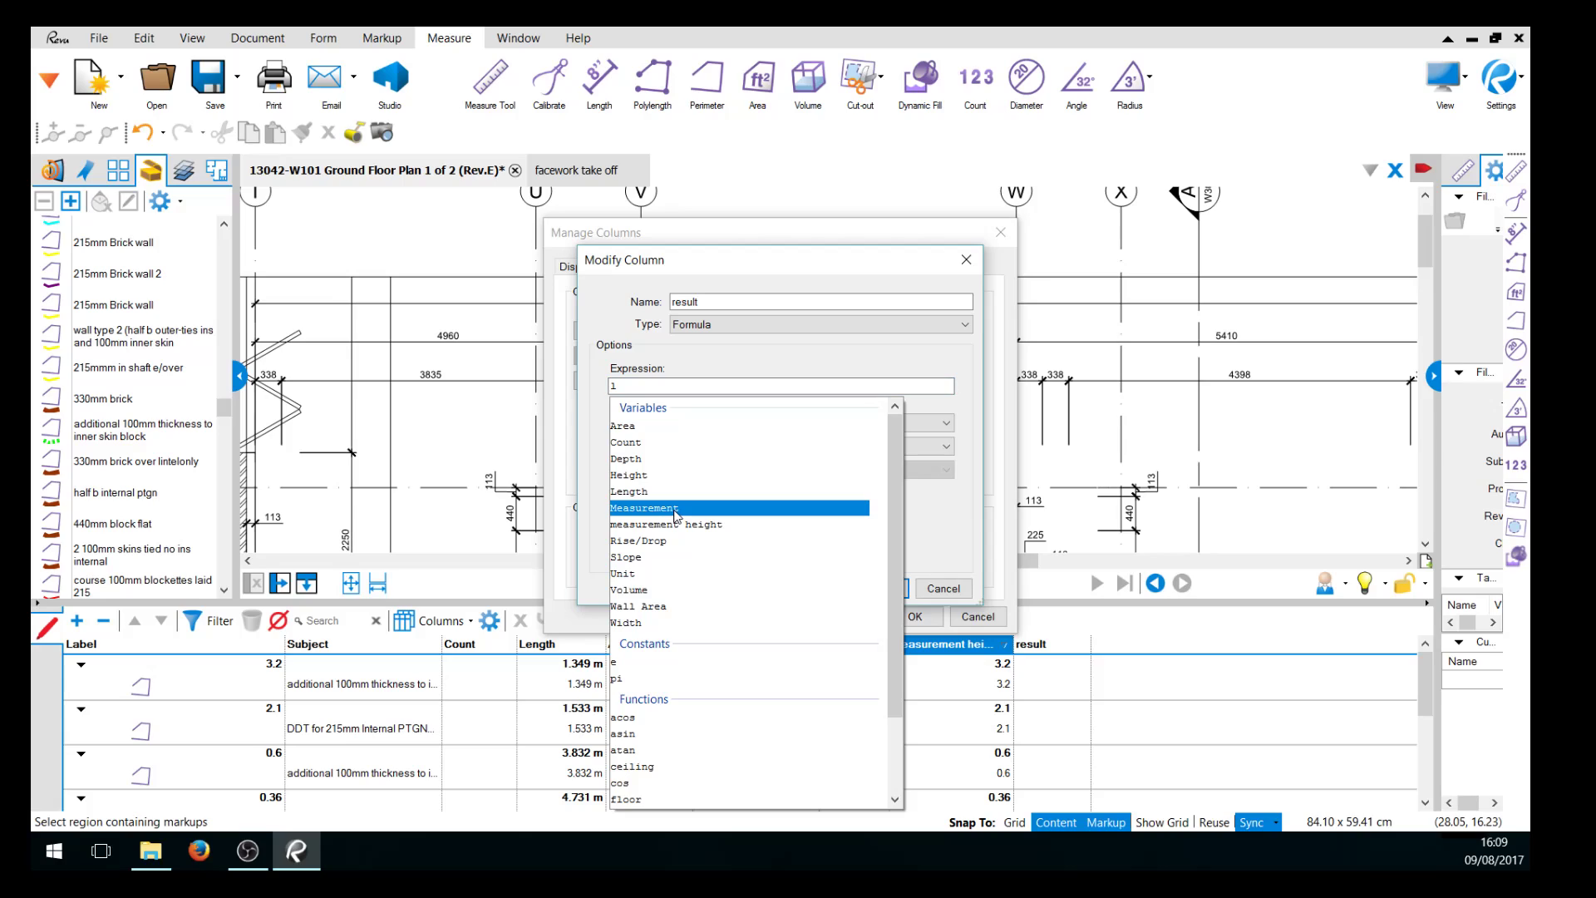
double_click(676, 509)
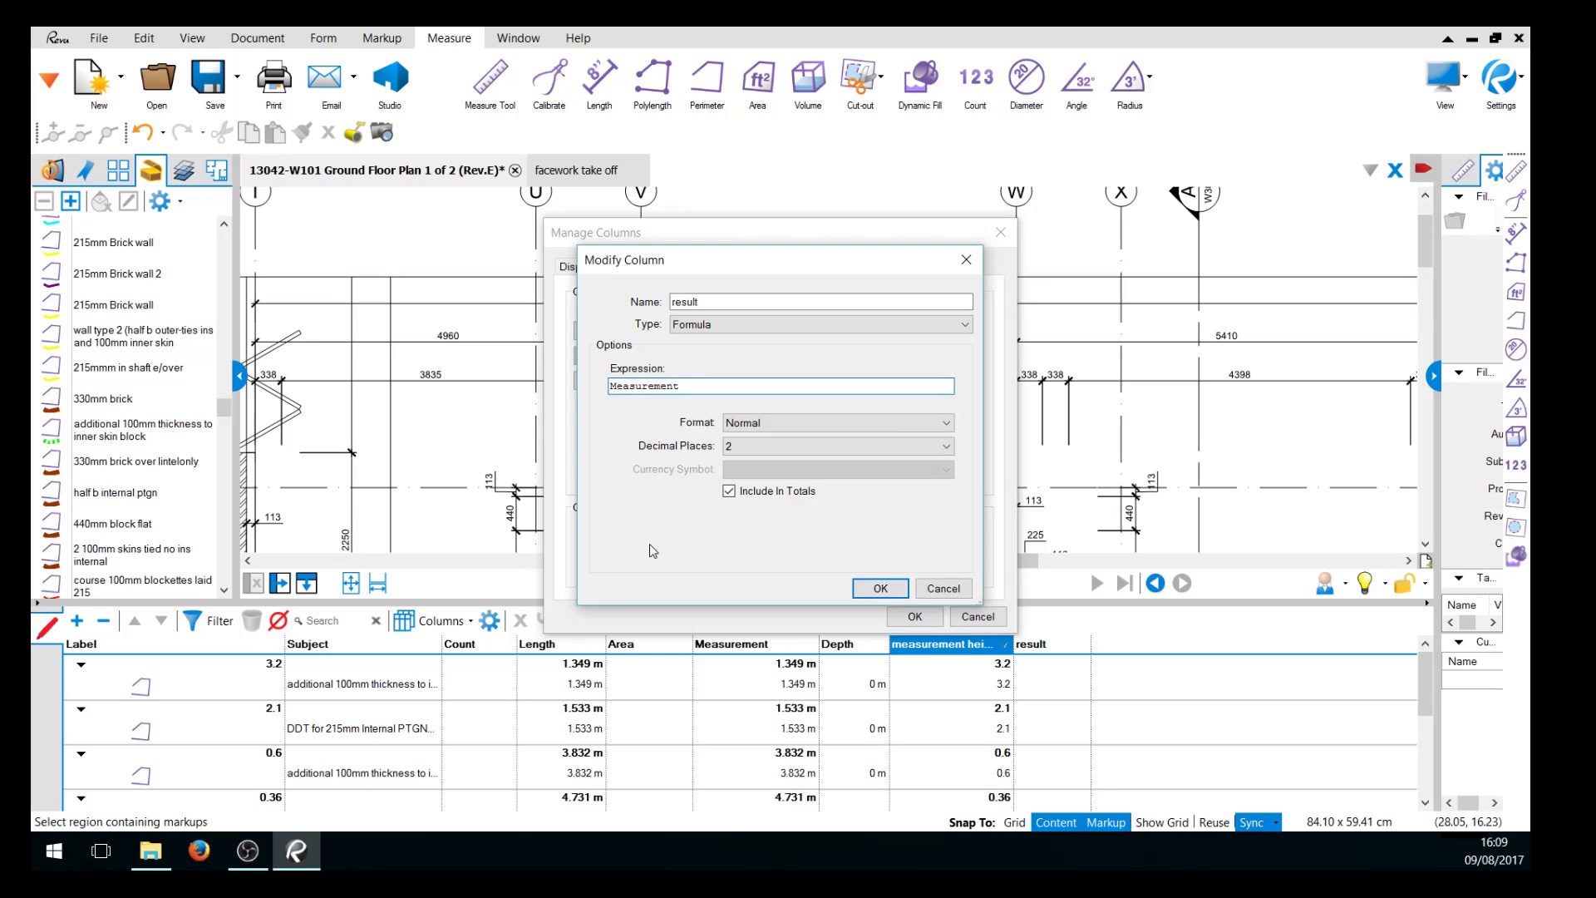
text(*h)
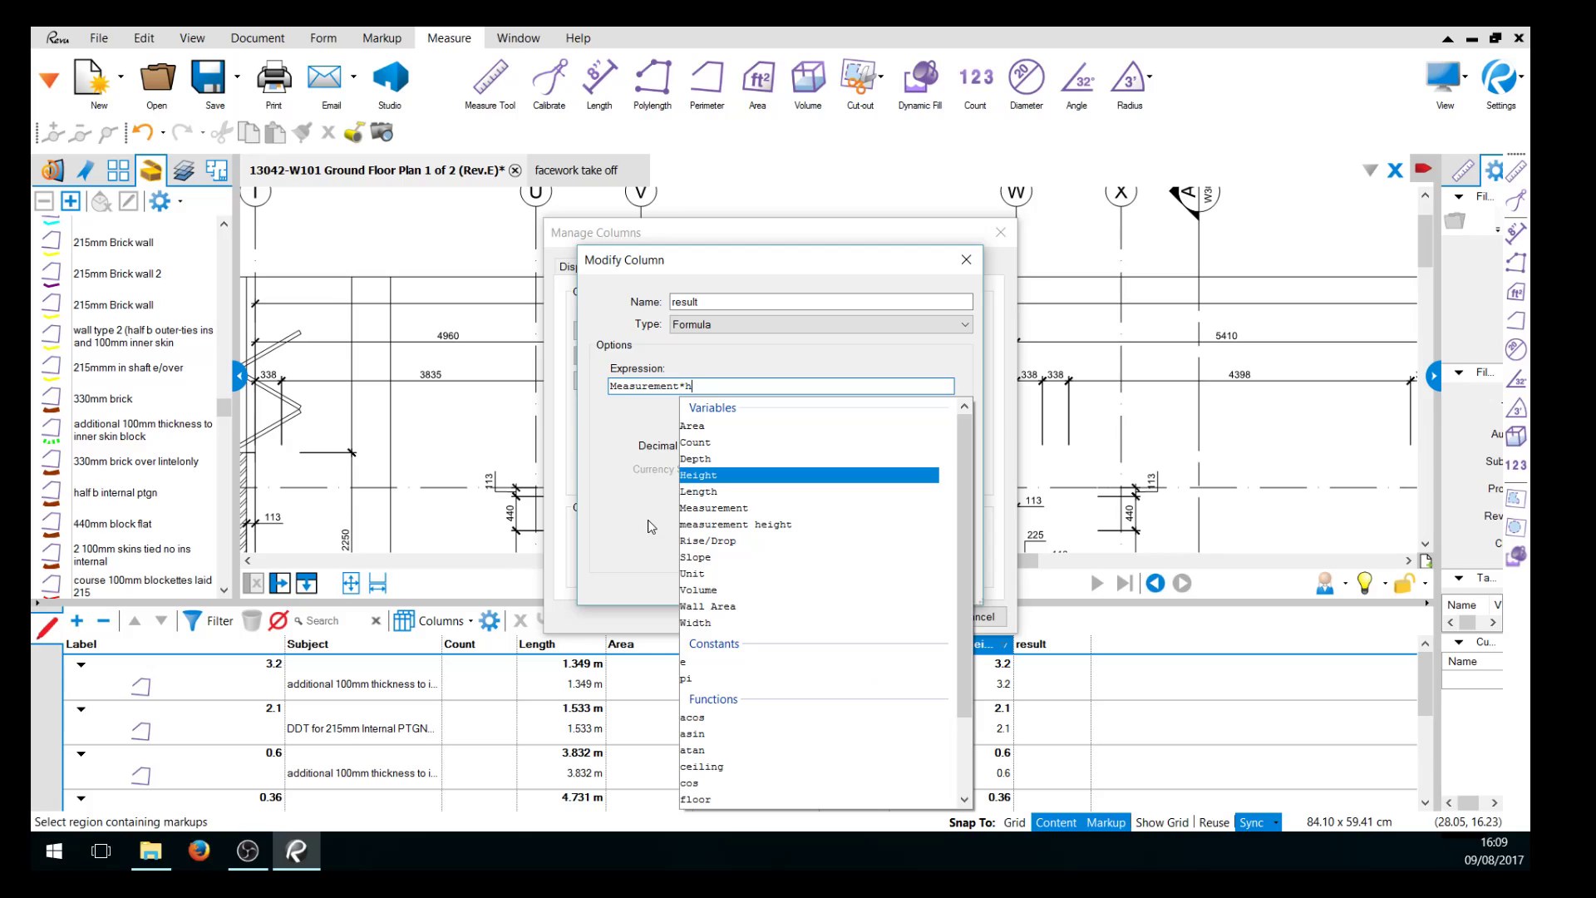
click(748, 524)
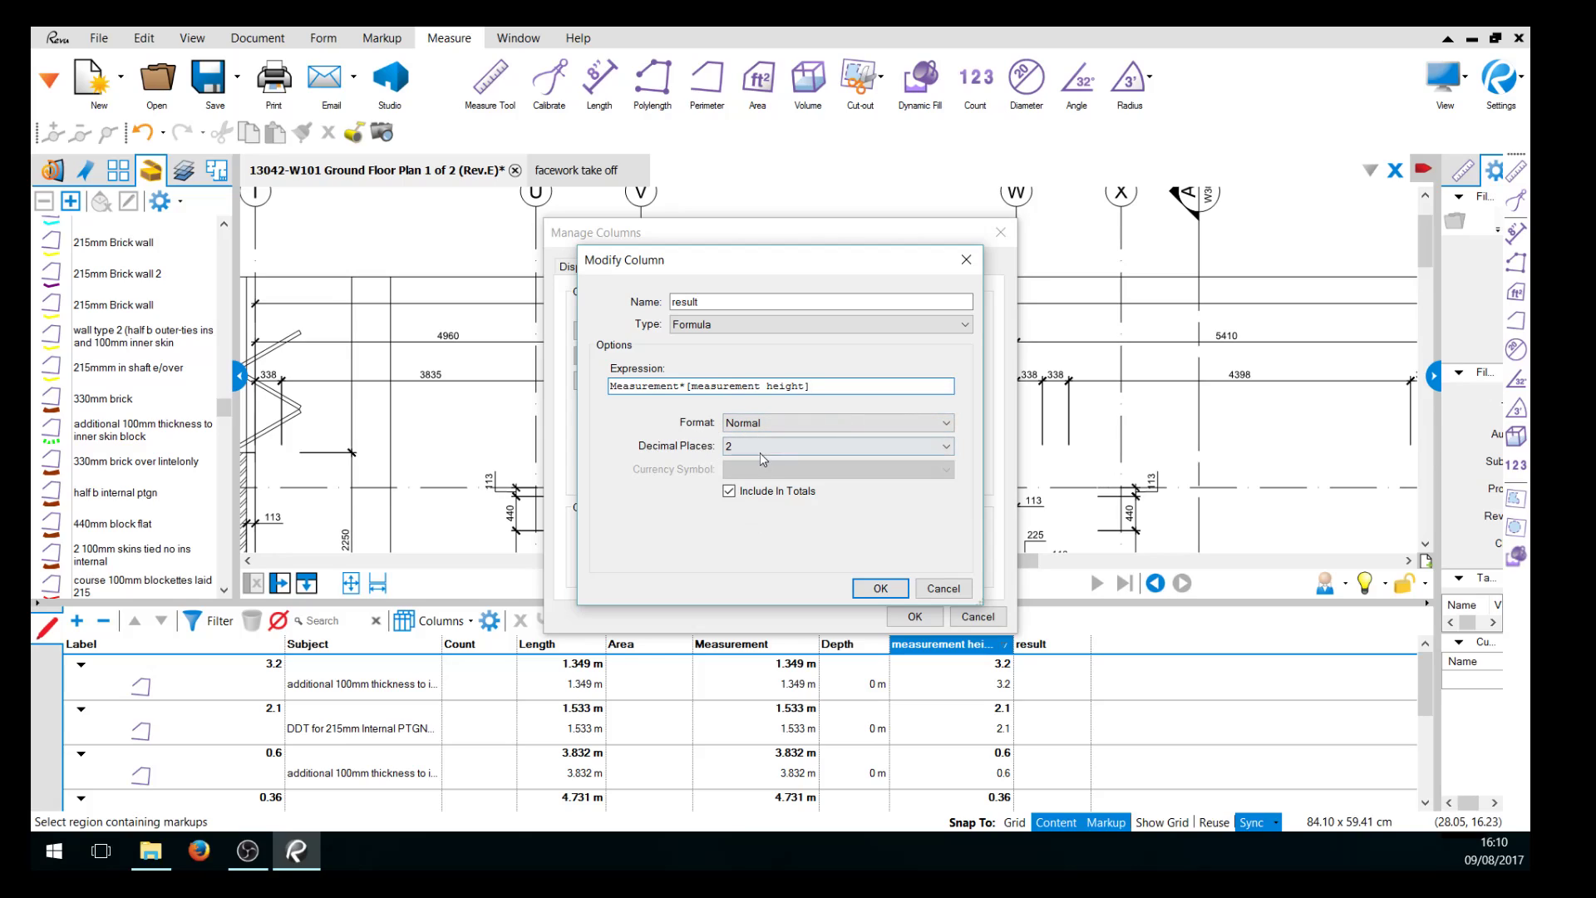
Accept the modified formula column, save the custom columns to the profile as the template, and close the column management settings.
click(880, 589)
click(868, 533)
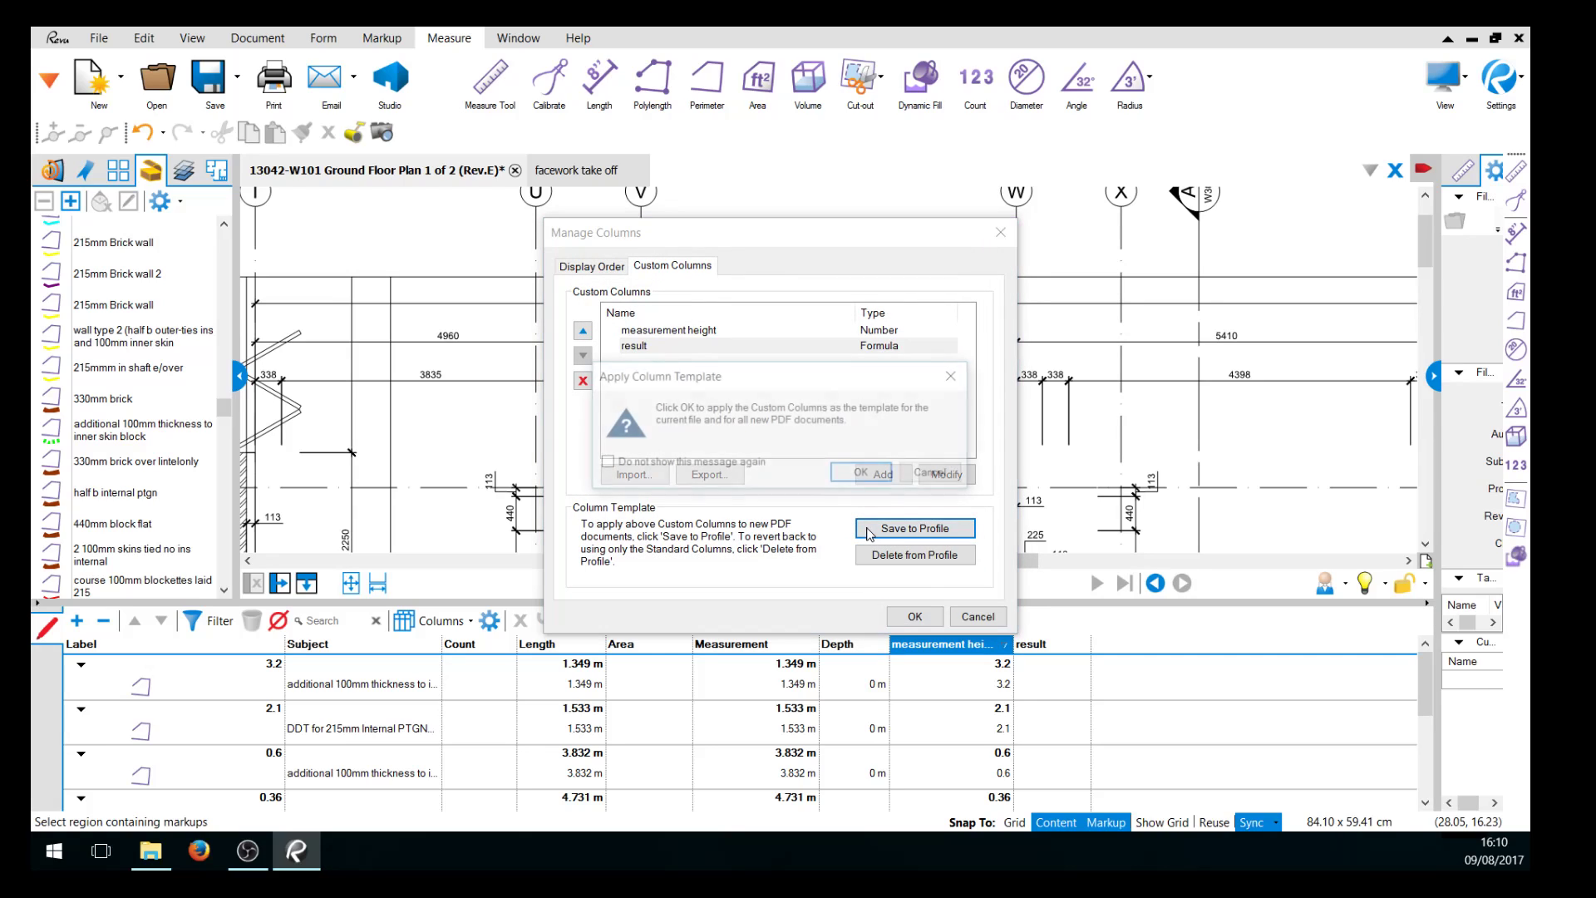
click(862, 475)
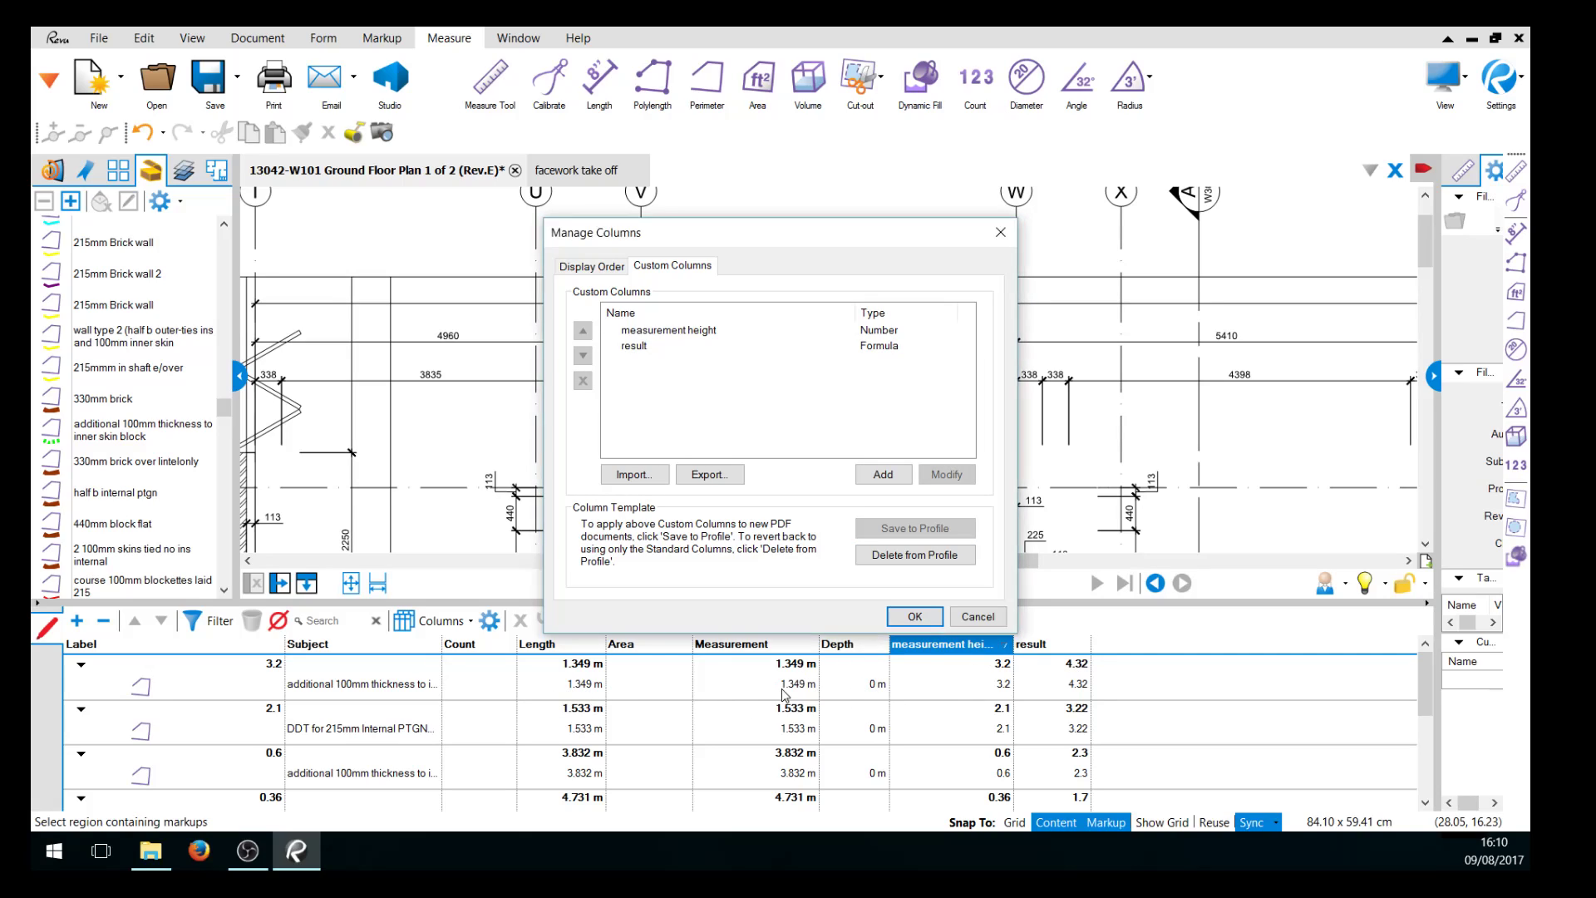
key(Return)
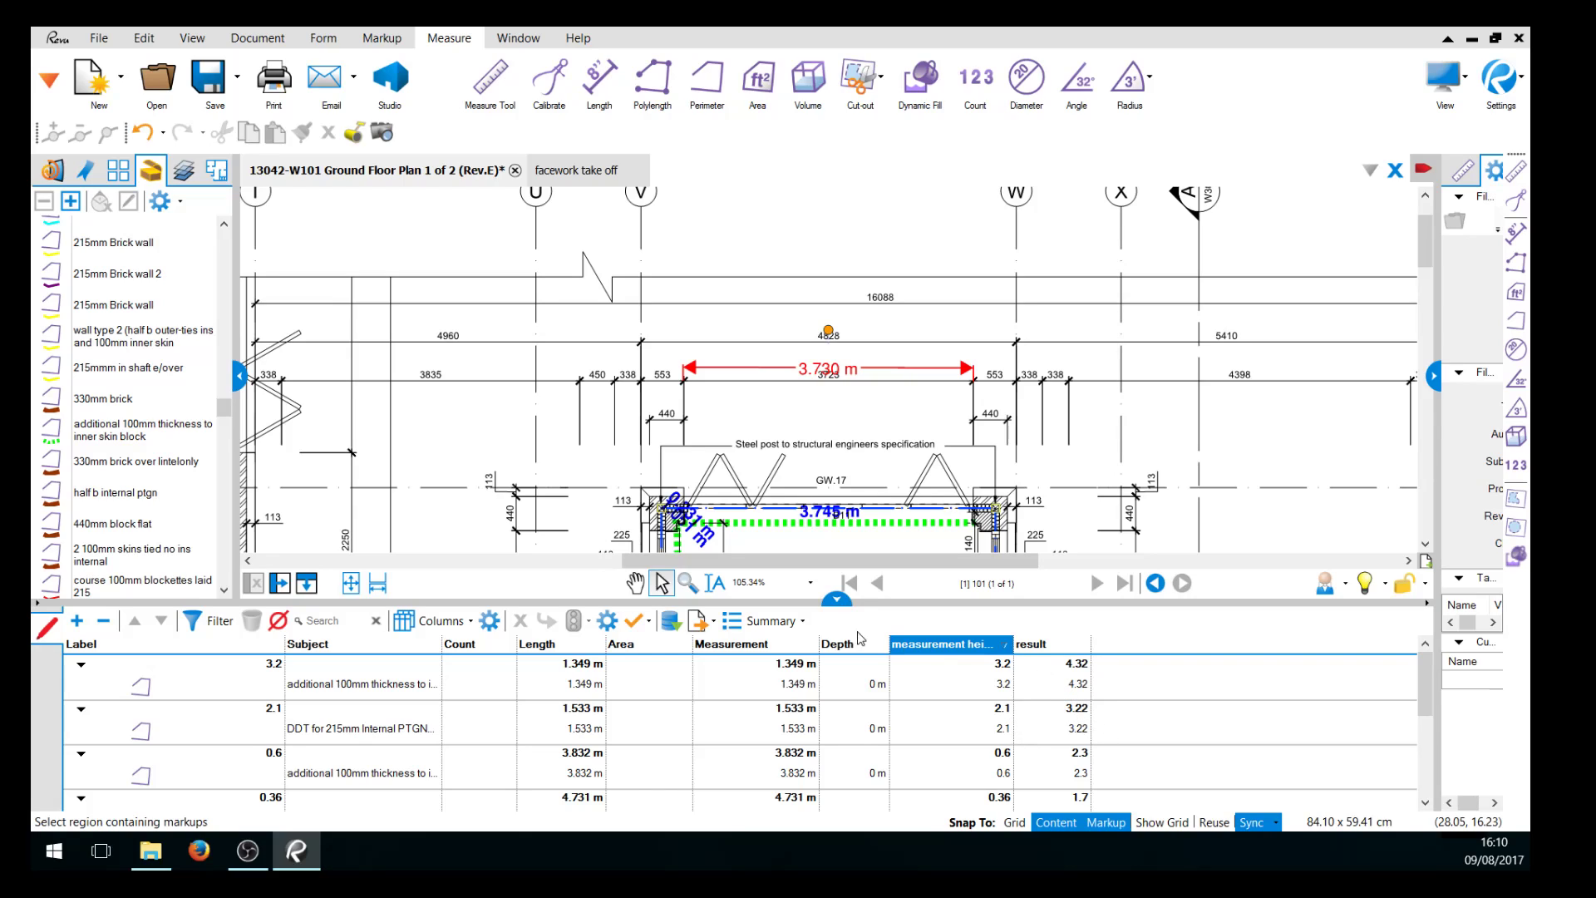
Examine the measurement heights and results in the enlarged markups list, and the measured walls around the living/dining room bay on the plan.
drag(838, 597, 837, 426)
scroll(852, 604, down, 1)
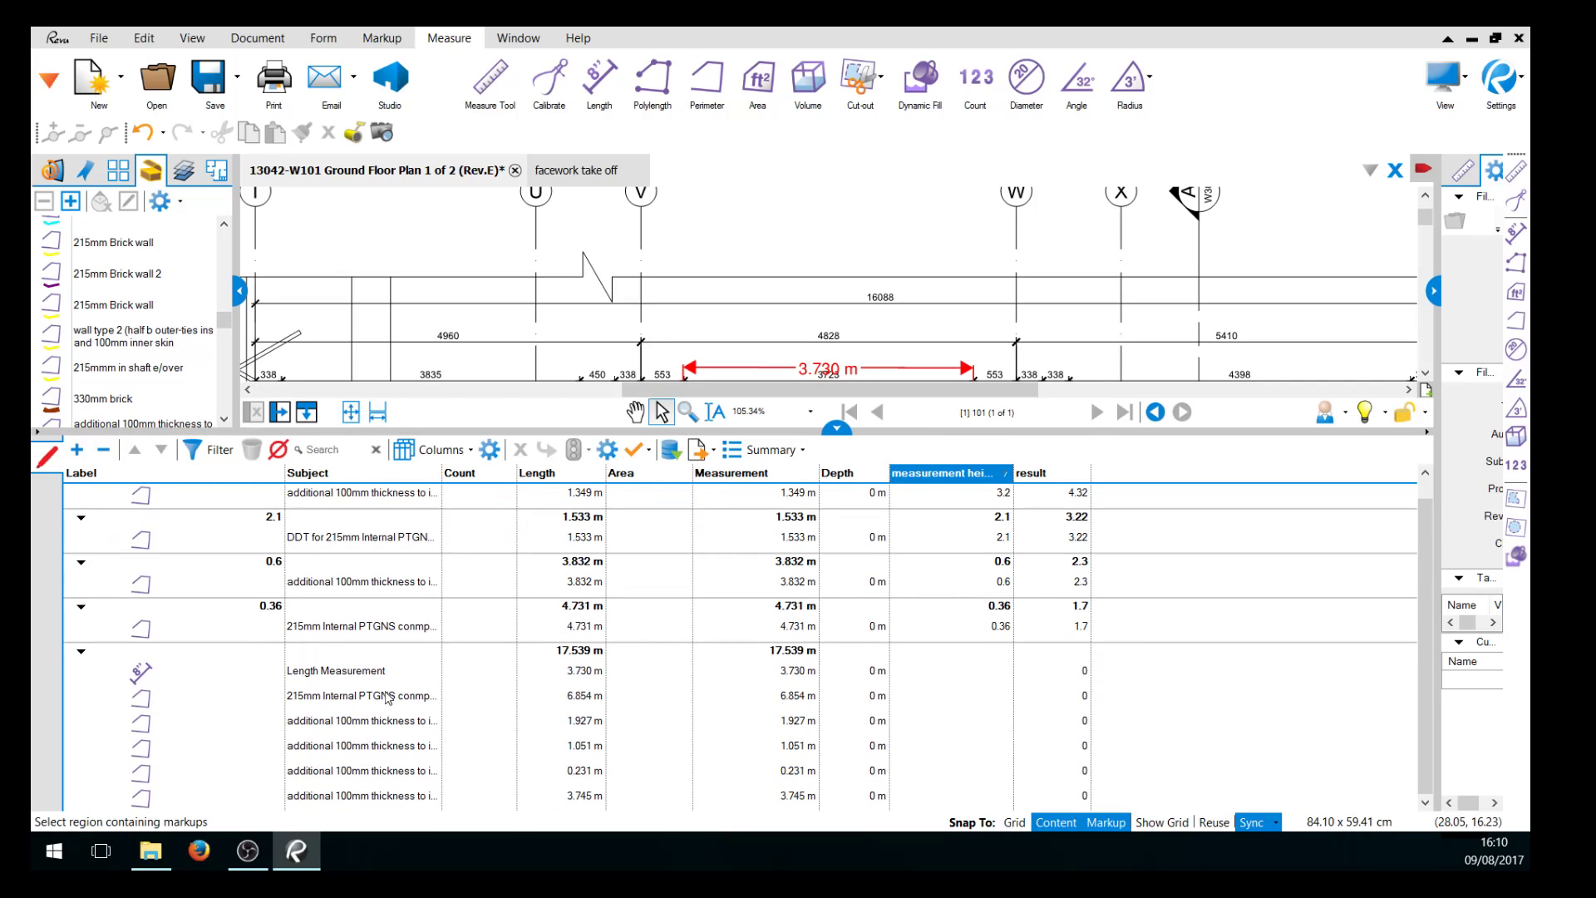
scroll(954, 539, up, 1)
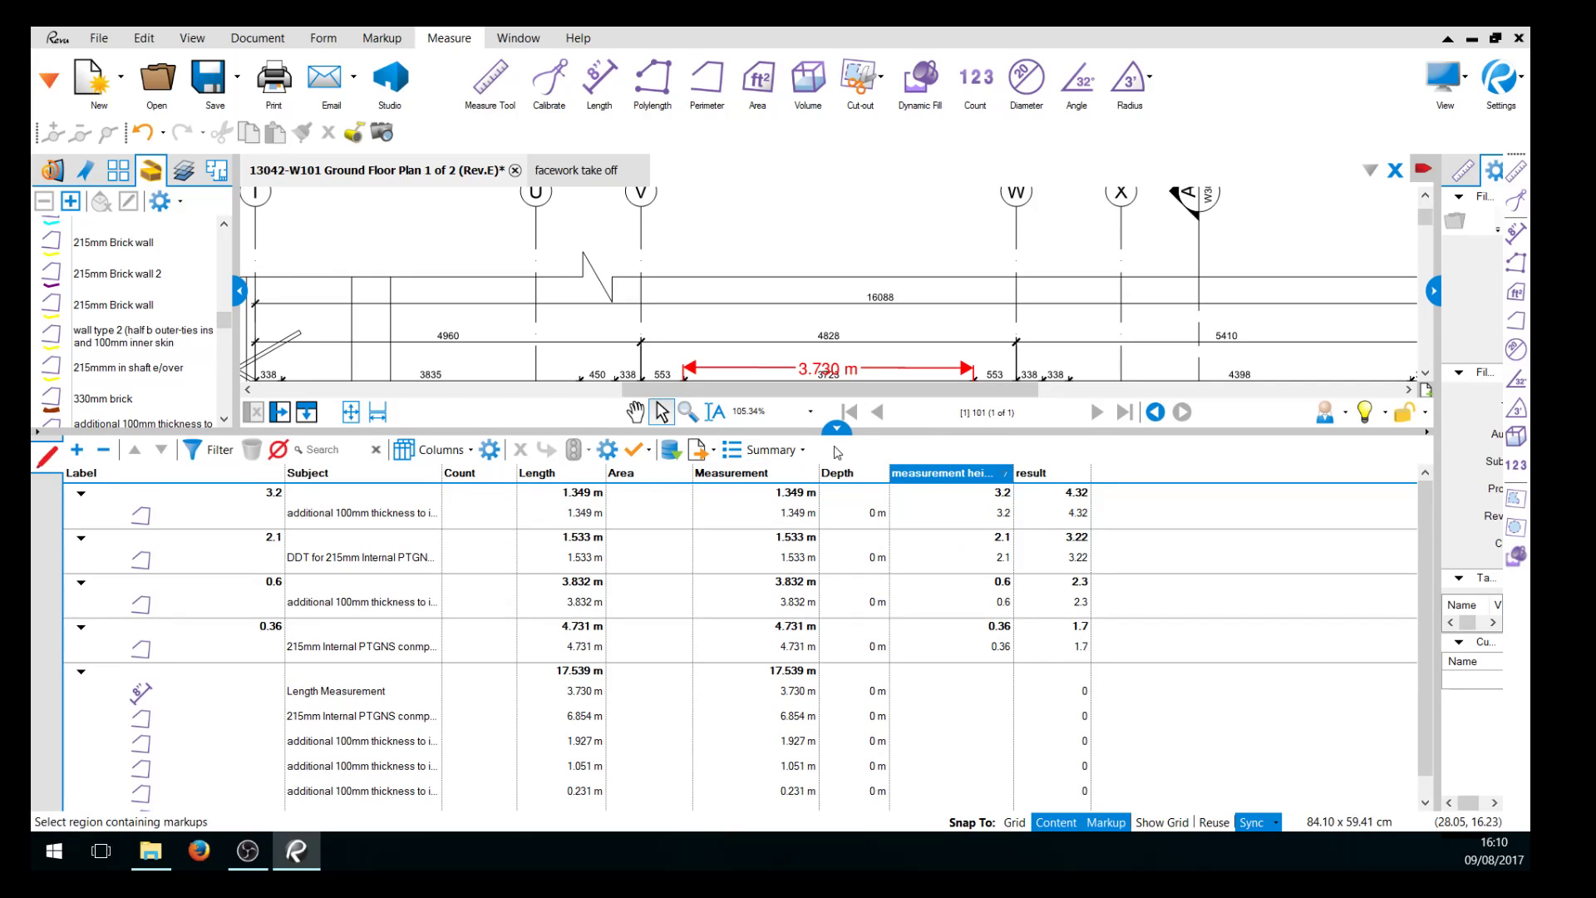
mouse_move(837, 427)
mouse_down()
mouse_move(811, 514)
mouse_move(812, 709)
mouse_up()
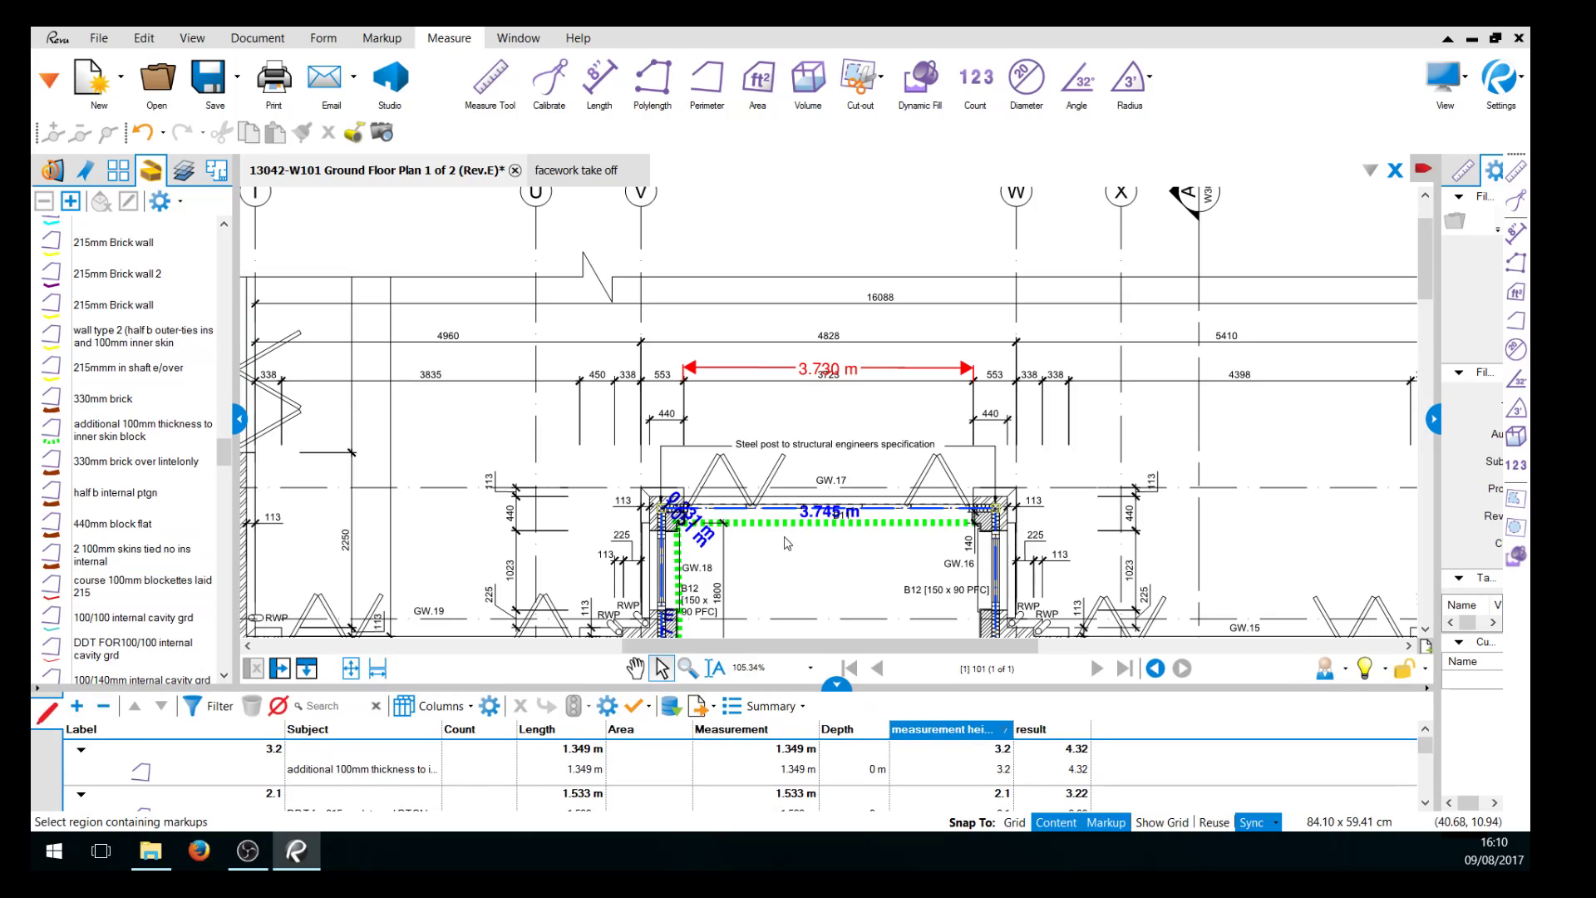
scroll(800, 549, down, 2)
scroll(804, 556, up, 4)
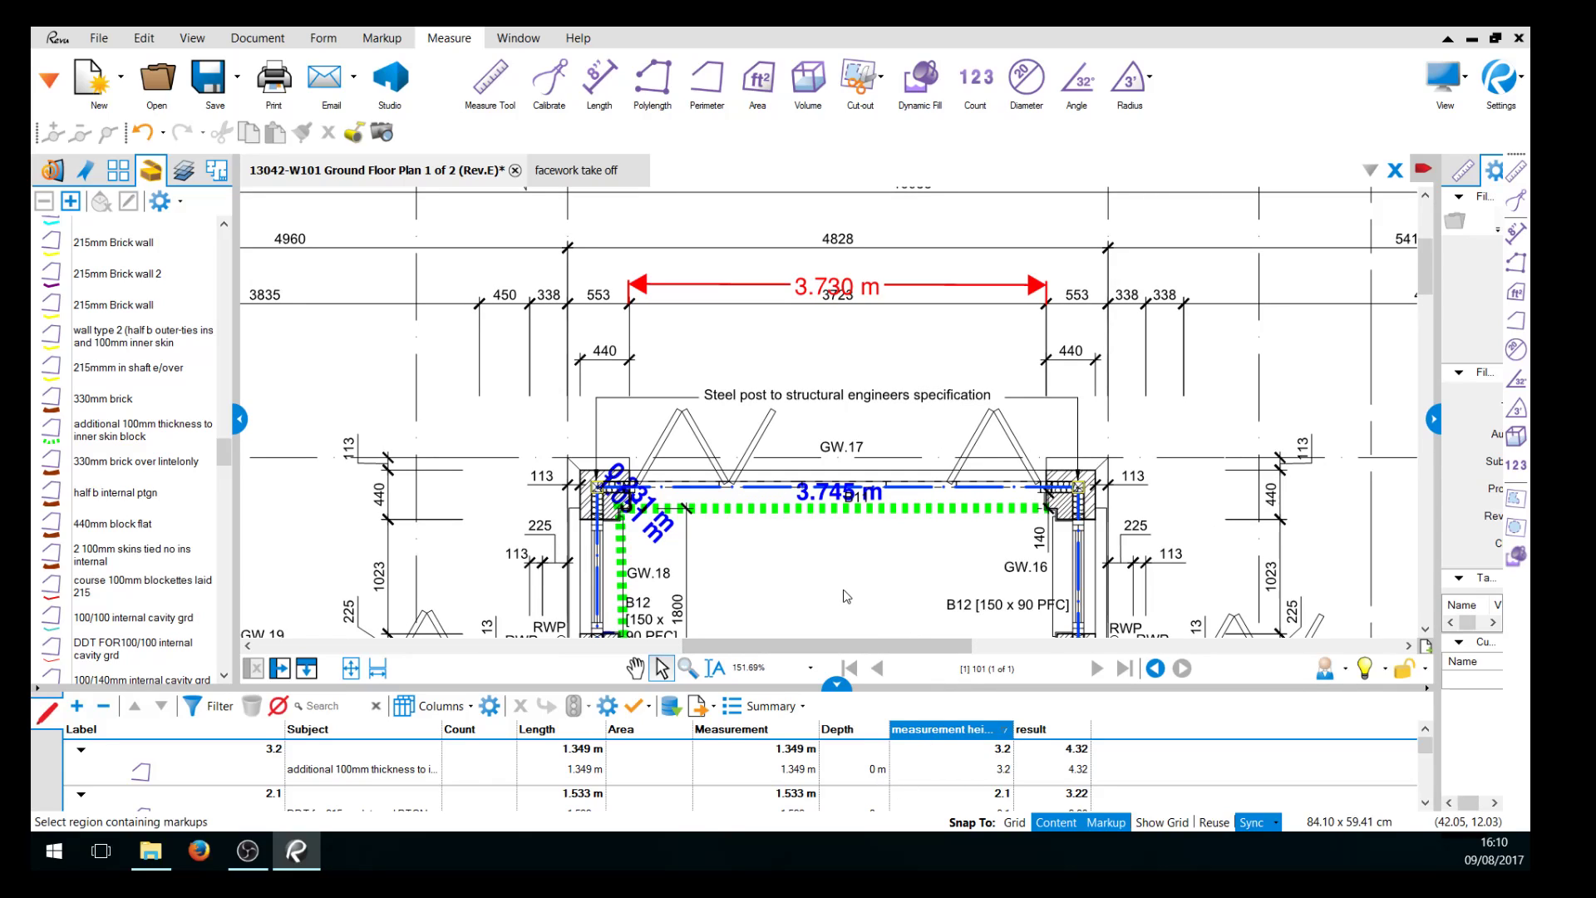
click(838, 683)
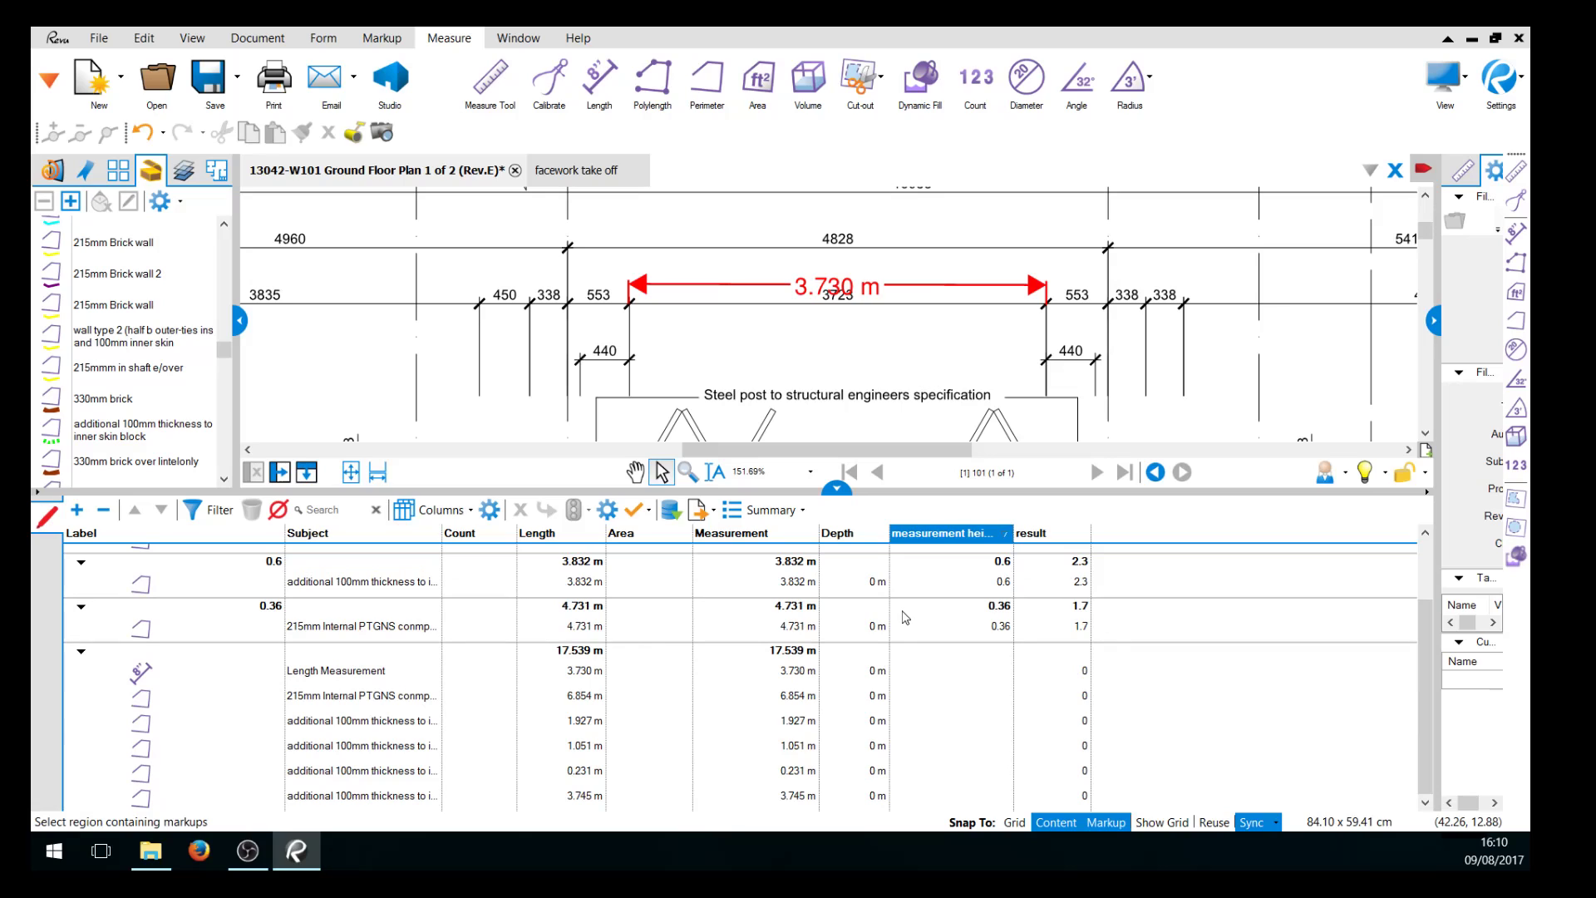
click(837, 489)
scroll(827, 542, down, 4)
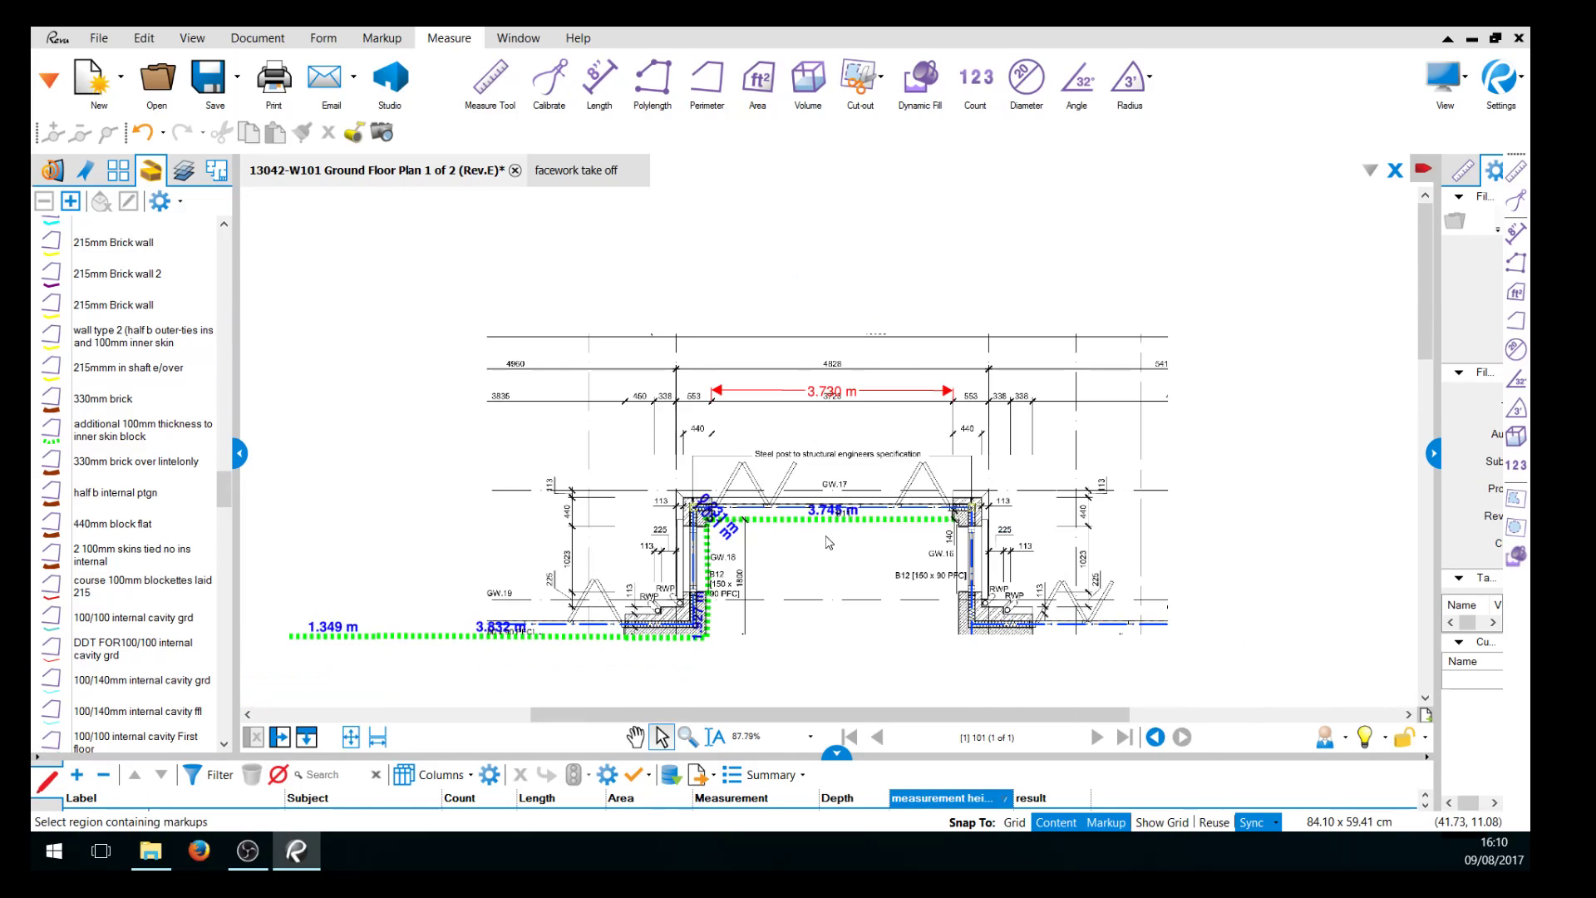
scroll(651, 570, up, 2)
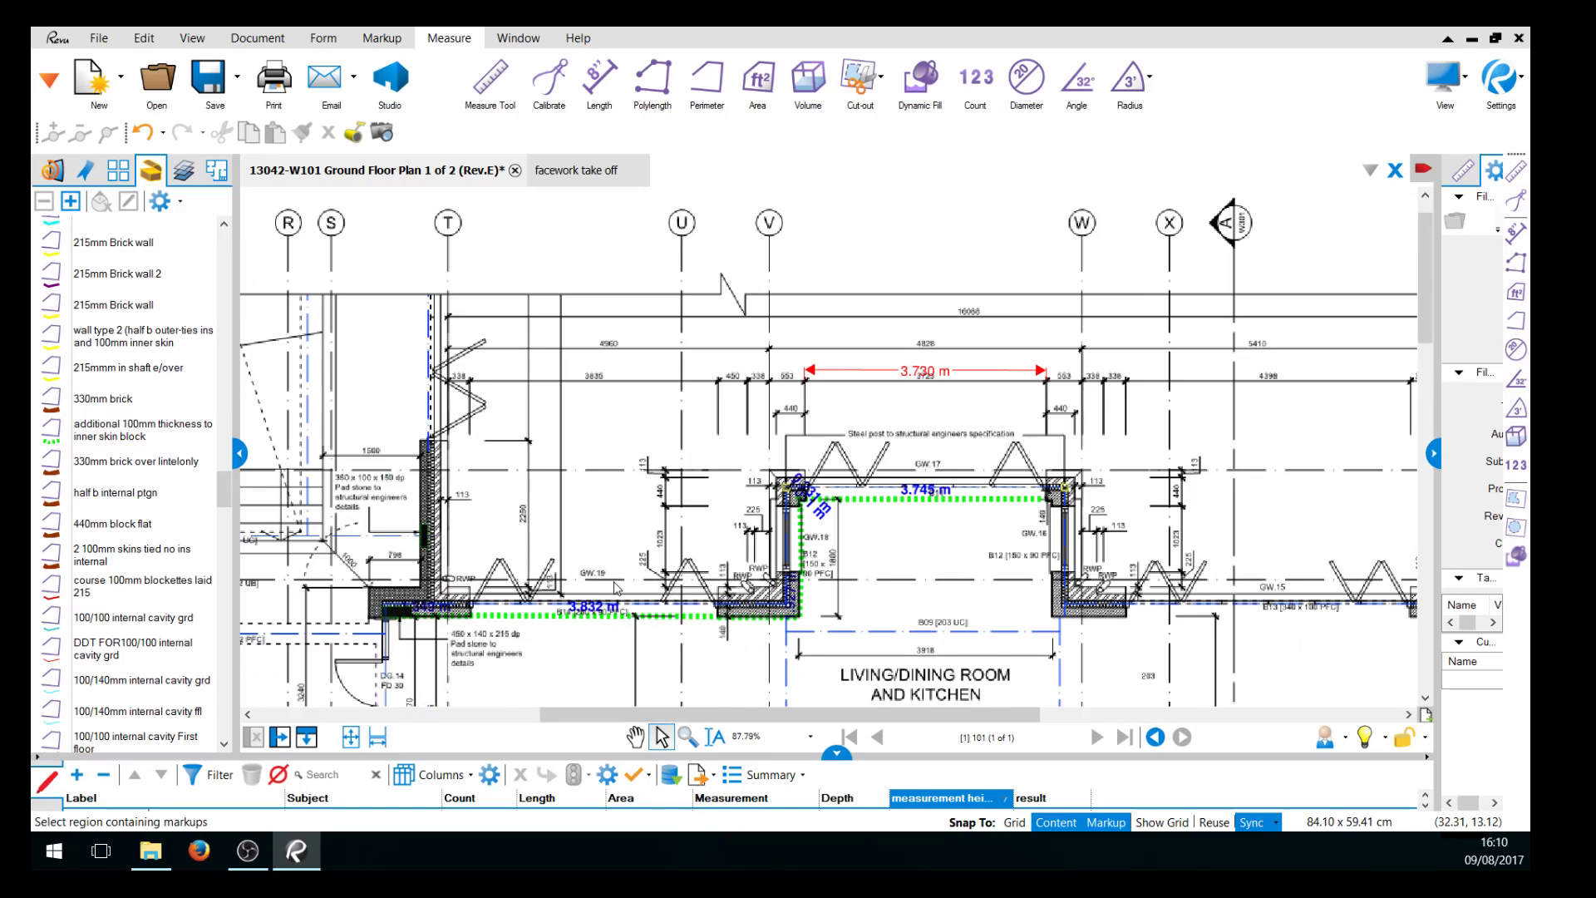
scroll(819, 579, up, 2)
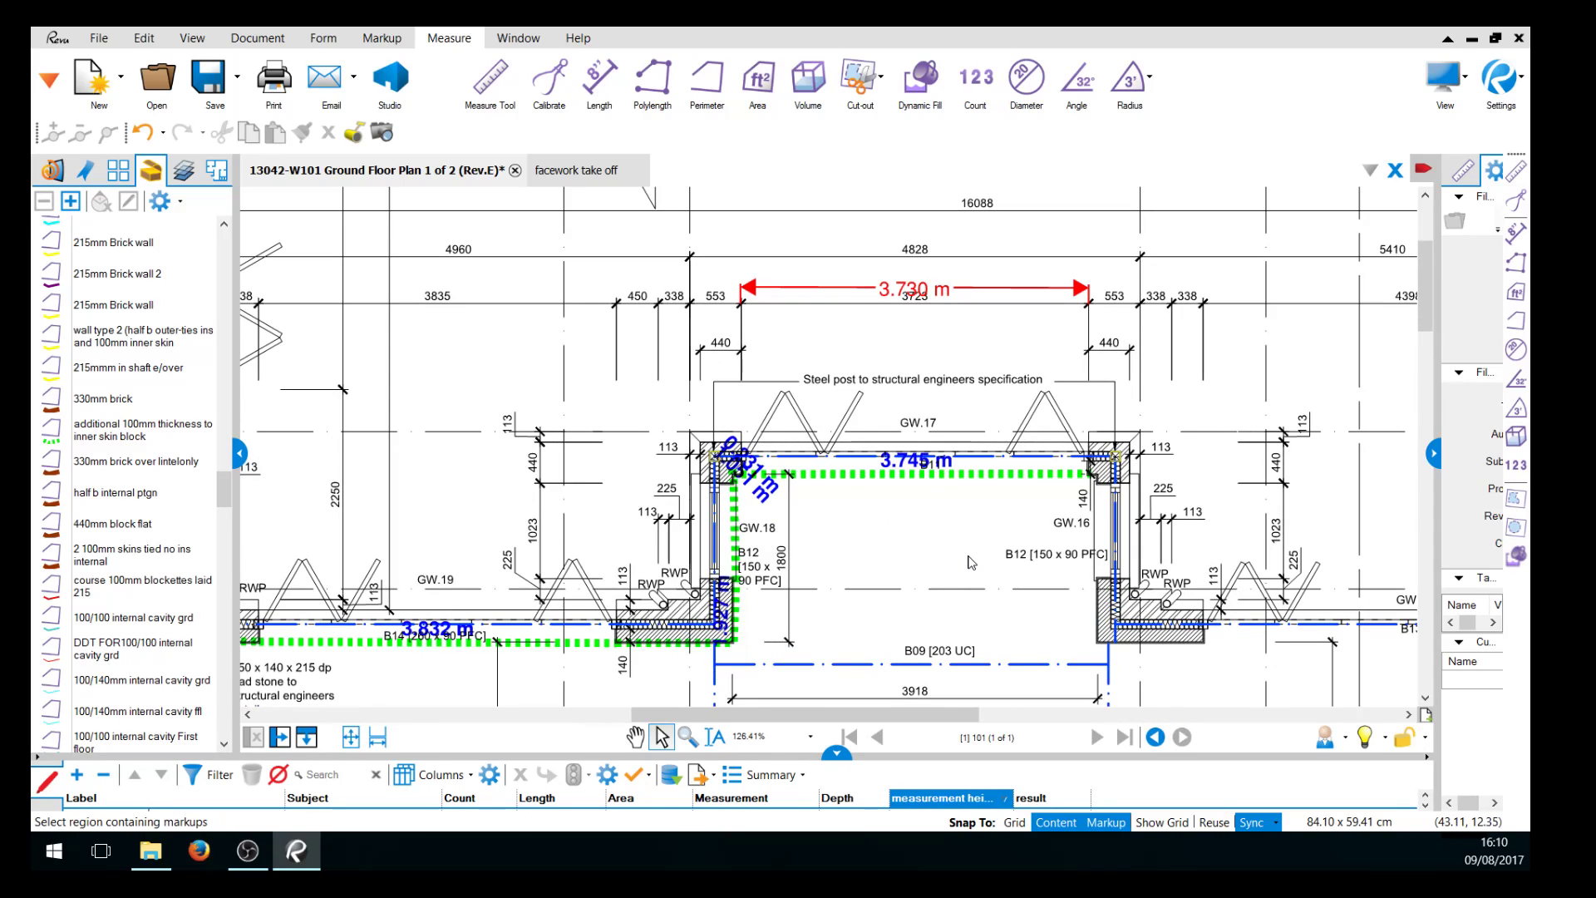
scroll(971, 565, down, 1)
scroll(971, 564, down, 1)
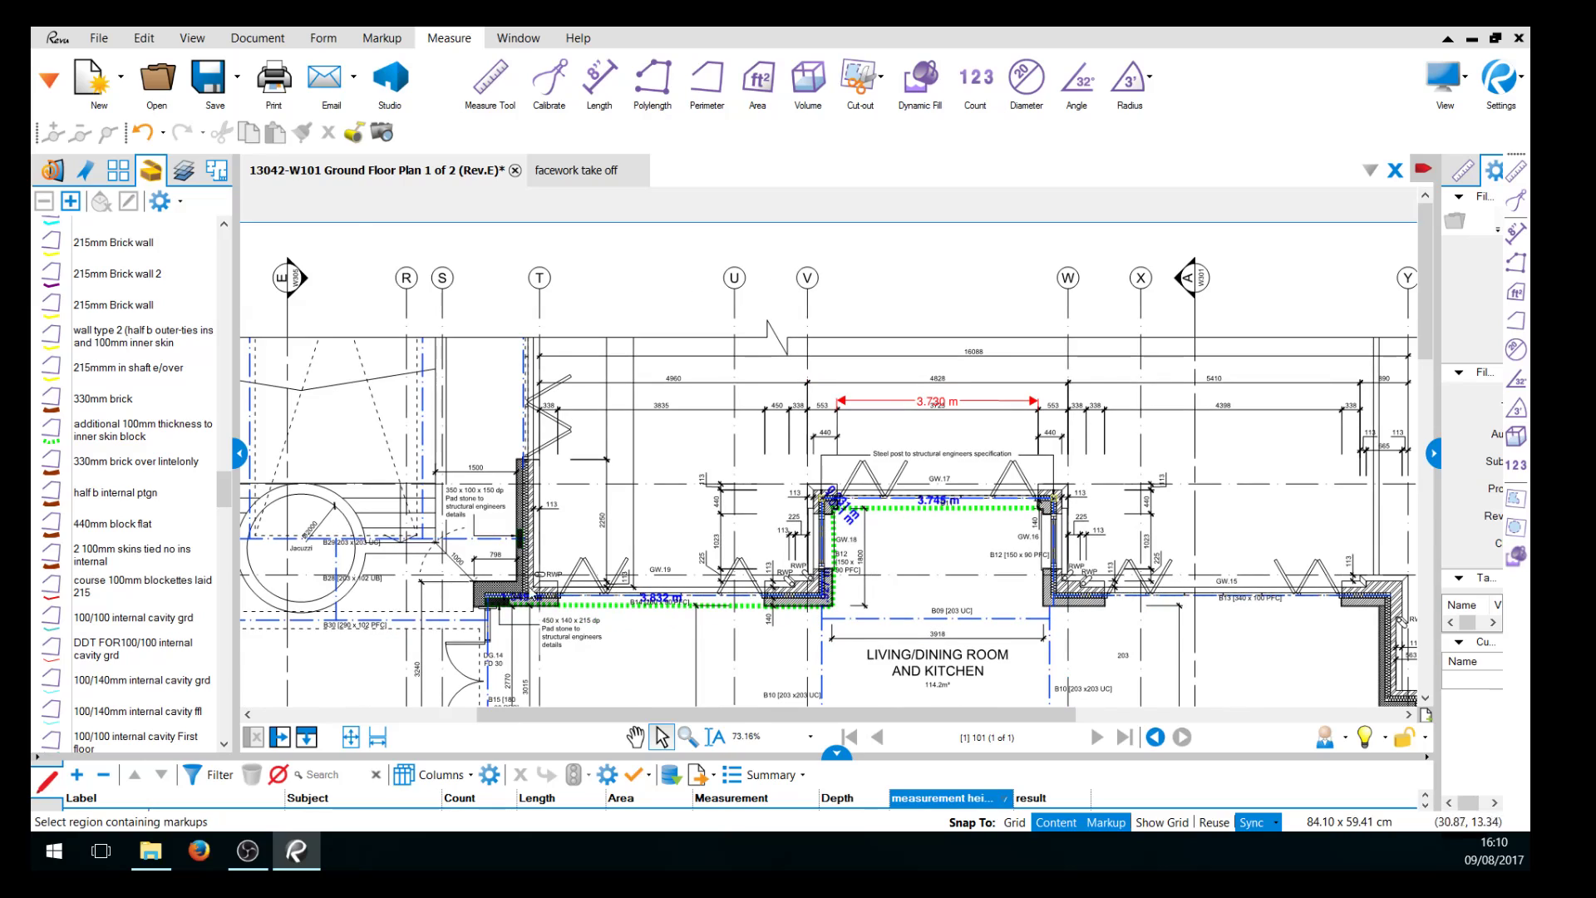
scroll(225, 479, up, 1)
Browse the saved area, perimeter and length measurement tools in the My Tools set.
drag(225, 480, 225, 237)
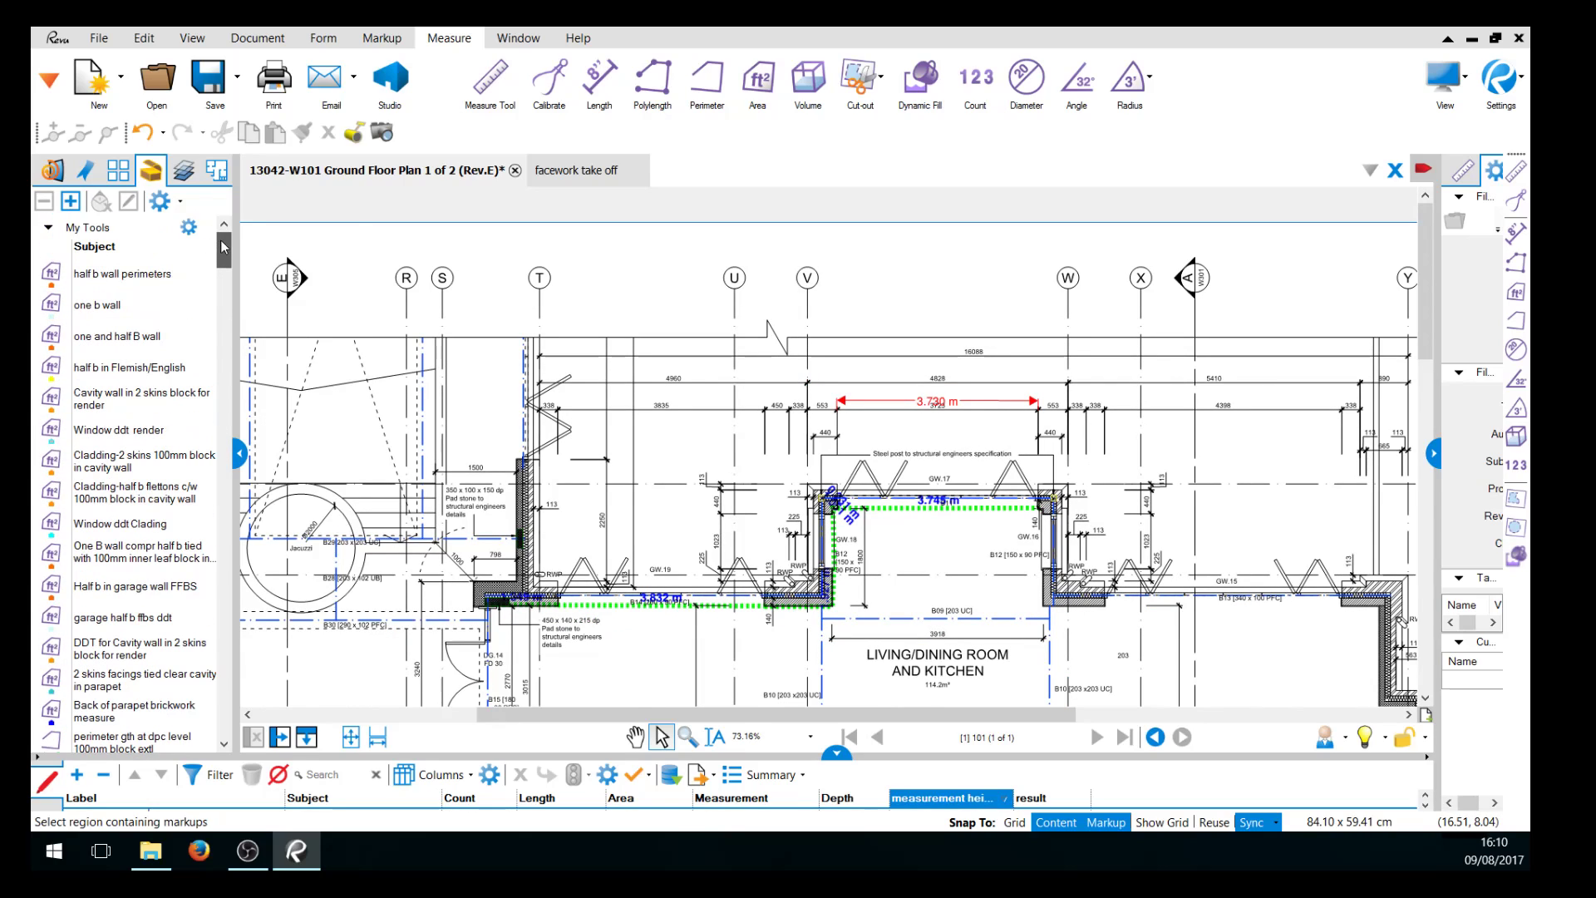
scroll(83, 291, down, 3)
scroll(83, 291, down, 10)
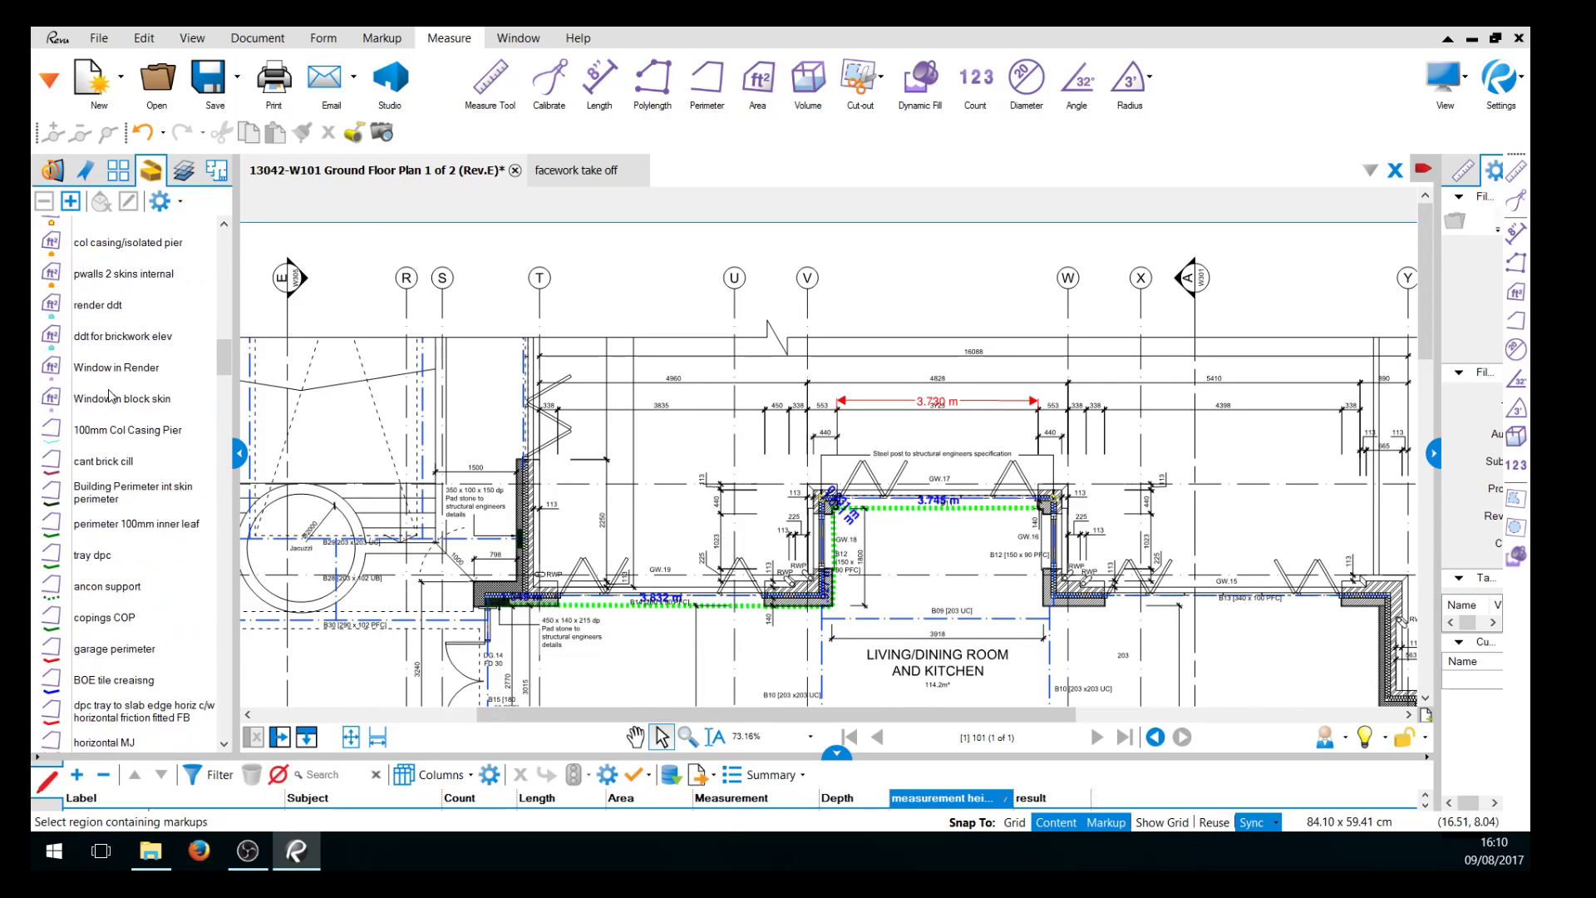
scroll(104, 449, down, 7)
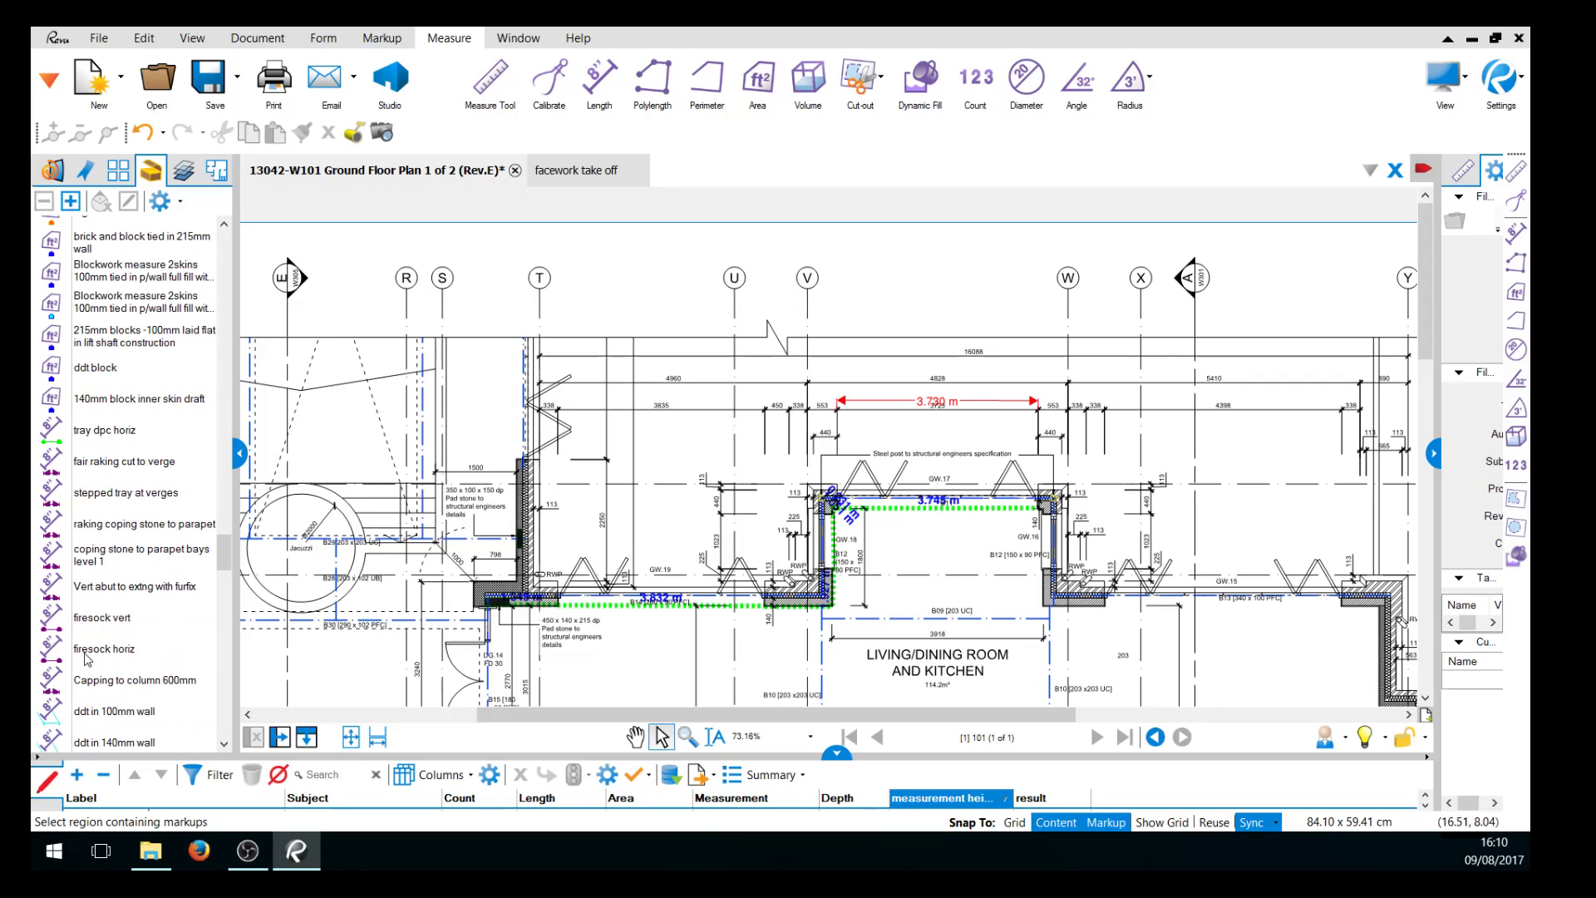
click(80, 618)
scroll(92, 611, down, 8)
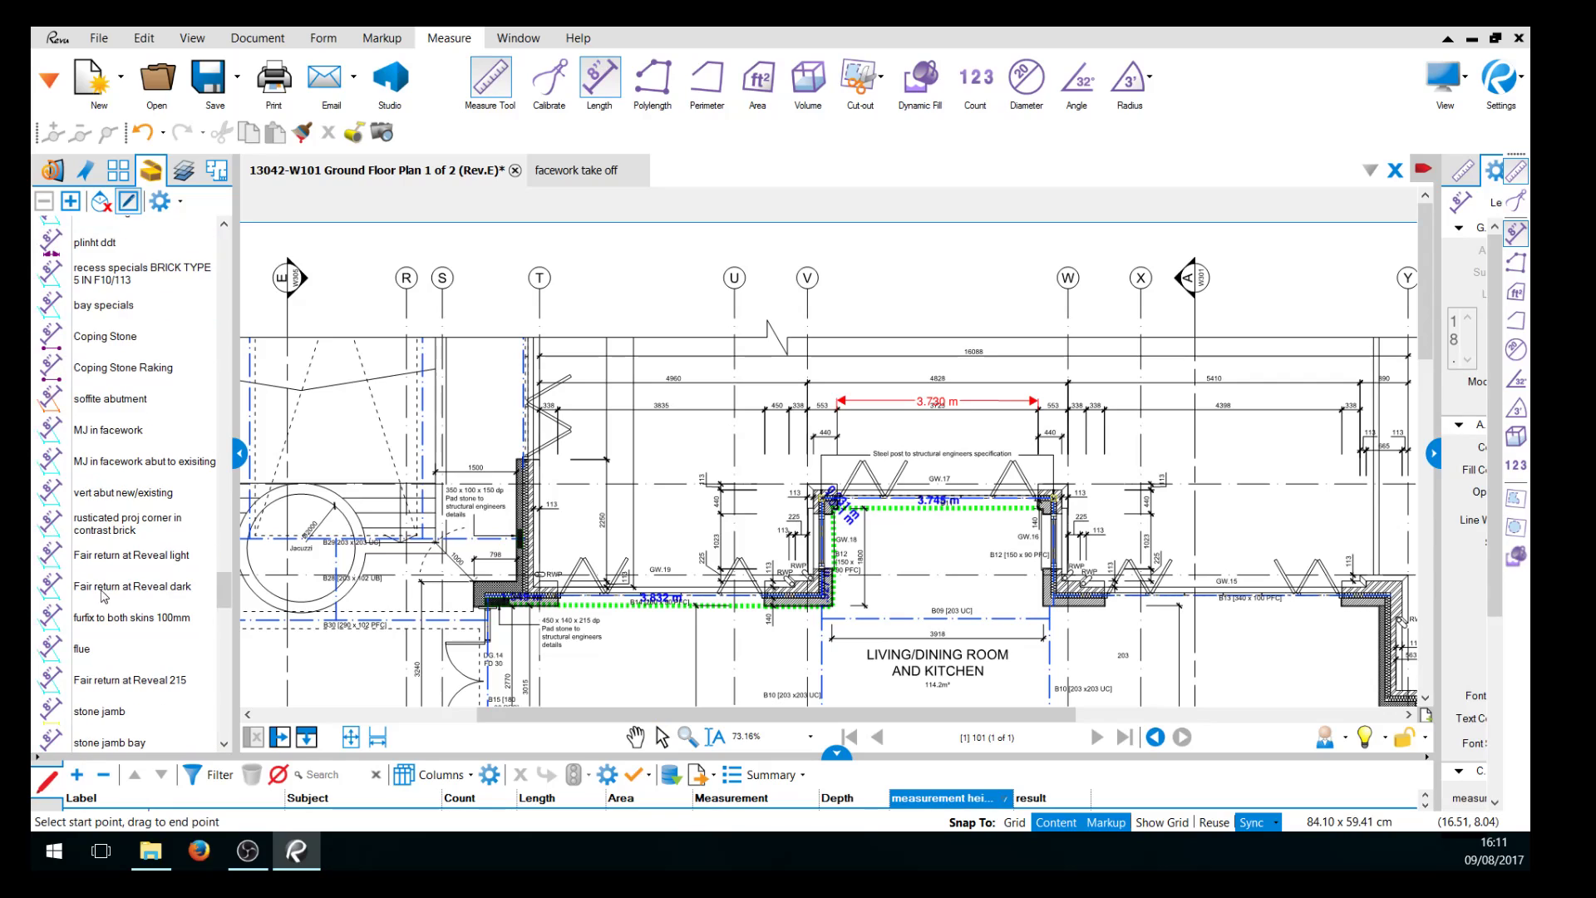
scroll(111, 585, down, 3)
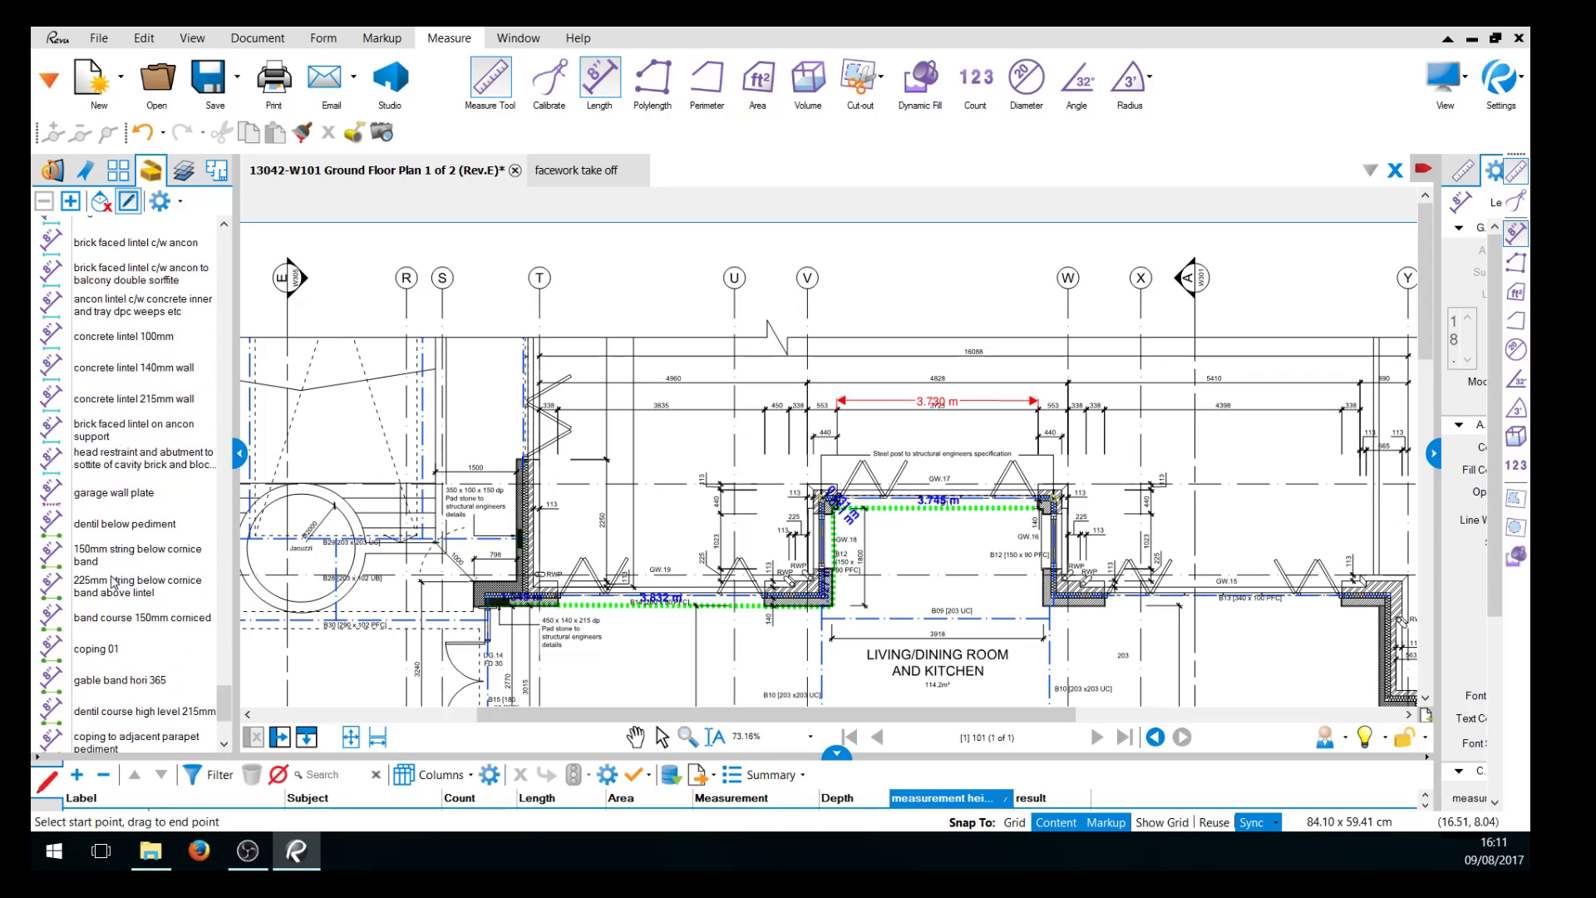
scroll(120, 574, up, 8)
scroll(127, 565, up, 10)
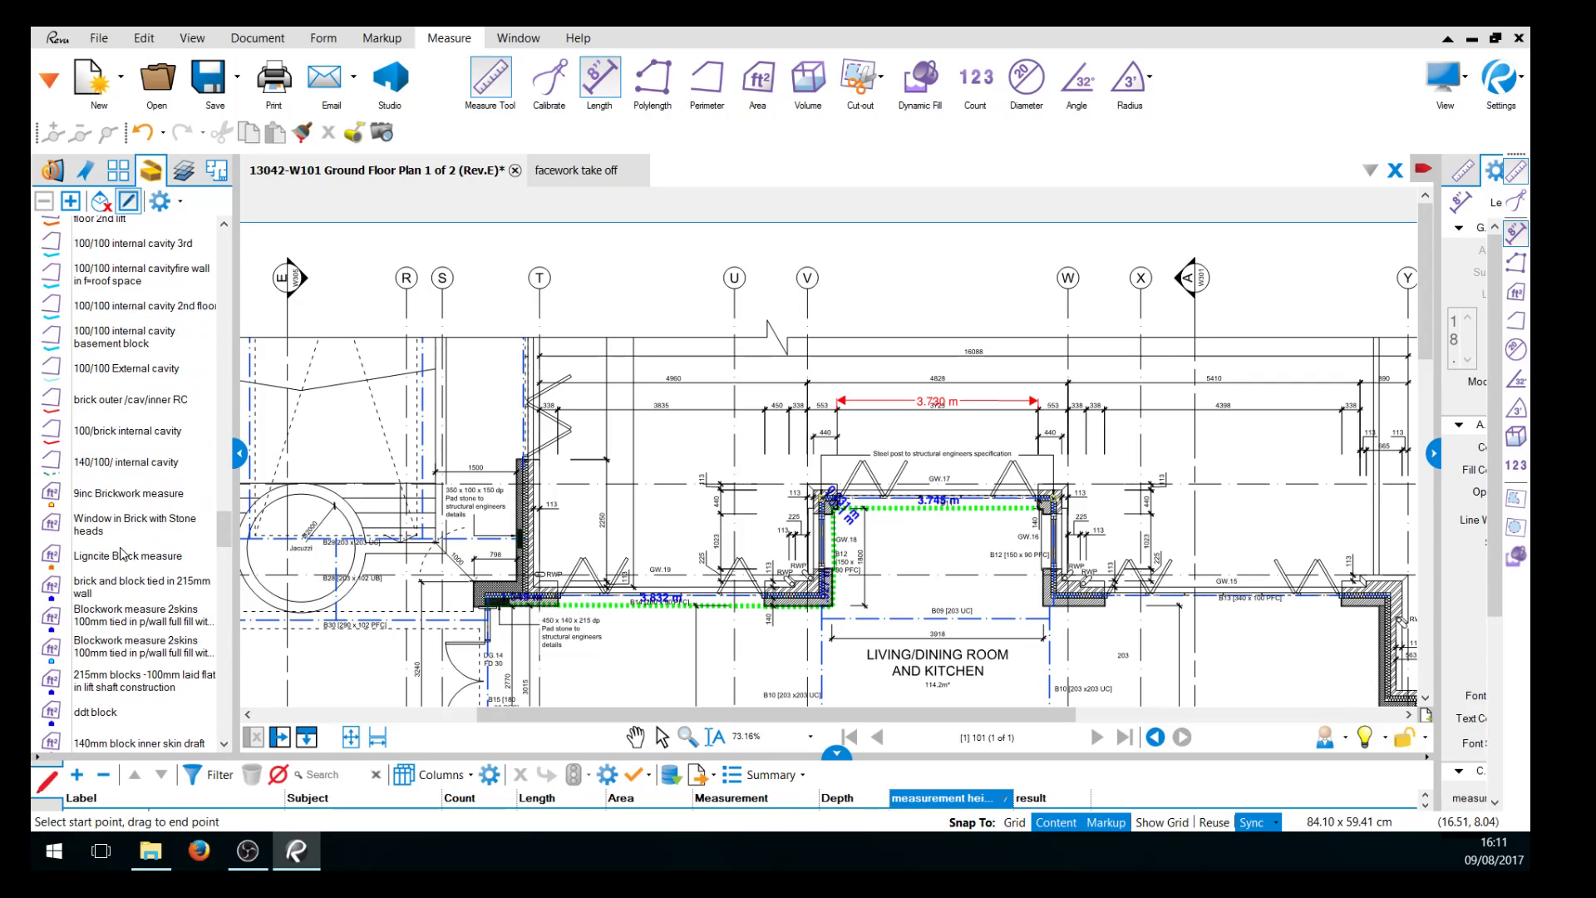
scroll(131, 538, up, 15)
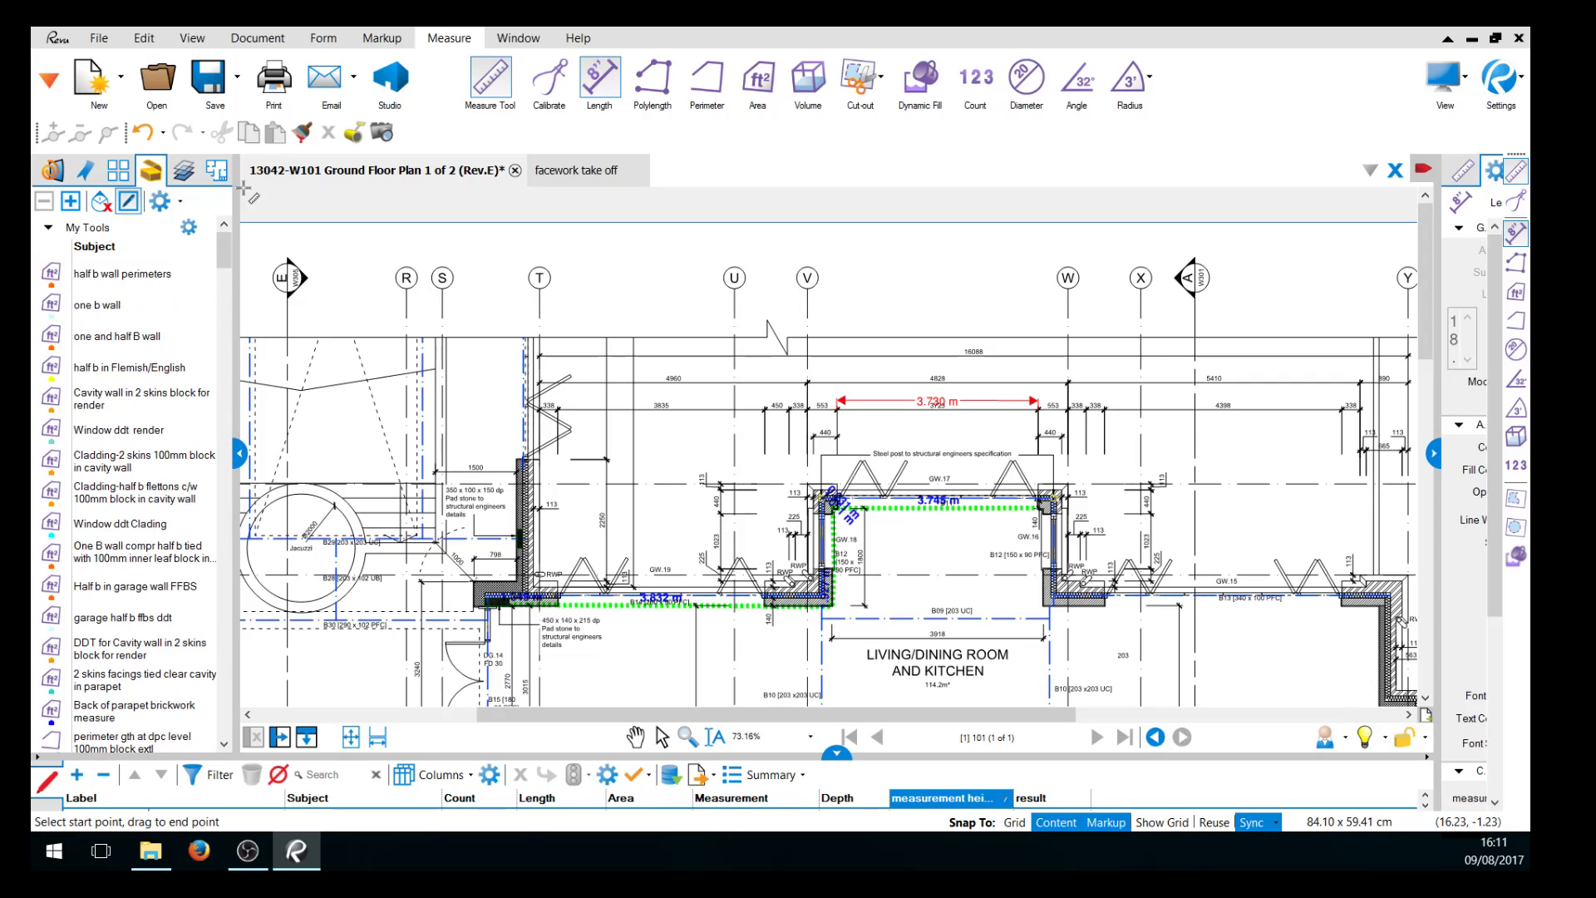
Enable the My Tools.btx tool set in the tool set management settings and look through its tools.
click(189, 227)
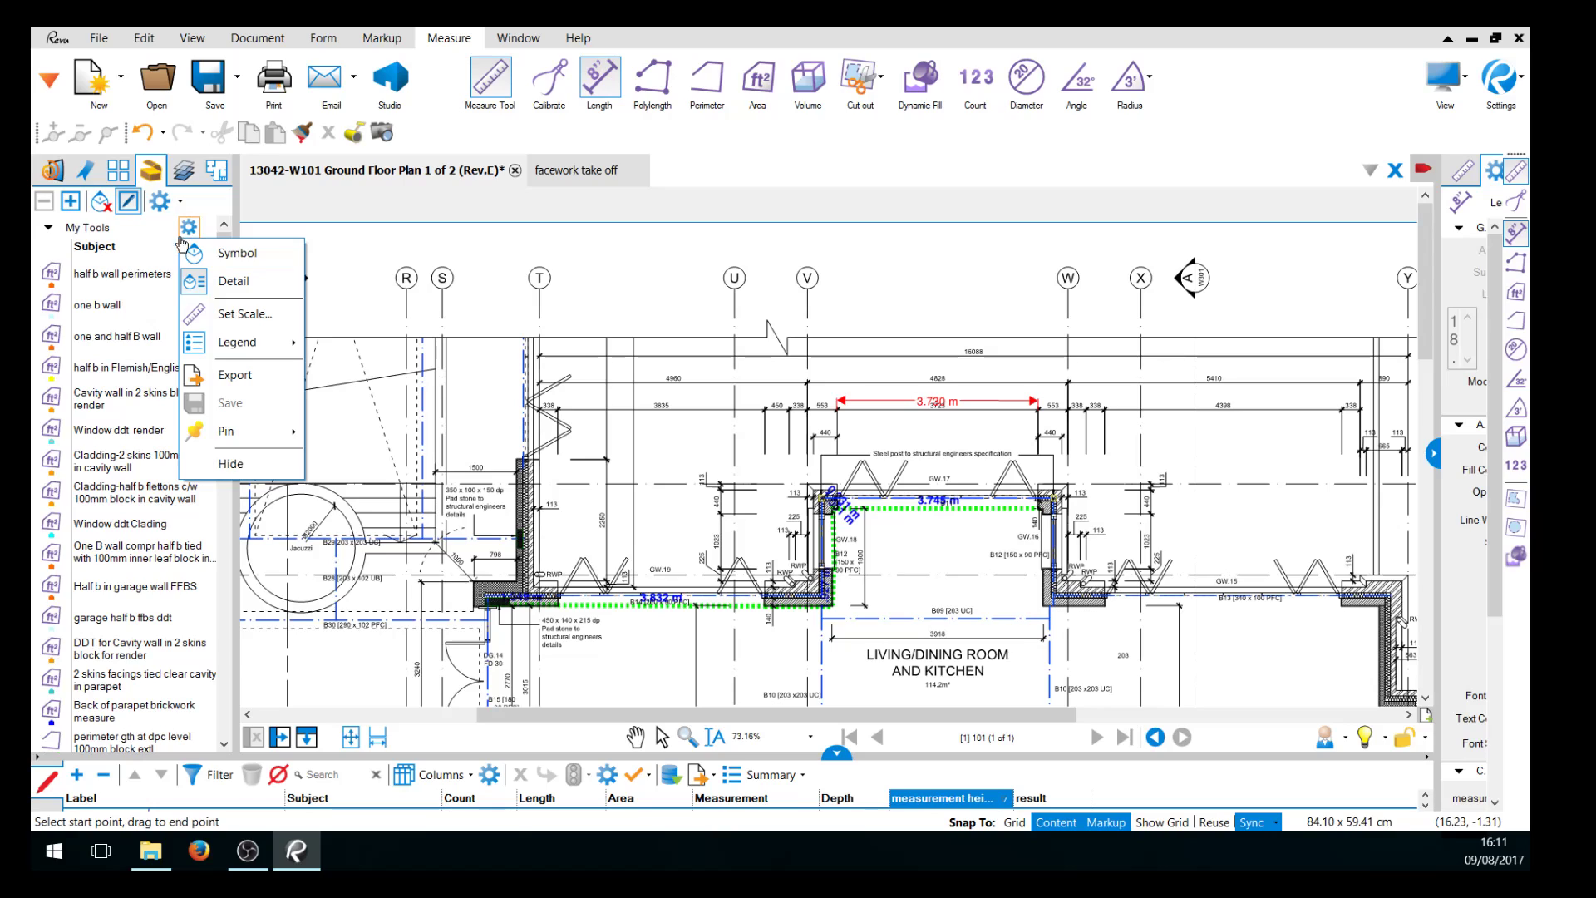
click(148, 229)
click(154, 211)
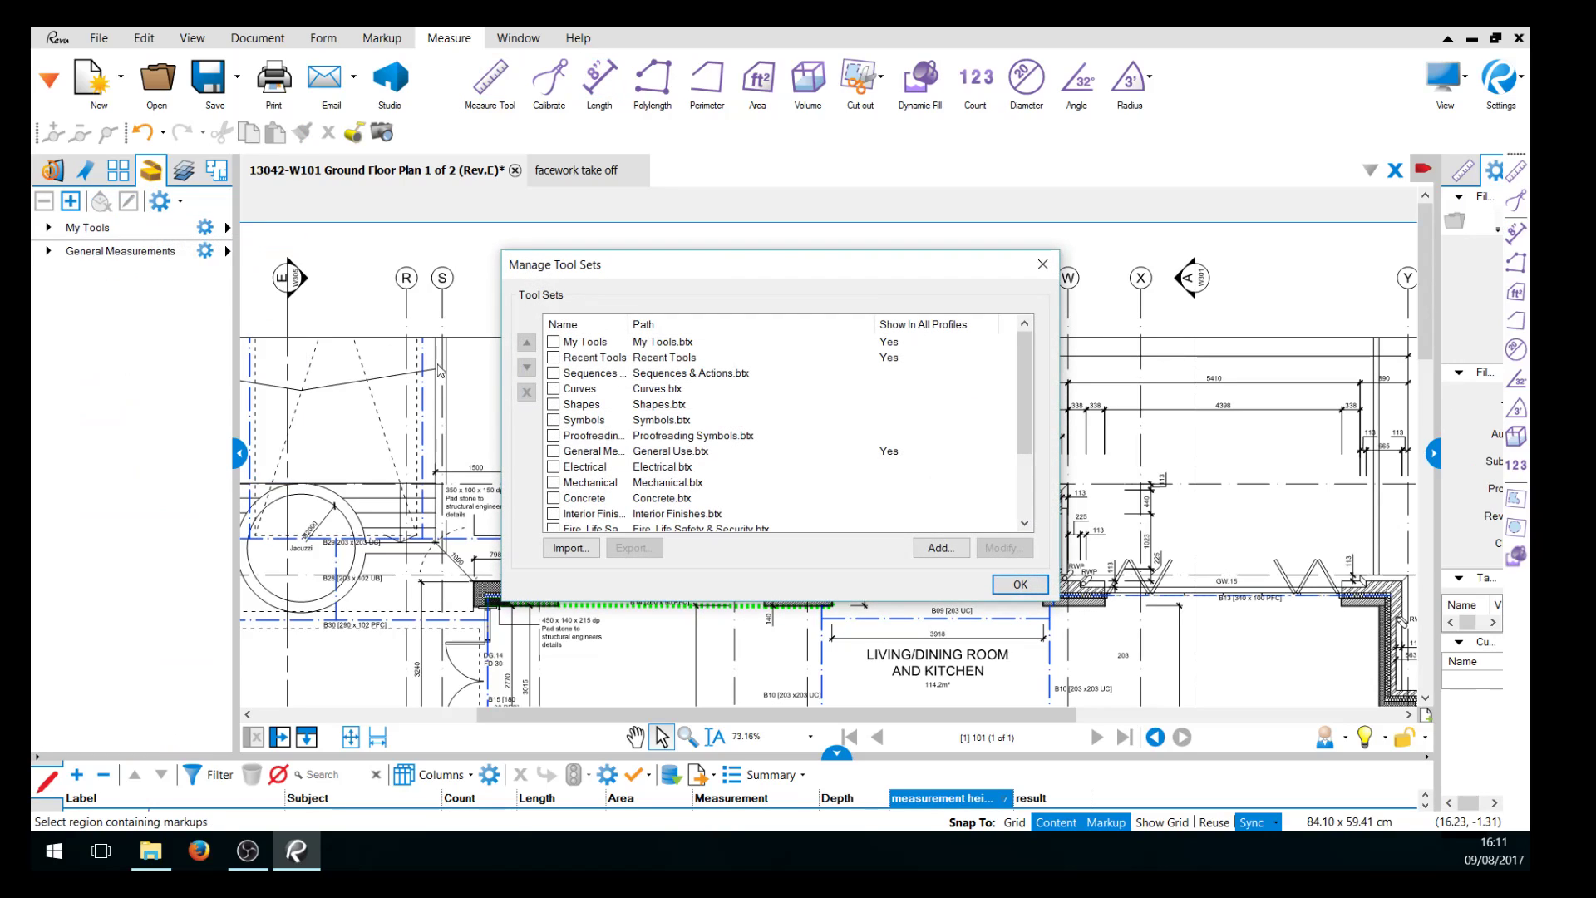
click(554, 342)
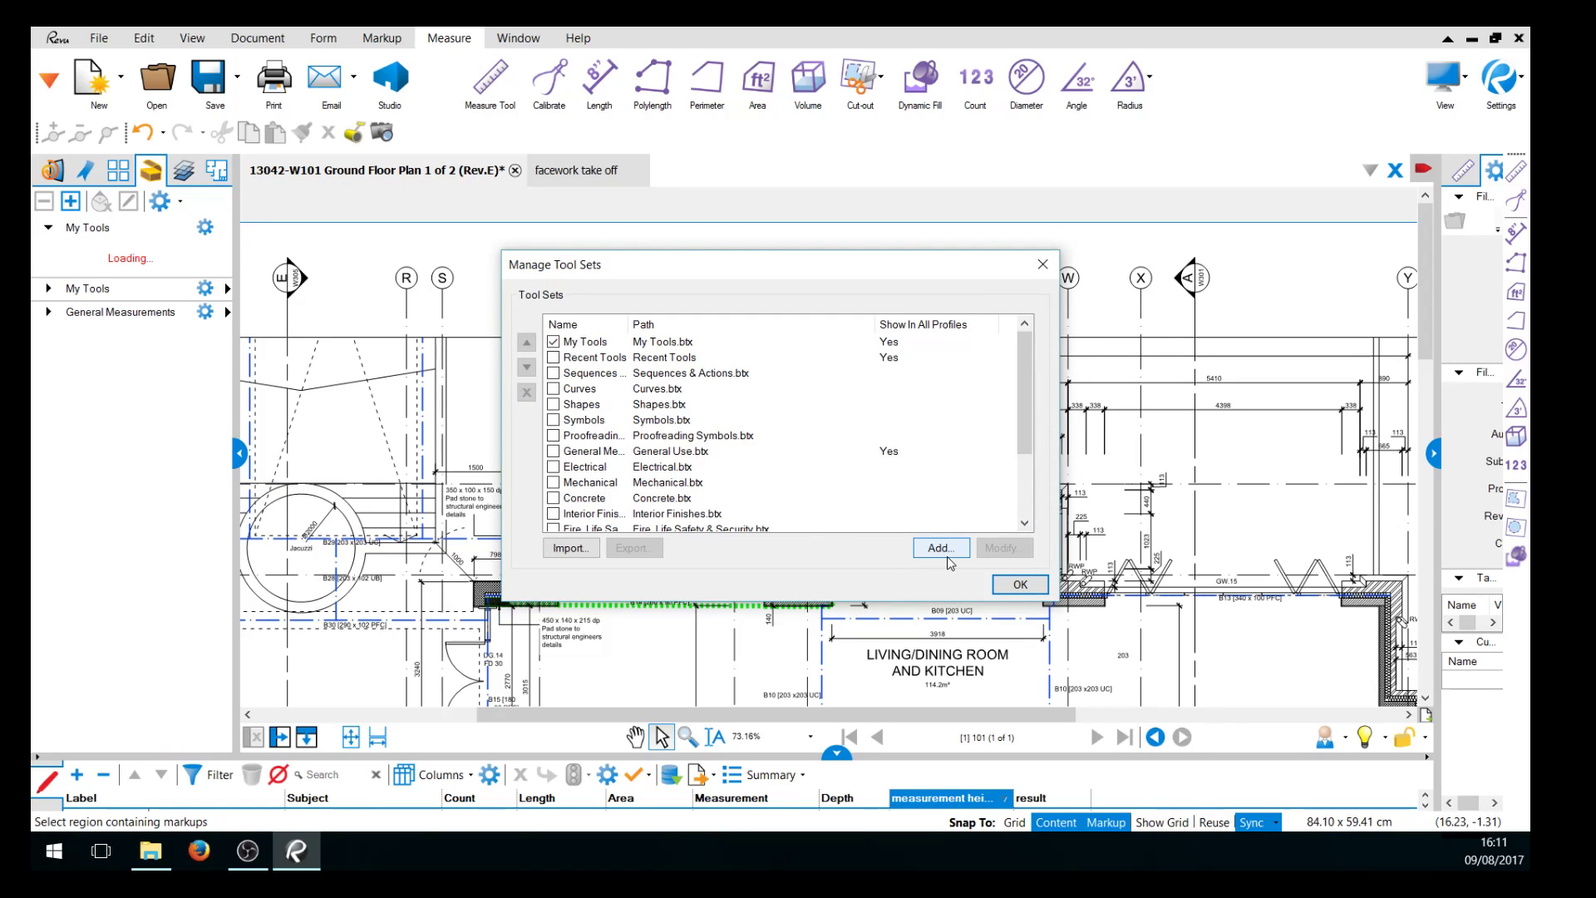
click(1021, 585)
scroll(155, 448, down, 3)
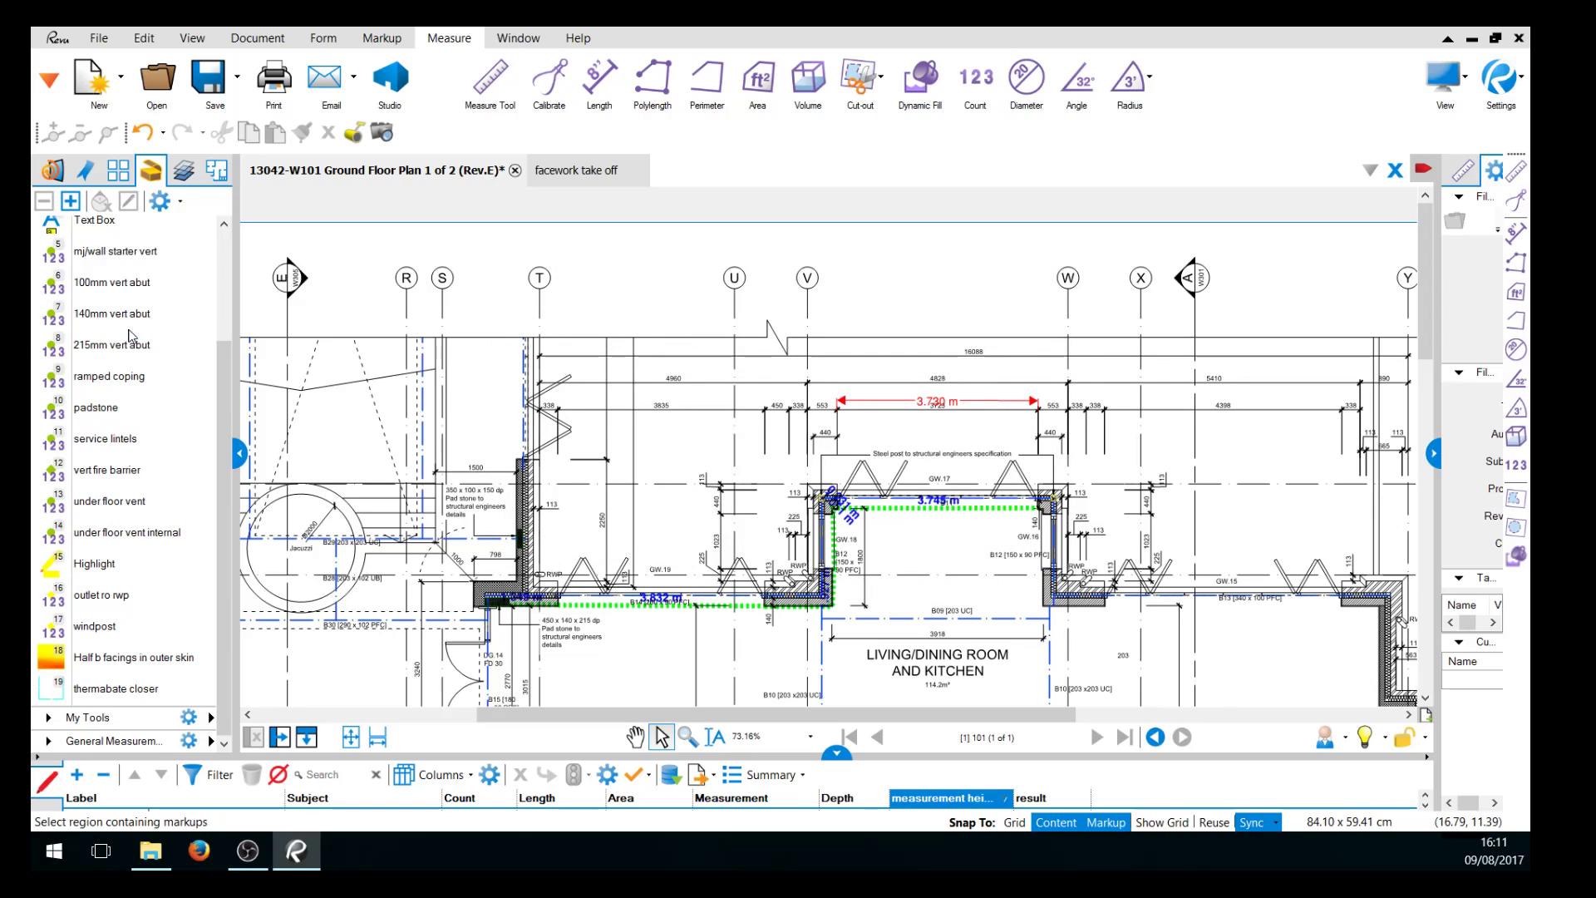
Count the two padstones beside double door DG.14, west of the living/dining room, with the saved padstone count tool.
click(93, 409)
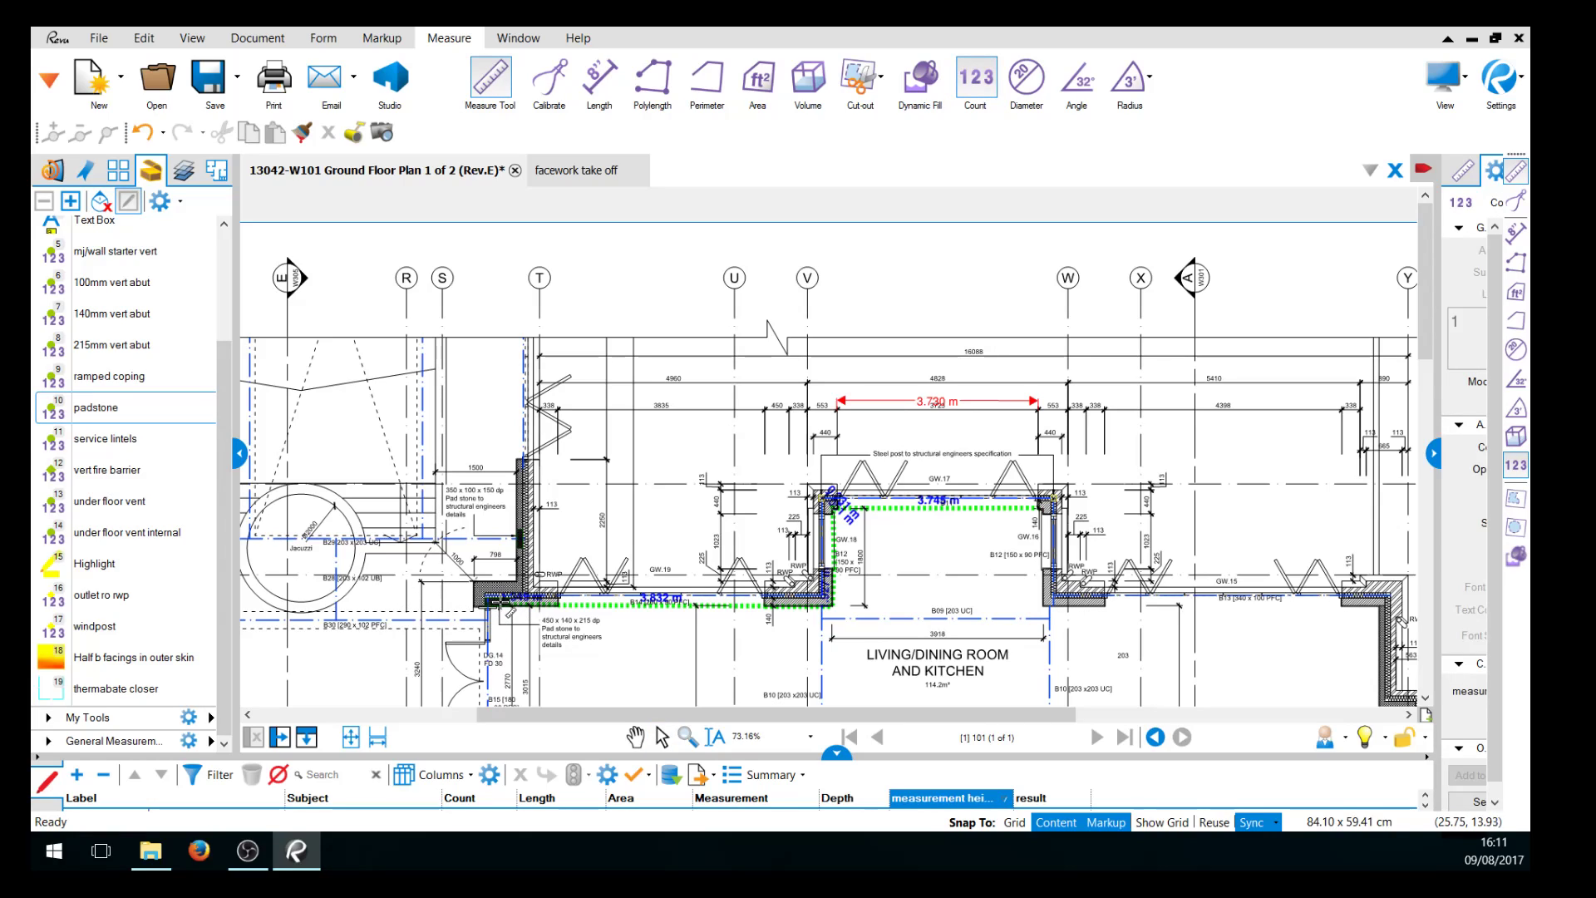
scroll(981, 625, down, 1)
scroll(984, 628, down, 3)
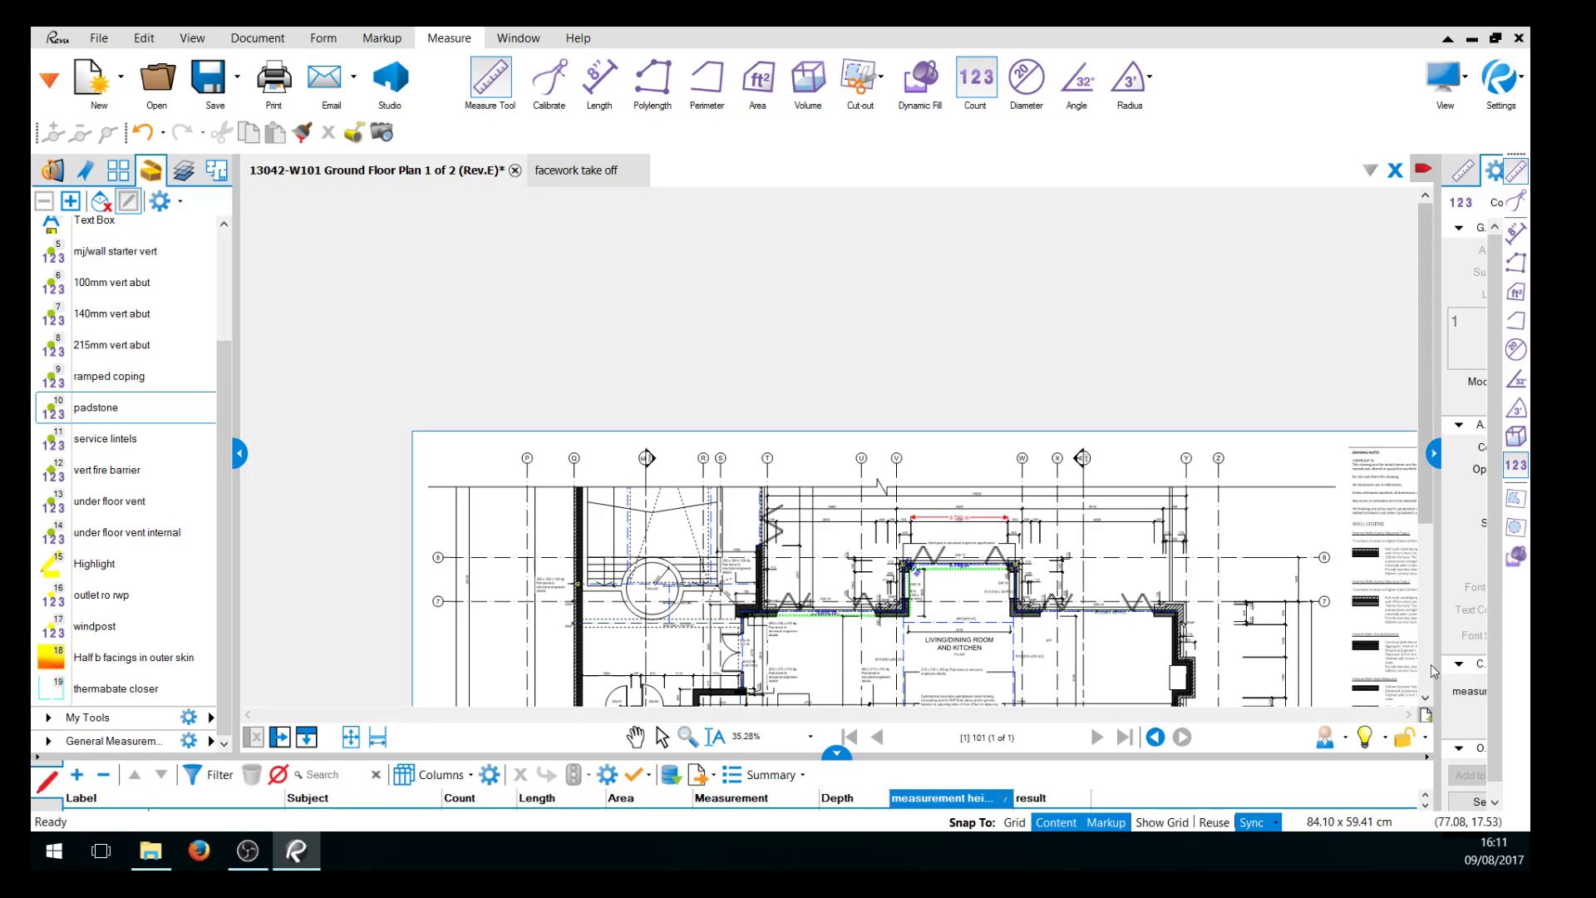
scroll(823, 245, up, 4)
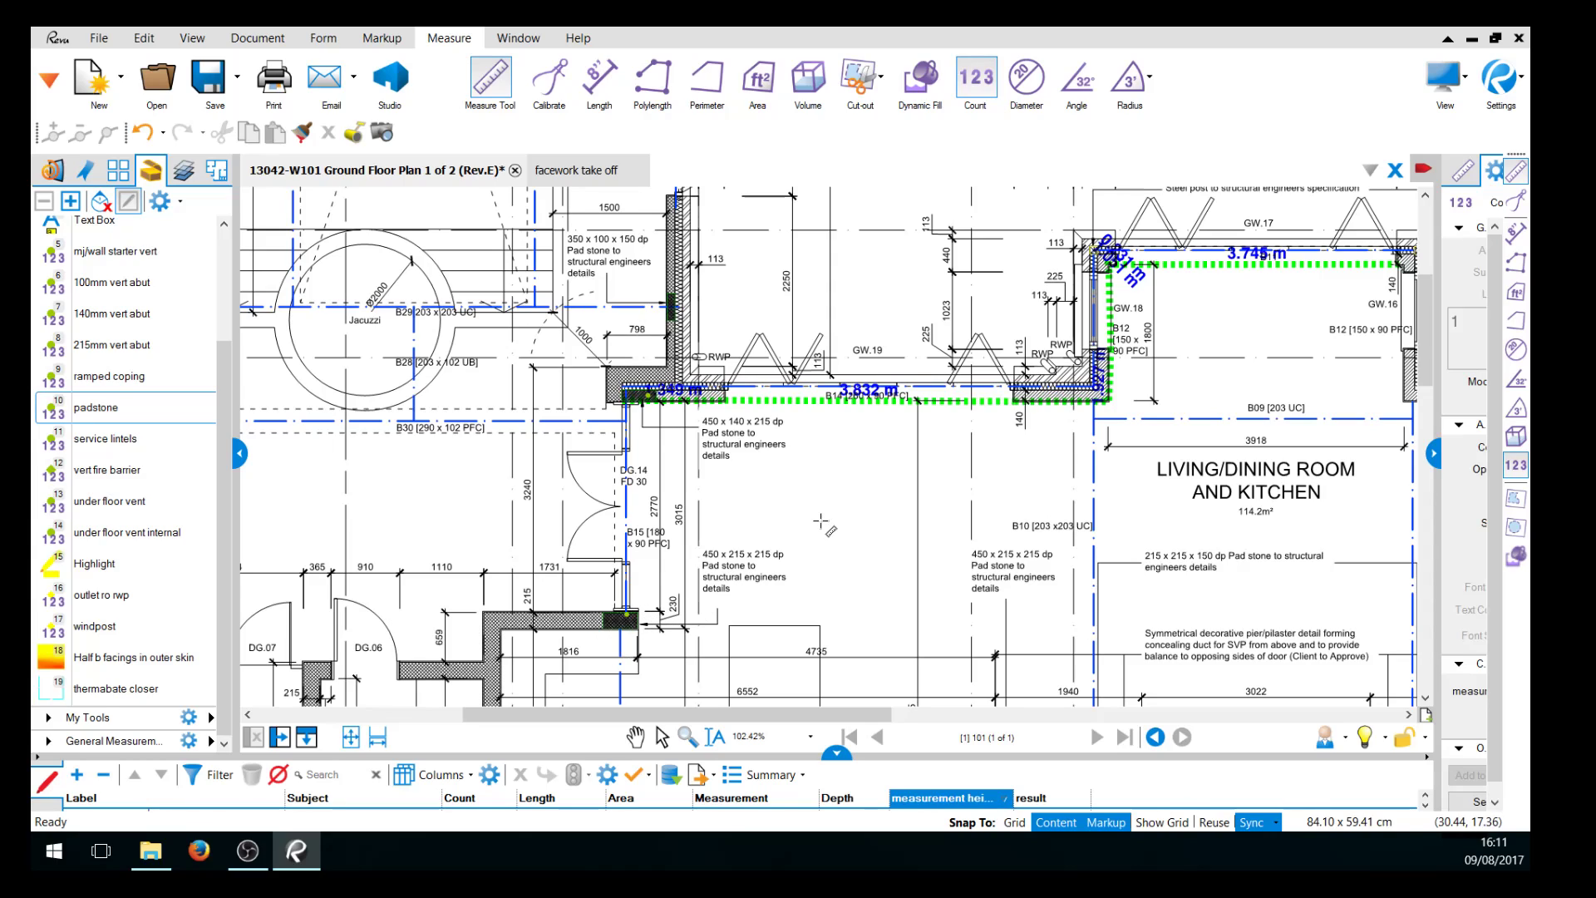
Enlarge the markups list and select the padstone count entry.
click(832, 757)
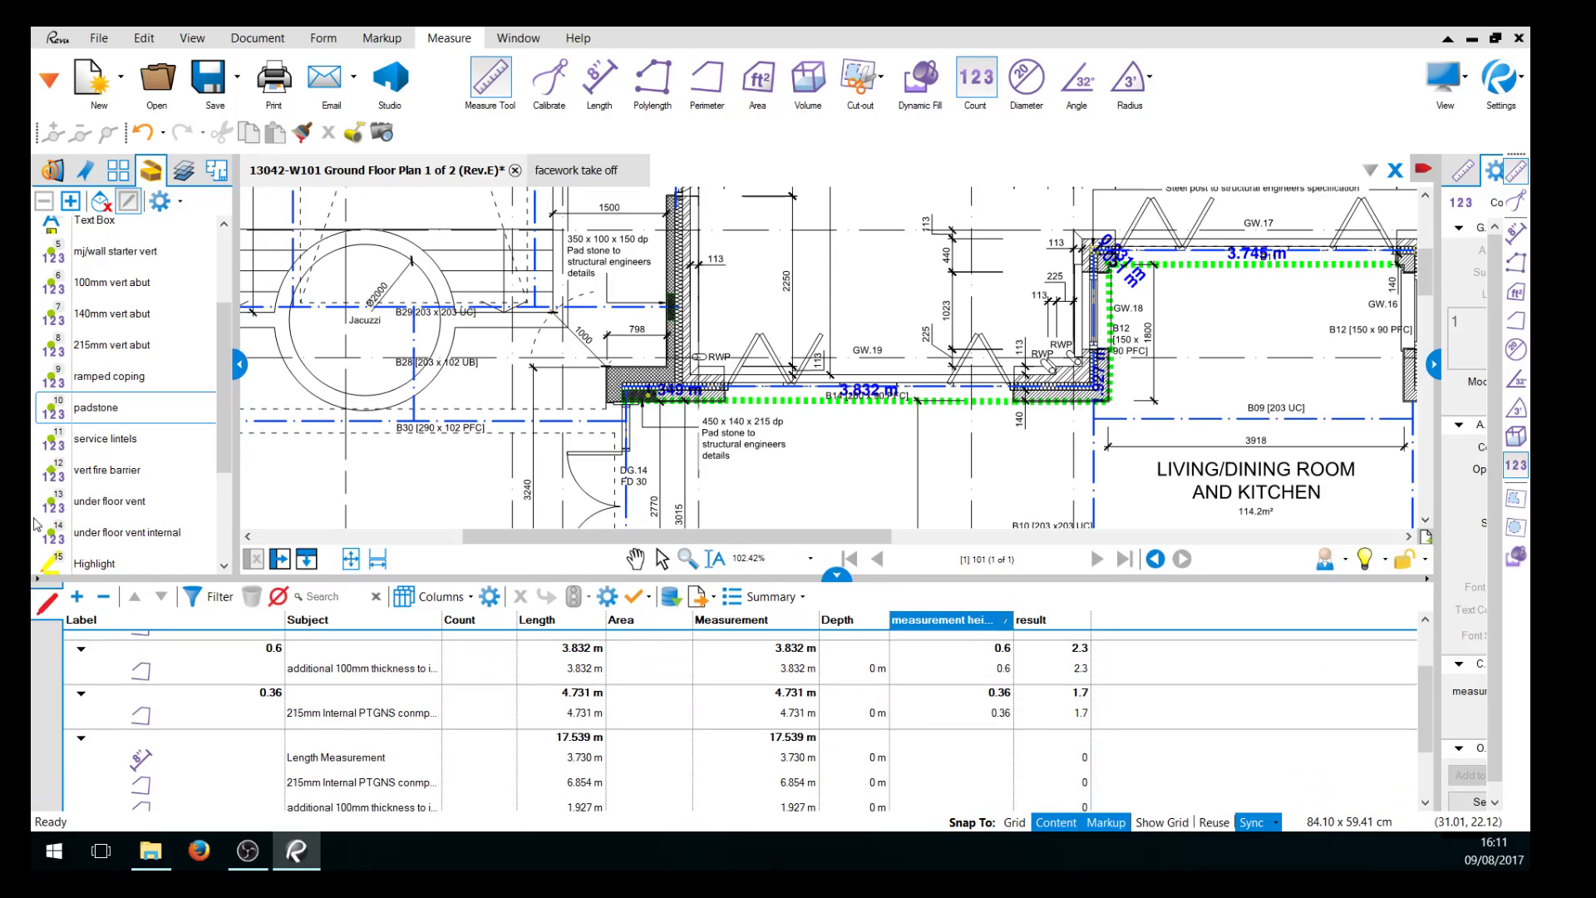
scroll(389, 695, down, 2)
scroll(388, 695, up, 3)
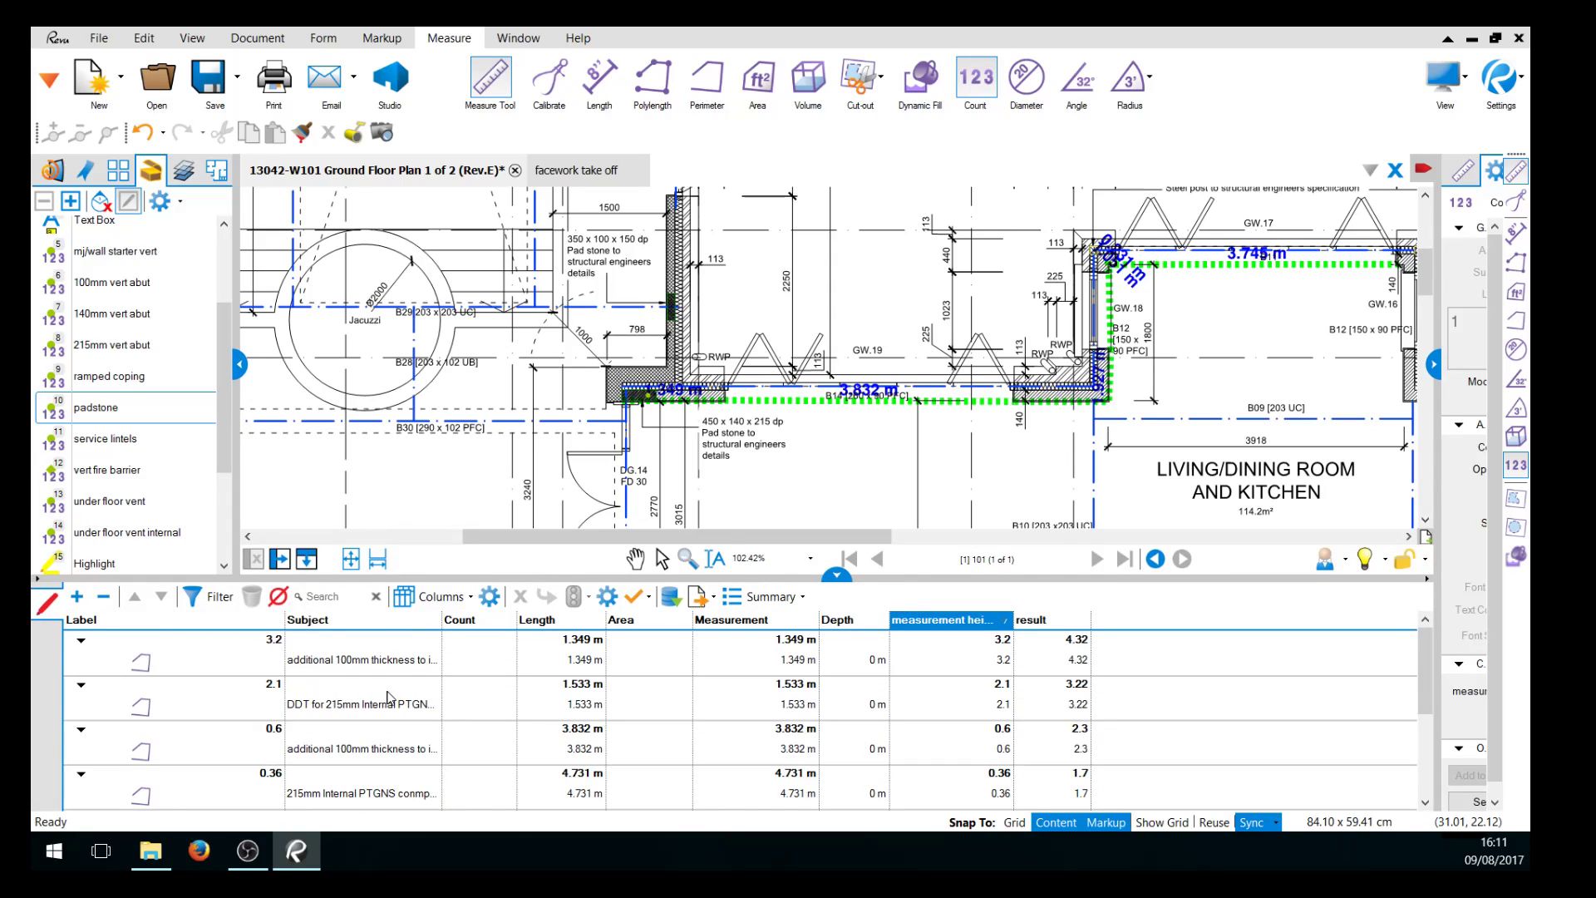
click(108, 507)
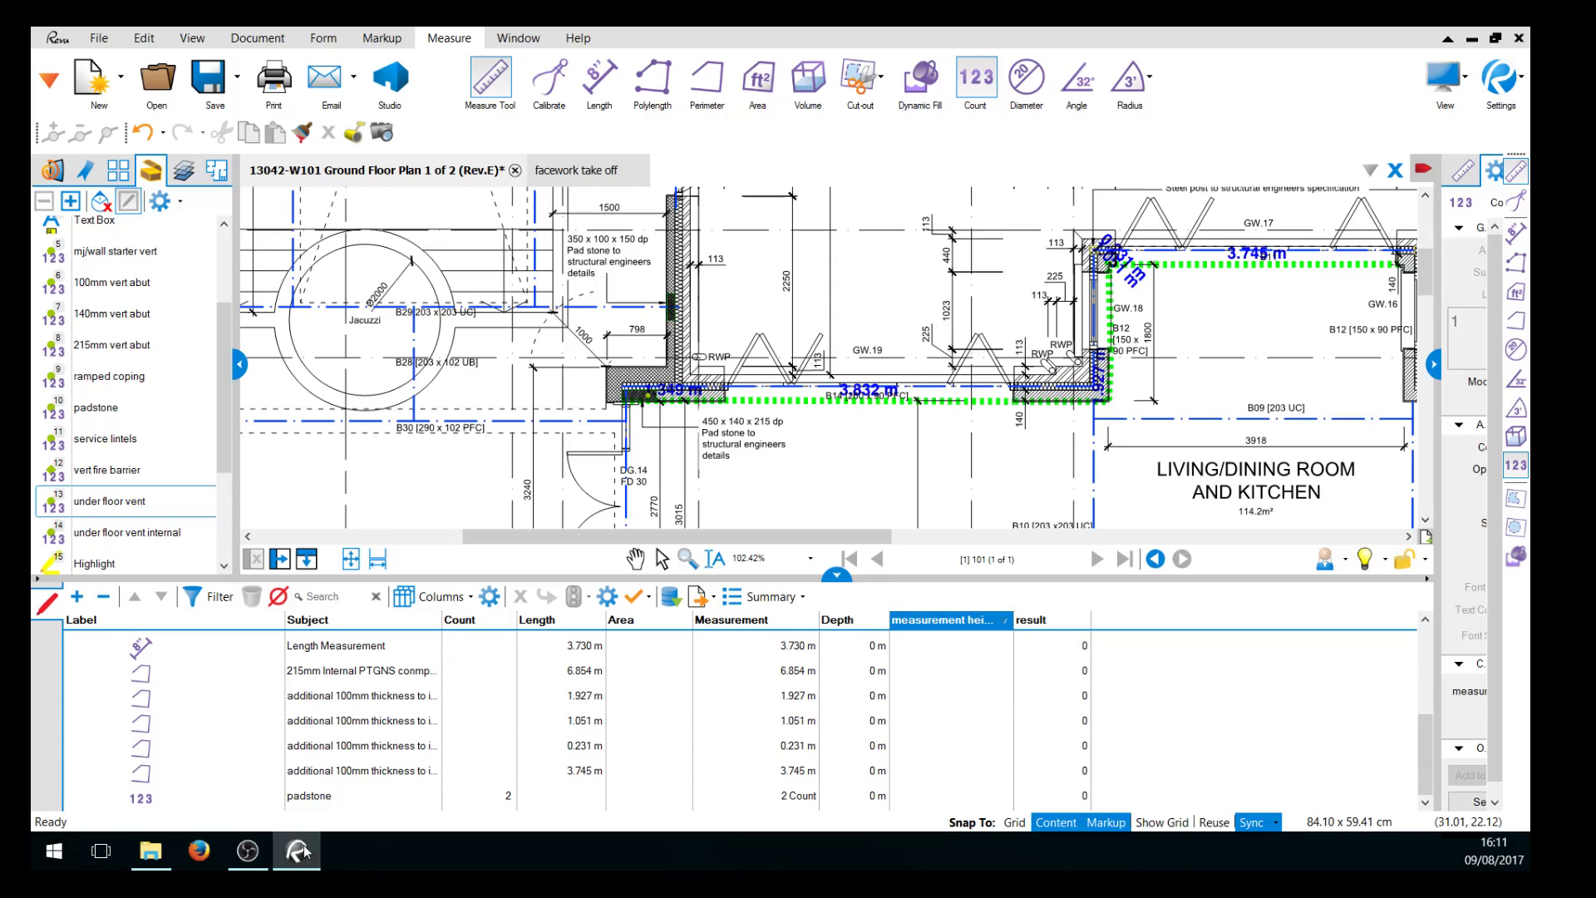
click(342, 798)
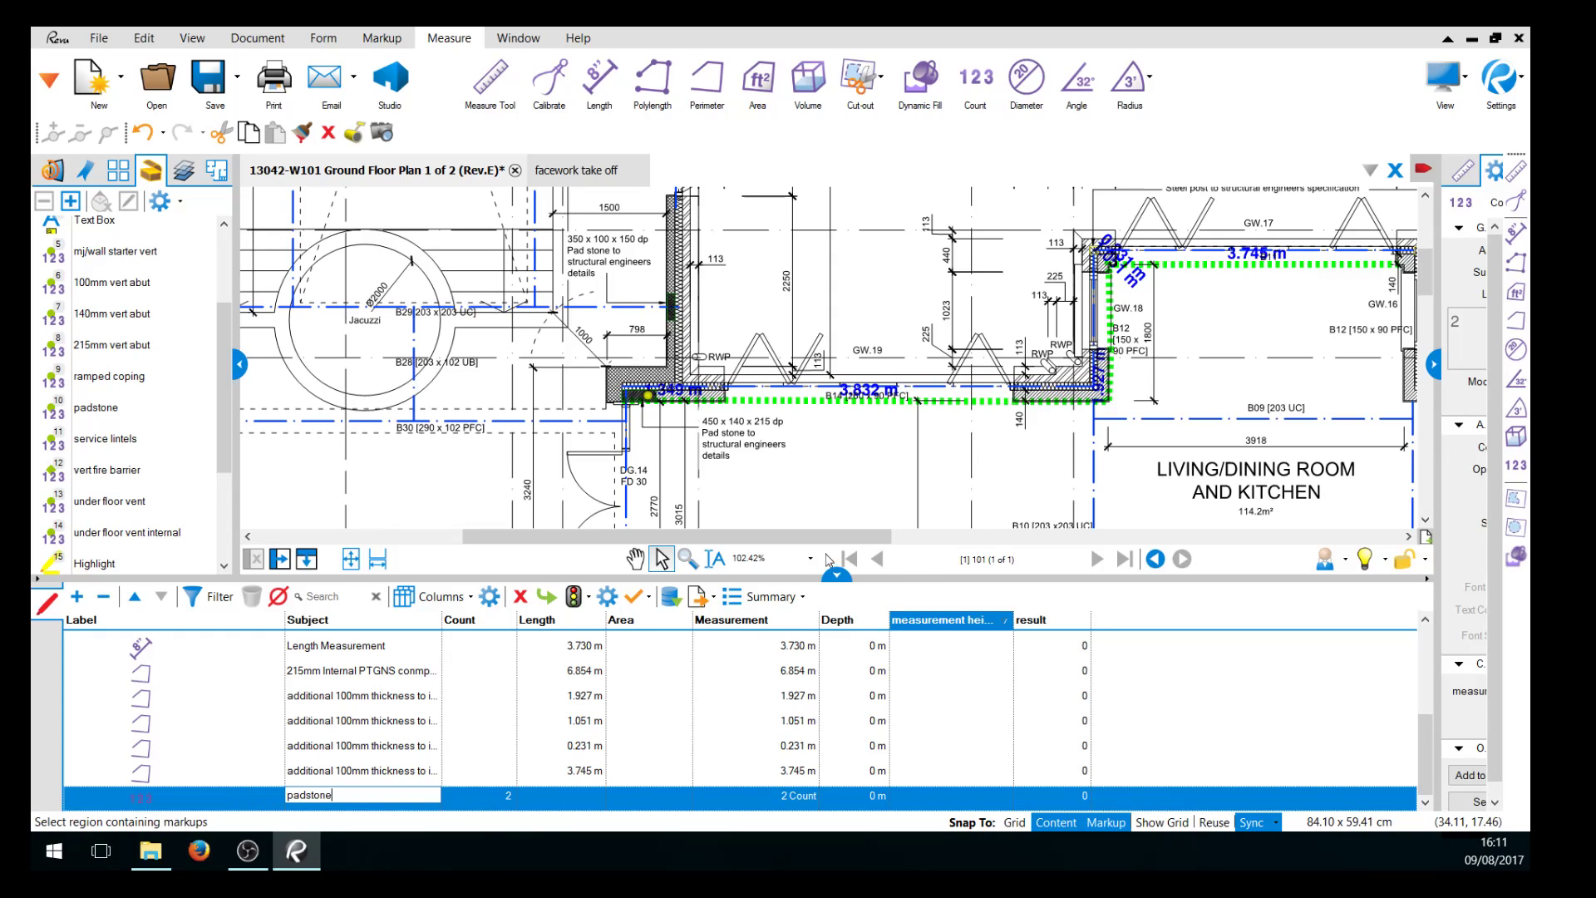
drag(844, 576, 842, 546)
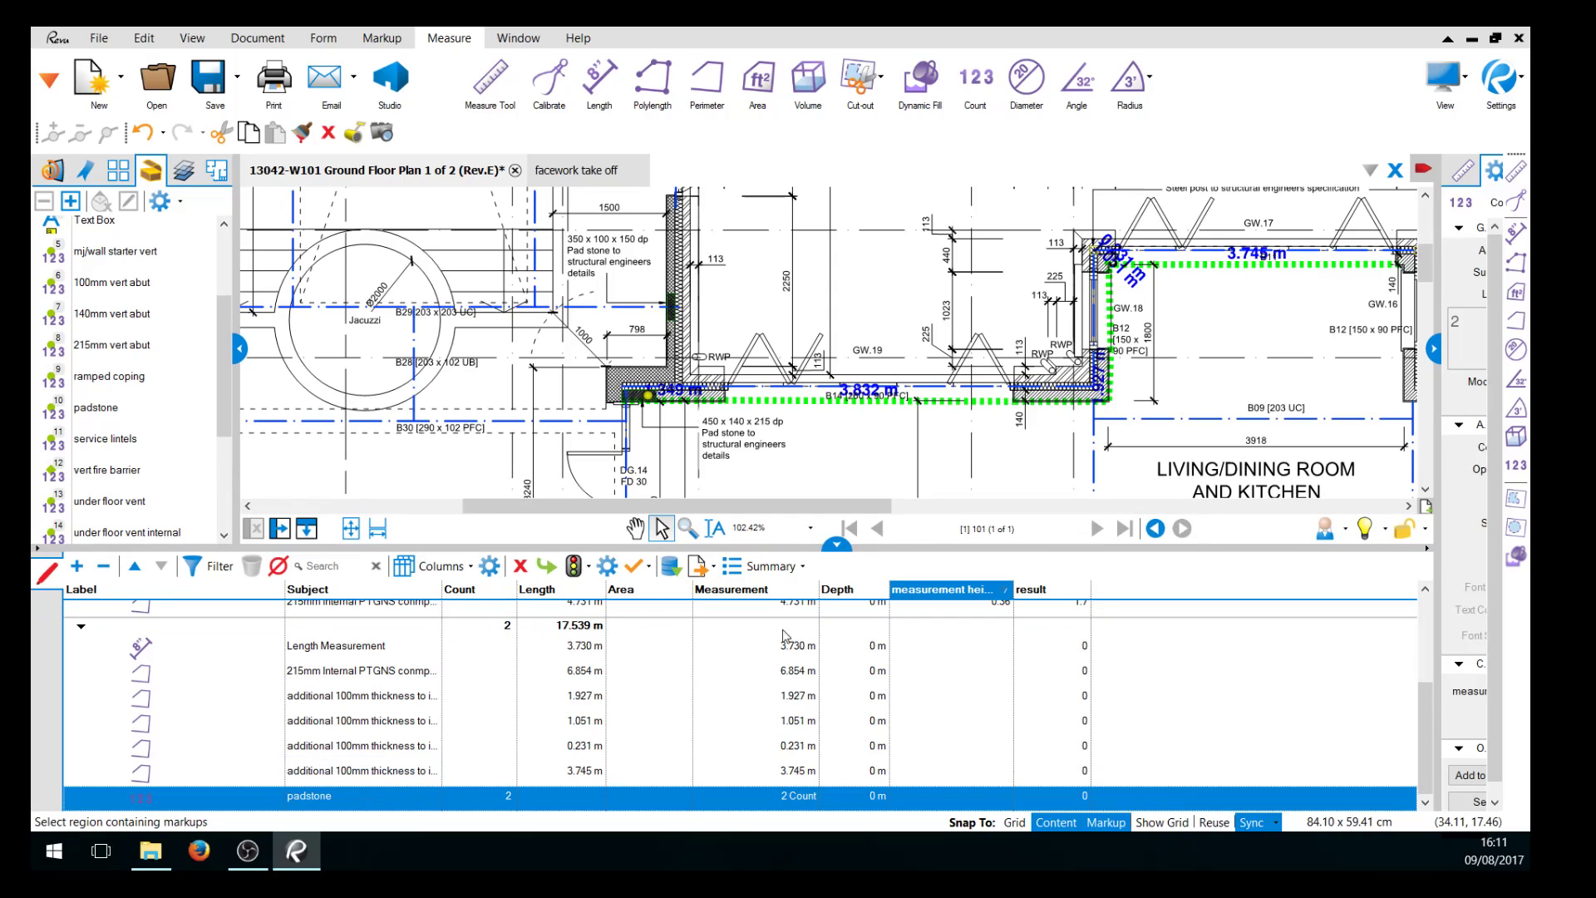
Split the padstone count into individual counts and select the first one in the markups list.
right_click(593, 807)
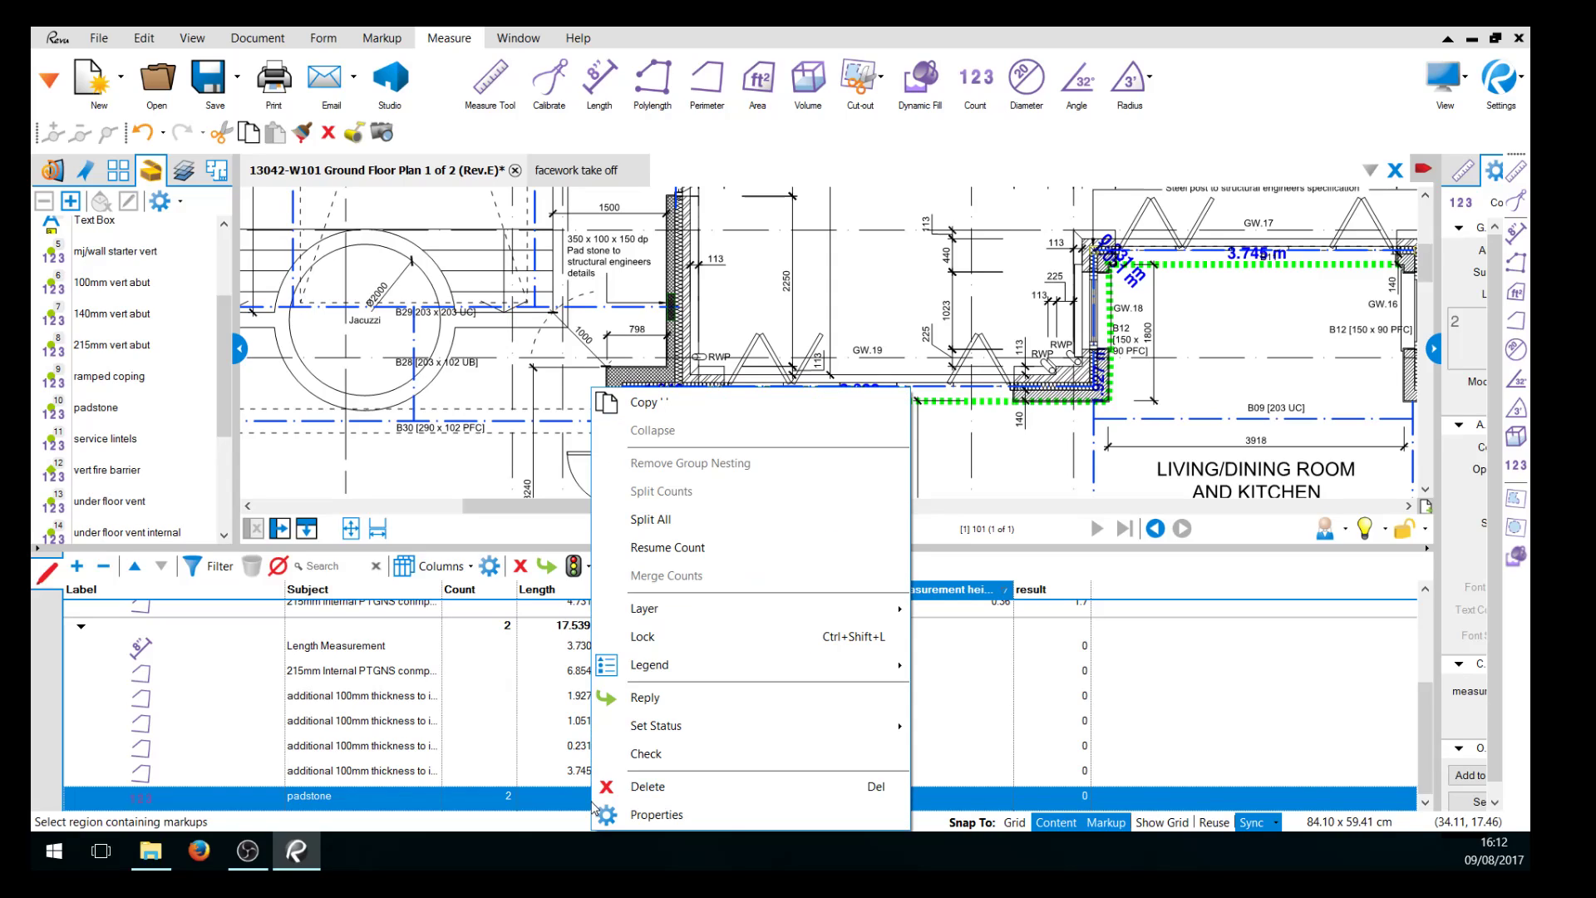
click(687, 520)
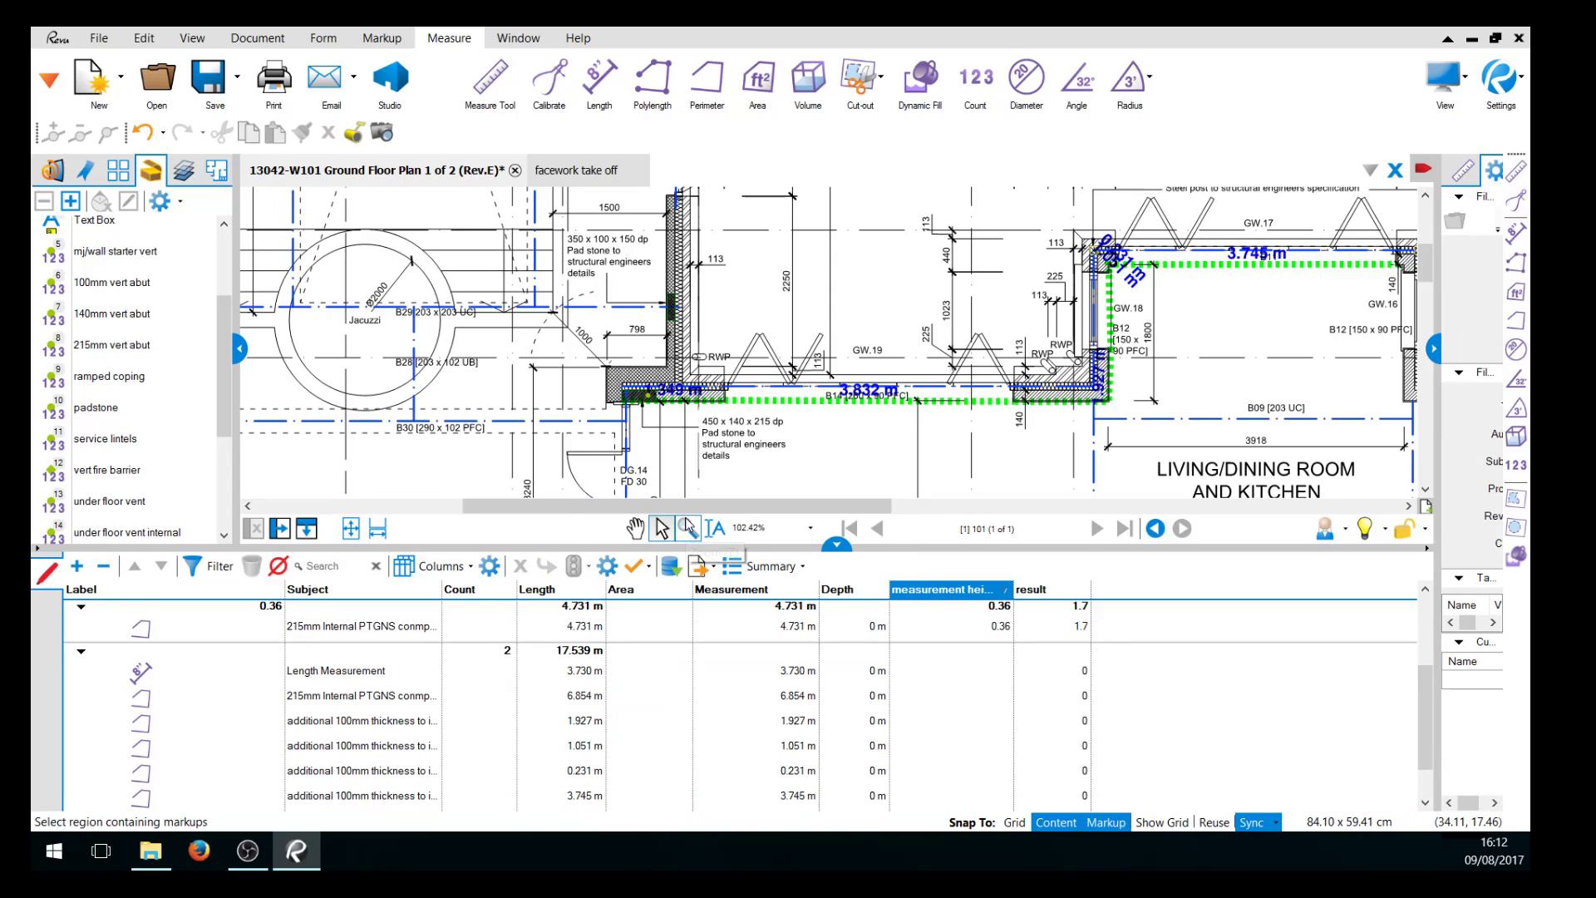
drag(838, 544, 839, 538)
click(339, 777)
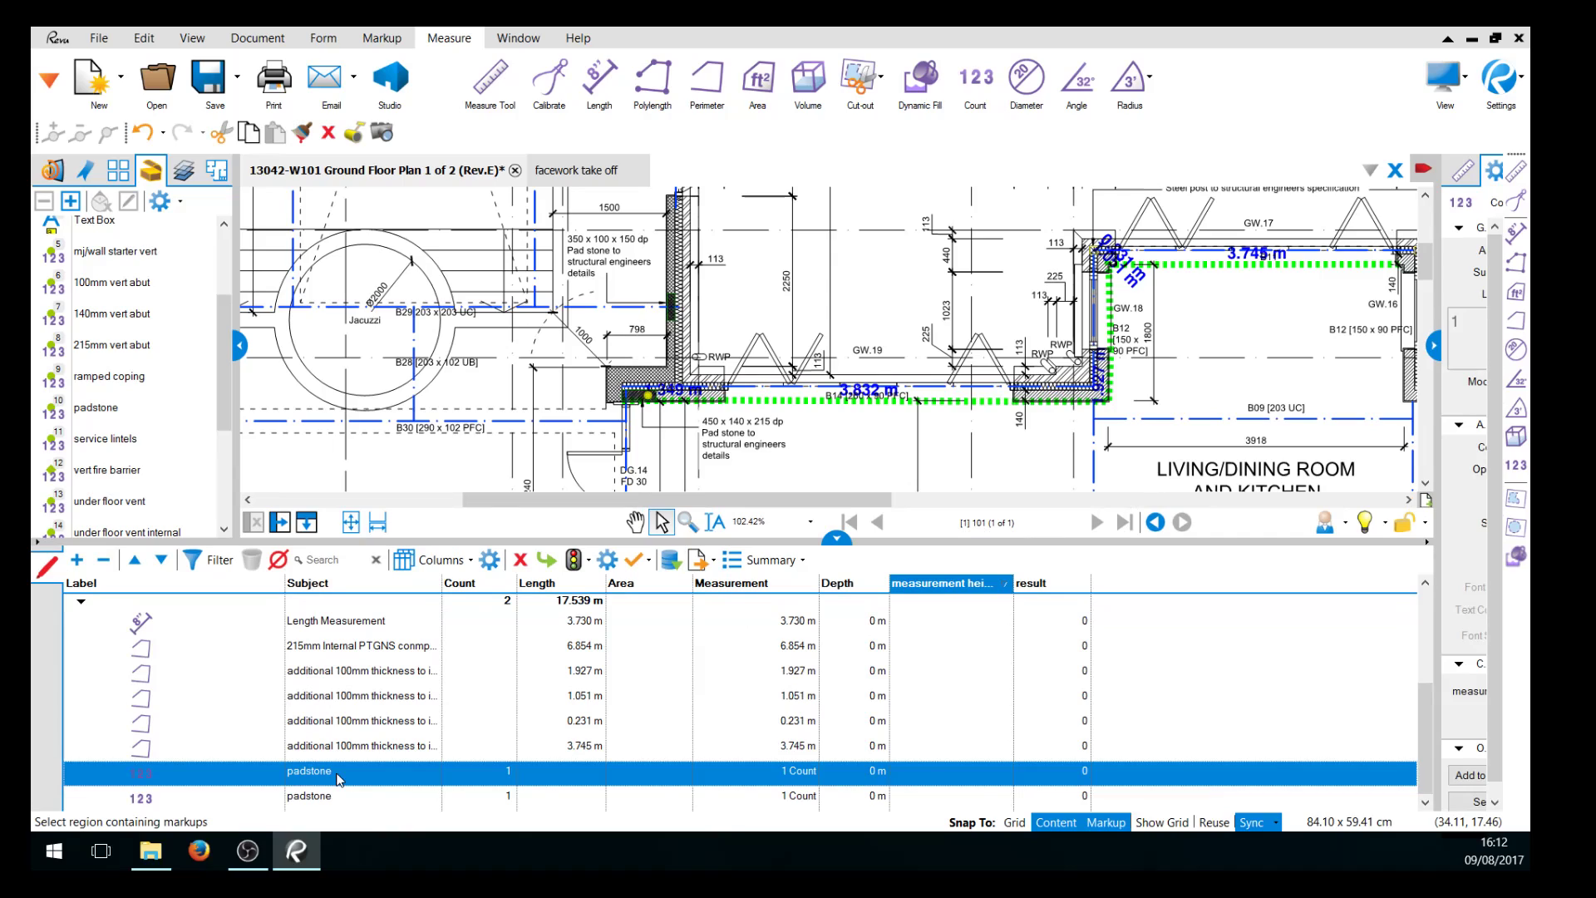
Locate each split padstone on the plan by selecting its entry in the markups list in turn.
click(836, 539)
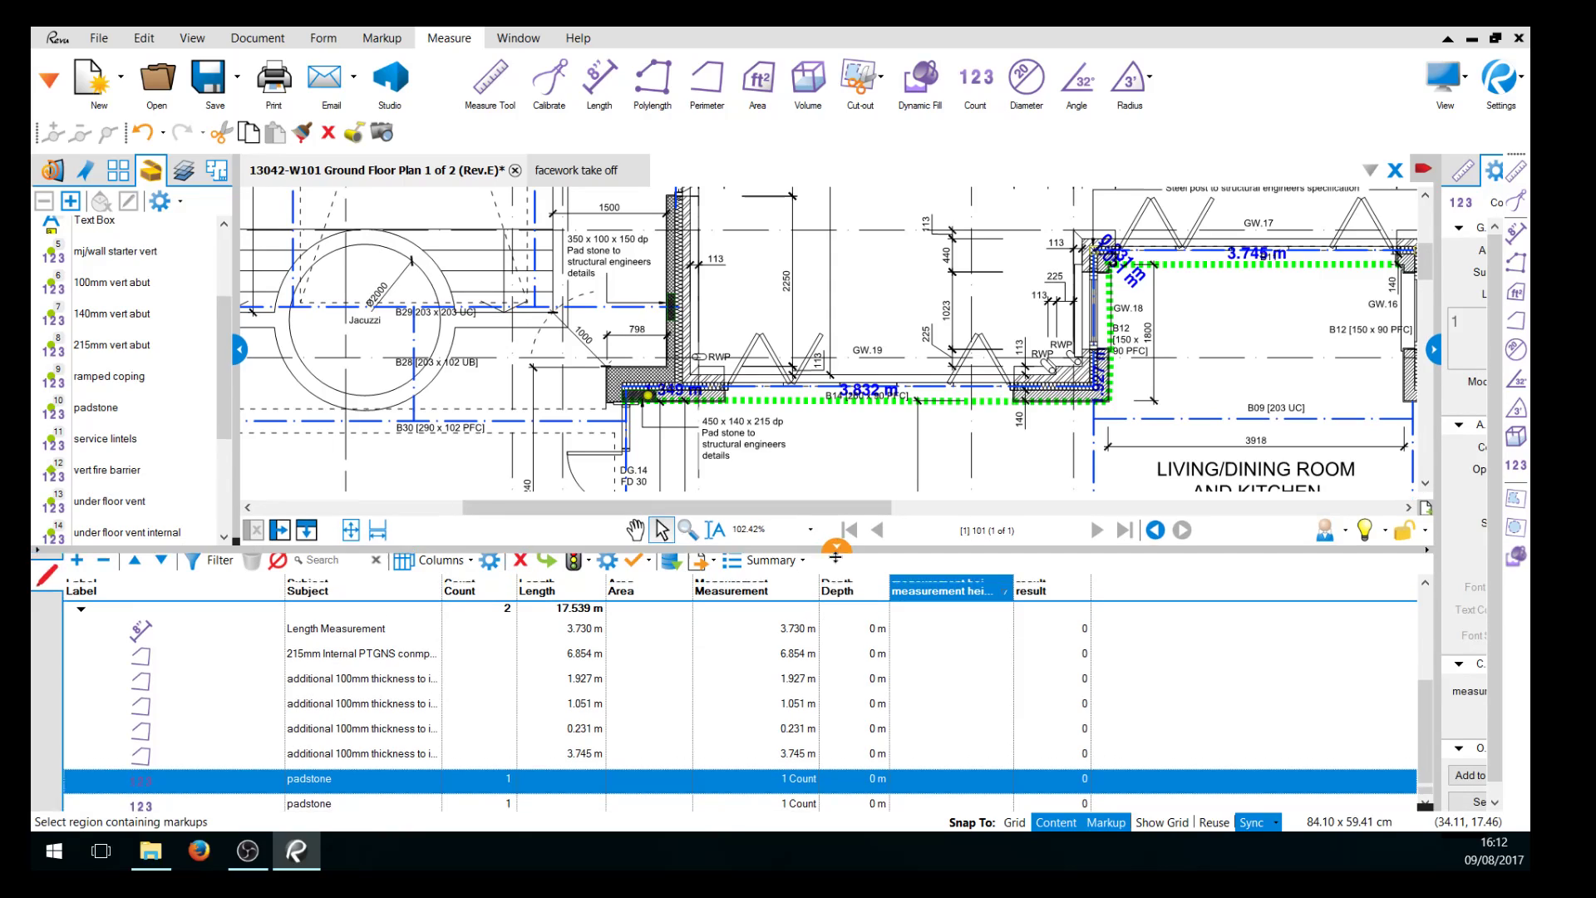
scroll(797, 489, down, 2)
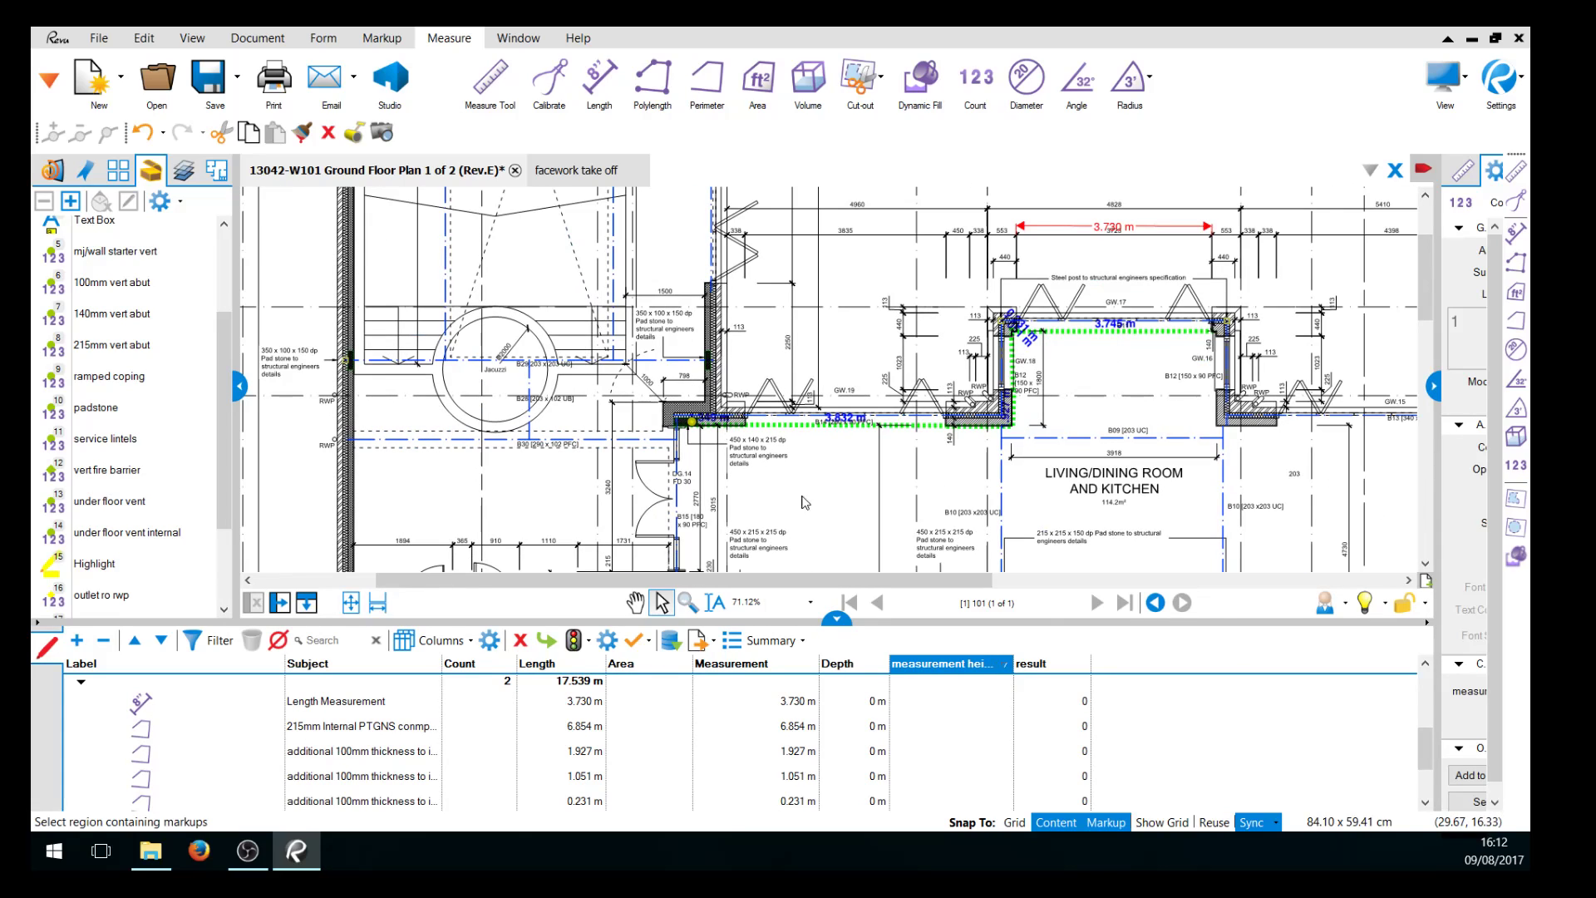
click(635, 601)
drag(804, 506, 773, 369)
scroll(547, 686, down, 2)
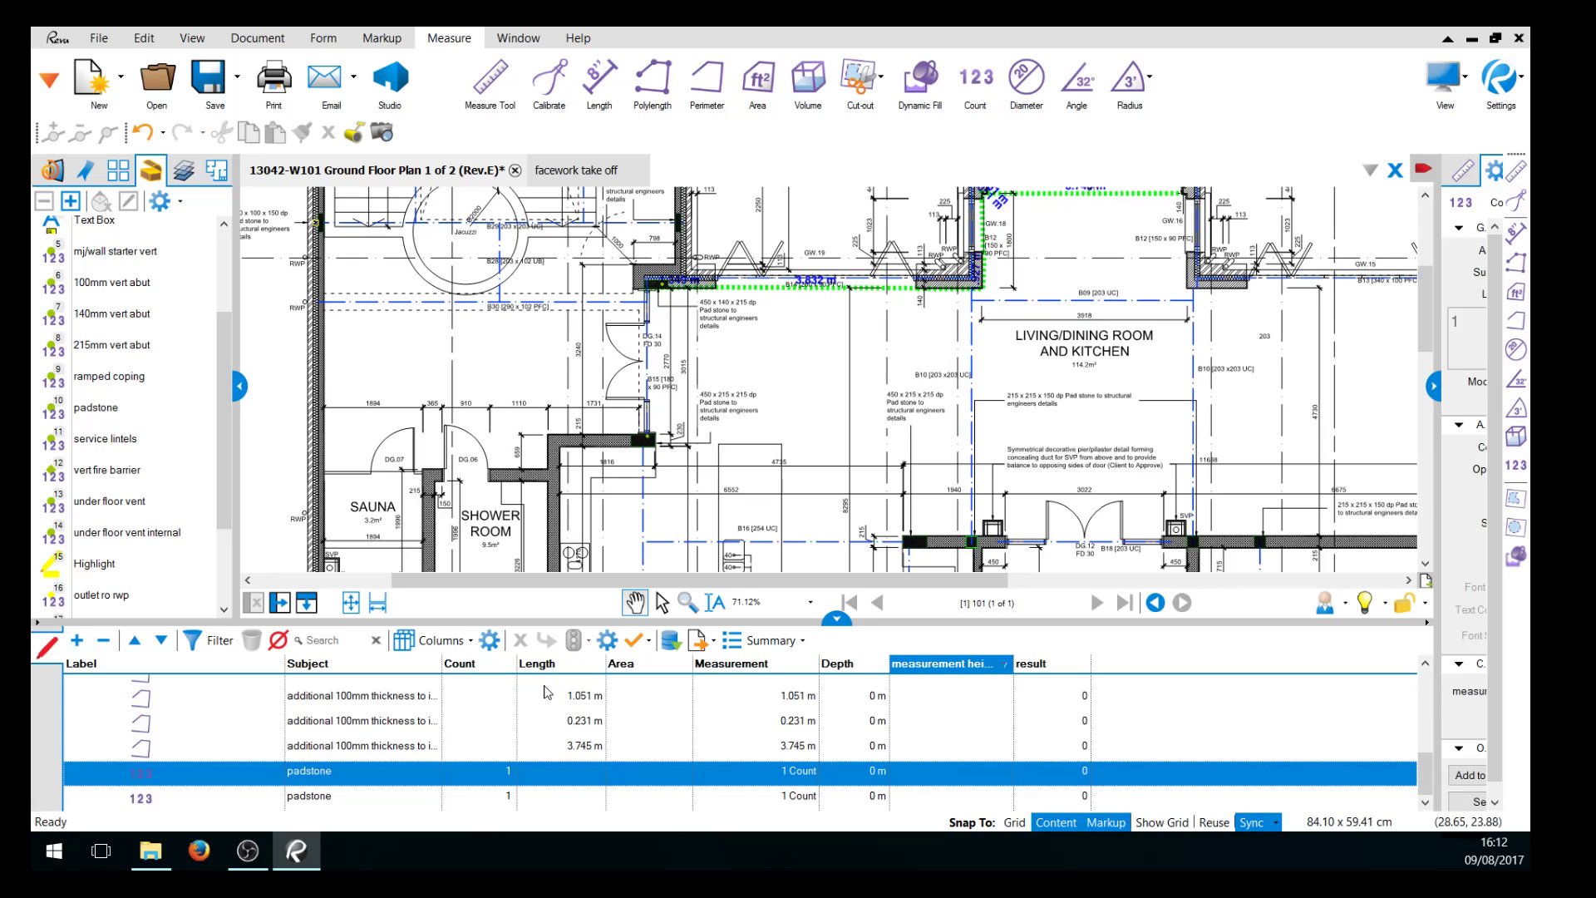
click(341, 798)
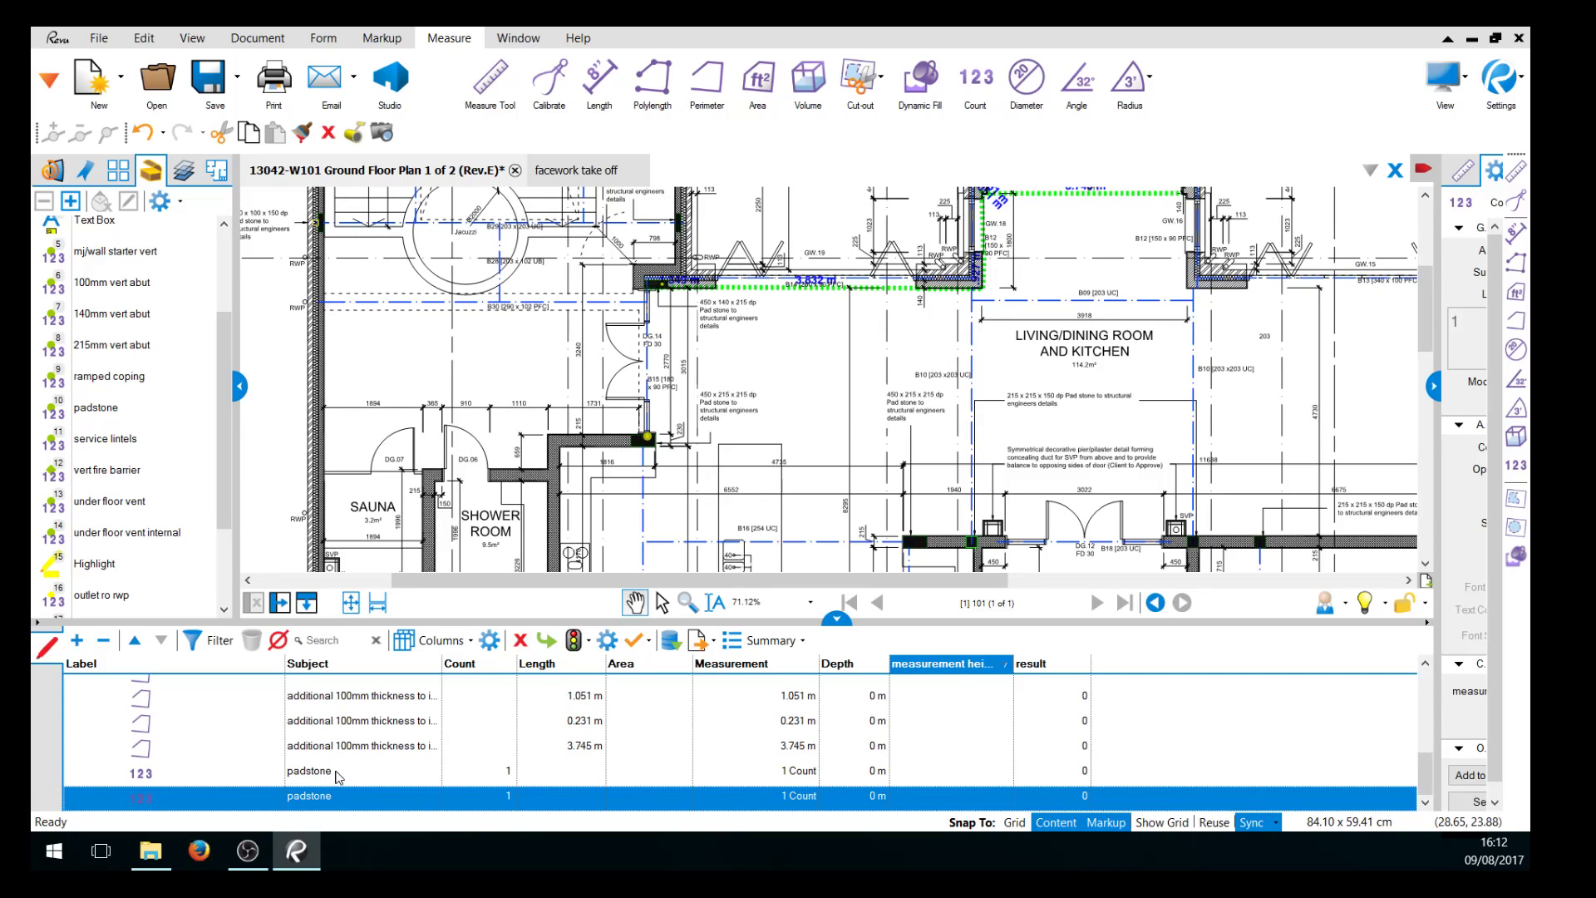
click(338, 772)
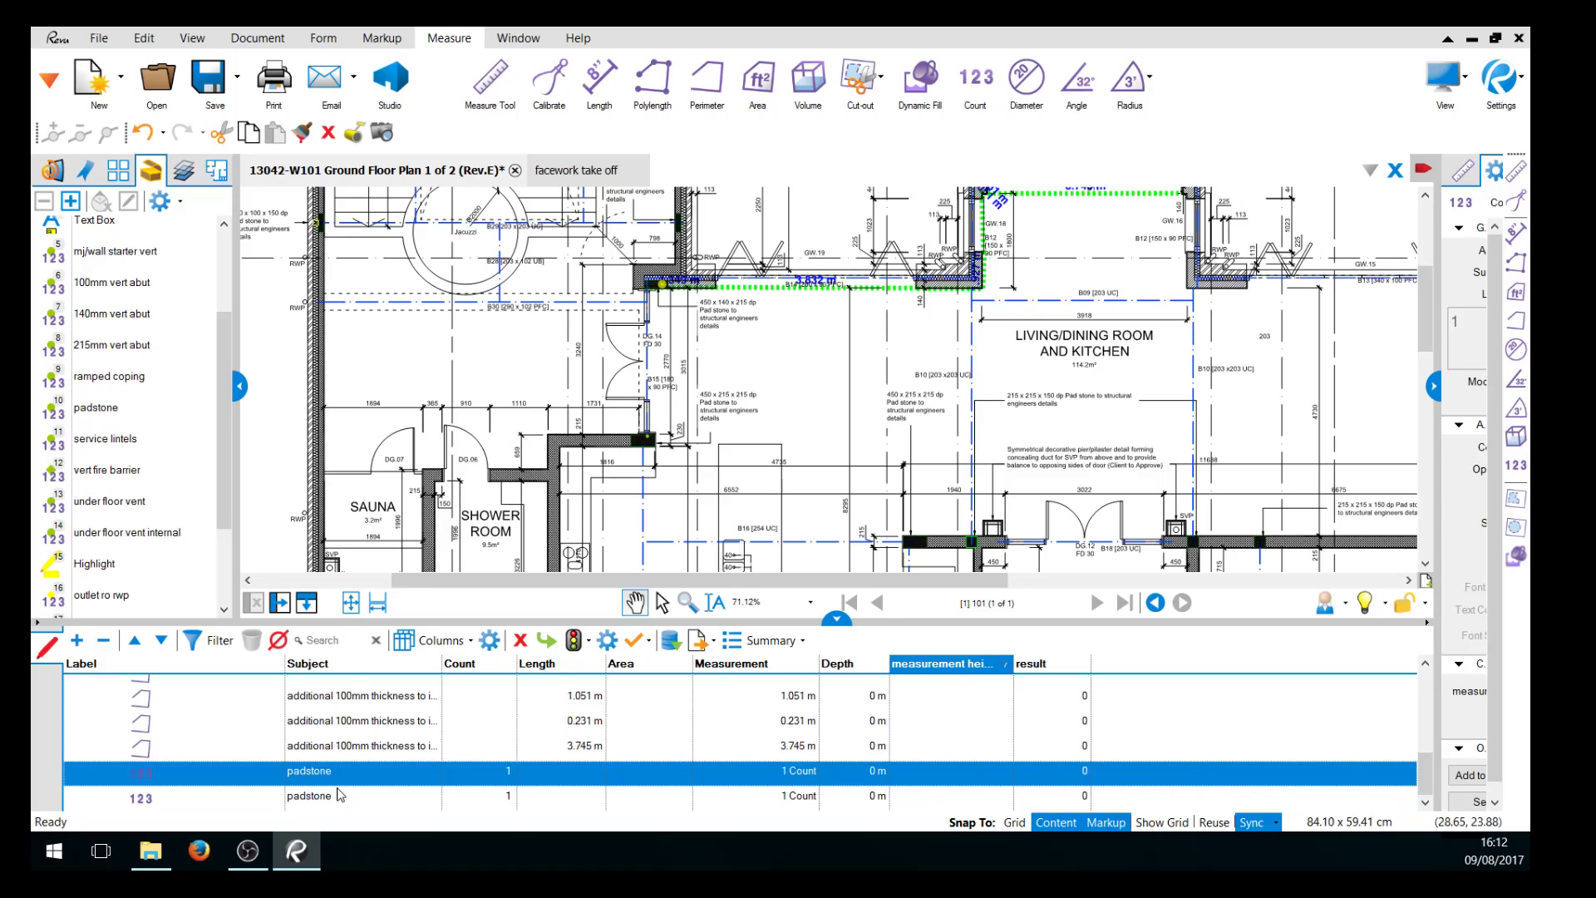
click(339, 799)
Label the first padstone entry 140mm.
click(241, 775)
click(242, 774)
text(140)
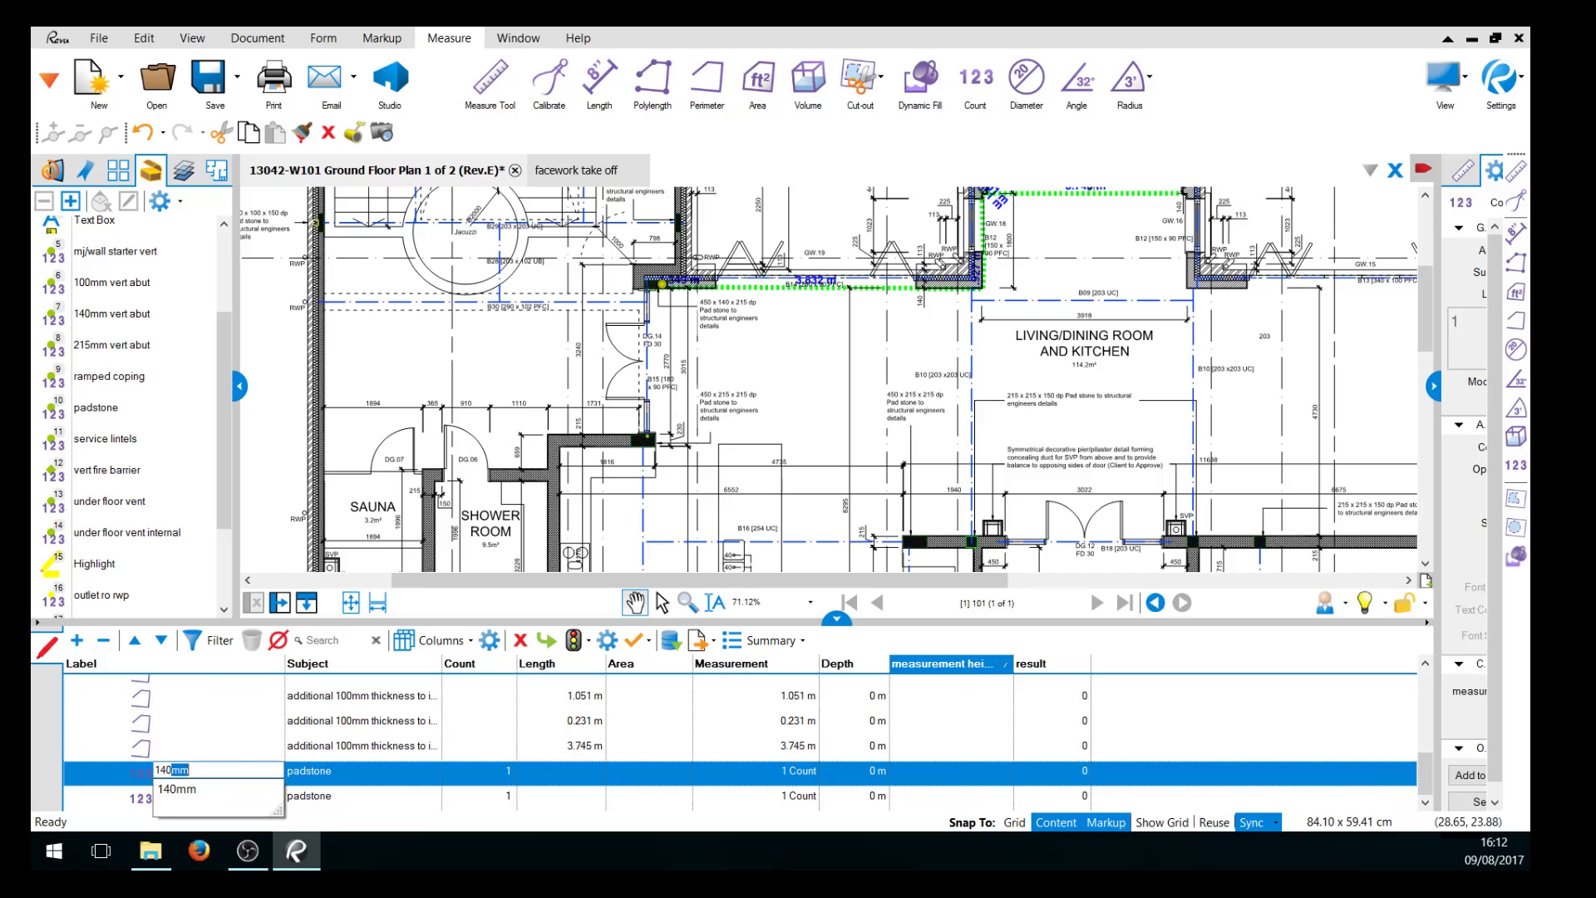
key(Return)
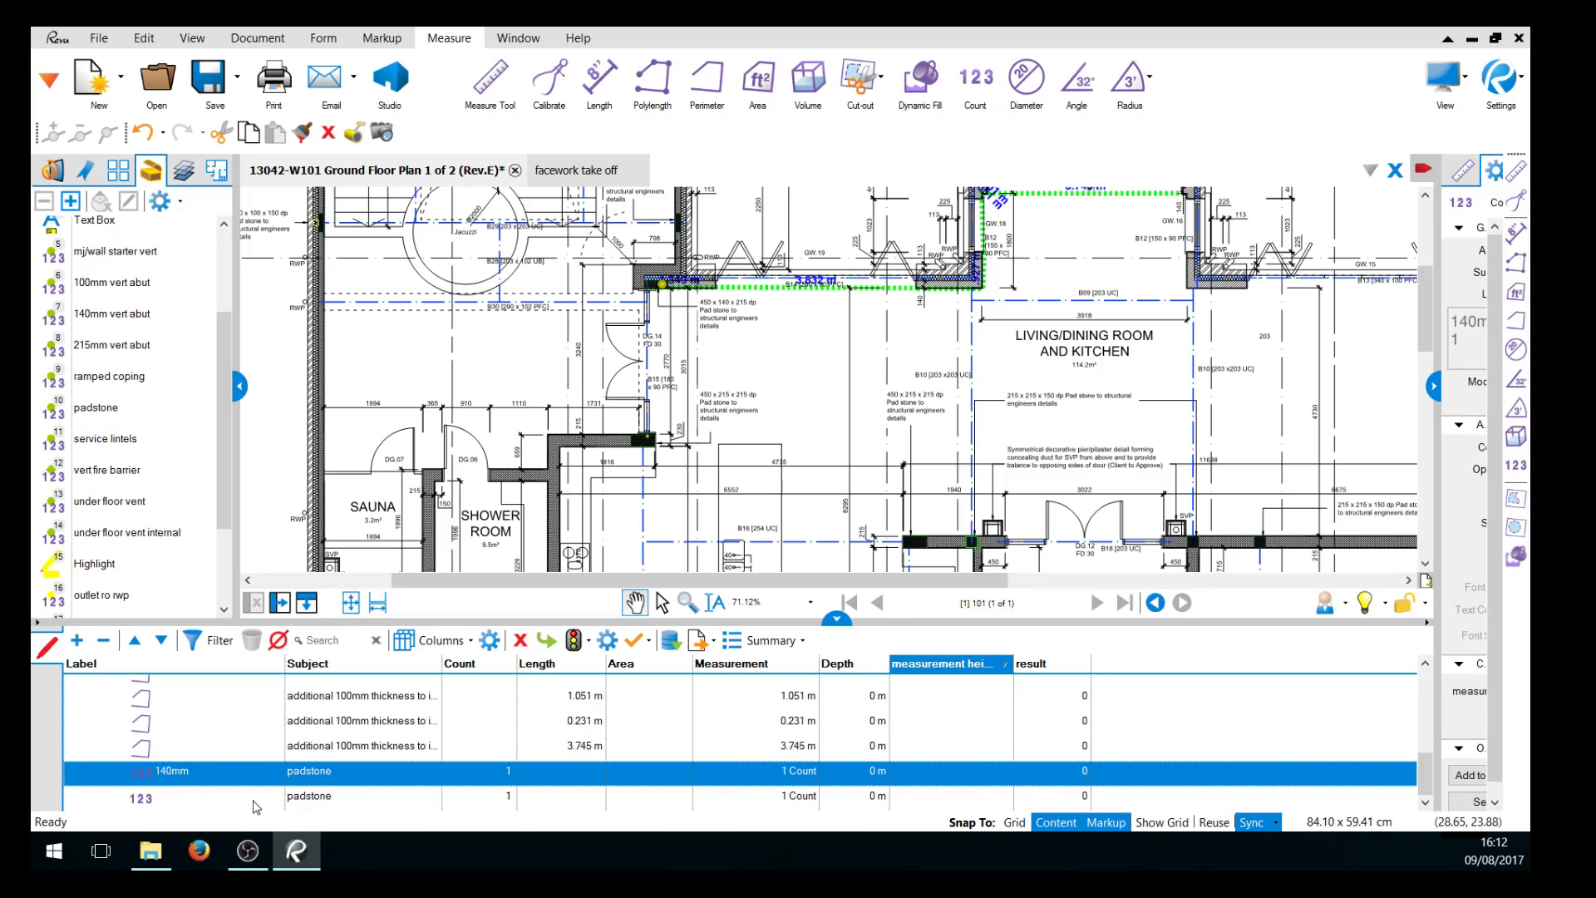
Label the second padstone entry 215 and shrink the markups list to enlarge the plan area.
click(254, 803)
click(254, 803)
text(25)
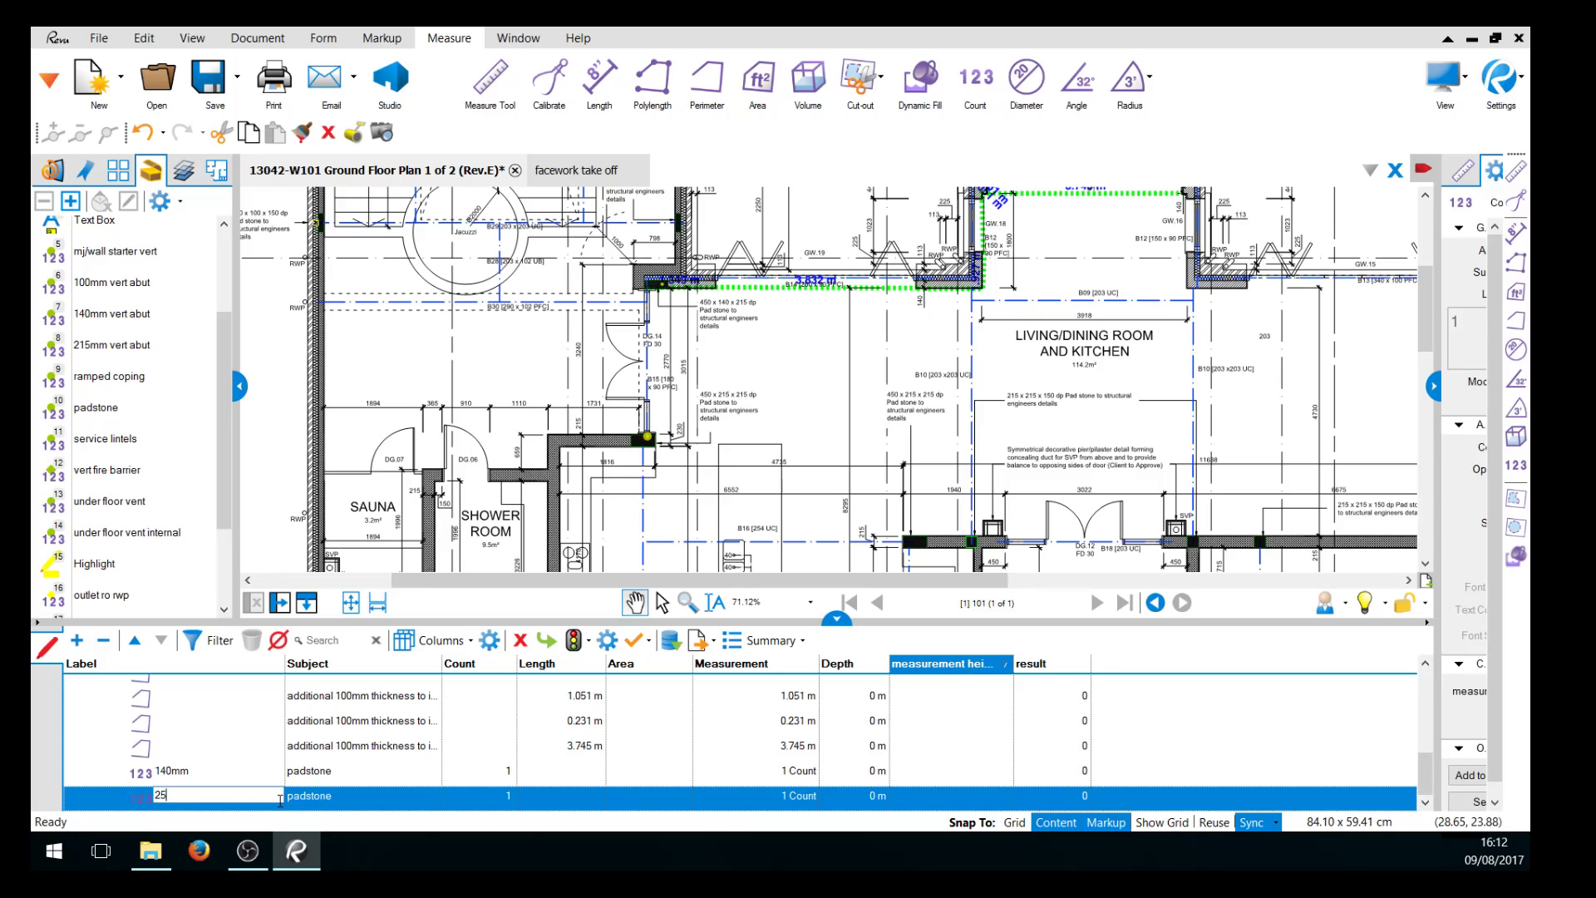
key(BackSpace)
text(1)
drag(834, 624, 823, 757)
scroll(789, 470, down, 2)
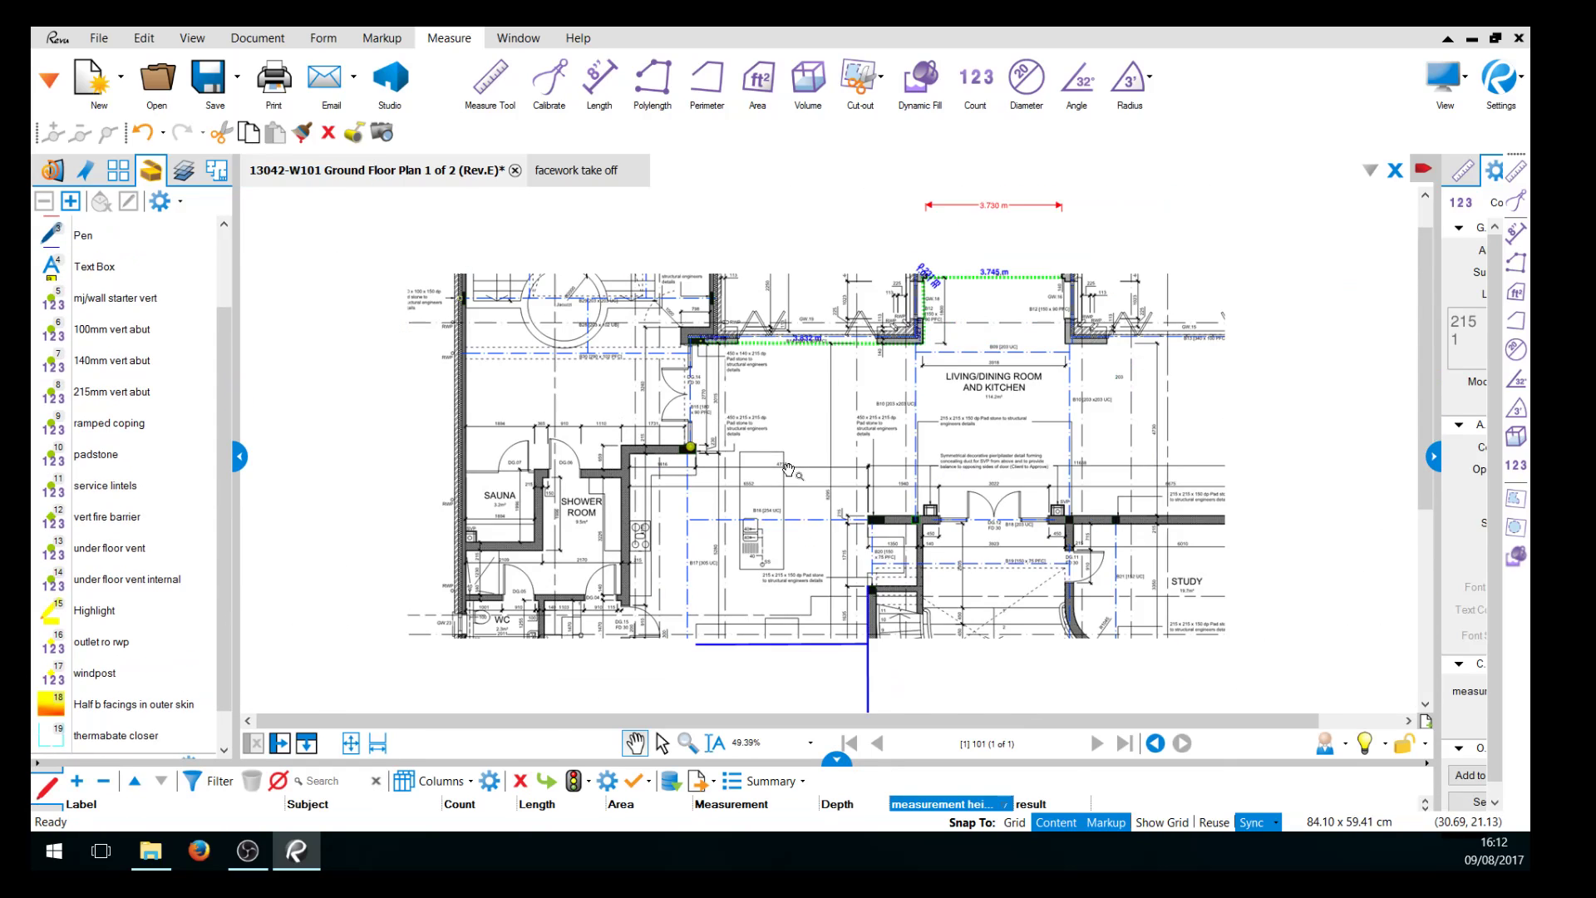
scroll(788, 470, down, 1)
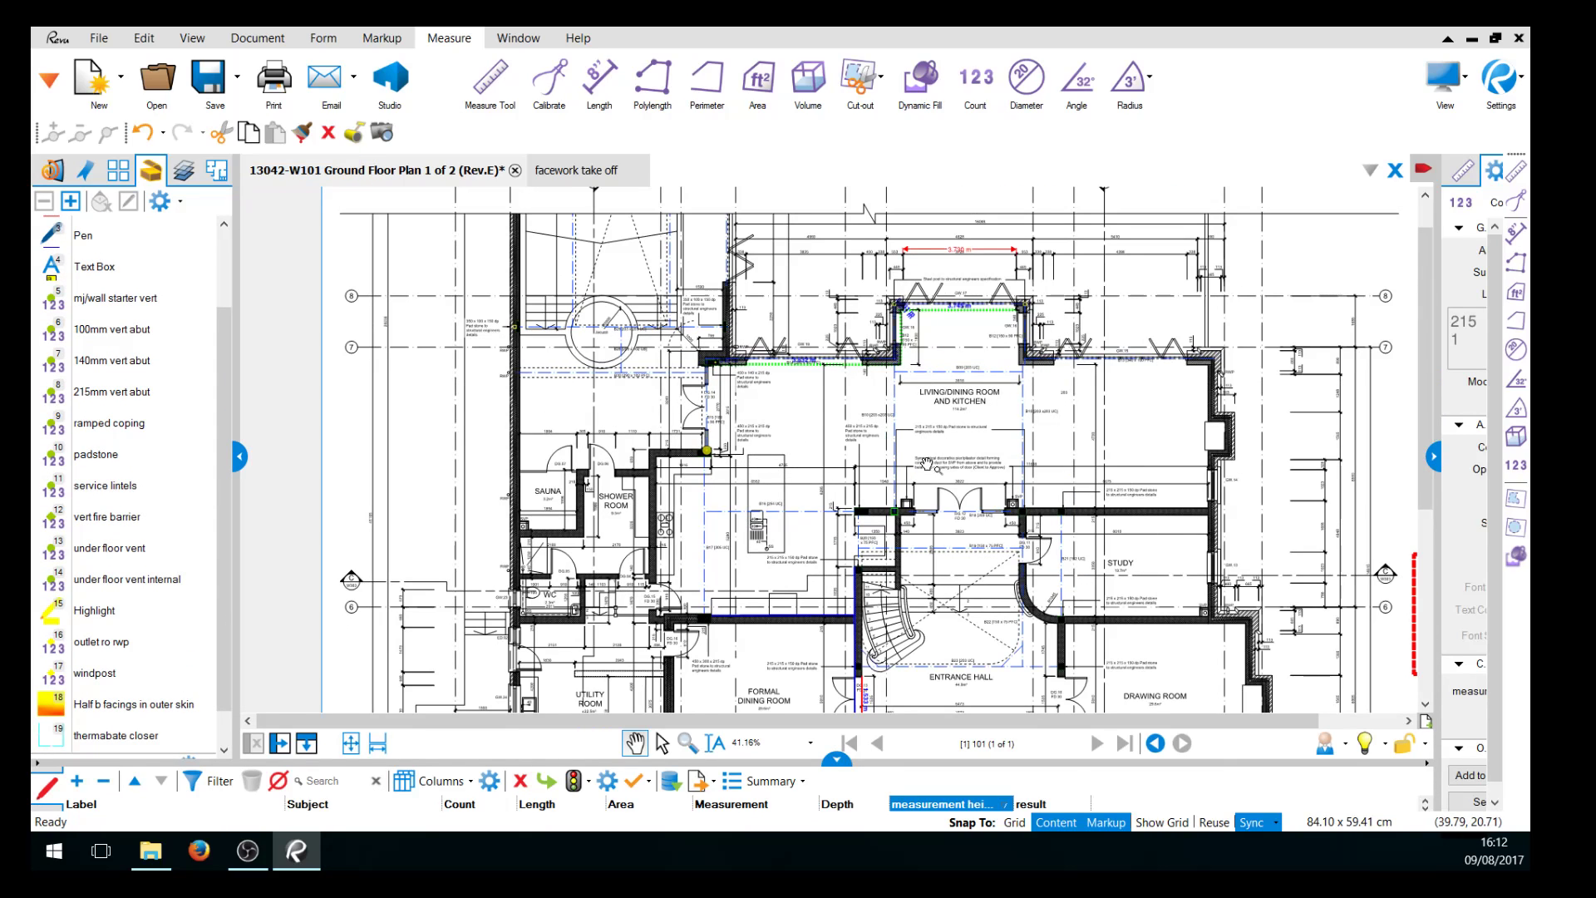
scroll(927, 463, up, 1)
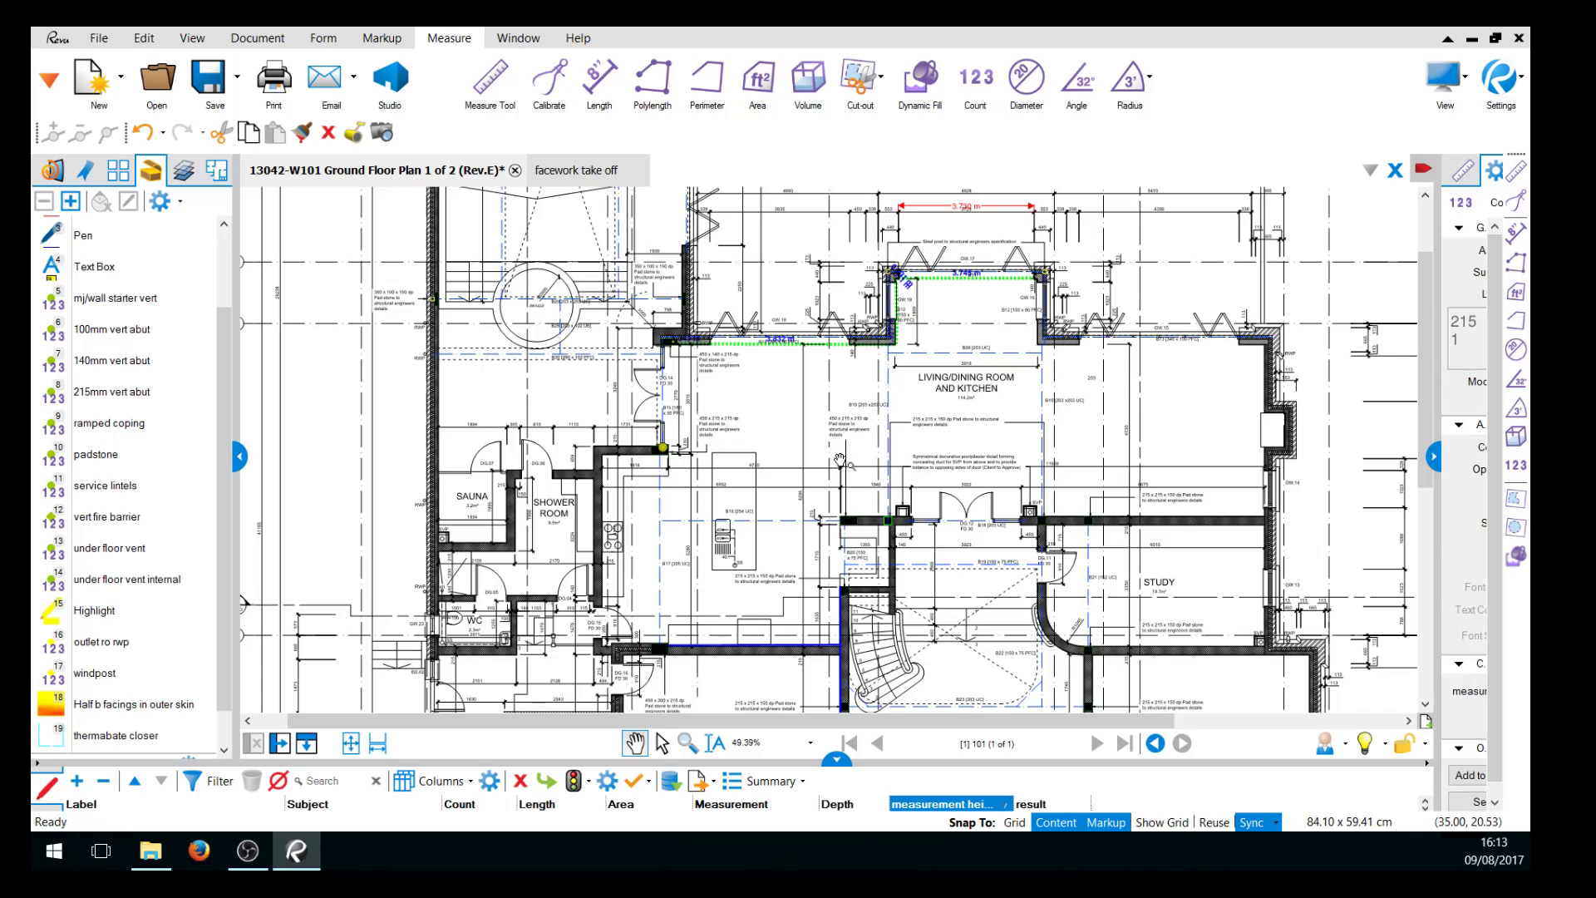
scroll(831, 439, down, 1)
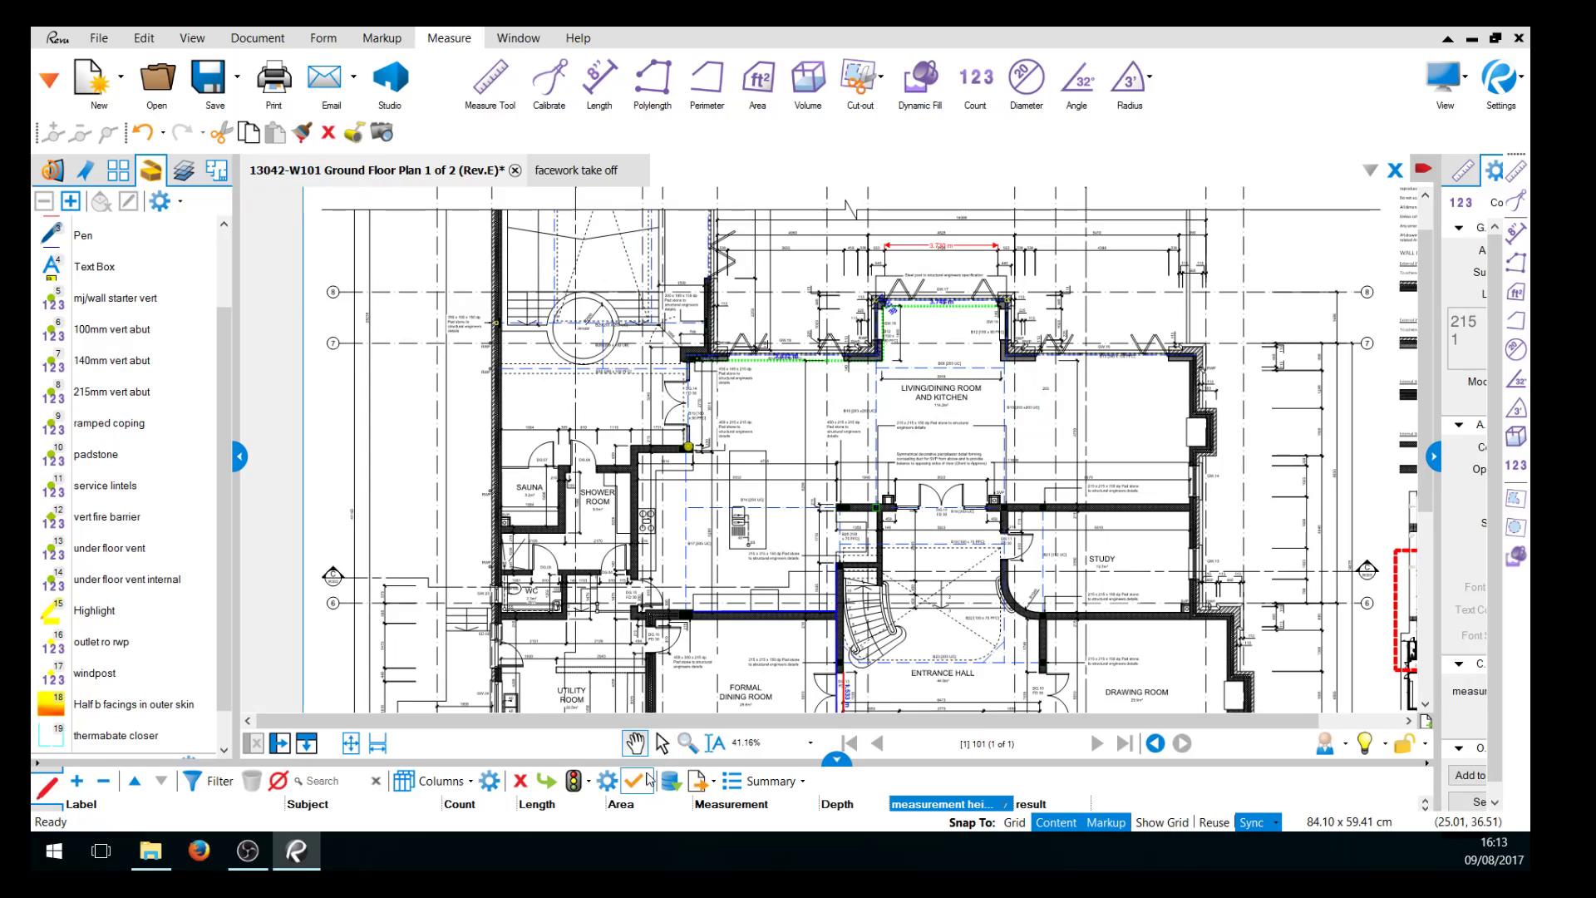